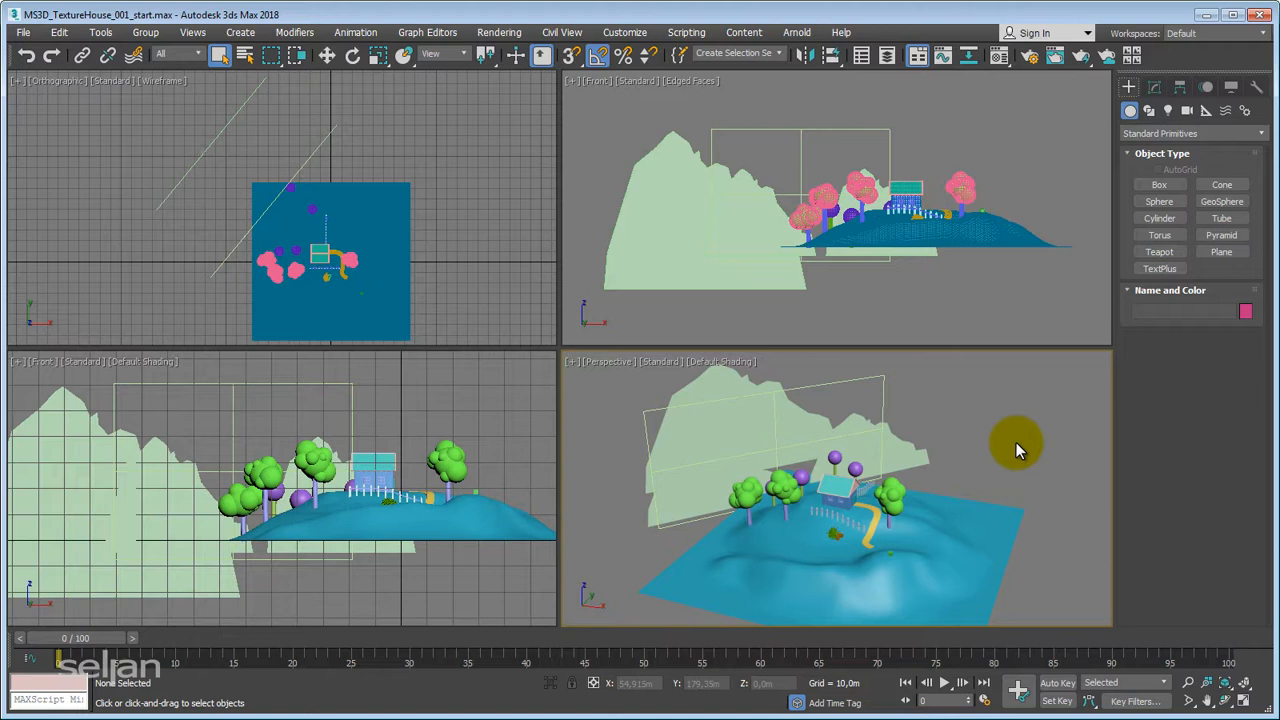
Step: Frame the house with the fence and path close up in the Perspective view, leaving Default Shading without edged faces
left_click(924, 543)
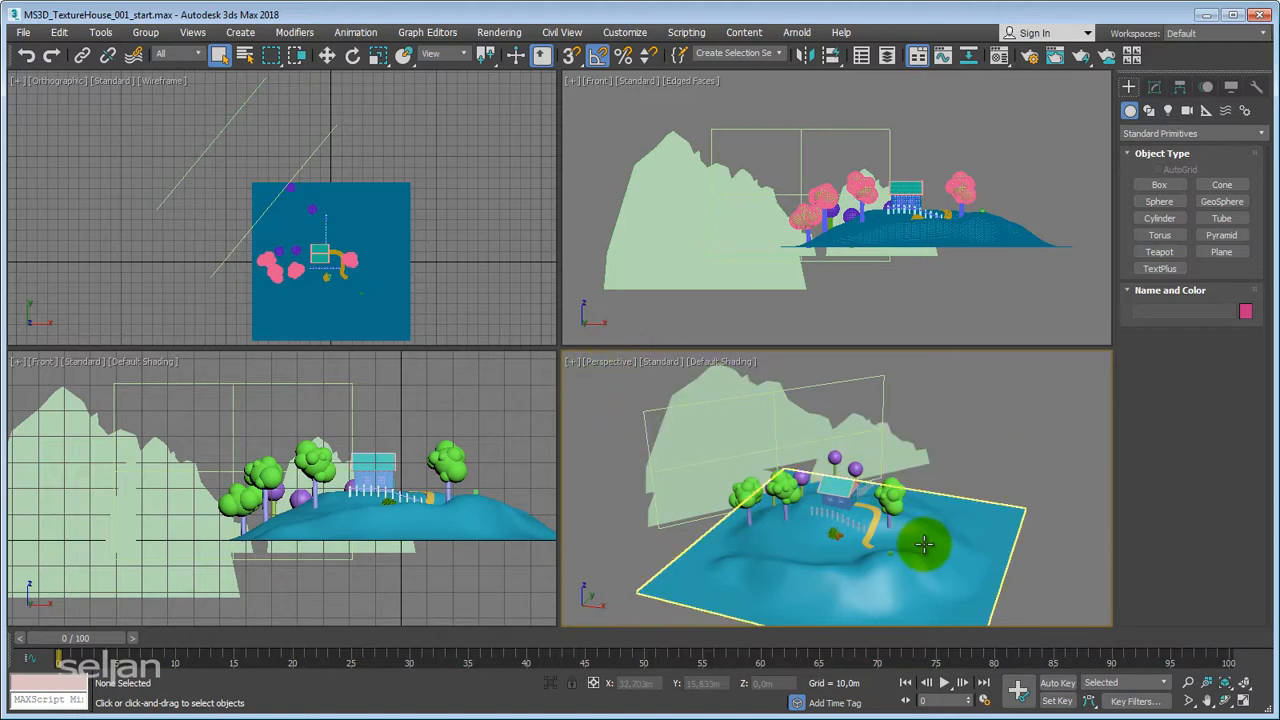
mouse_move(924, 543)
middle_mouse_down()
mouse_move(909, 500)
mouse_move(853, 515)
mouse_move(869, 534)
mouse_move(852, 503)
mouse_move(843, 523)
mouse_move(854, 469)
mouse_move(851, 490)
middle_mouse_up()
scroll(905, 502, "up", 5)
left_click(835, 484)
scroll(860, 512, "up", 2)
key("F4")
scroll(851, 506, "up", 3)
scroll(856, 483, "up", 2)
scroll(851, 491, "up", 2)
scroll(851, 493, "down", 2)
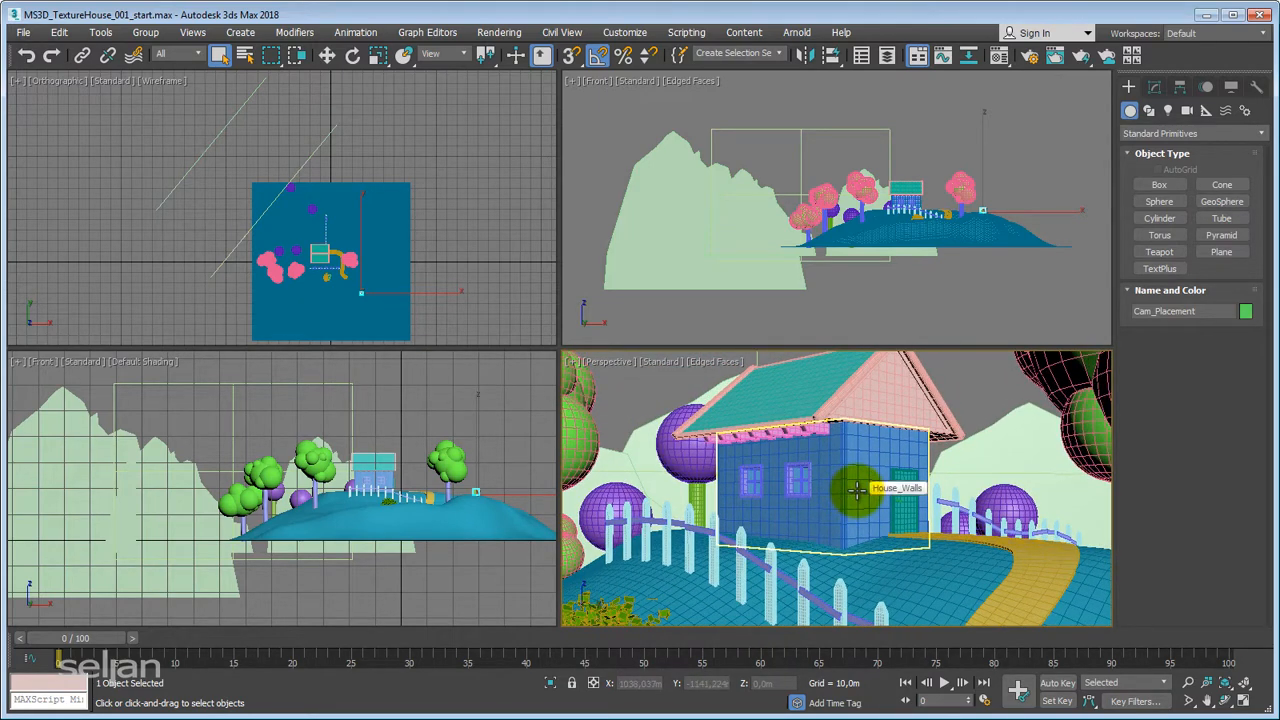
key("F4")
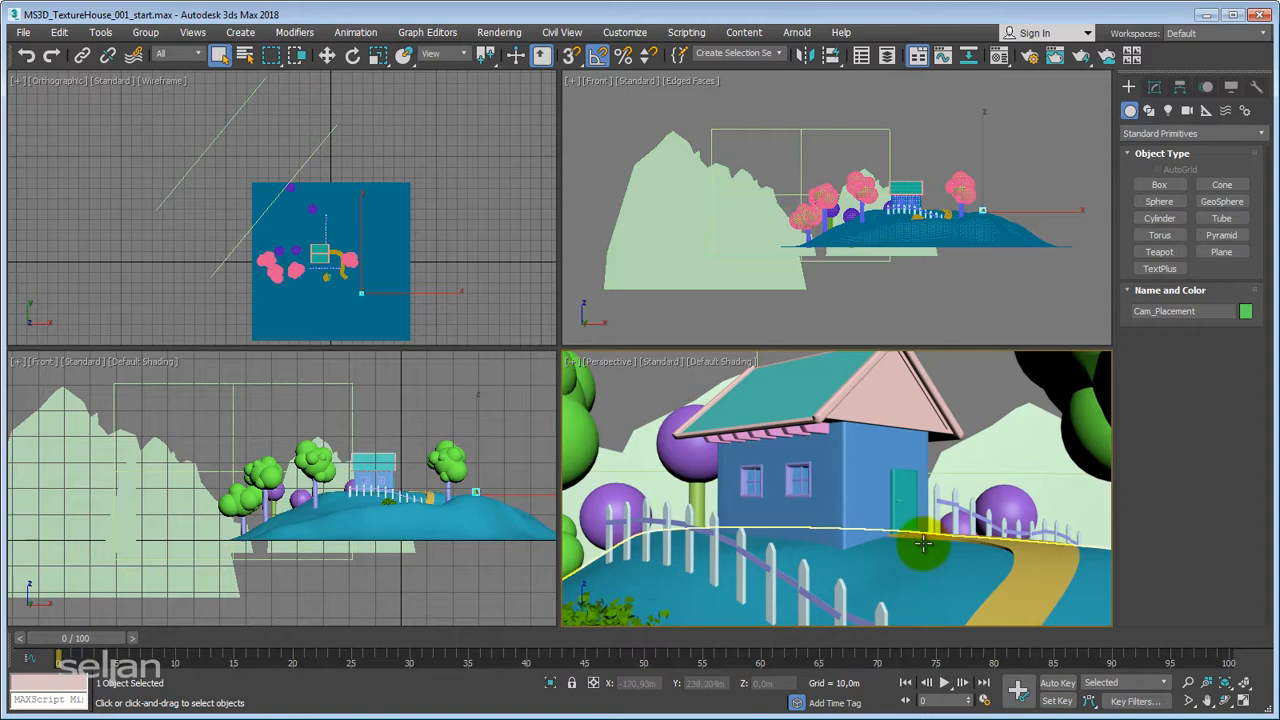
Step: Fine-tune the Perspective framing of the house and create a physical camera from that view
mouse_move(918, 545)
middle_mouse_down()
mouse_move(913, 507)
mouse_move(934, 514)
mouse_move(930, 525)
middle_mouse_up()
left_click(862, 512)
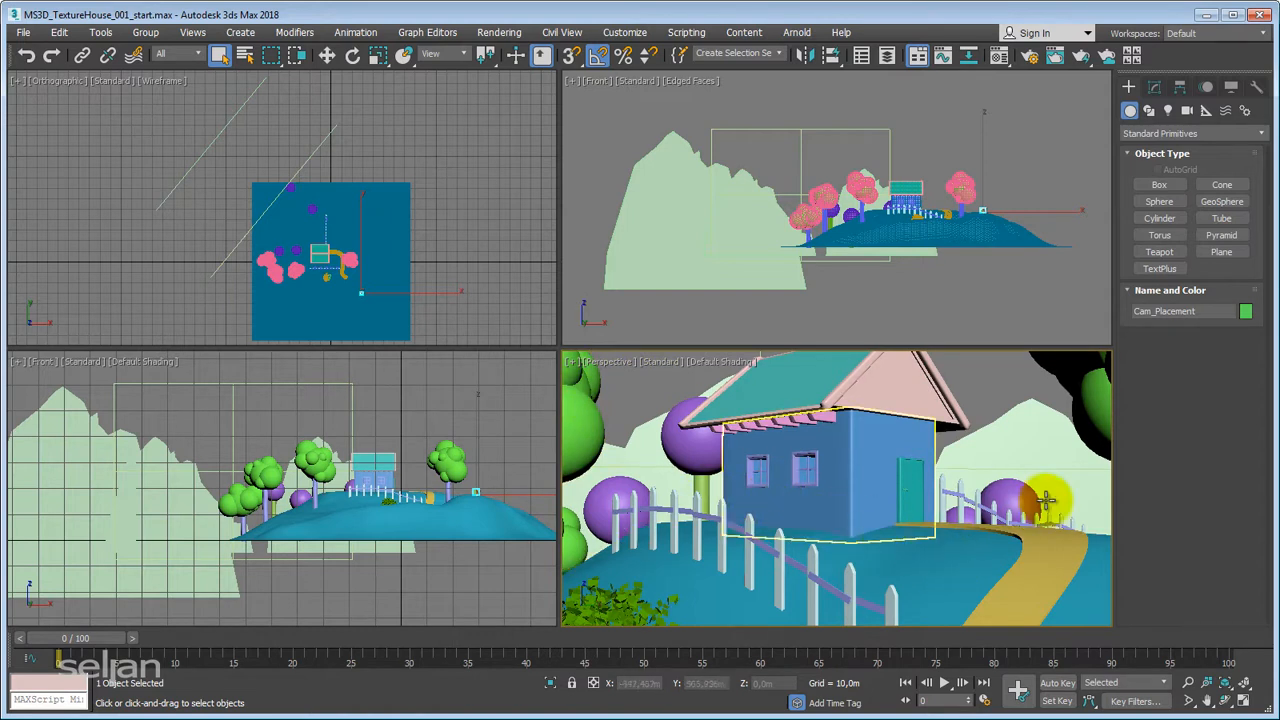
left_click(806, 472)
left_click(680, 403)
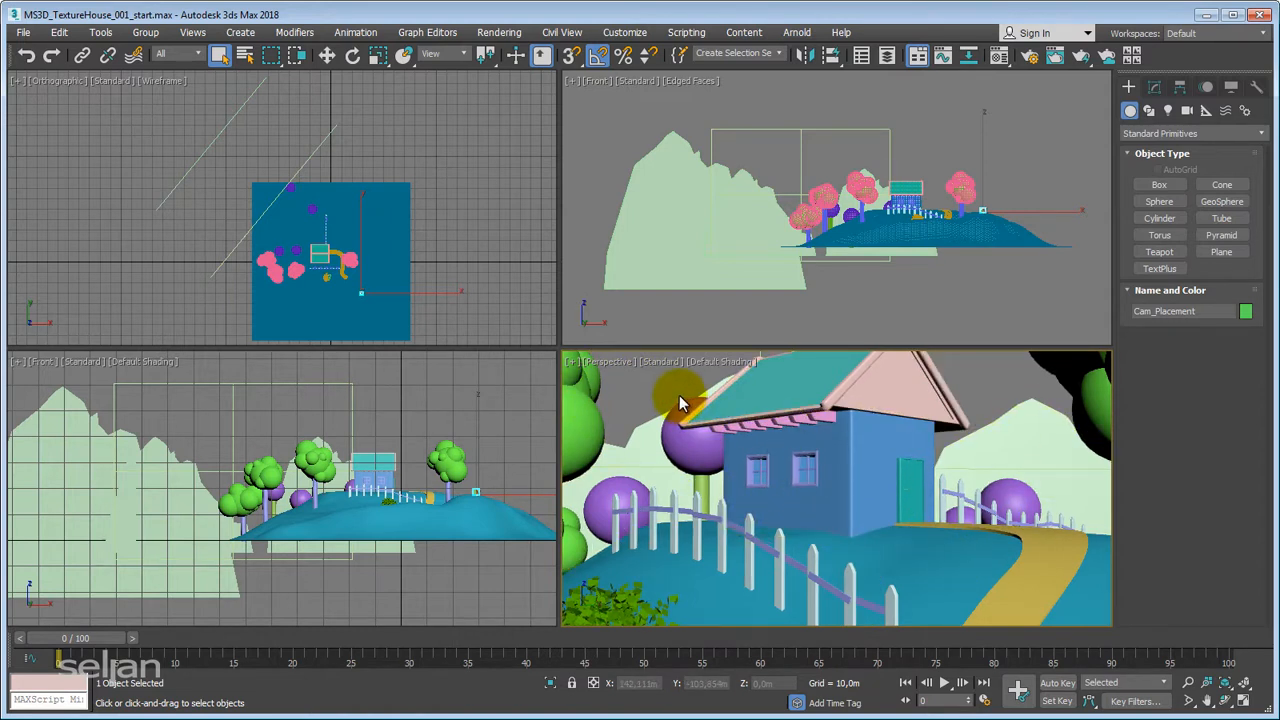
key("ctrl+c")
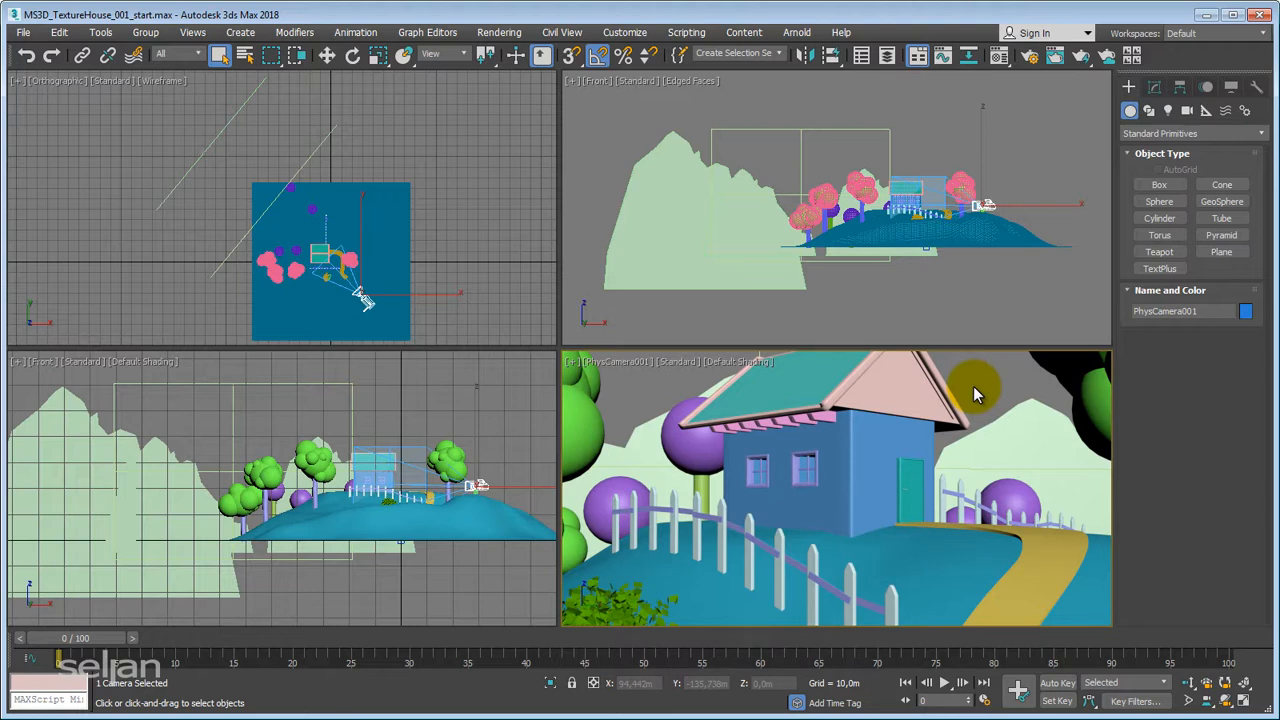
Step: Show the standard camera types available for creation
left_click(1126, 89)
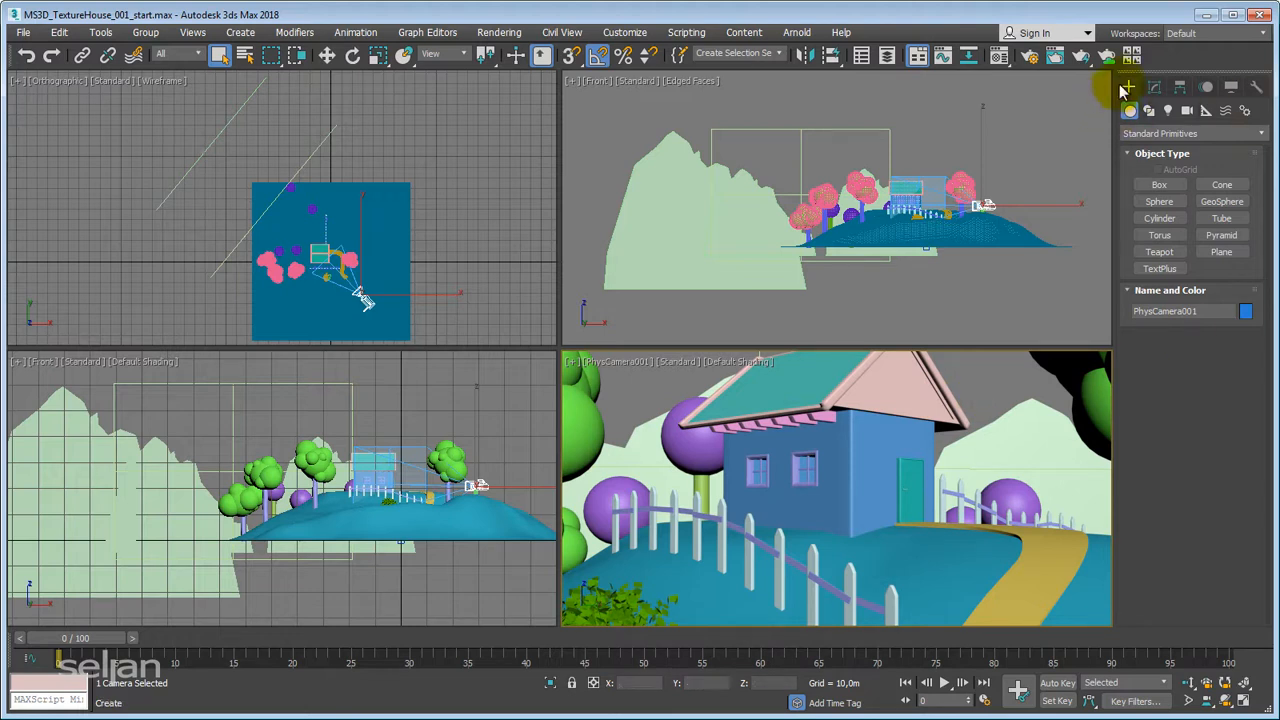
left_click(1186, 112)
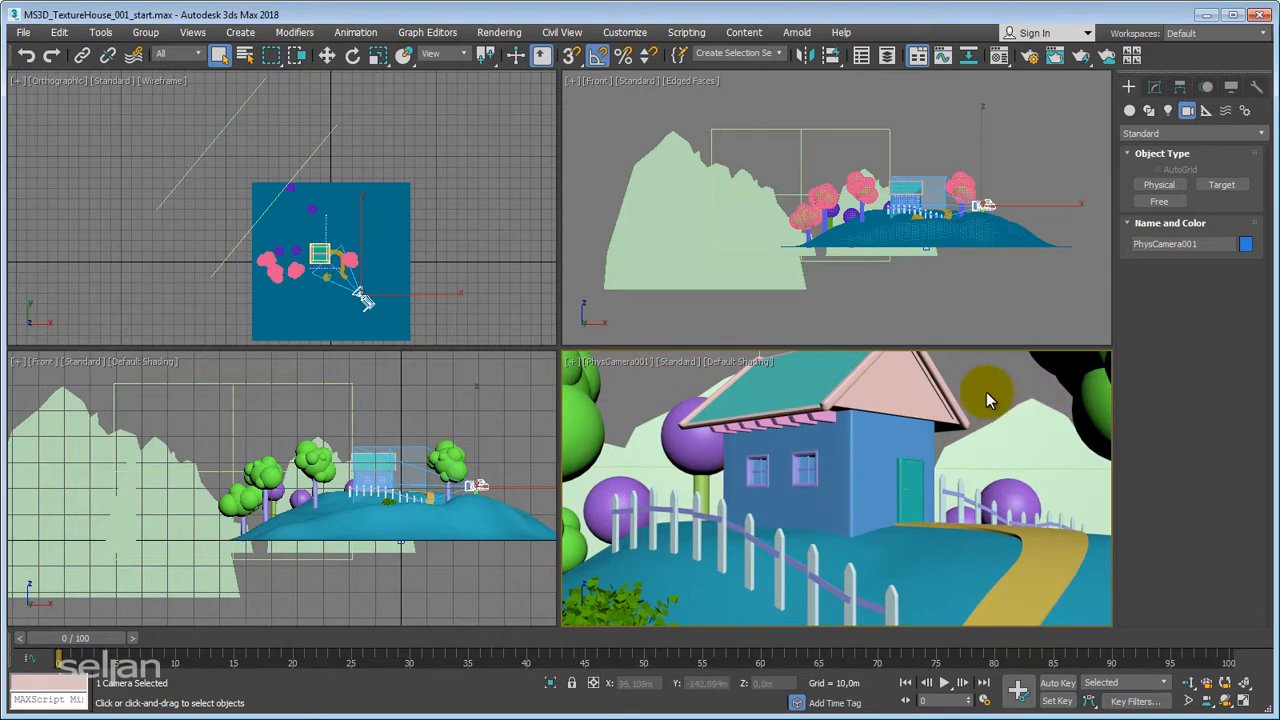
Step: Show safe frames in the camera view, make a test render from it and close the rendered image
key("shift+f")
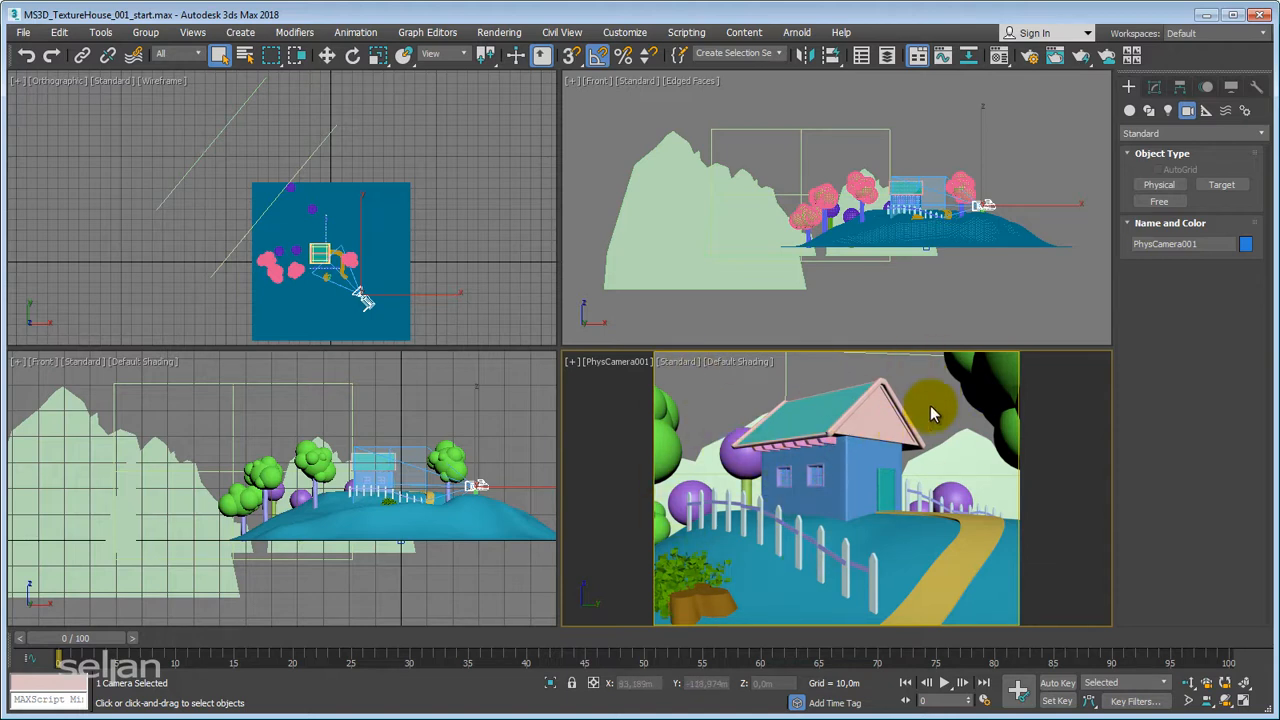
key("shift+q")
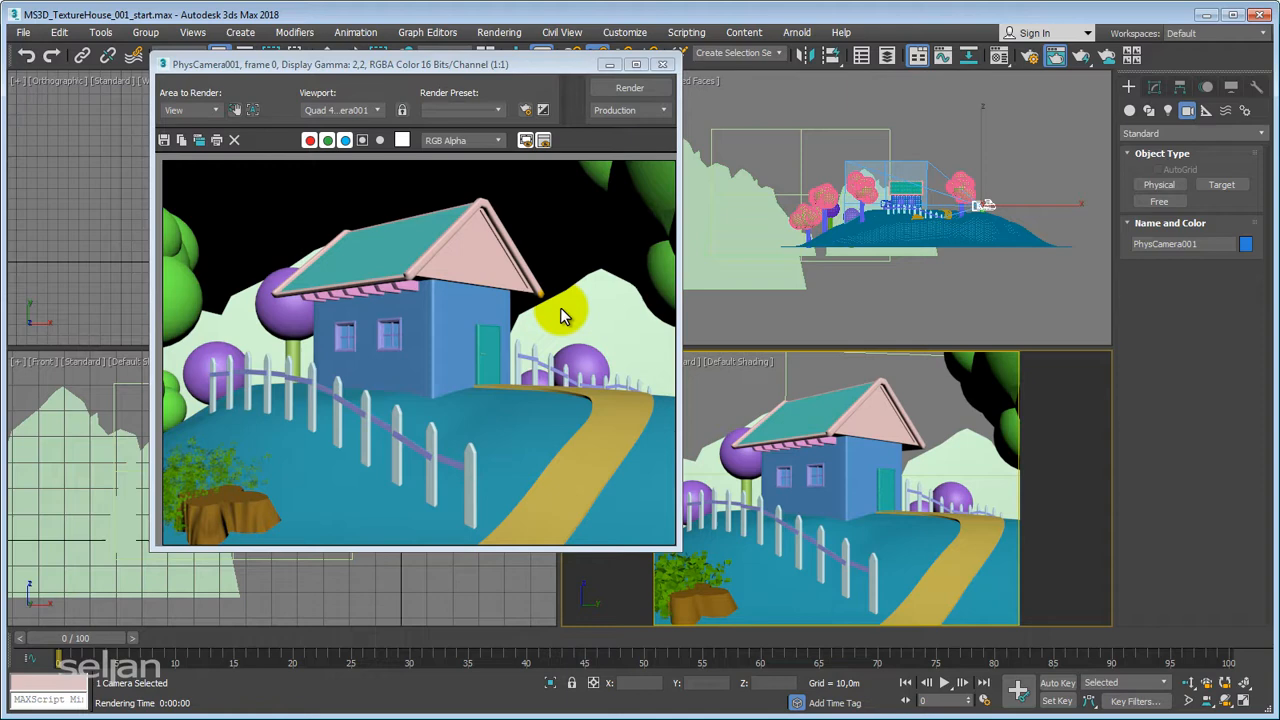
left_click(662, 66)
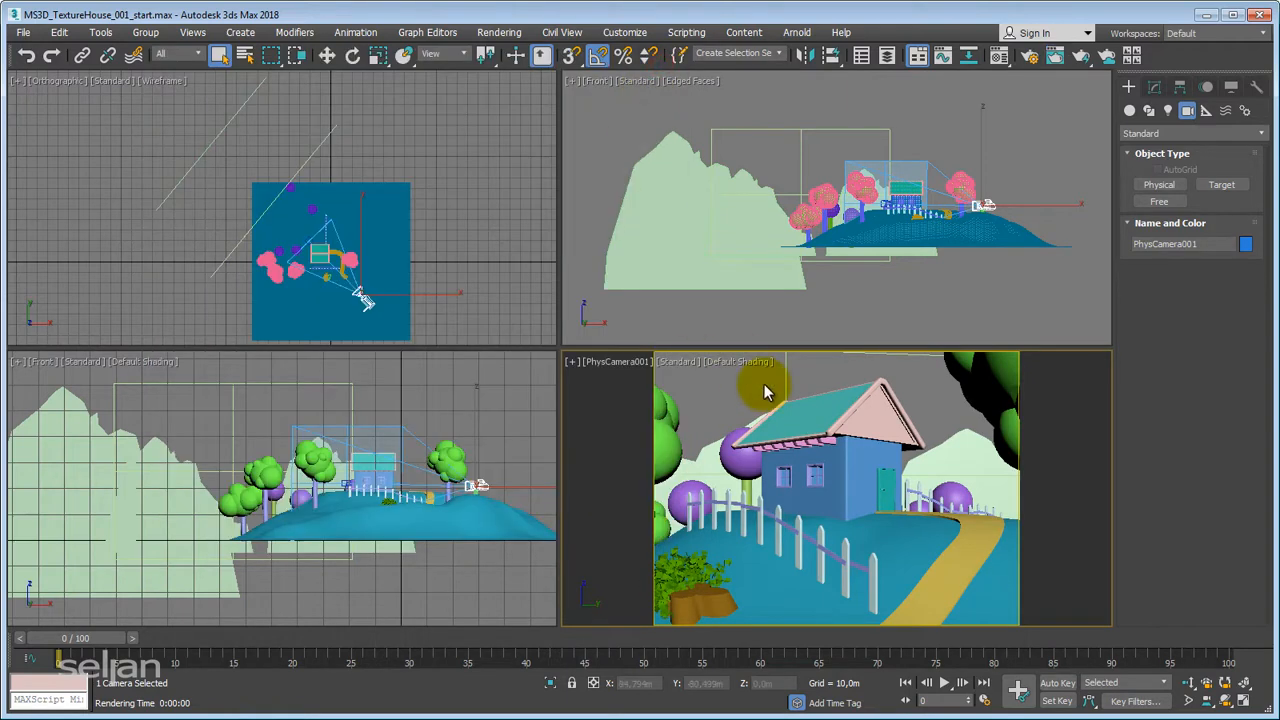
Step: Set the render output size to the HDTV (video) preset at 1280x720
left_click(1030, 64)
left_click_drag(726, 88, 600, 90)
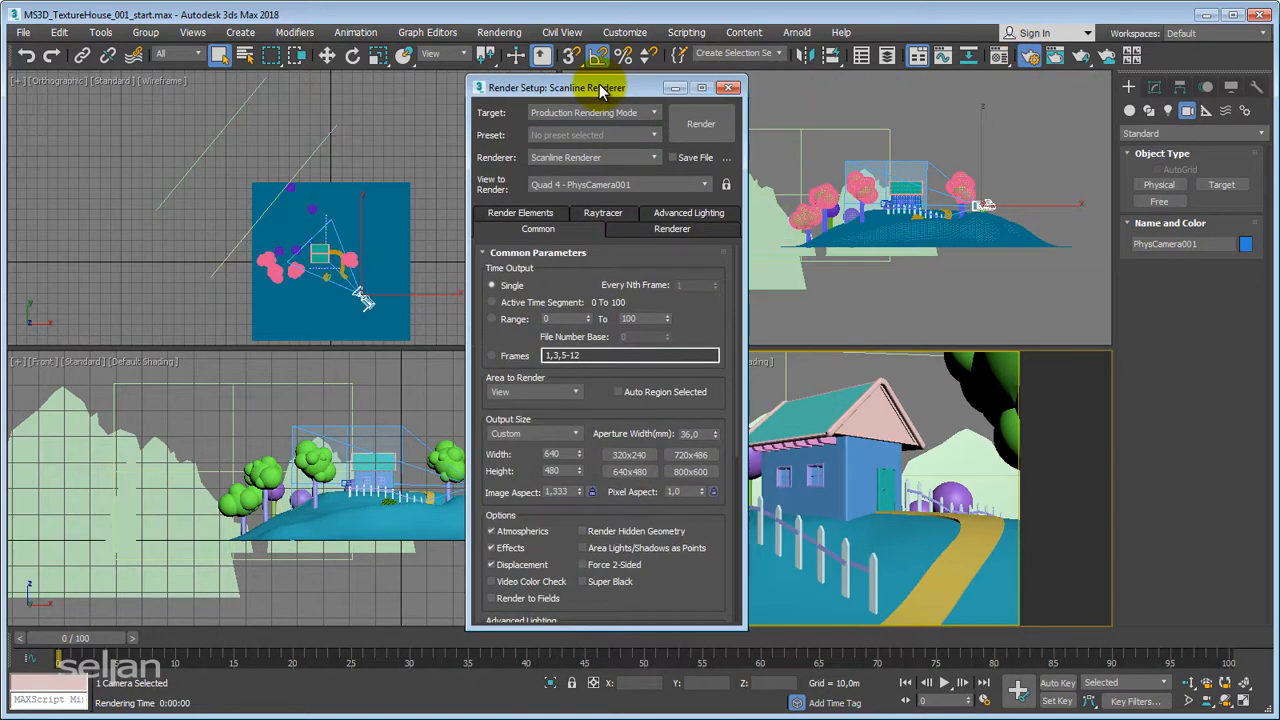
key("F10")
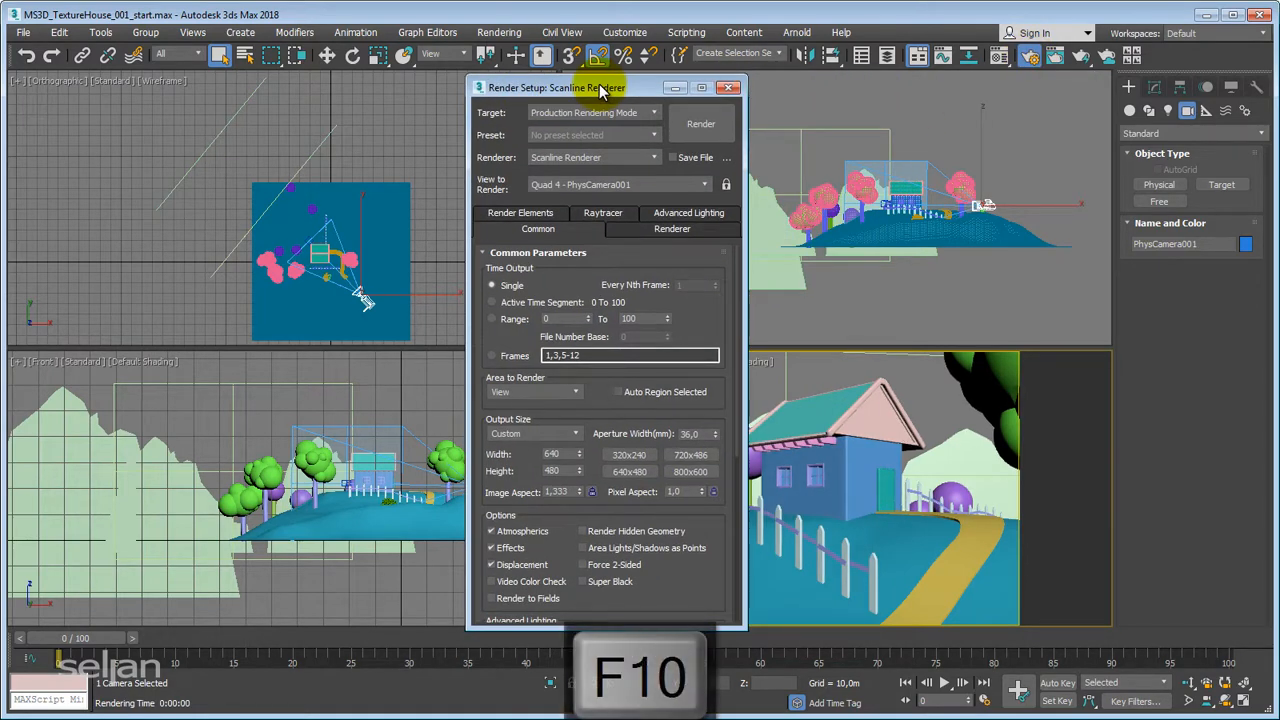
left_click_drag(600, 90, 655, 87)
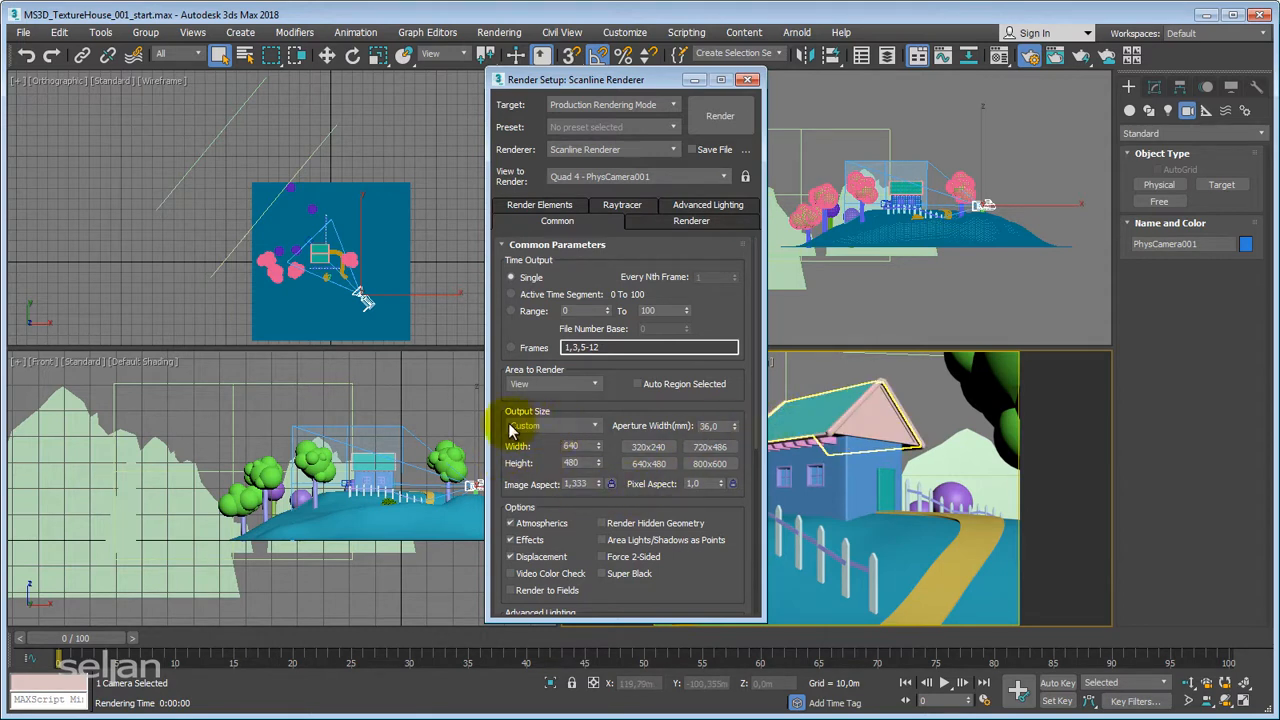
left_click(594, 430)
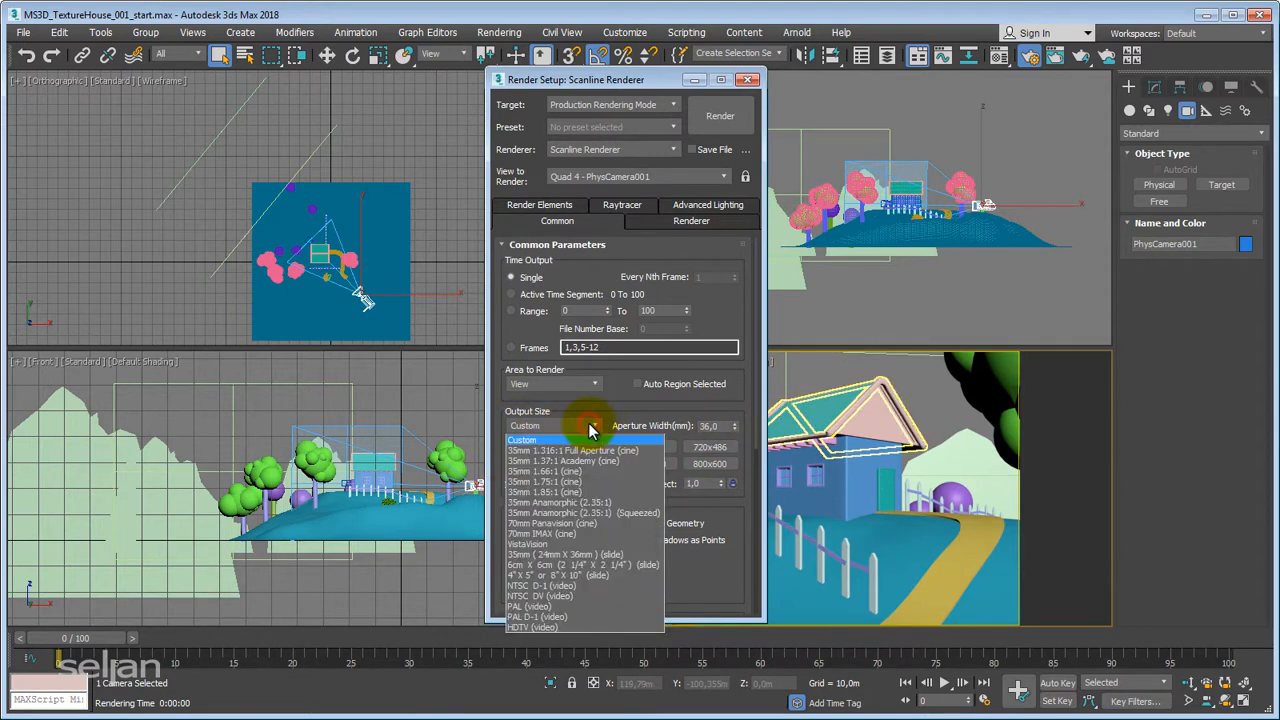
left_click(533, 624)
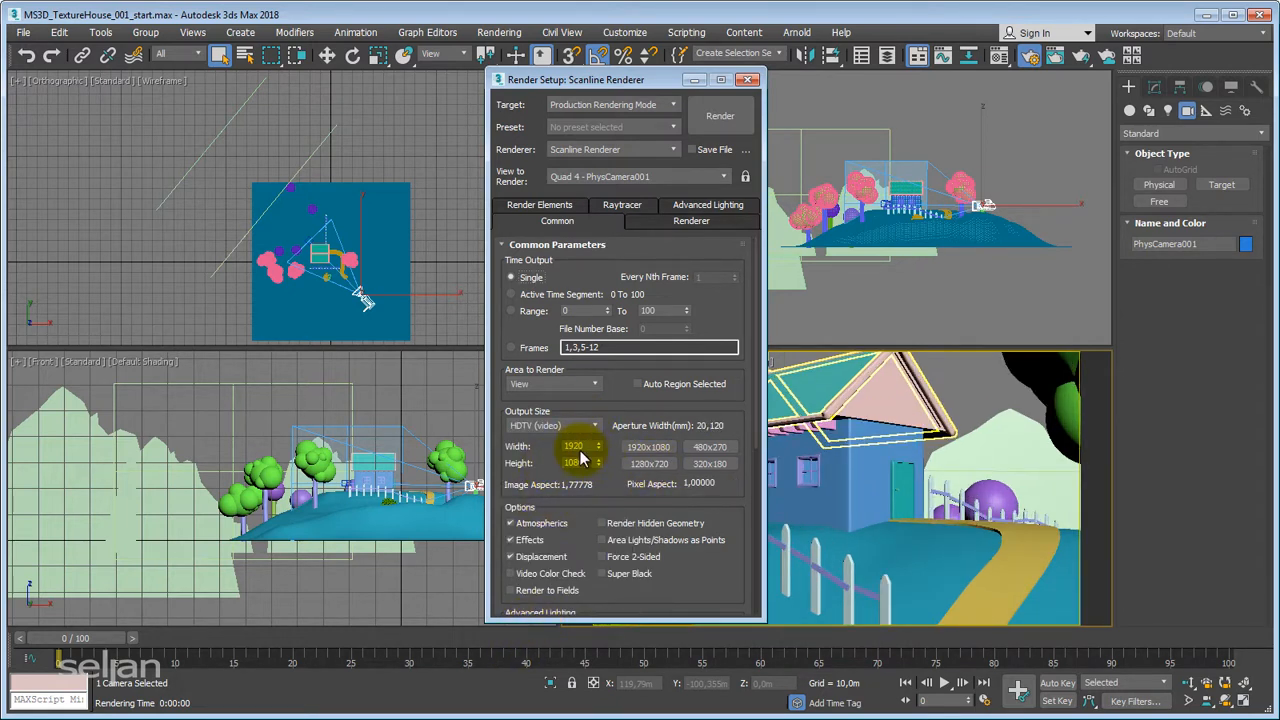
left_click(649, 463)
Step: Render the camera view at the 1280x720 output size and close the rendered image
left_click_drag(632, 79, 602, 68)
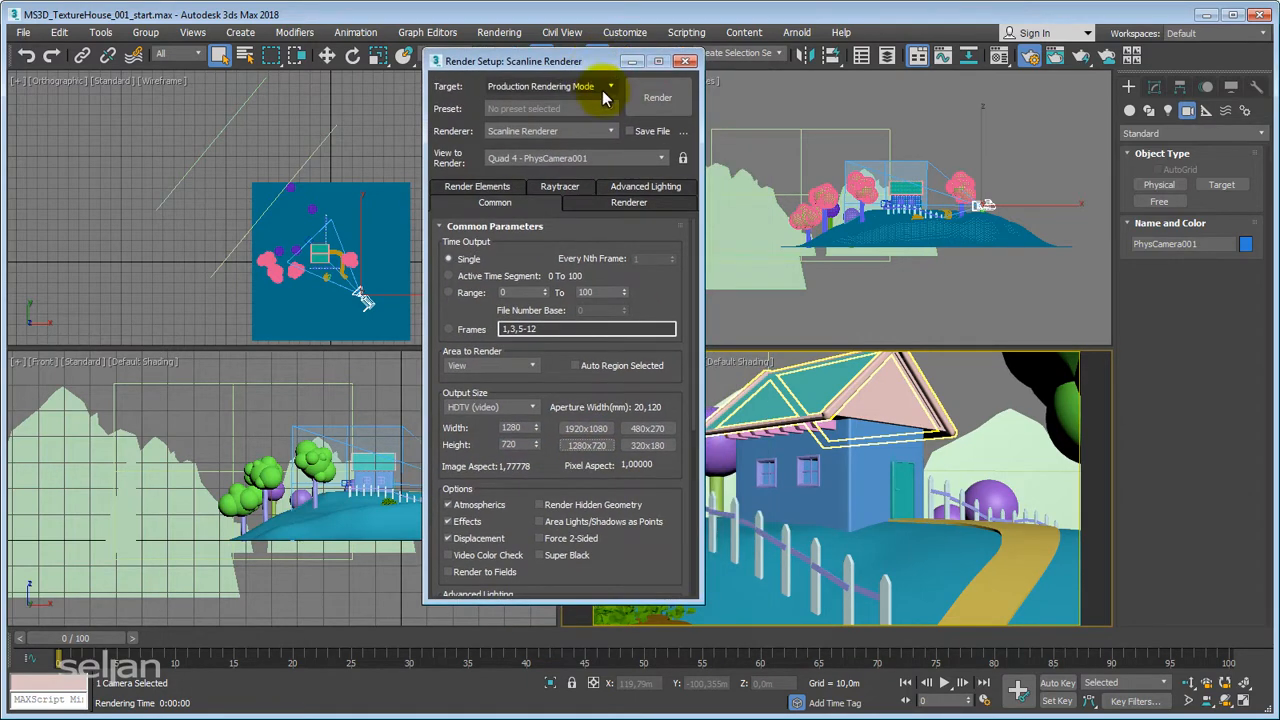
left_click(685, 100)
left_click_drag(856, 70, 793, 35)
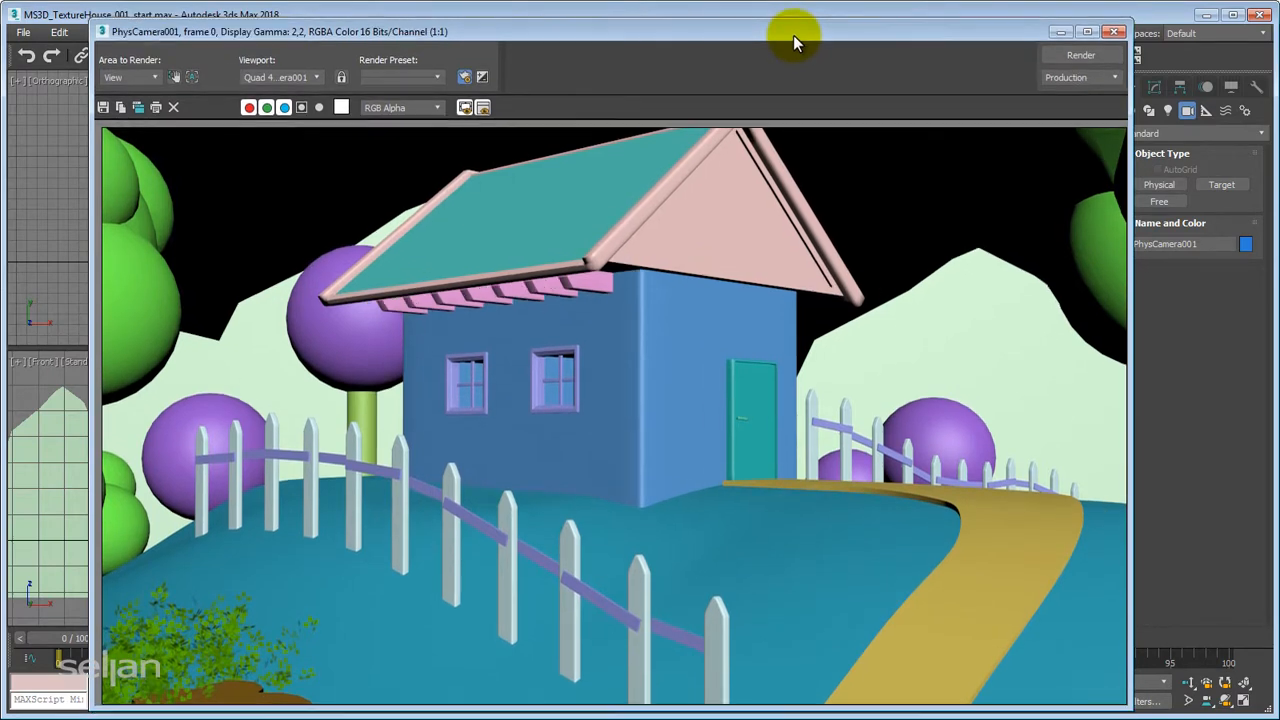
left_click(1110, 31)
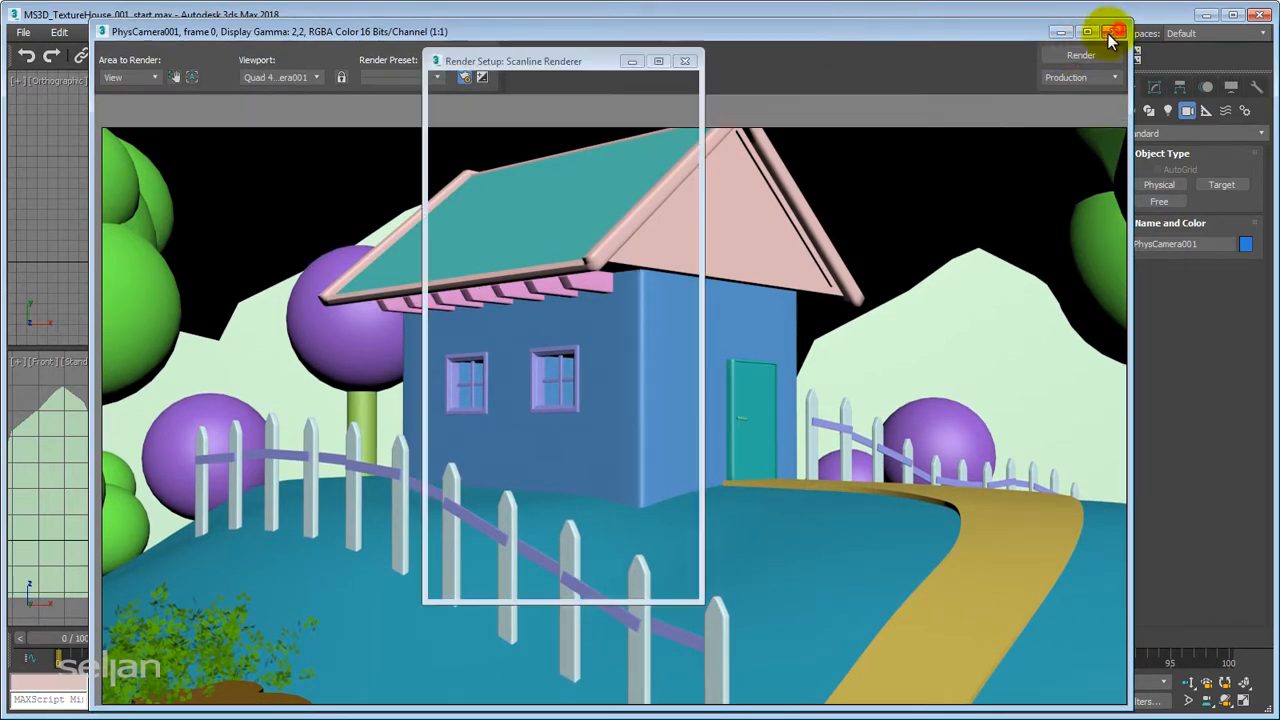
Step: Set the render output width to 800
left_click_drag(531, 428, 457, 420)
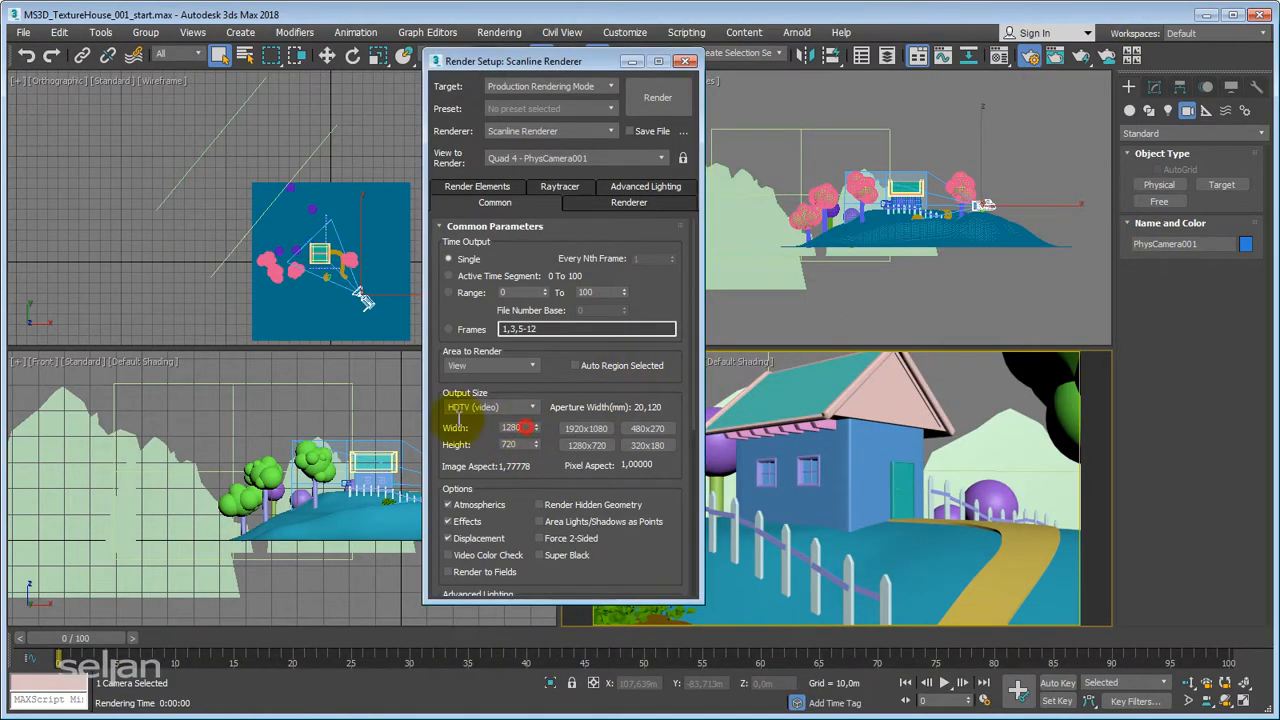
double_click(531, 428)
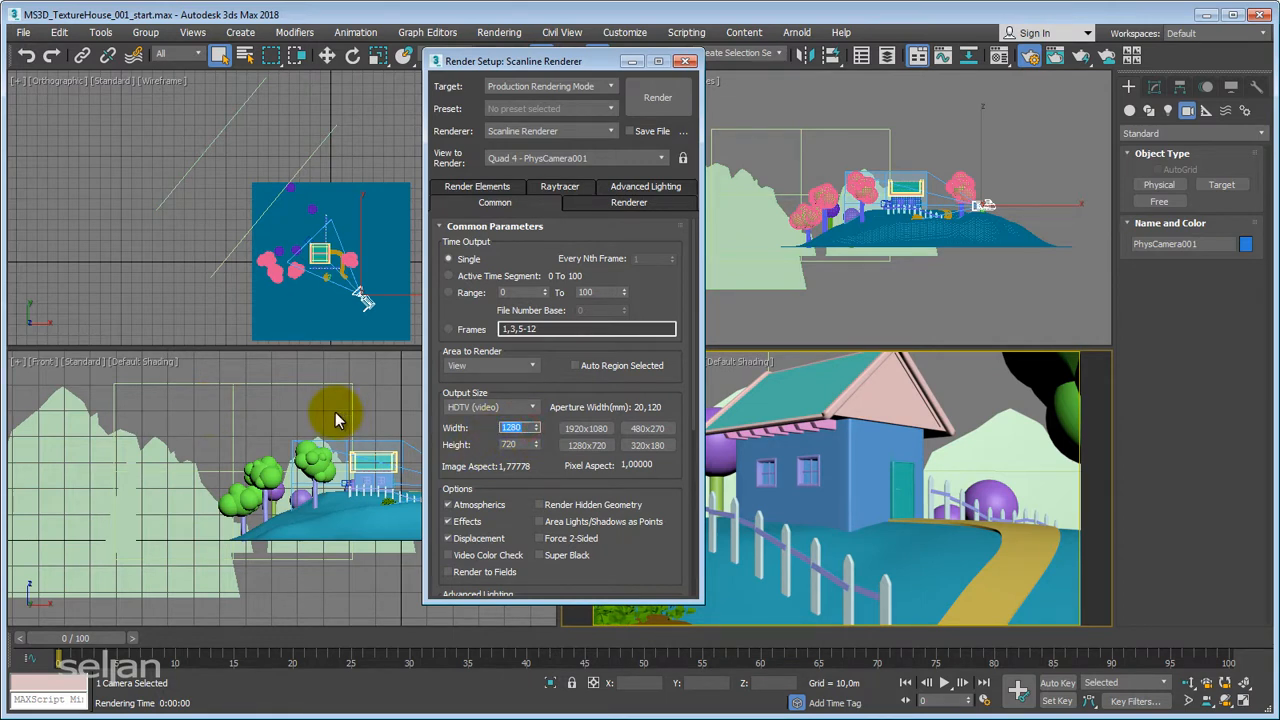
type("800")
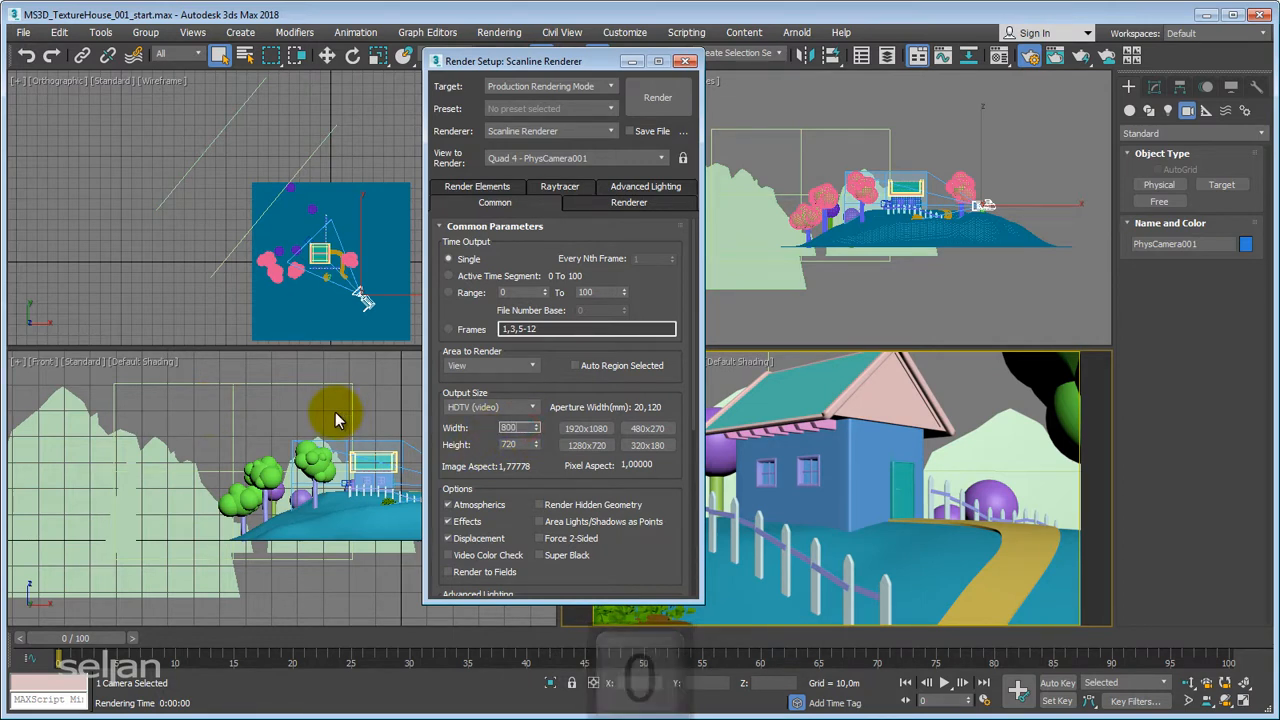
key("Return")
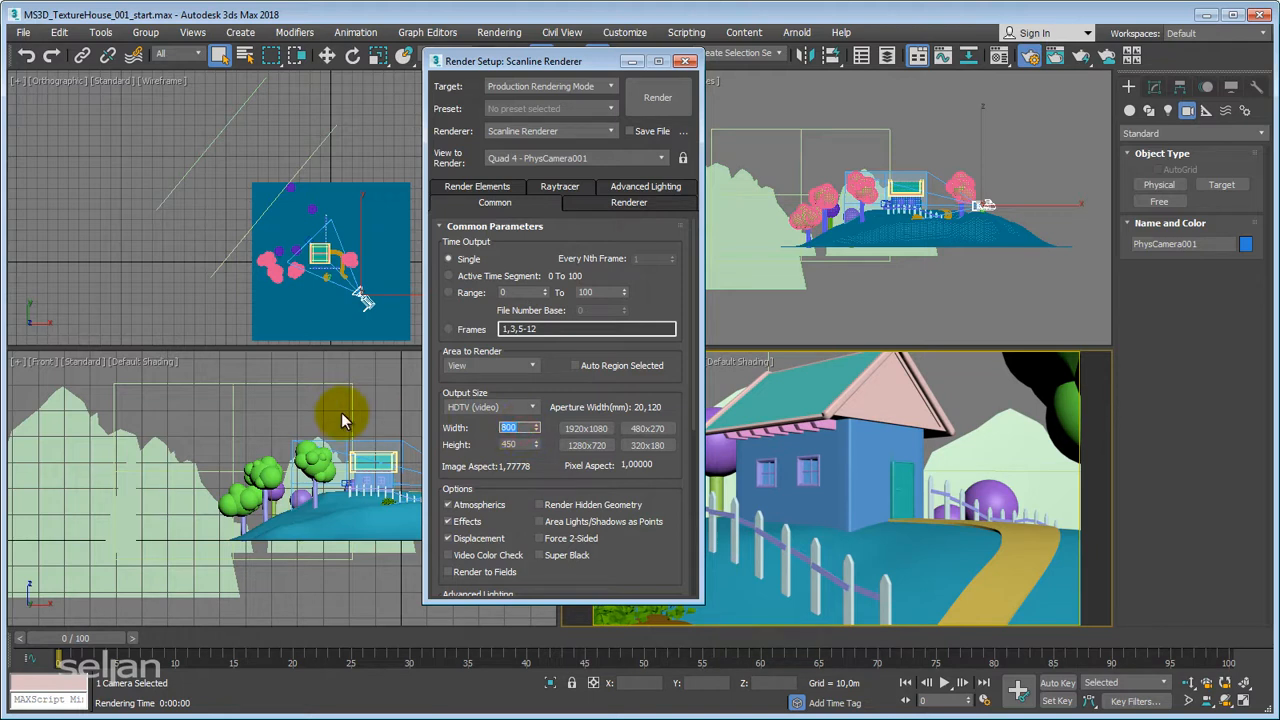
Step: Set the render output width to 900 and close the render settings
type("9020")
key("BackSpace")
key("BackSpace")
key("BackSpace")
type("00")
key("Return")
left_click_drag(588, 62, 545, 73)
left_click(643, 75)
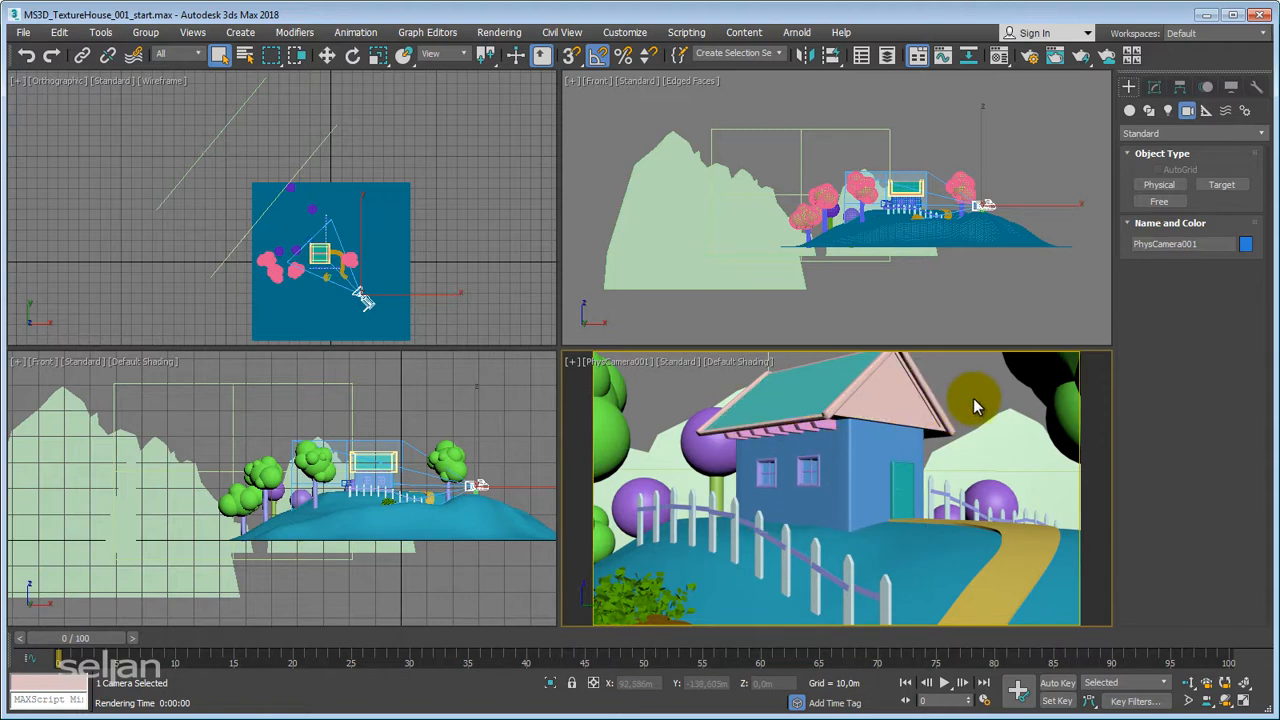
Step: Switch the camera viewport to Perspective, look around the scene, and return it to the camera view
key("p")
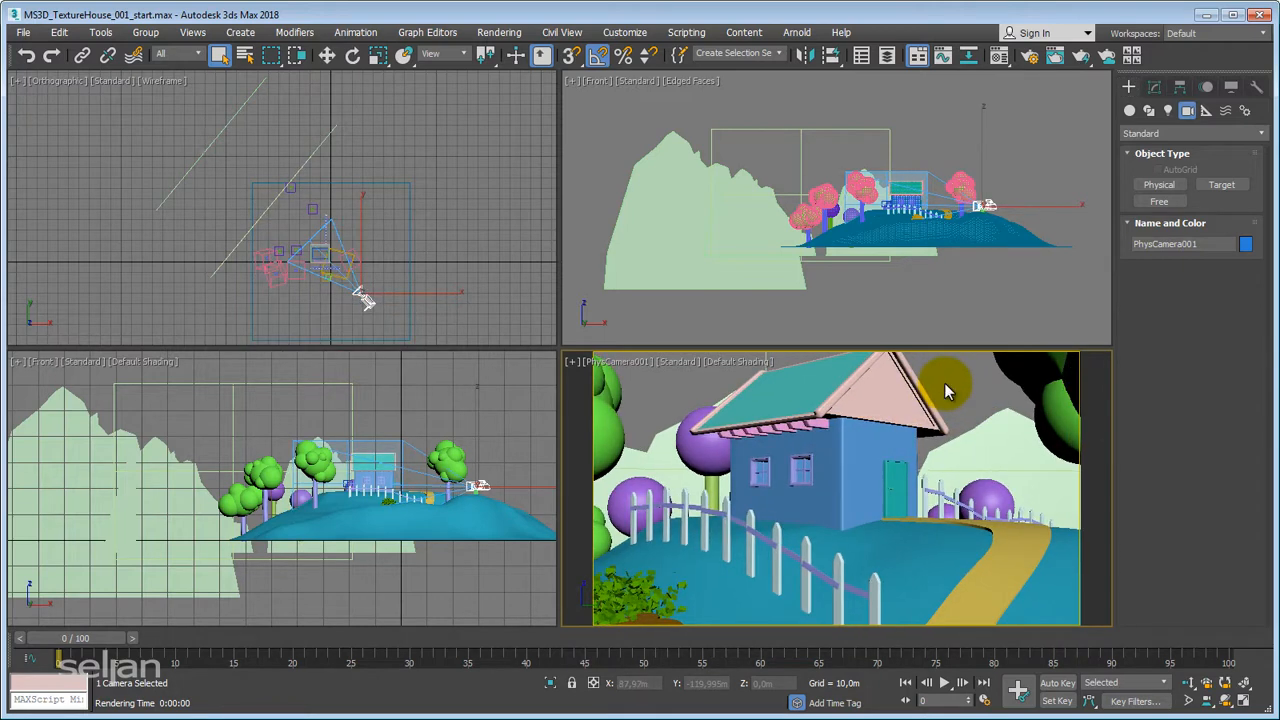
scroll(632, 408, "down", 5)
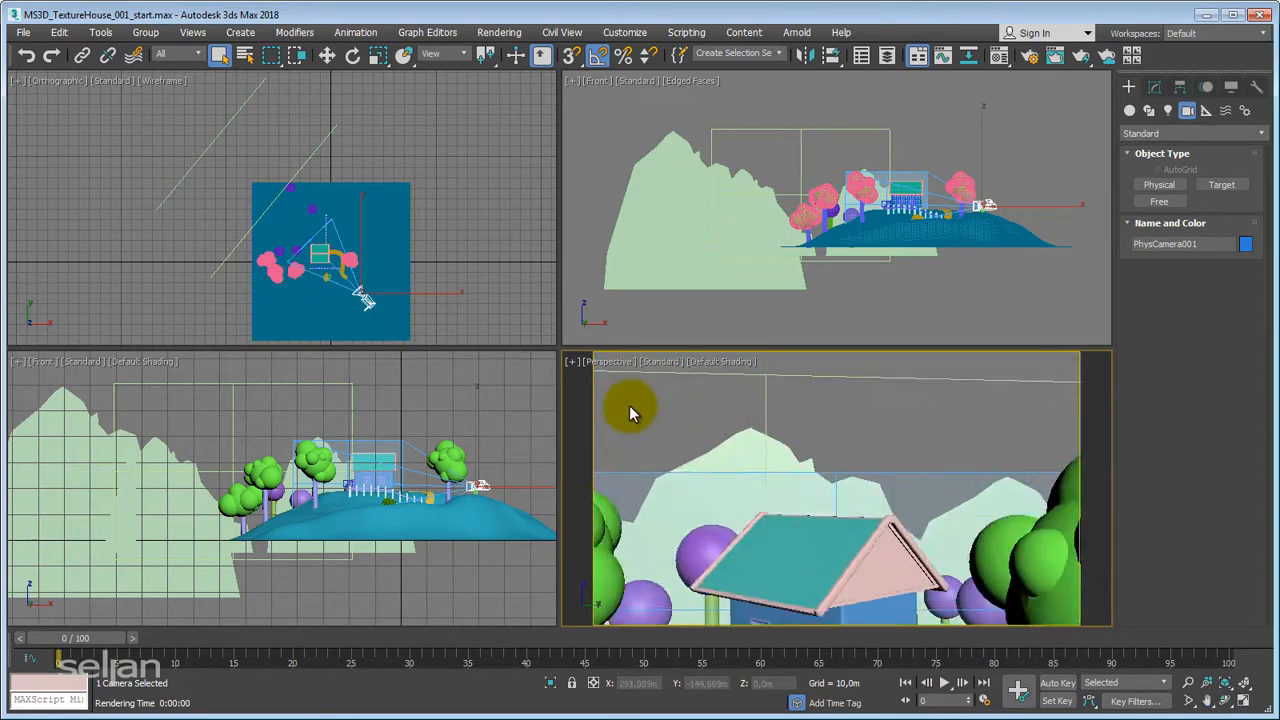
middle_click_drag(674, 445, 904, 493, "alt")
scroll(934, 531, "up", 3)
key("c")
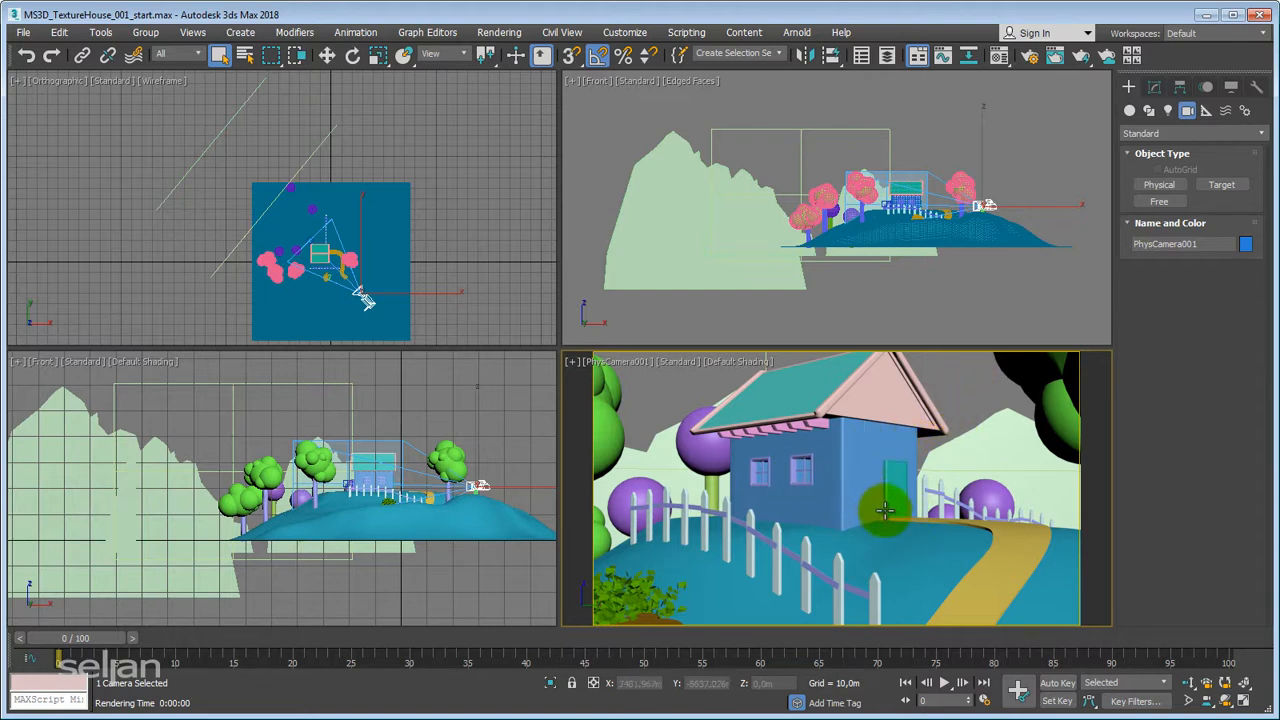
Step: Dolly the physical camera slightly back so that more of the house and surroundings fit in the frame
left_click(1189, 688)
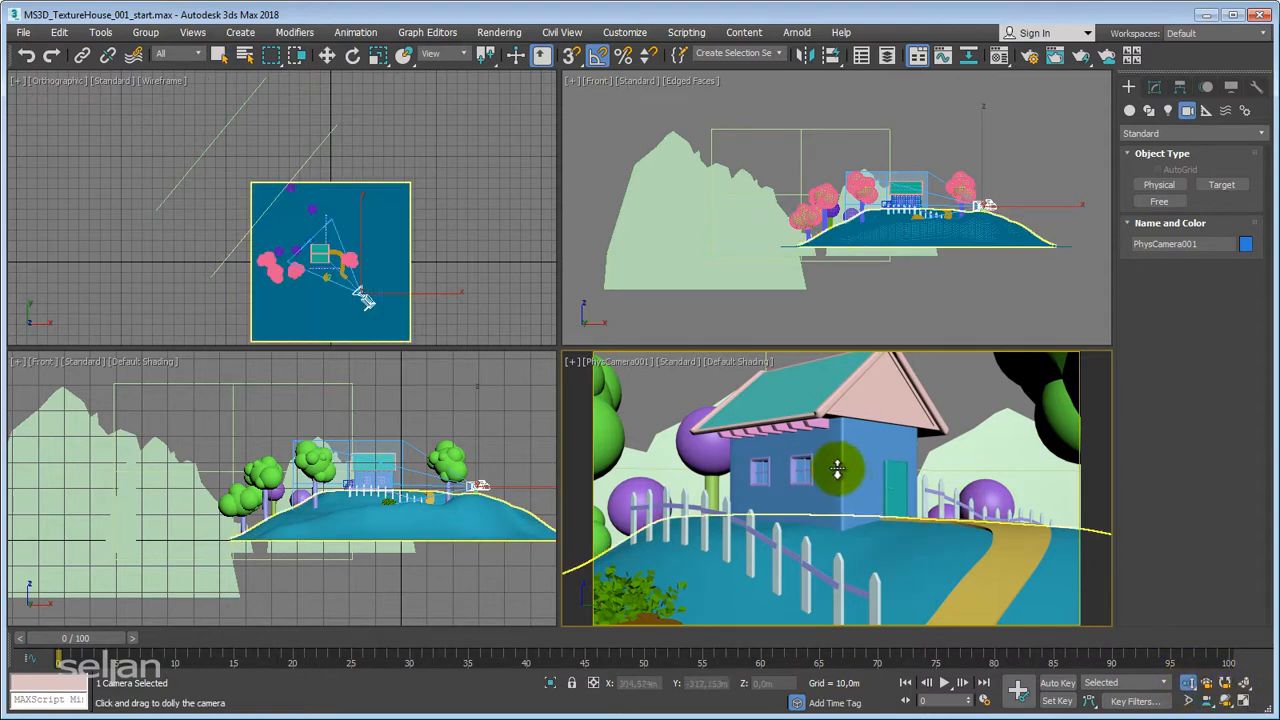
left_click_drag(837, 470, 853, 474)
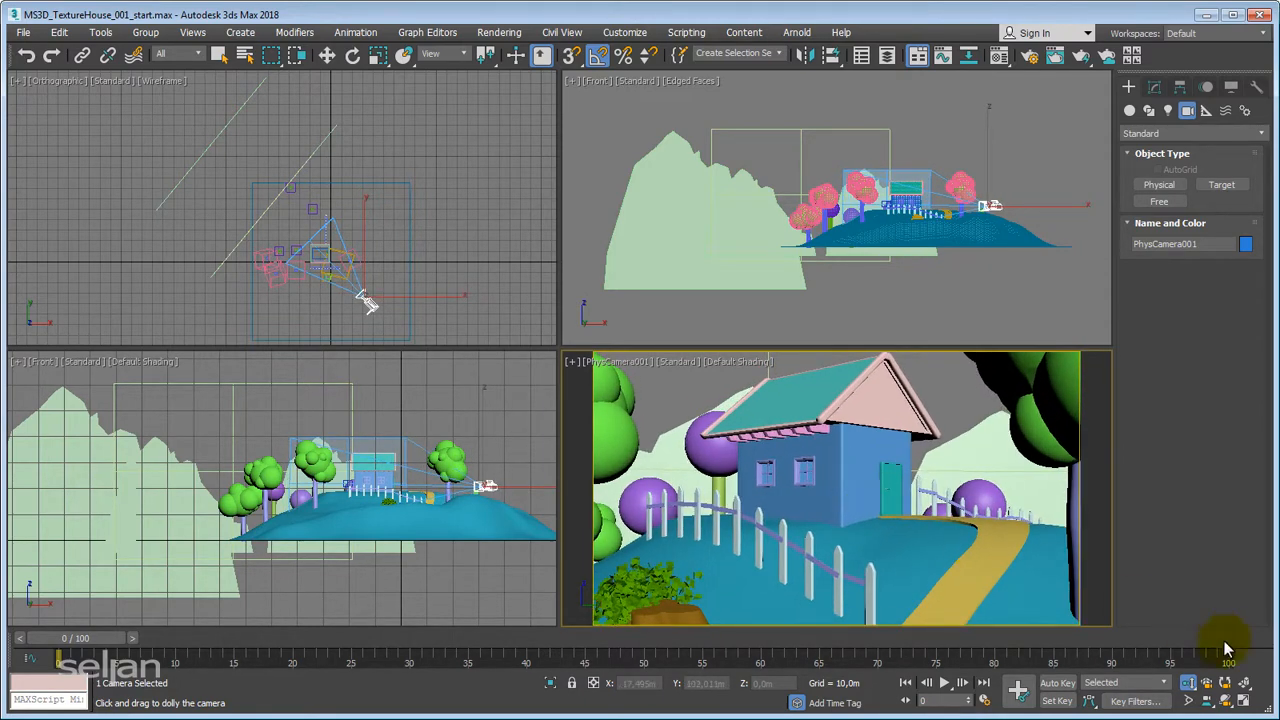
Step: Examine the camera's position and field of view around the house in the top and front views, then reactivate the camera view
left_click(1228, 703)
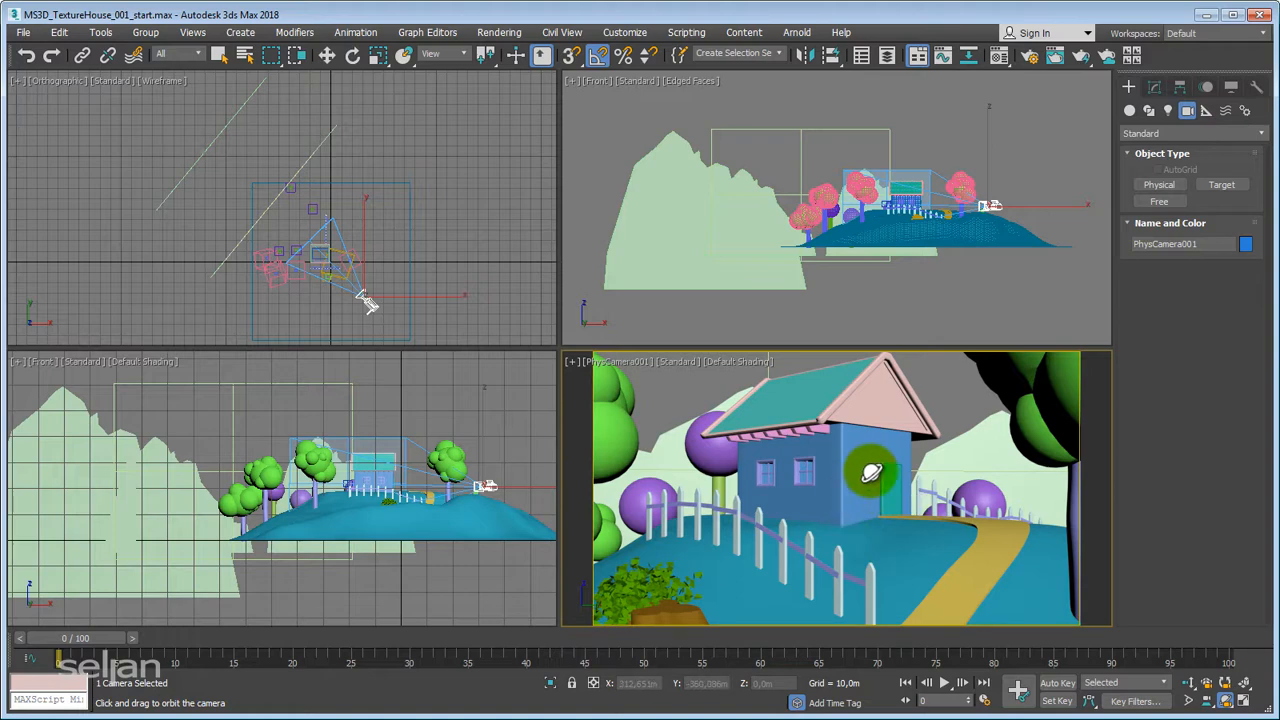
left_click_drag(395, 250, 278, 215)
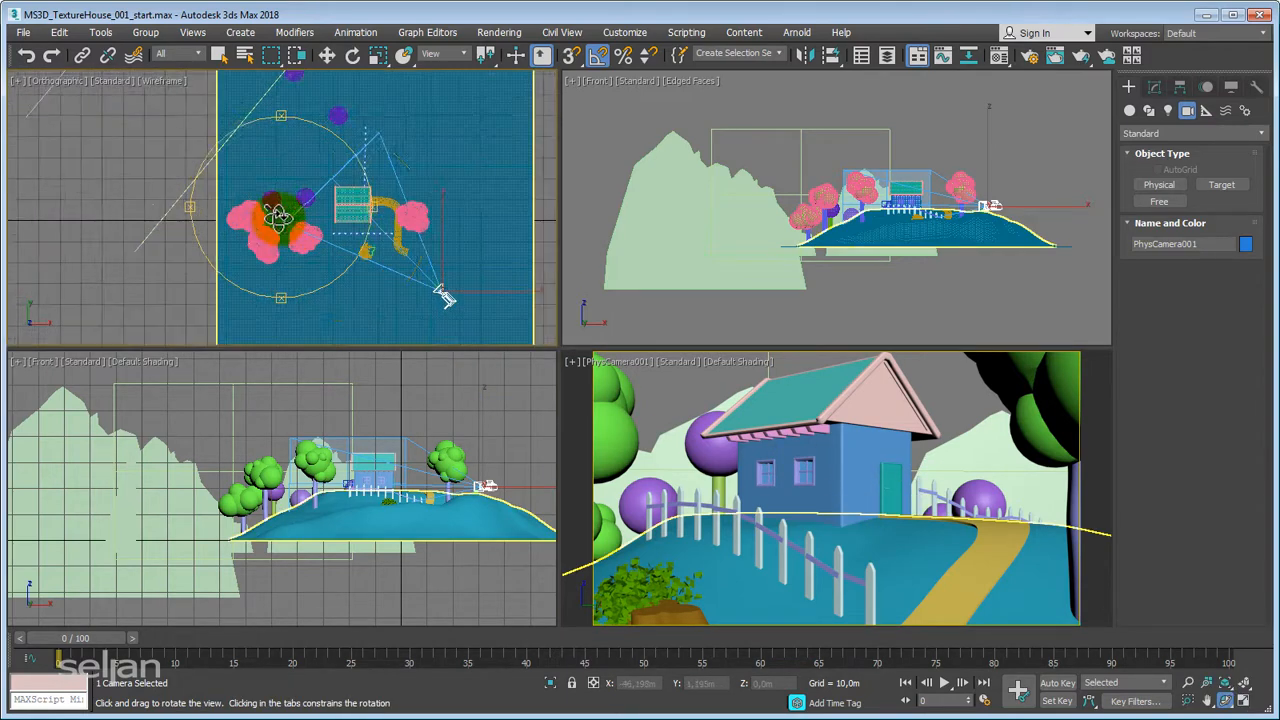
middle_click_drag(255, 207, 123, 182)
scroll(178, 180, "up", 3)
middle_click_drag(223, 192, 233, 214)
right_click(236, 211)
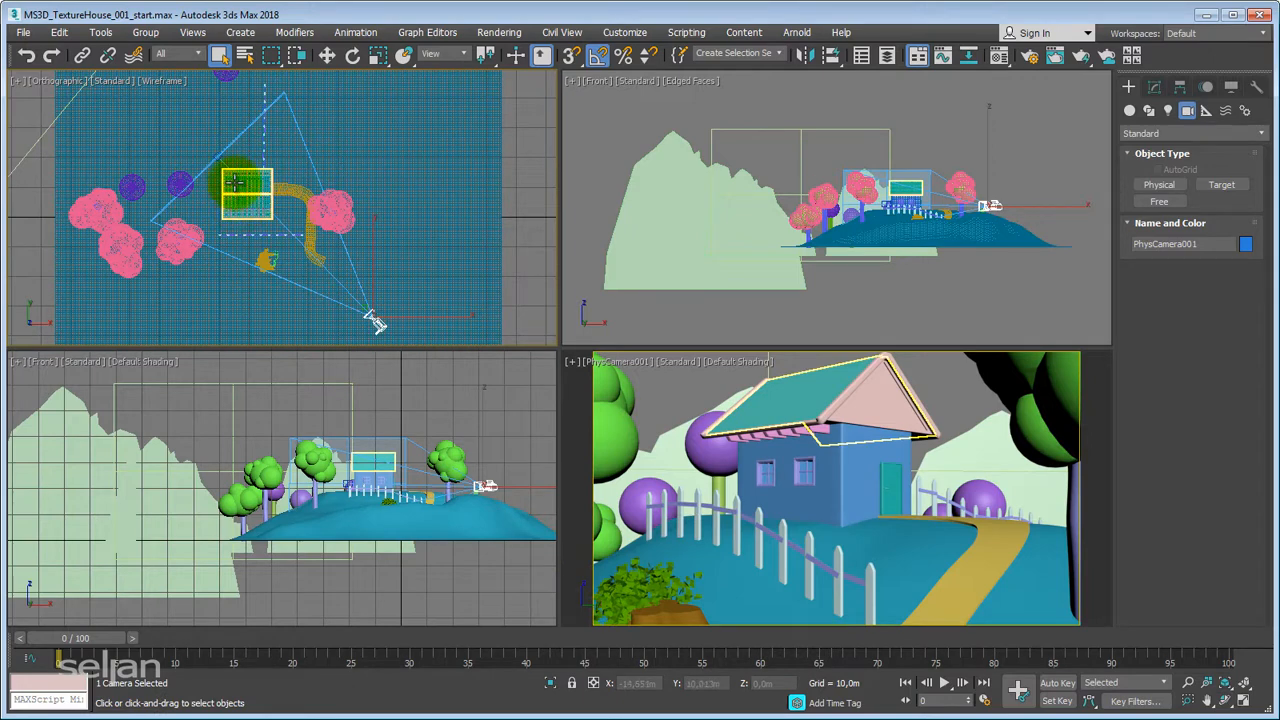
left_click(375, 320)
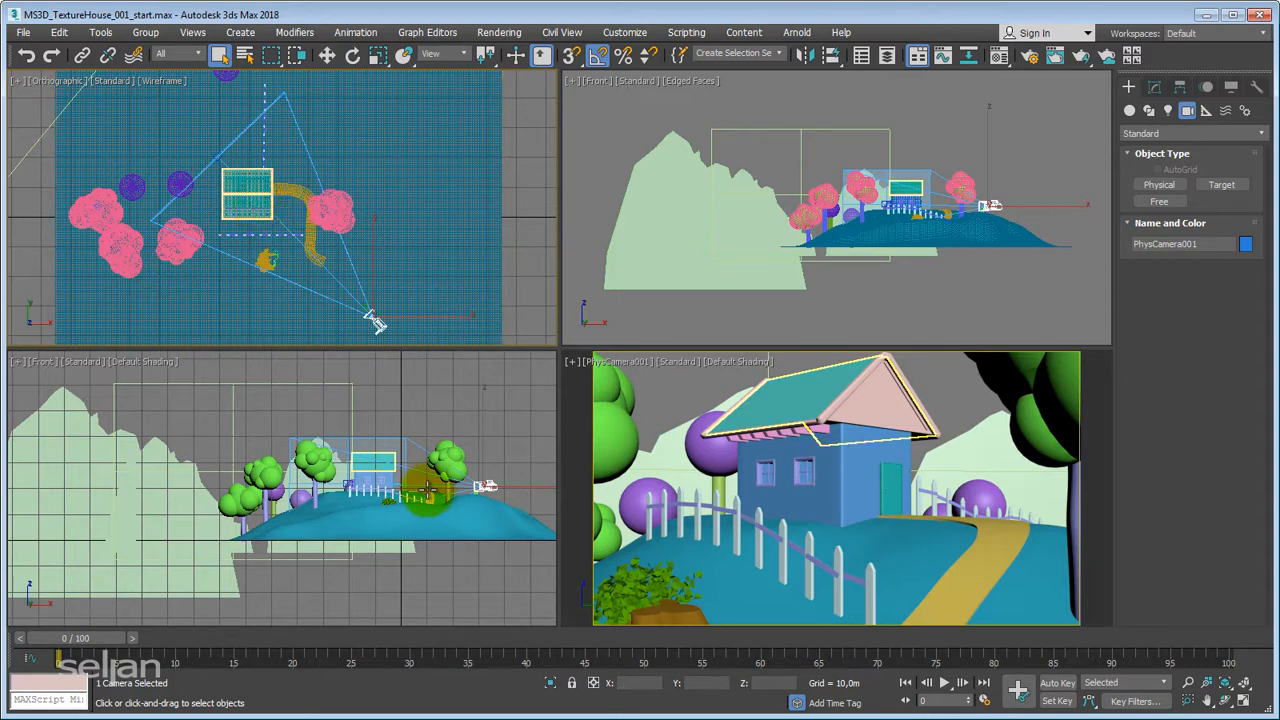
scroll(371, 448, "up", 3)
scroll(453, 393, "down", 3)
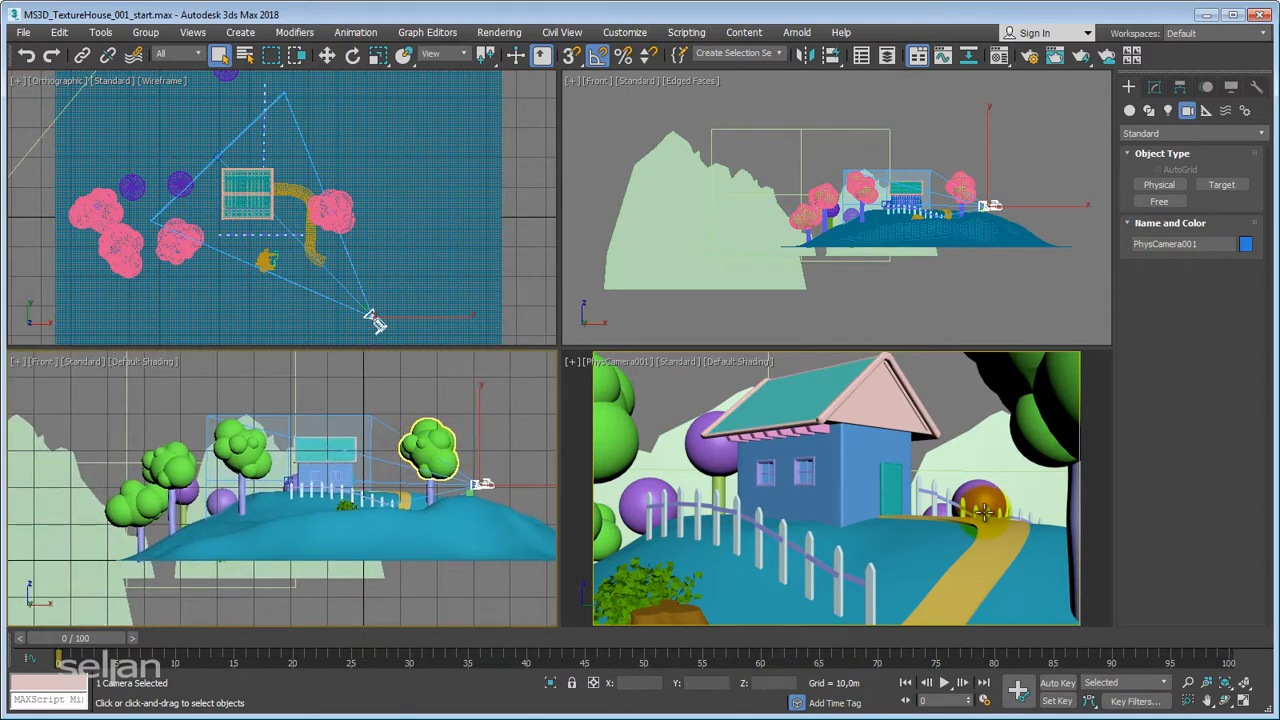
right_click(966, 443)
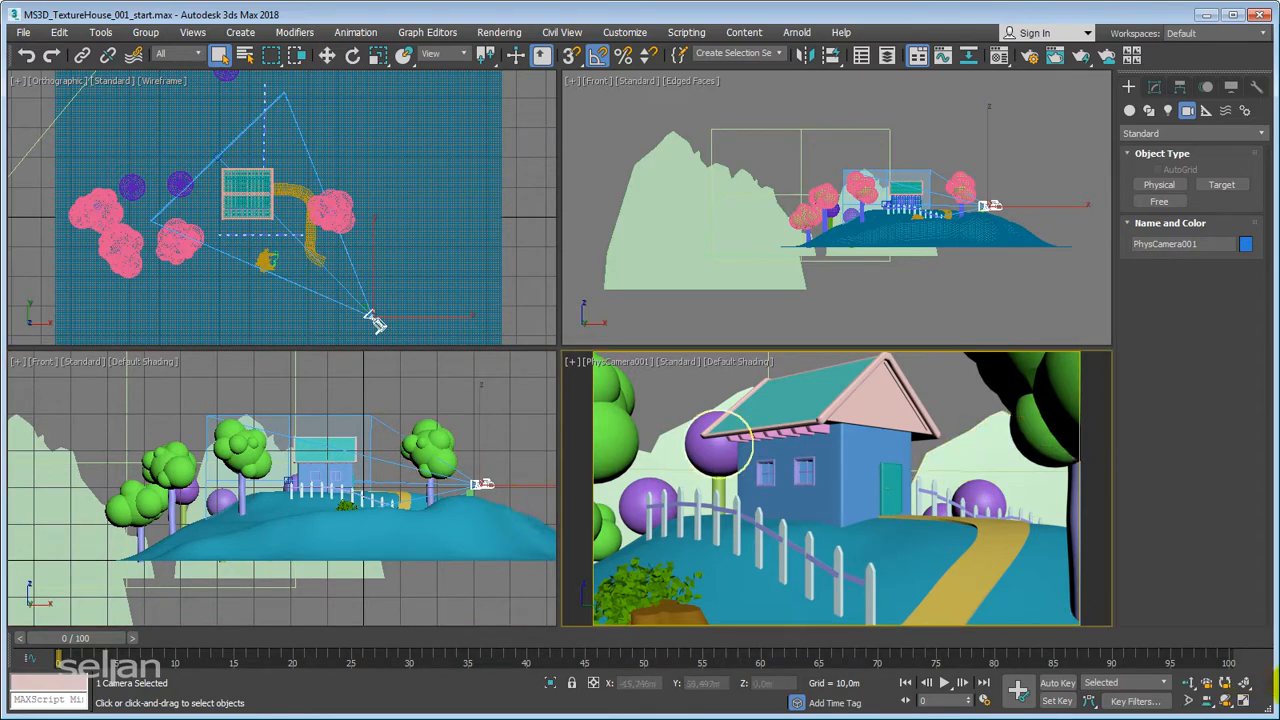
Step: Turn off Angle Snap and undo the trial orbit of the physical camera
left_click(1224, 702)
left_click_drag(896, 520, 846, 471)
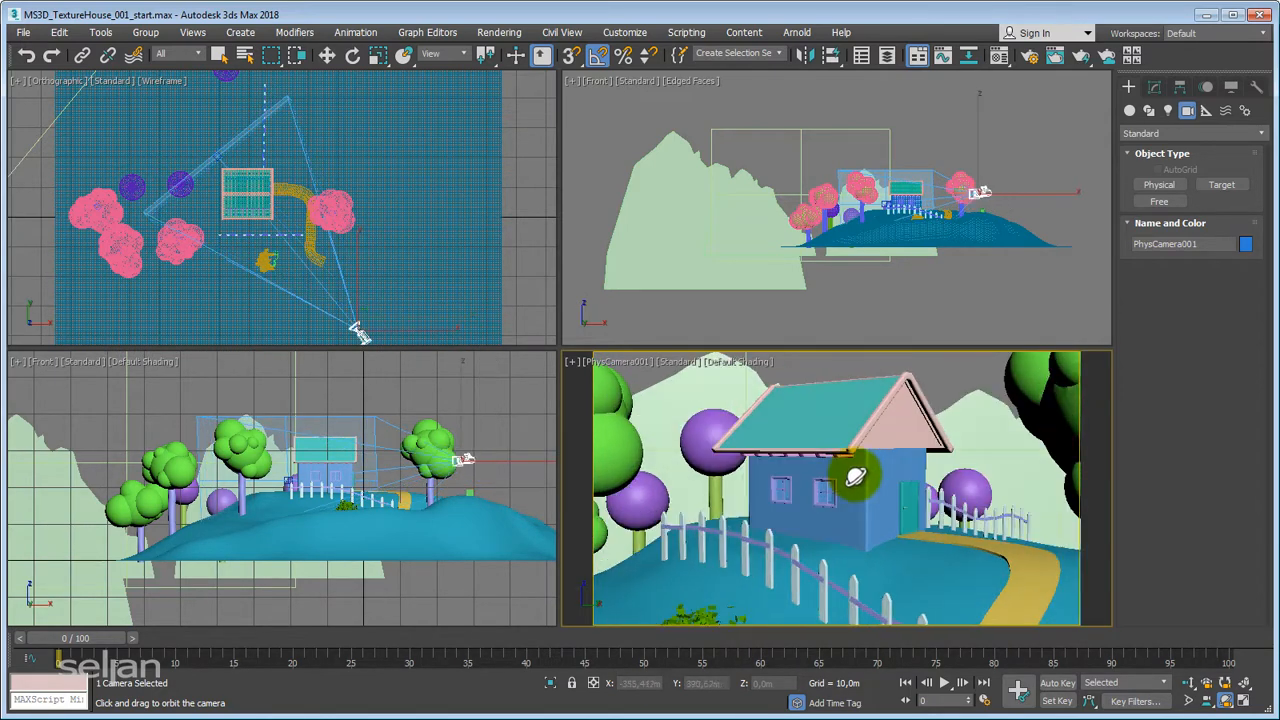
left_click(597, 58)
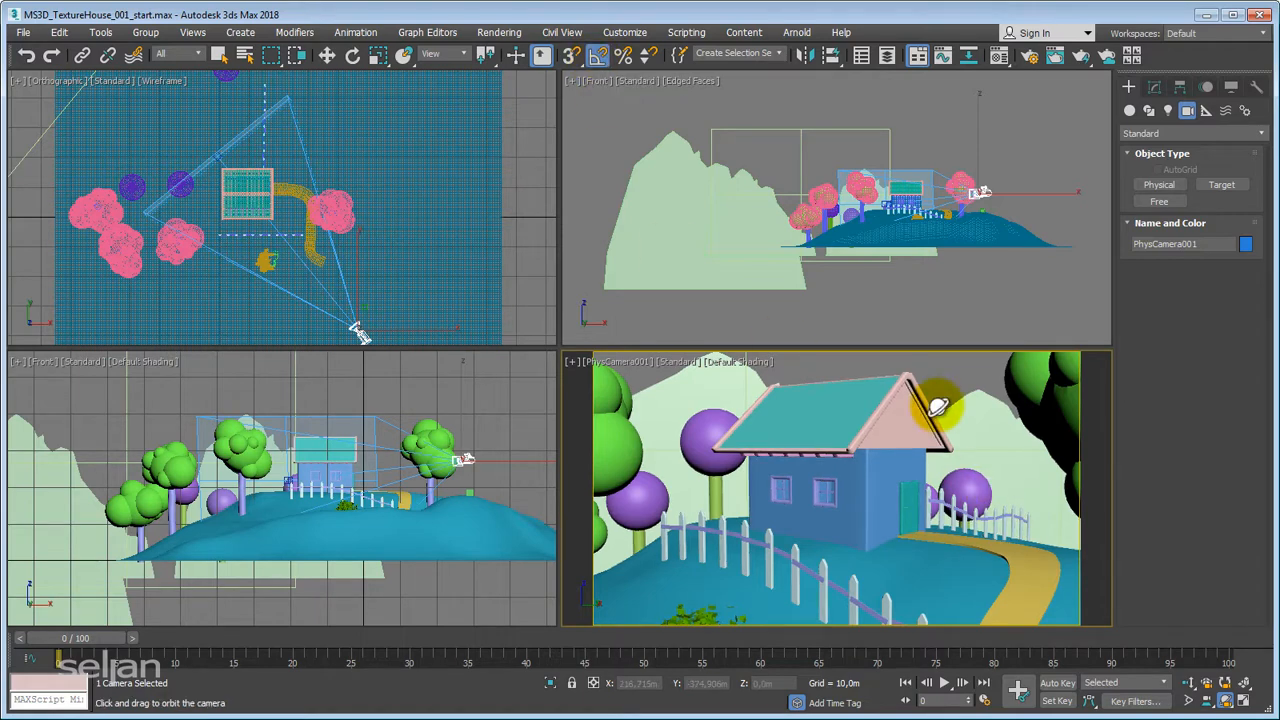
key("ctrl+z")
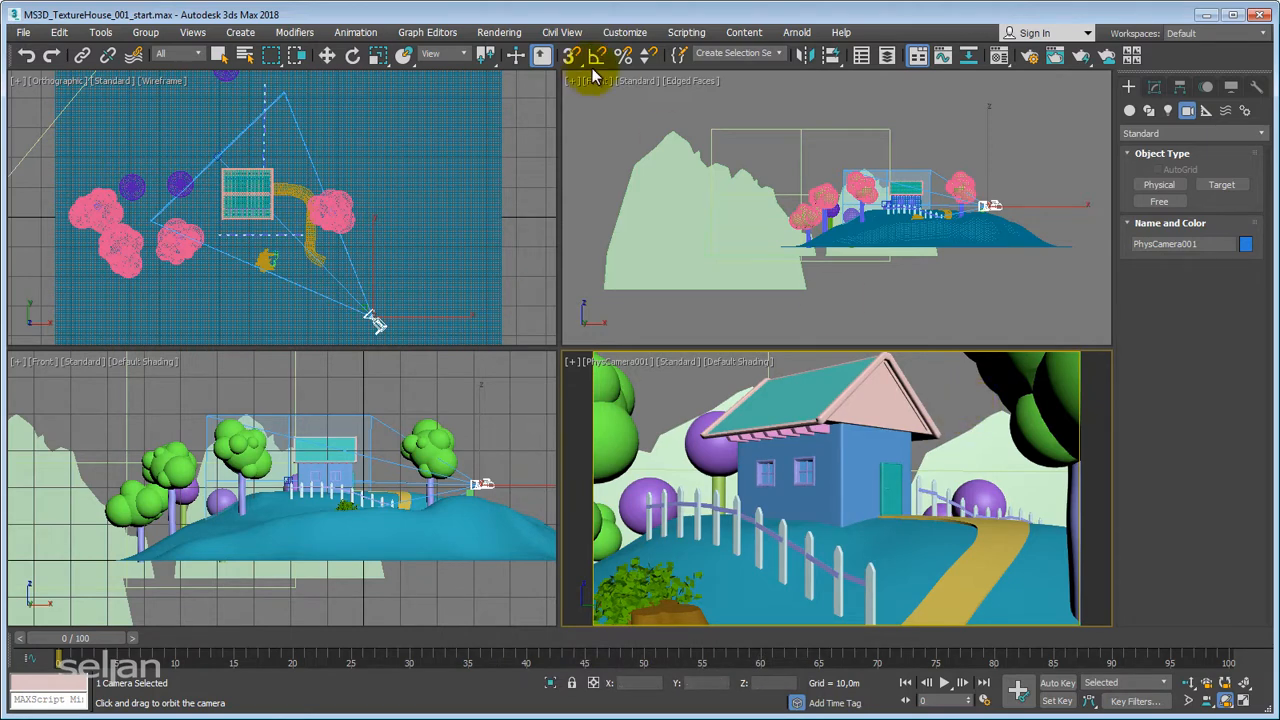
Step: Orbit the physical camera slightly higher and around toward the fence side of the house, then leave the orbit tool
mouse_move(965, 415)
left_mouse_down()
mouse_move(955, 412)
mouse_move(975, 421)
mouse_move(963, 420)
mouse_move(963, 378)
mouse_move(960, 394)
mouse_move(943, 394)
mouse_move(963, 392)
left_mouse_up()
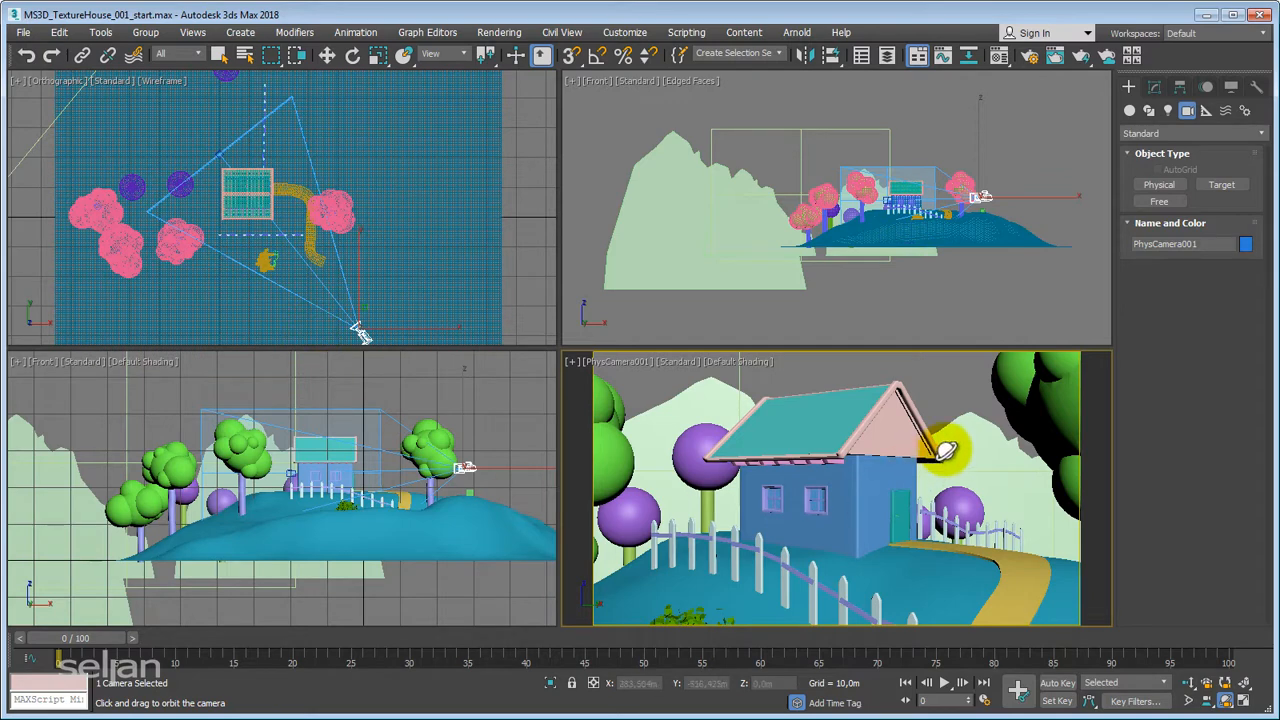
left_click_drag(948, 437, 963, 508)
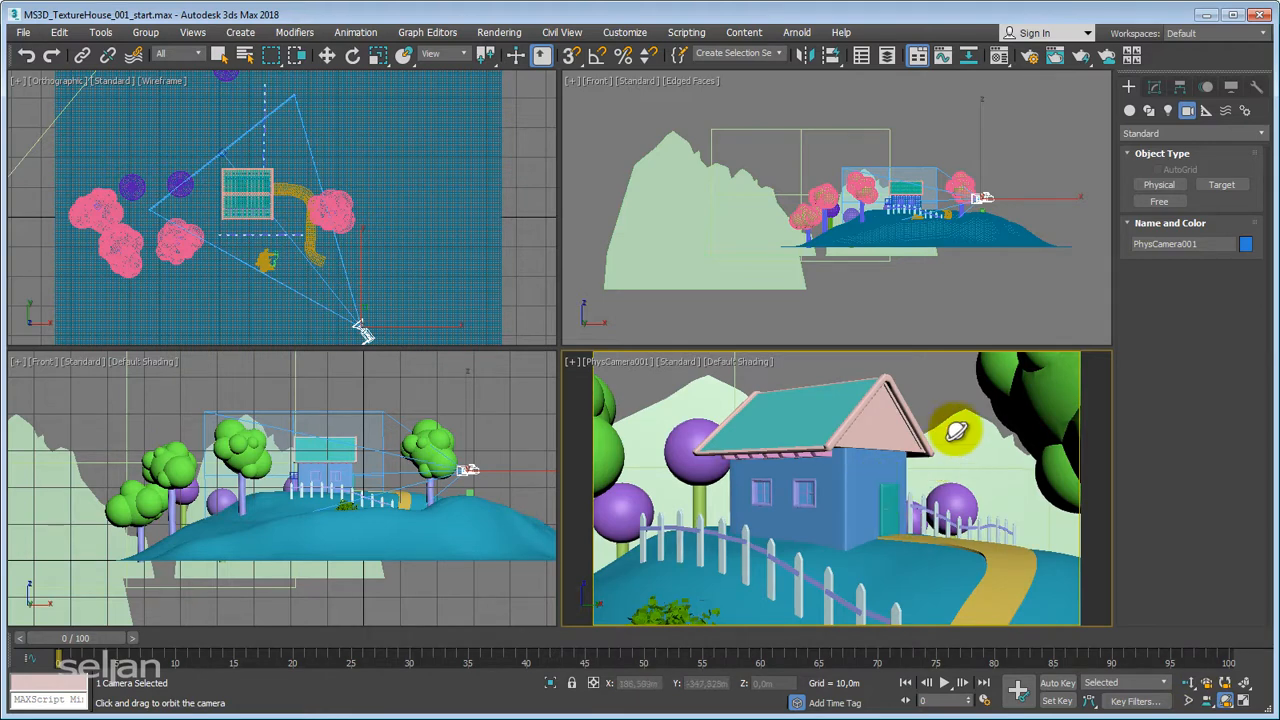
right_click(832, 455)
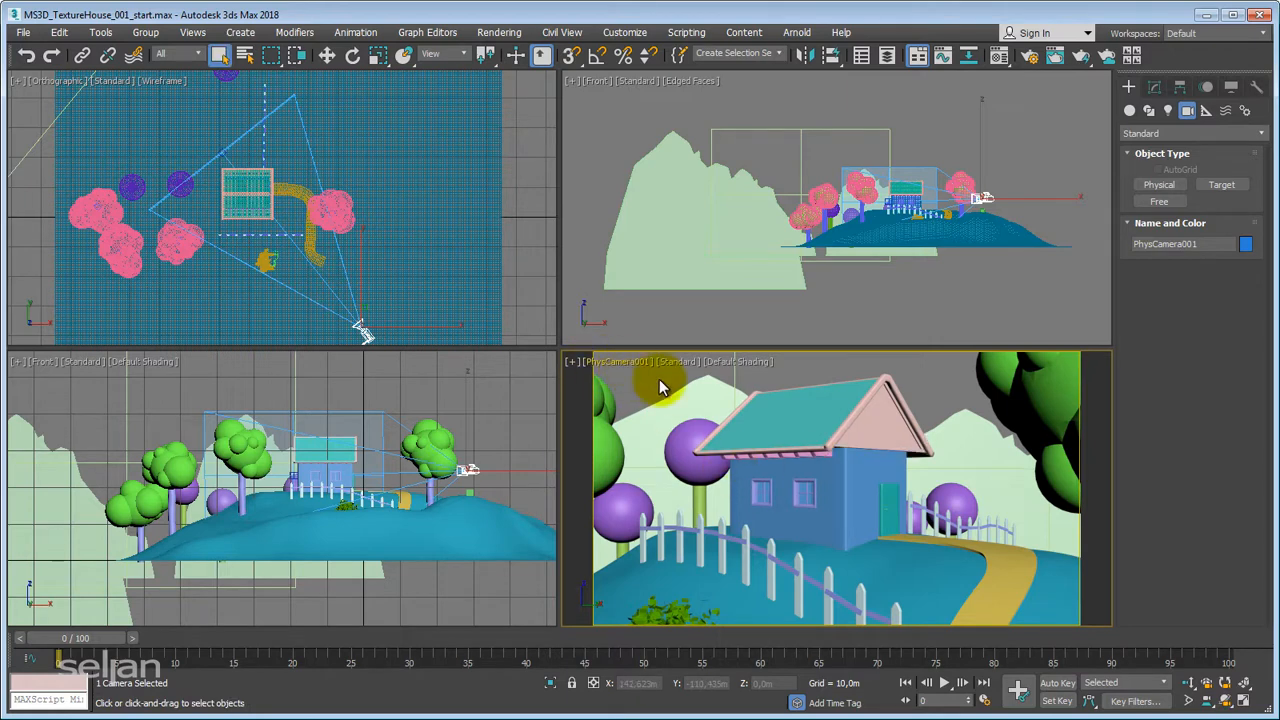
Step: Try to select the physical camera over the ground in the top view, then clear the selection
left_click(930, 400)
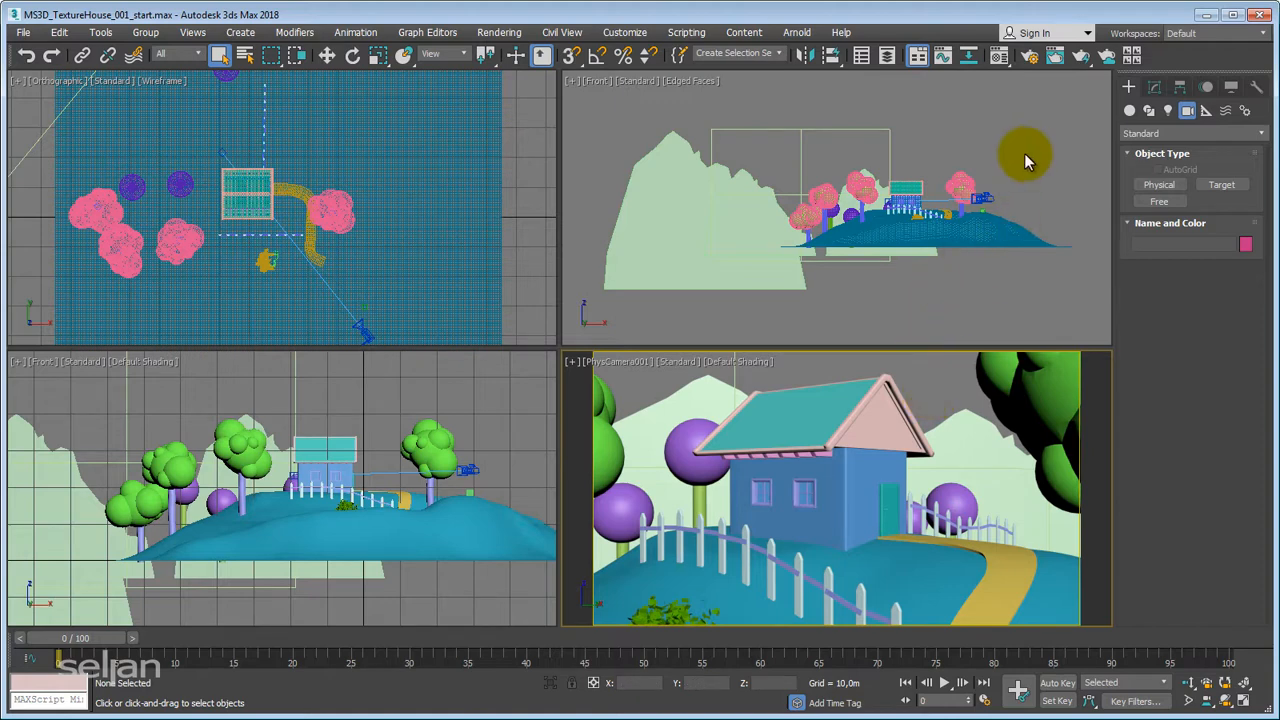
left_click(1018, 180)
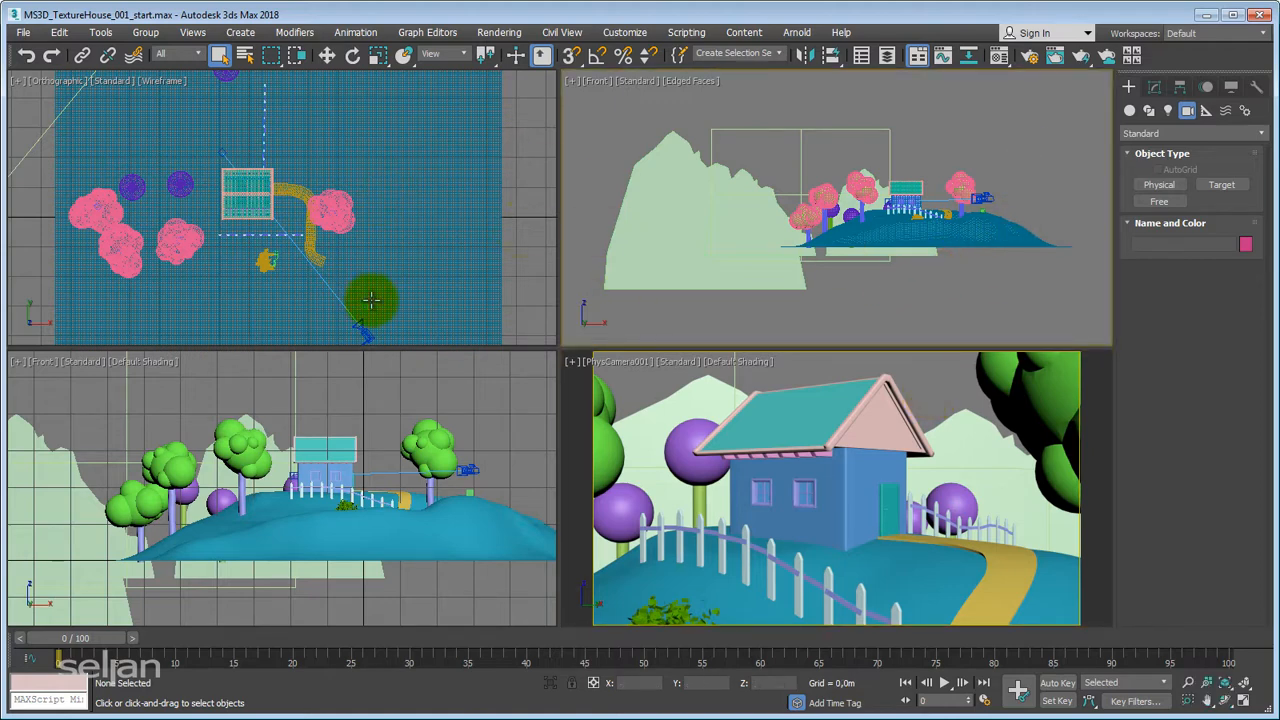
middle_click_drag(396, 270, 403, 227)
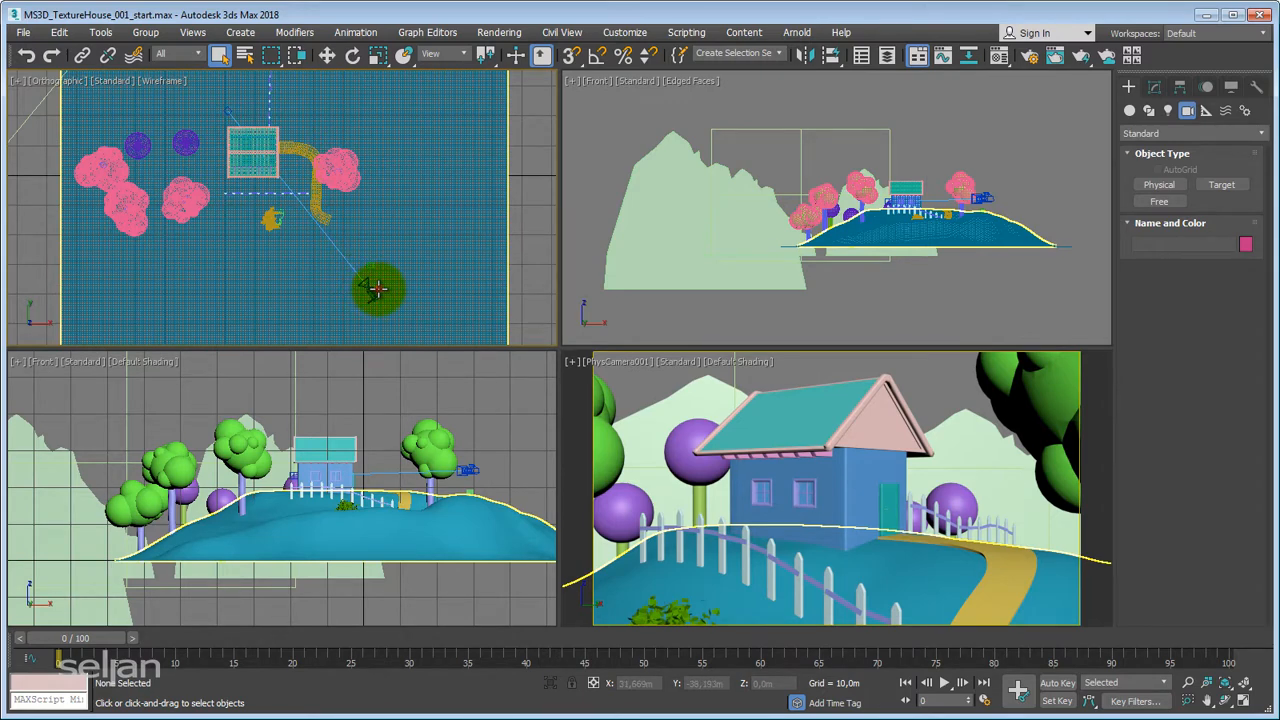
left_click(376, 289)
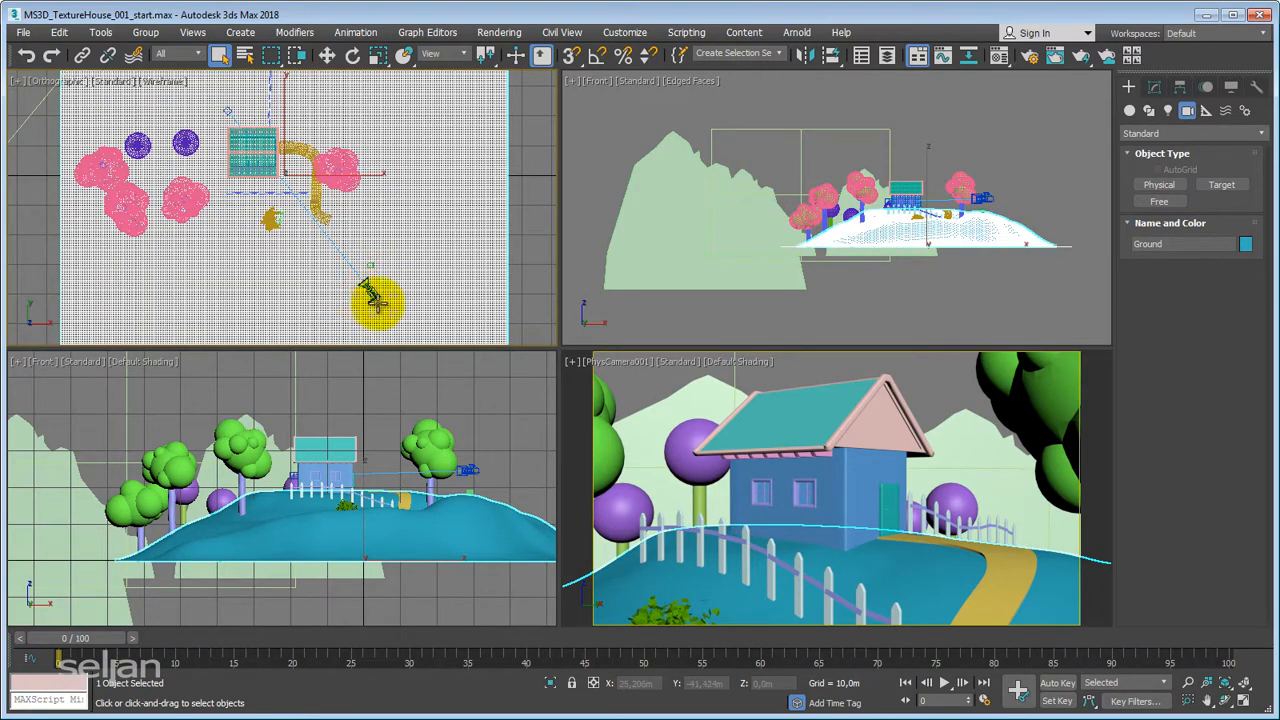
scroll(410, 270, "down", 4)
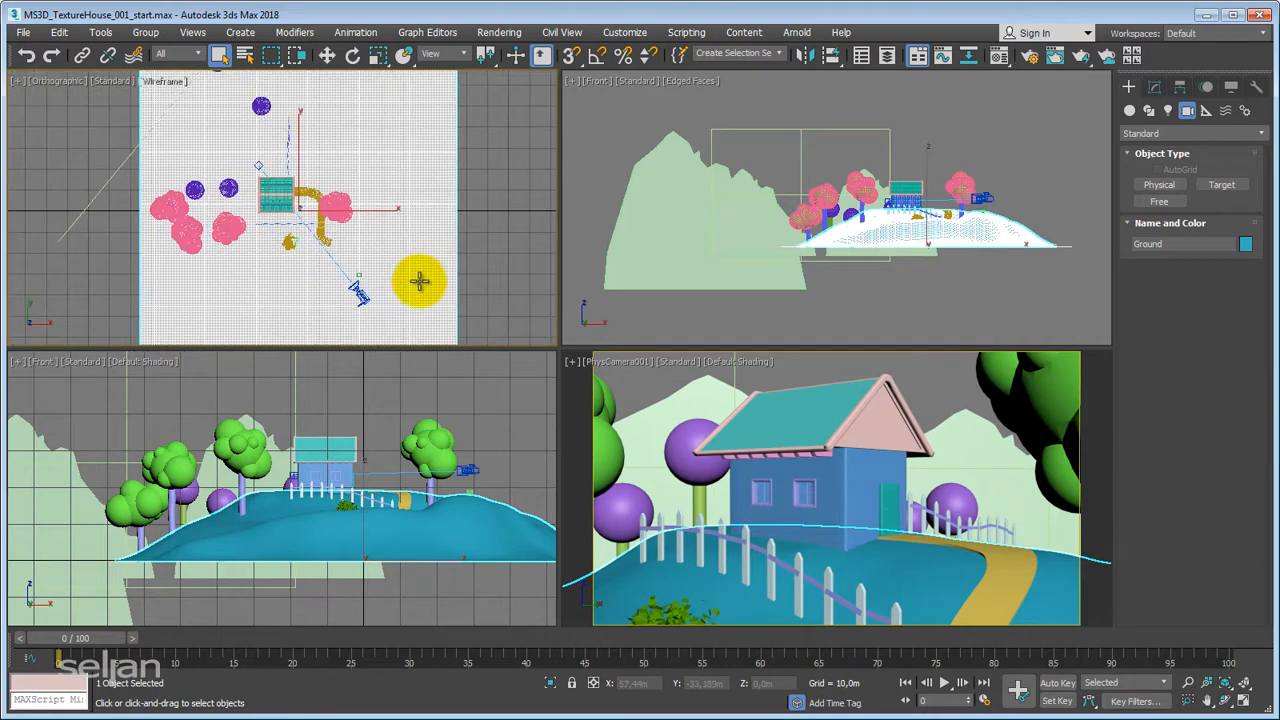
scroll(420, 282, "down", 2)
left_click(486, 251)
mouse_move(486, 251)
middle_mouse_down()
mouse_move(471, 249)
mouse_move(469, 264)
middle_mouse_up()
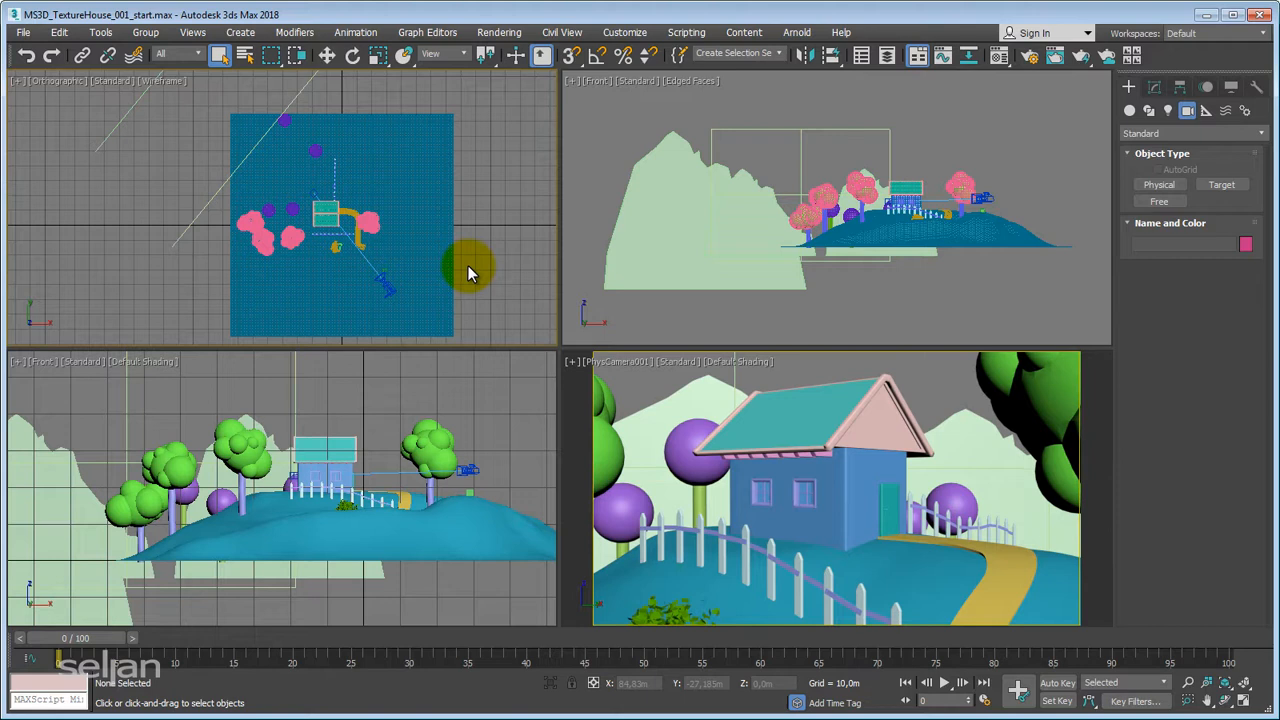
Step: Hide and show all geometry several times to compare the full scene with the cameras and helpers alone
key("shift+g")
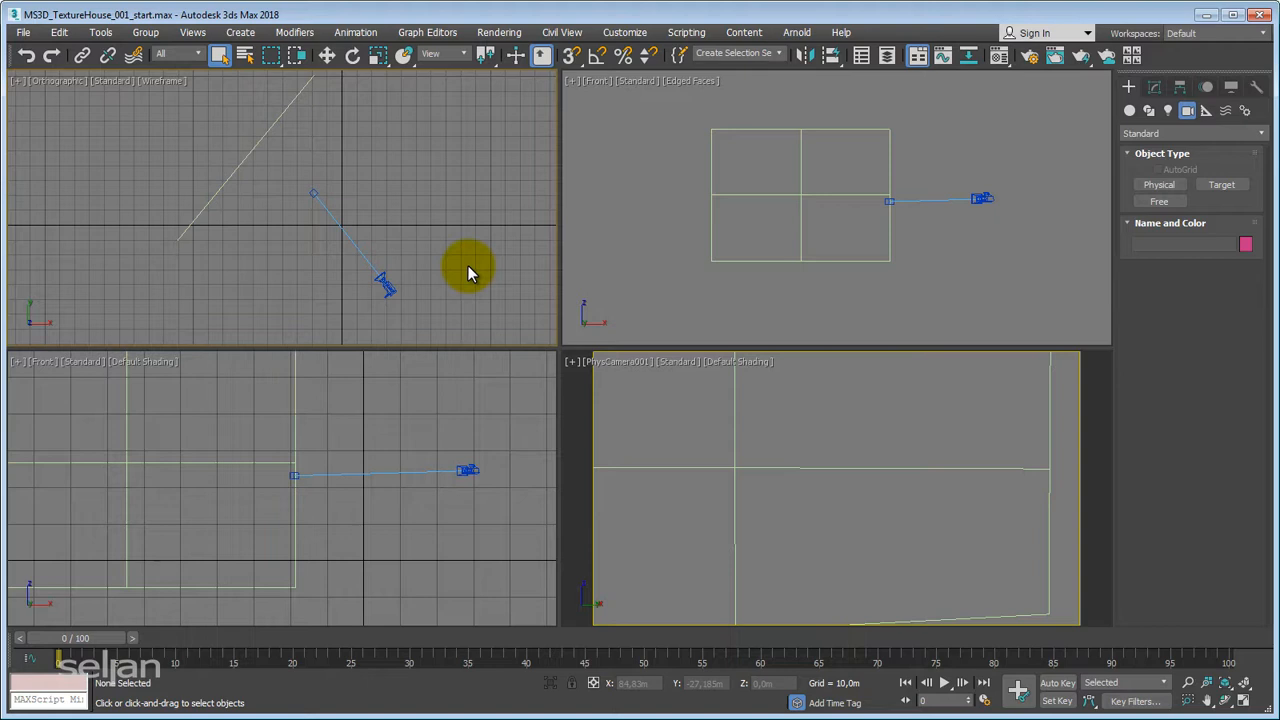
key("shift+g")
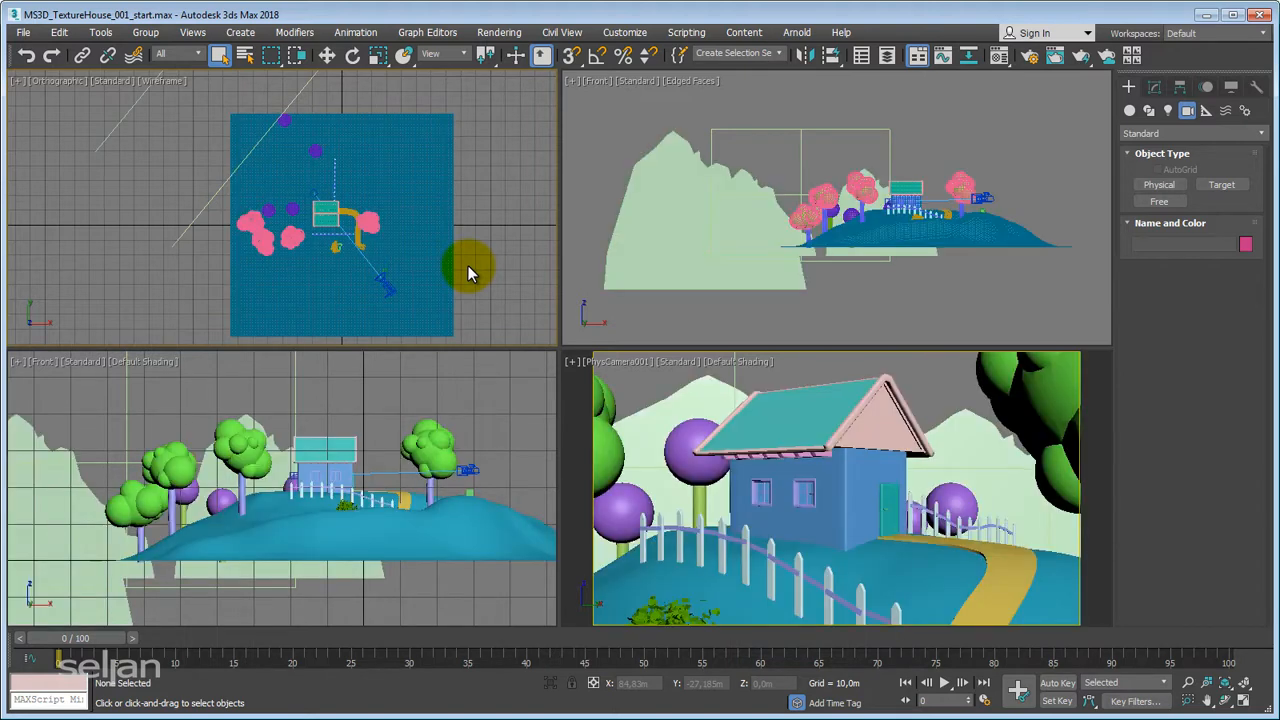
key("shift+g")
key("shift+g")
key("shift+g")
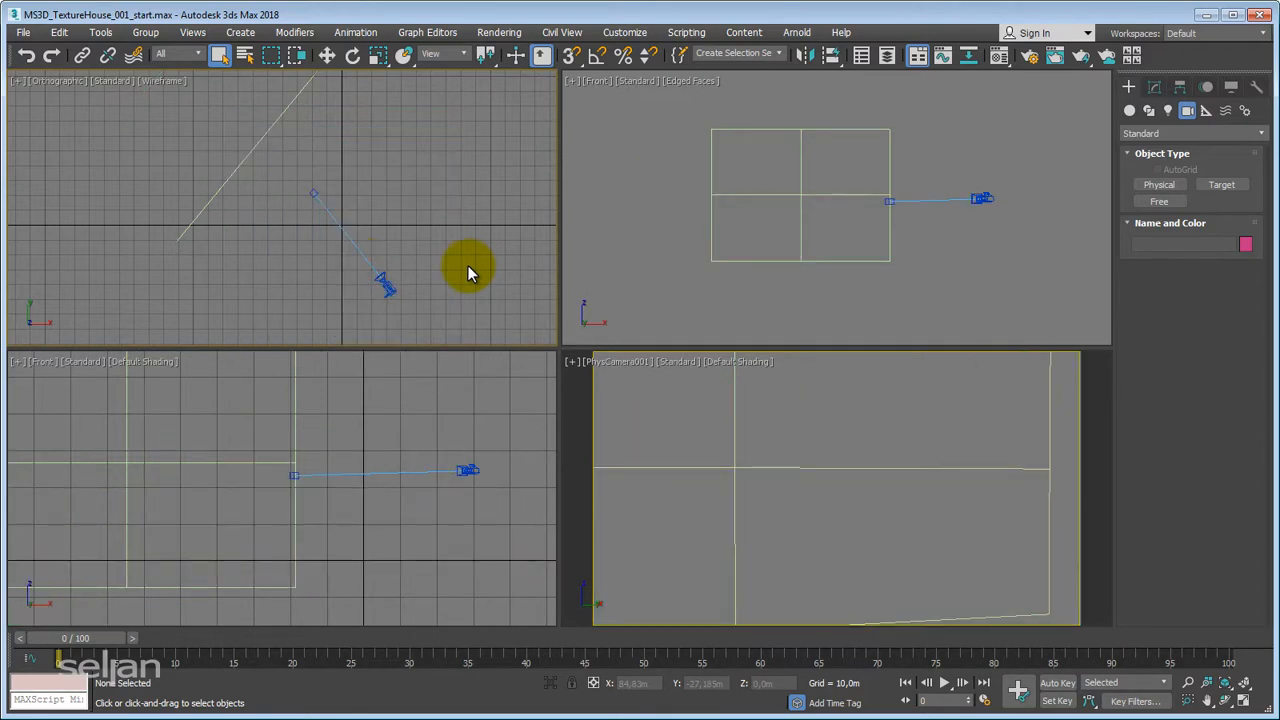
key("shift+g")
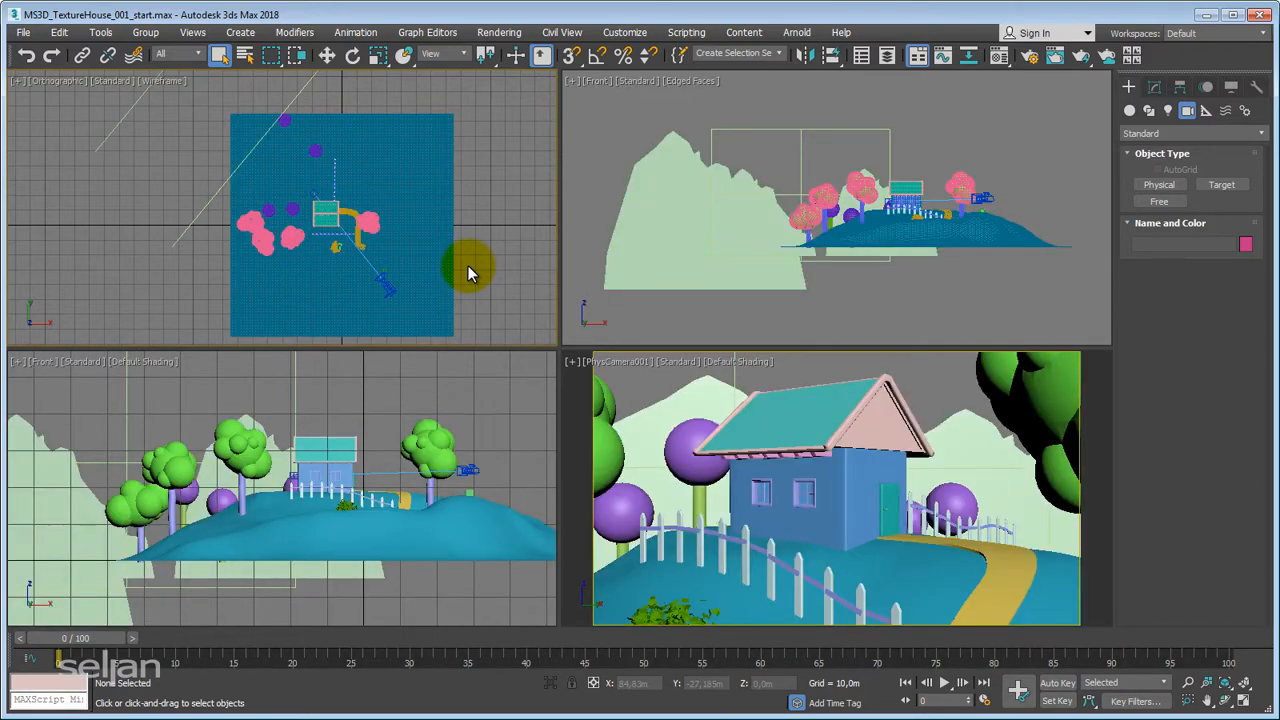
Step: Hide the geometry to select the camera and then its target in the top view, and show the geometry again
key("shift+g")
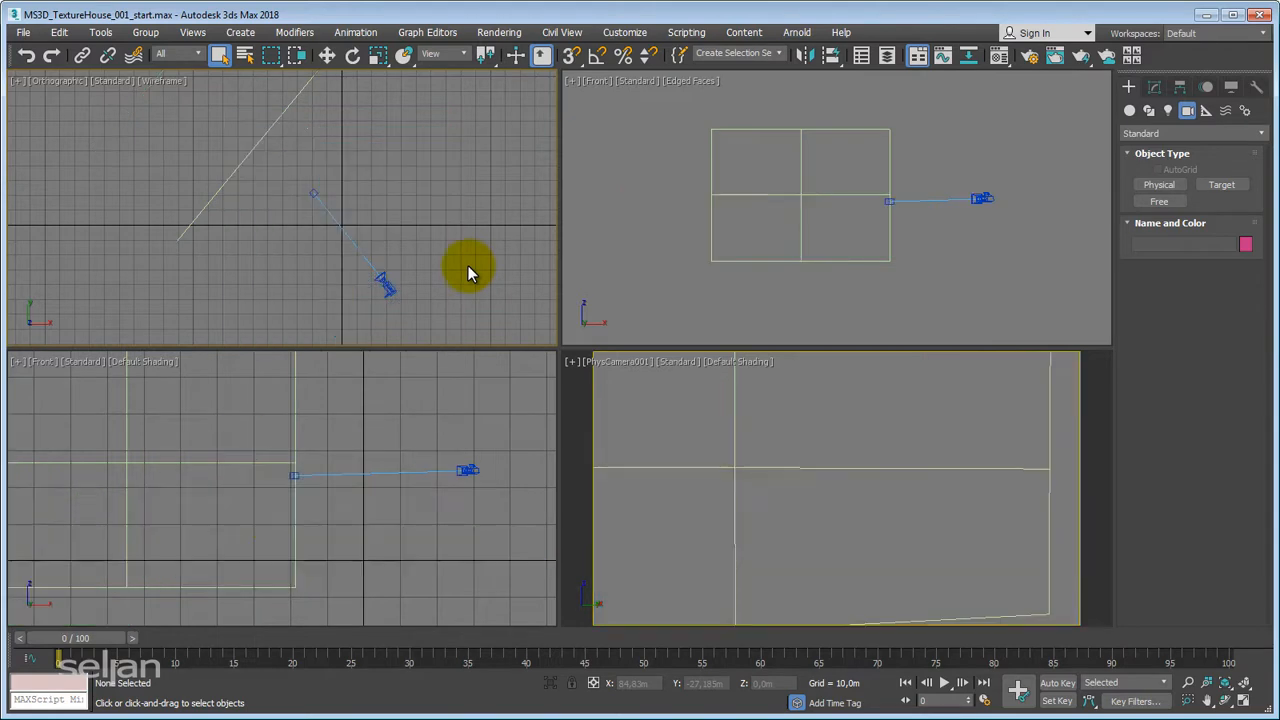
left_click(381, 279)
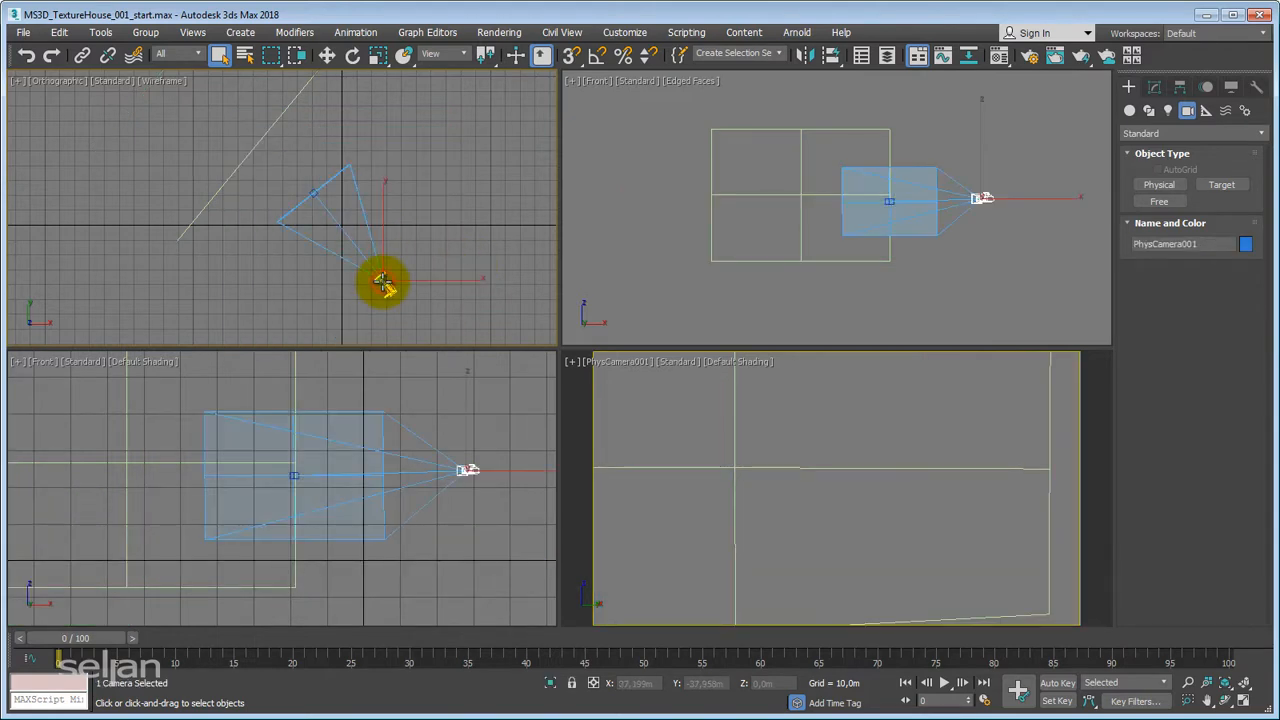
left_click(310, 193)
key("shift+g")
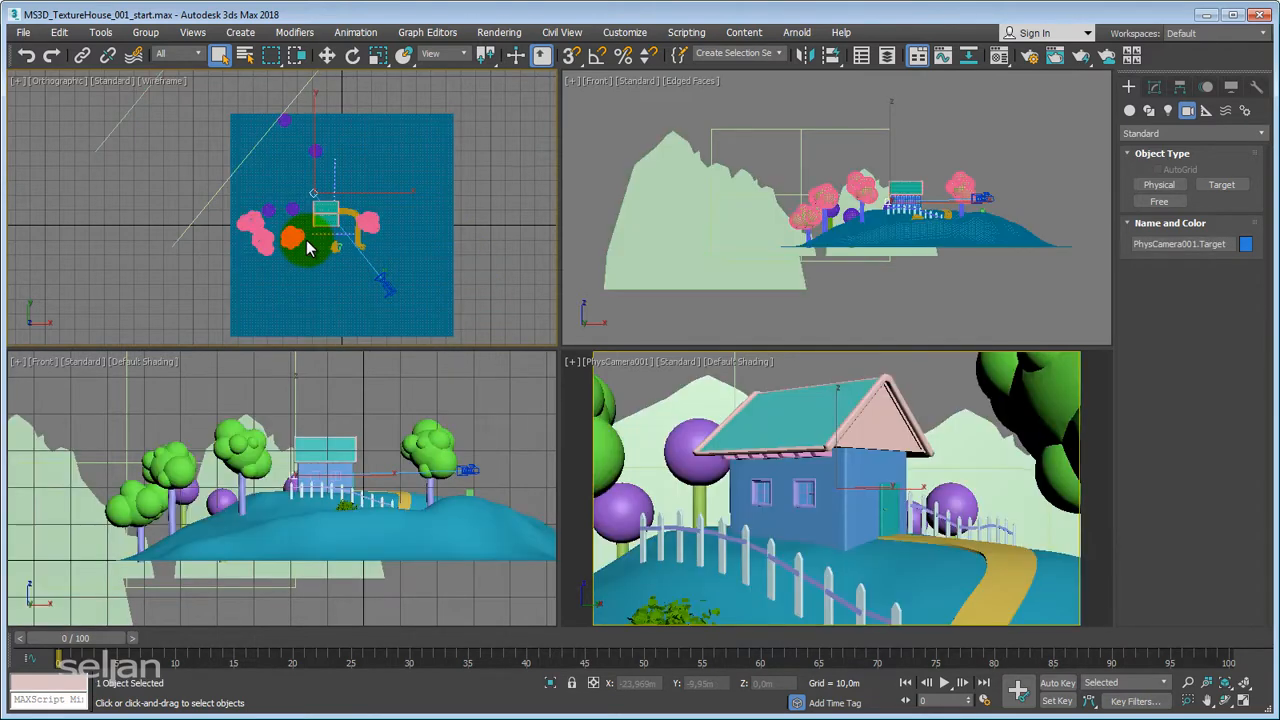
Step: Lock the selection and move the camera target in the top view to about X -10.48 m, Y 7.48 m, near the house
left_click_drag(307, 248, 433, 231)
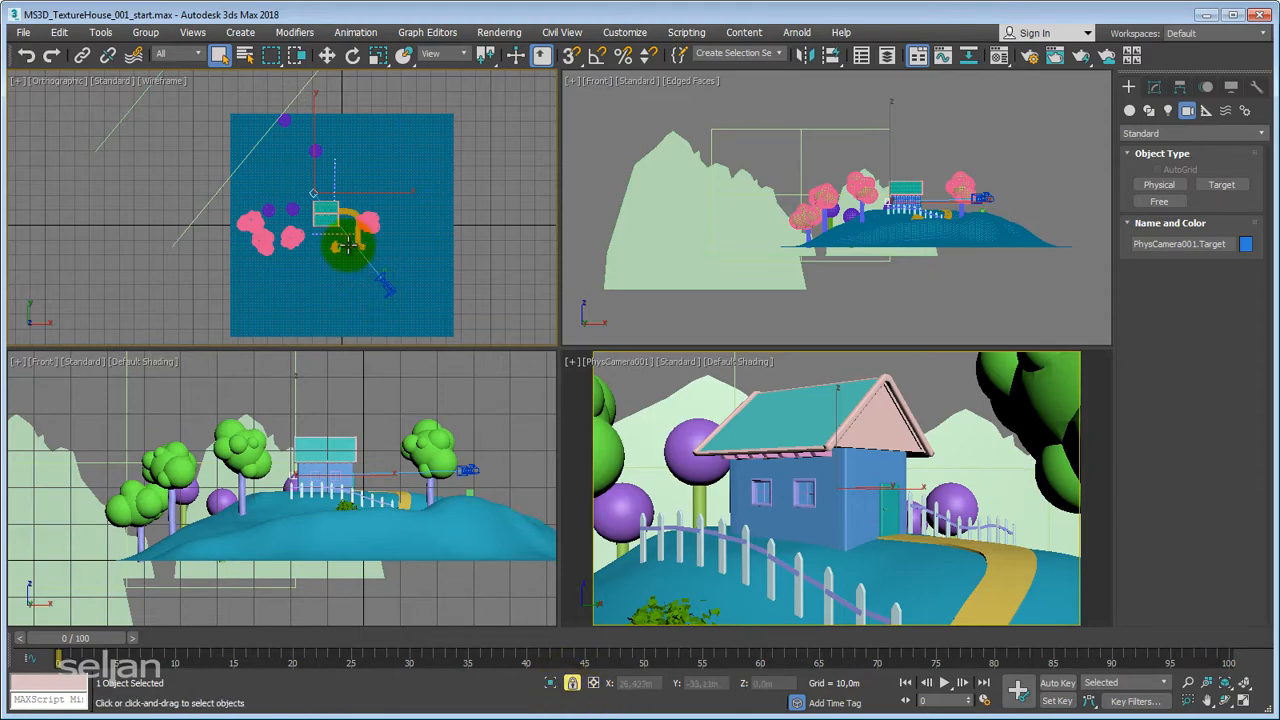
middle_click_drag(328, 216, 330, 168)
scroll(324, 242, "up", 3)
right_click(322, 248)
left_click(340, 250)
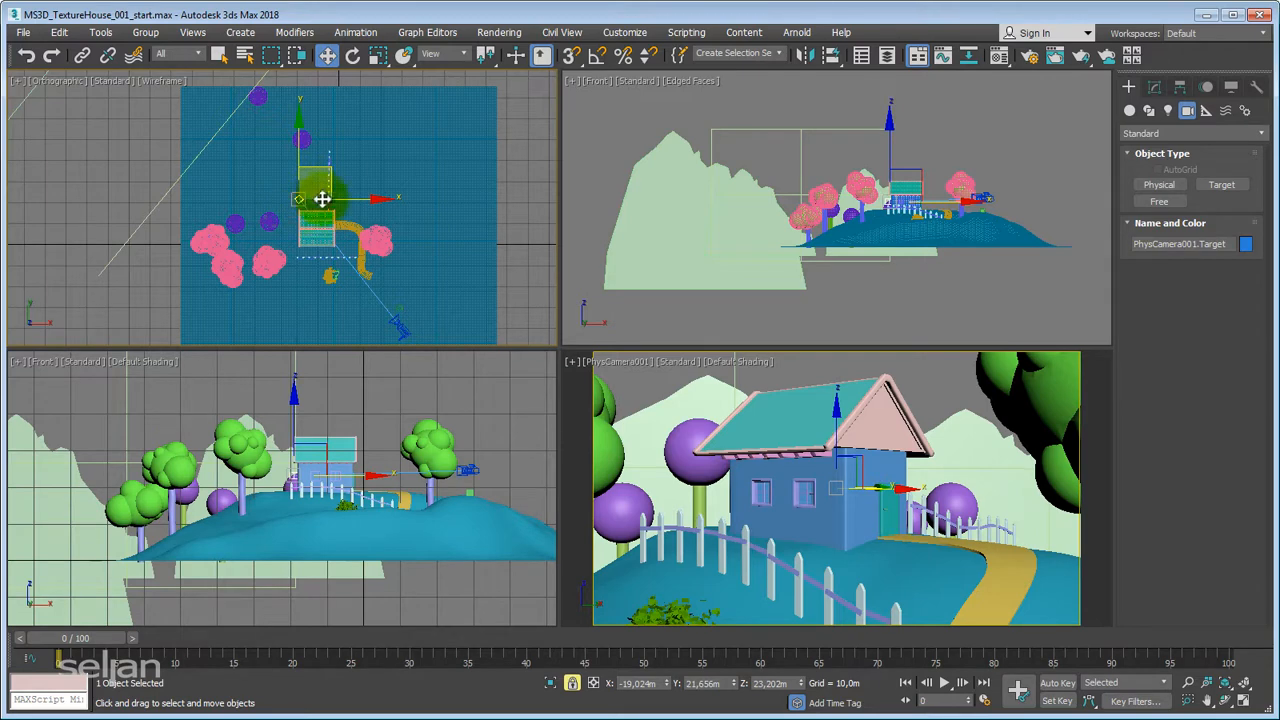
left_click_drag(324, 175, 343, 202)
middle_click_drag(346, 240, 335, 232)
scroll(335, 232, "up", 2)
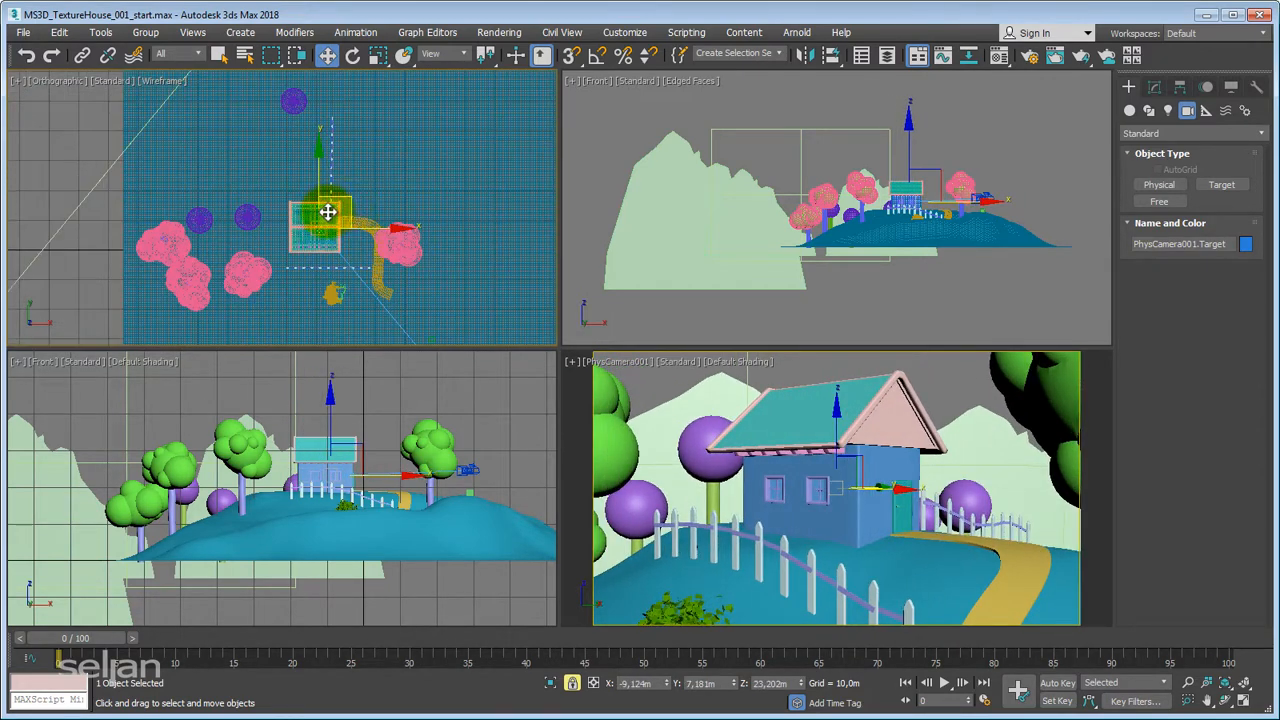
mouse_move(360, 200)
left_mouse_down()
mouse_move(346, 205)
mouse_move(355, 212)
left_mouse_up()
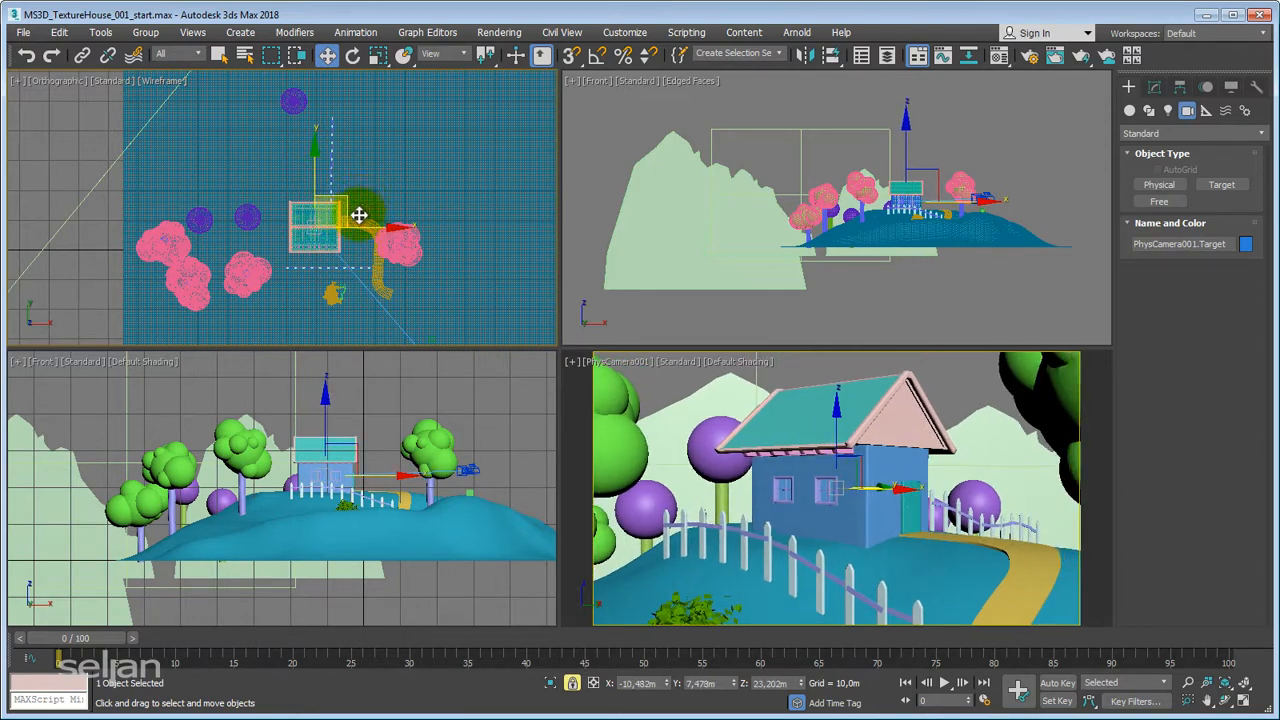
scroll(334, 222, "down", 2)
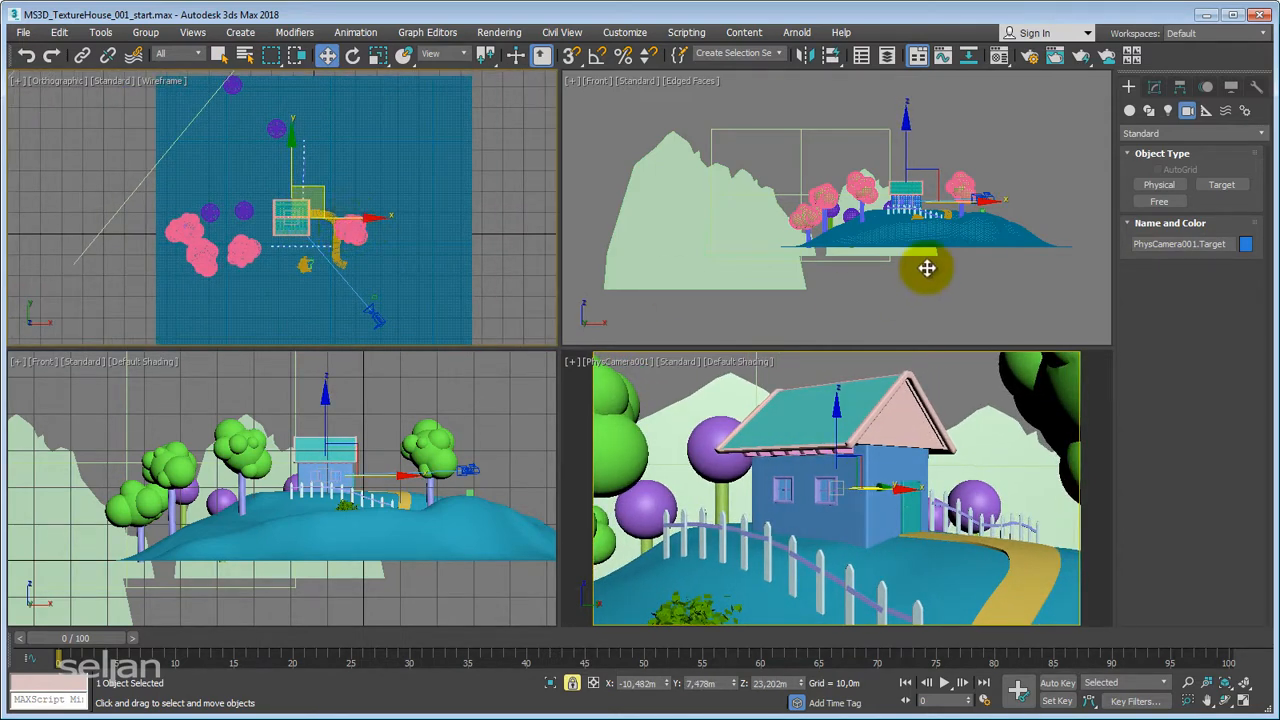
Step: Unlock the selection and select the physical camera in the shaded front view
middle_click_drag(908, 221, 863, 240)
scroll(846, 250, "down", 2)
middle_click_drag(473, 440, 349, 451)
scroll(435, 439, "down", 2)
scroll(301, 451, "up", 2)
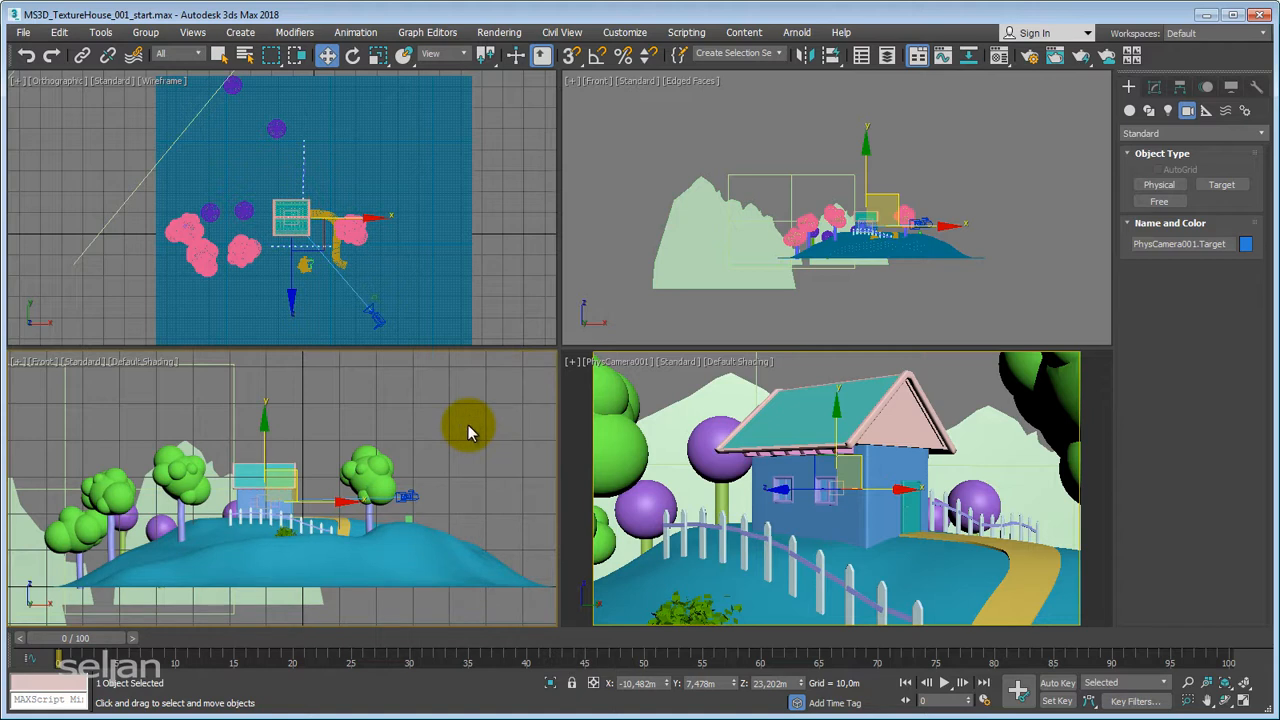
left_click(405, 495)
middle_click_drag(430, 480, 486, 432)
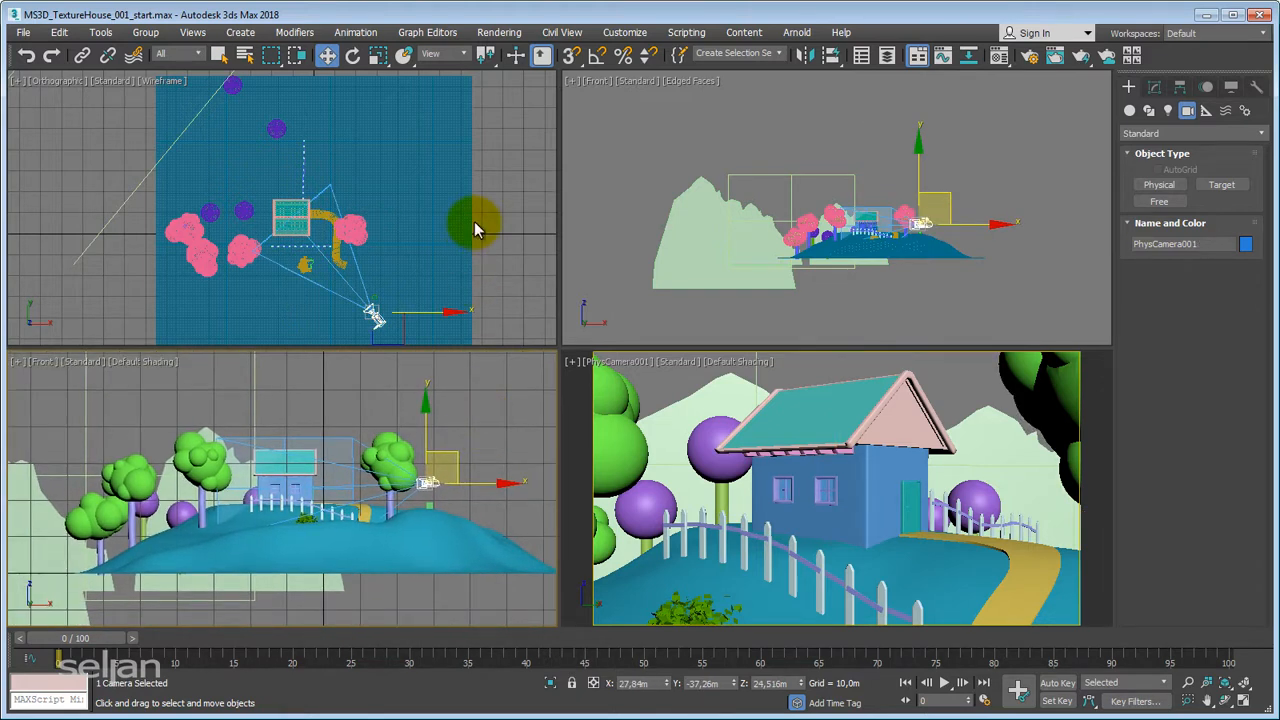
middle_click_drag(474, 221, 480, 197)
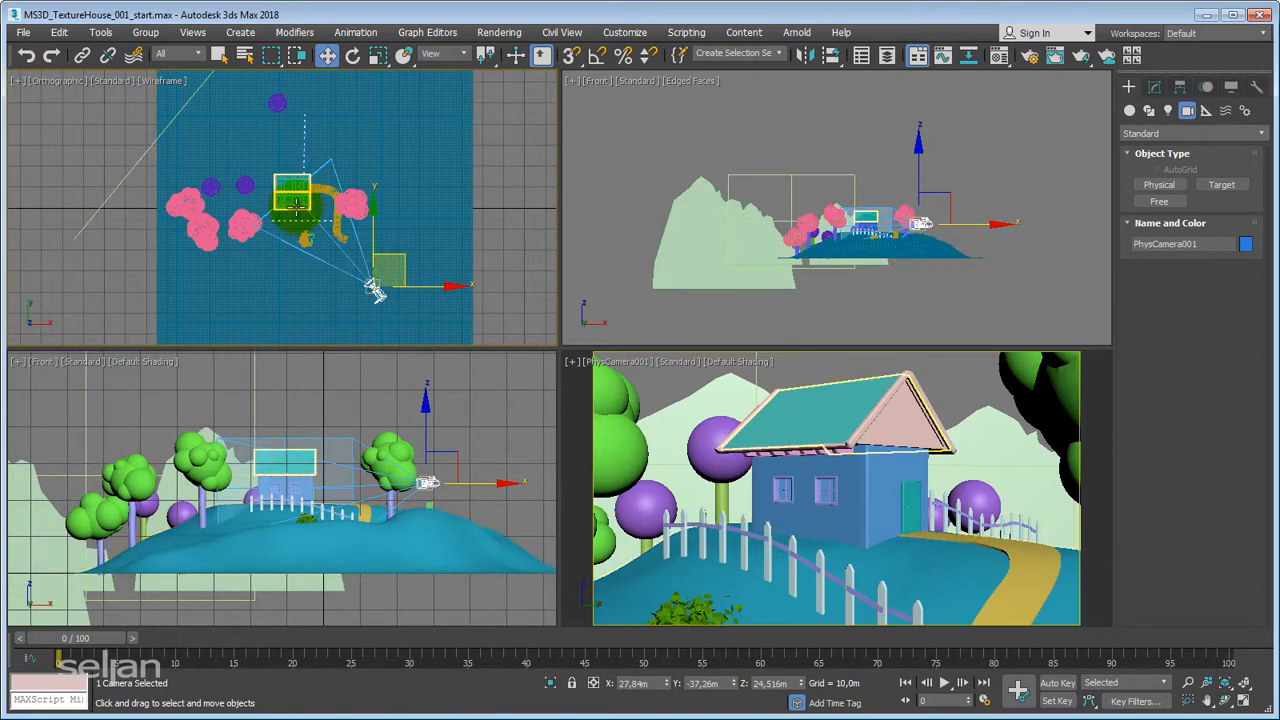
Step: Switch the selection from the physical camera to its target, then from the target back to the camera
right_click(375, 295)
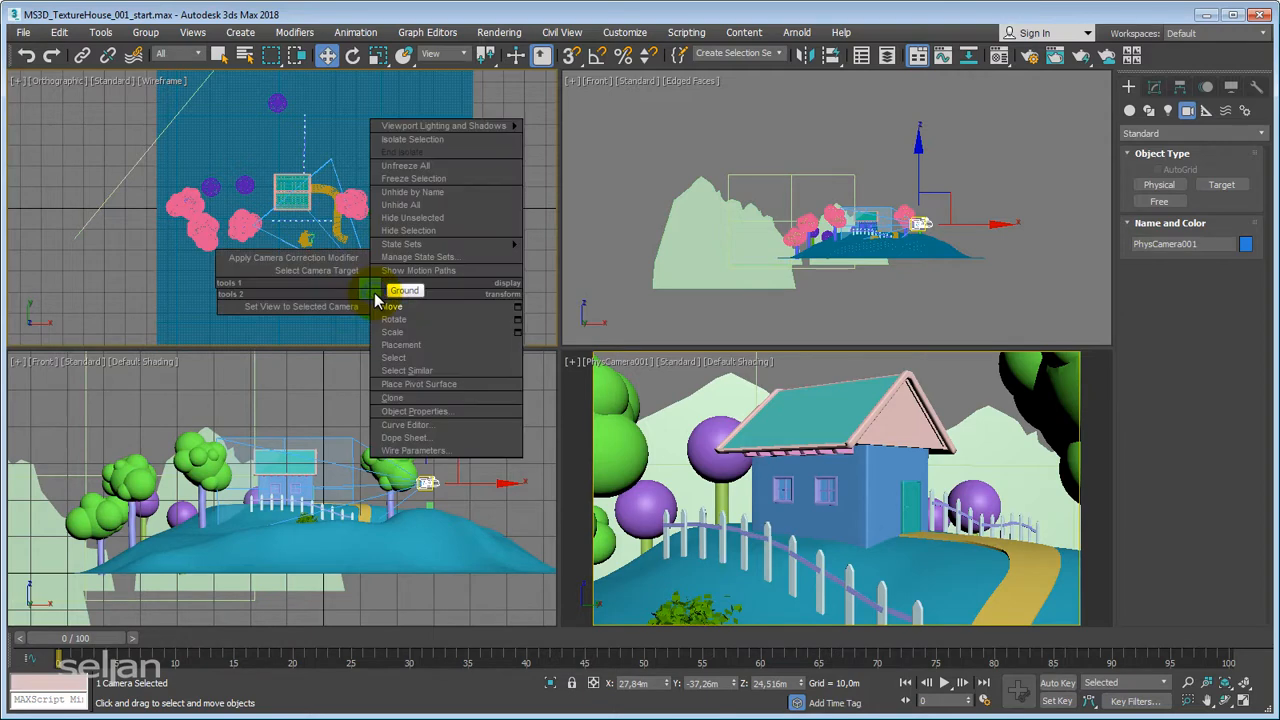
left_click(318, 271)
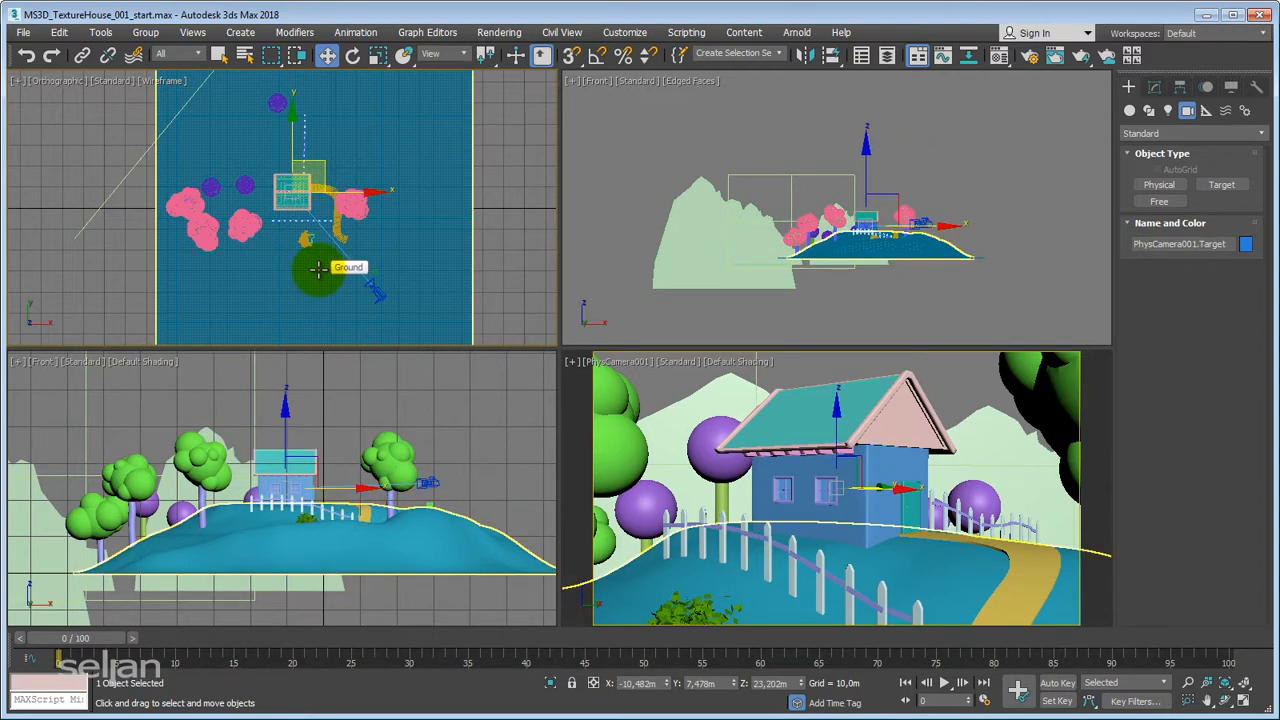
right_click(288, 192)
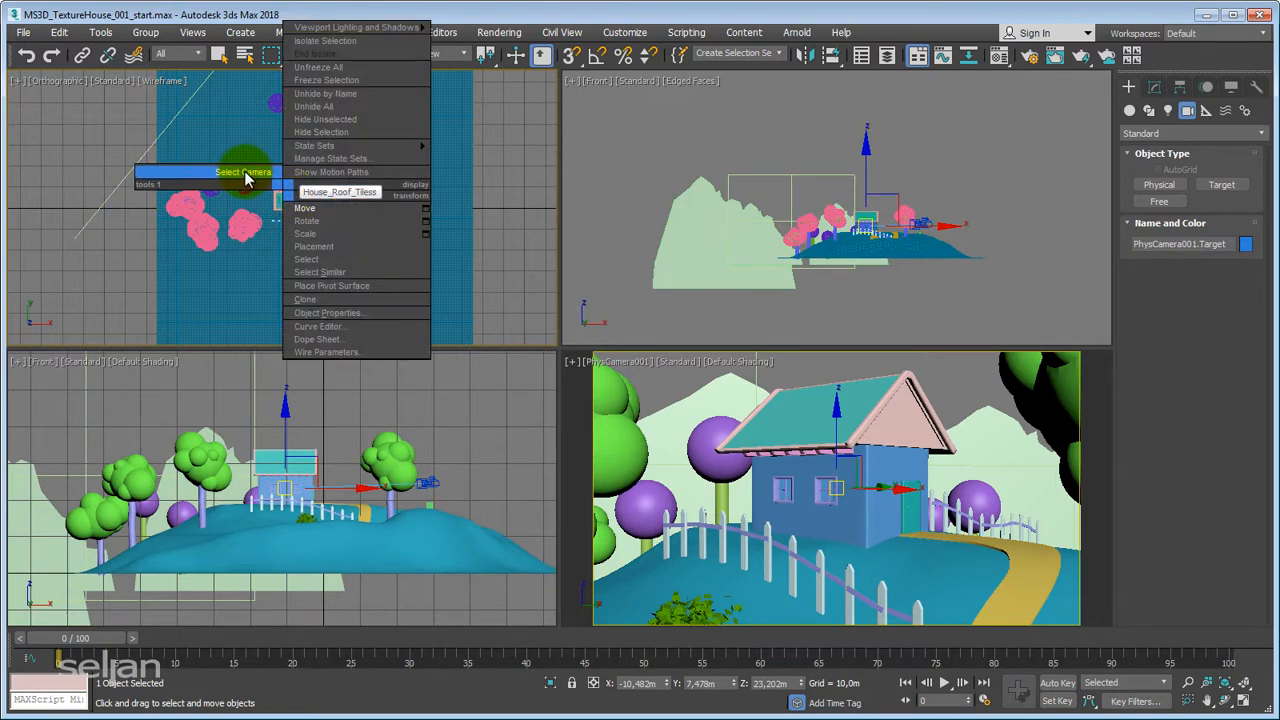
left_click(245, 173)
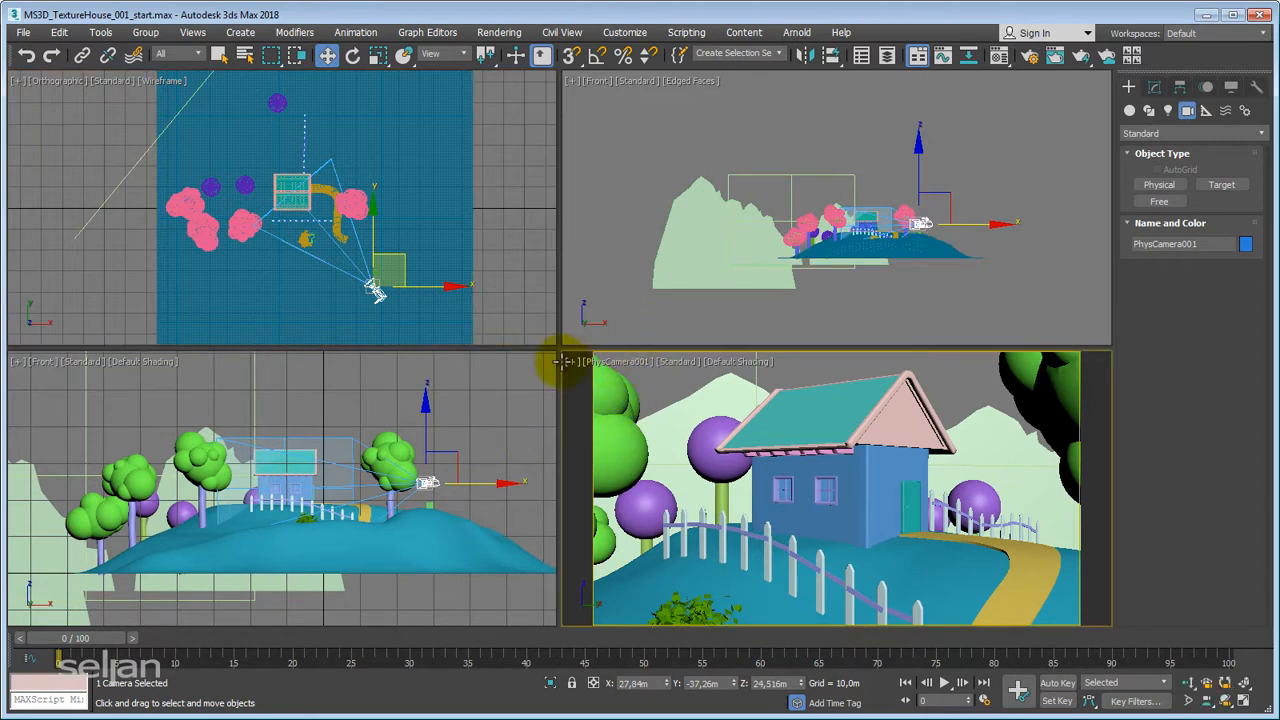
Step: Select the camera's target from the camera view and shift it about -1.69 m in Y and 0.27 m in Z
left_click(625, 370)
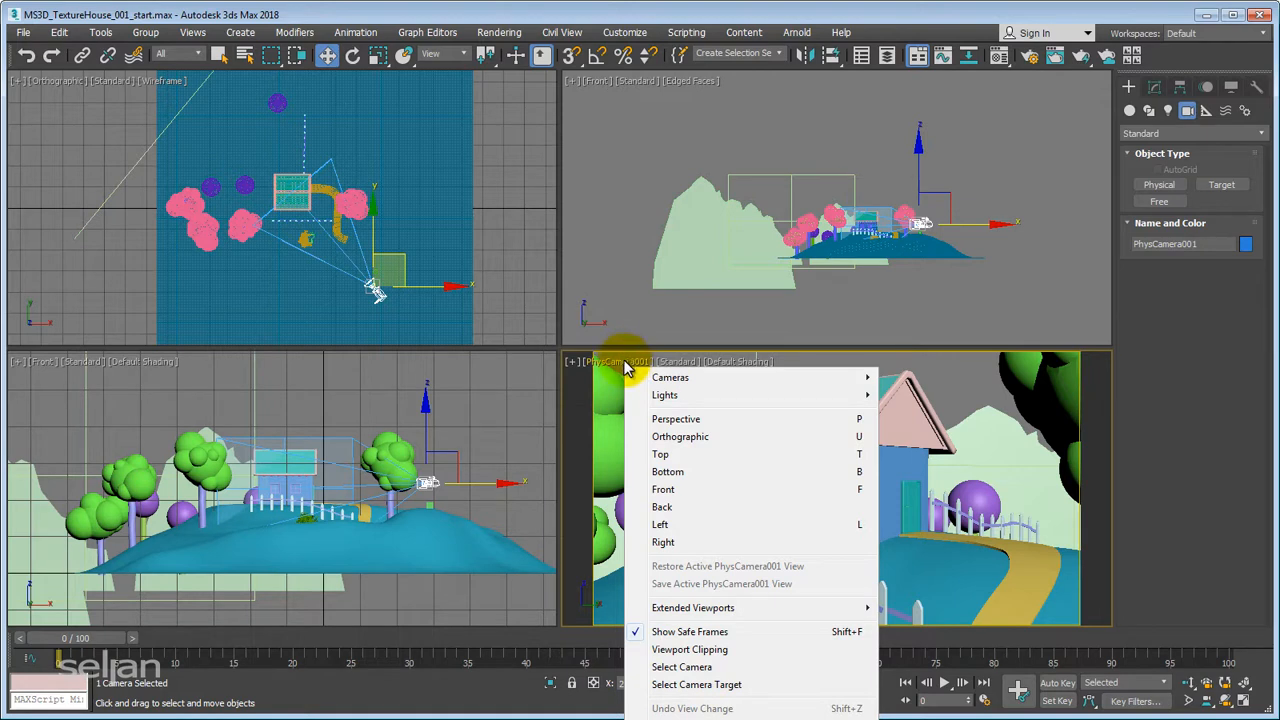
left_click(700, 684)
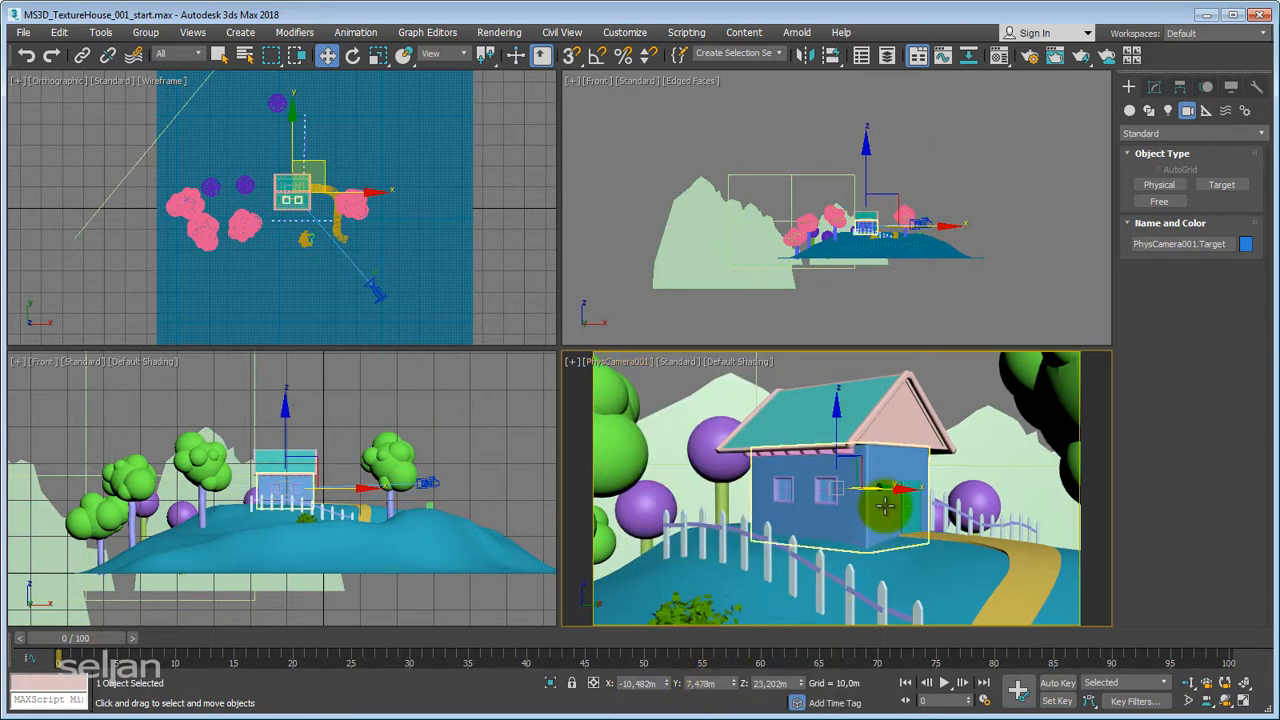
mouse_move(862, 461)
left_mouse_down()
mouse_move(834, 451)
mouse_move(831, 477)
mouse_move(859, 457)
mouse_move(860, 480)
mouse_move(837, 449)
mouse_move(814, 477)
mouse_move(855, 477)
mouse_move(834, 463)
mouse_move(843, 491)
mouse_move(857, 451)
mouse_move(834, 471)
mouse_move(843, 449)
mouse_move(859, 459)
mouse_move(834, 451)
mouse_move(851, 457)
left_mouse_up()
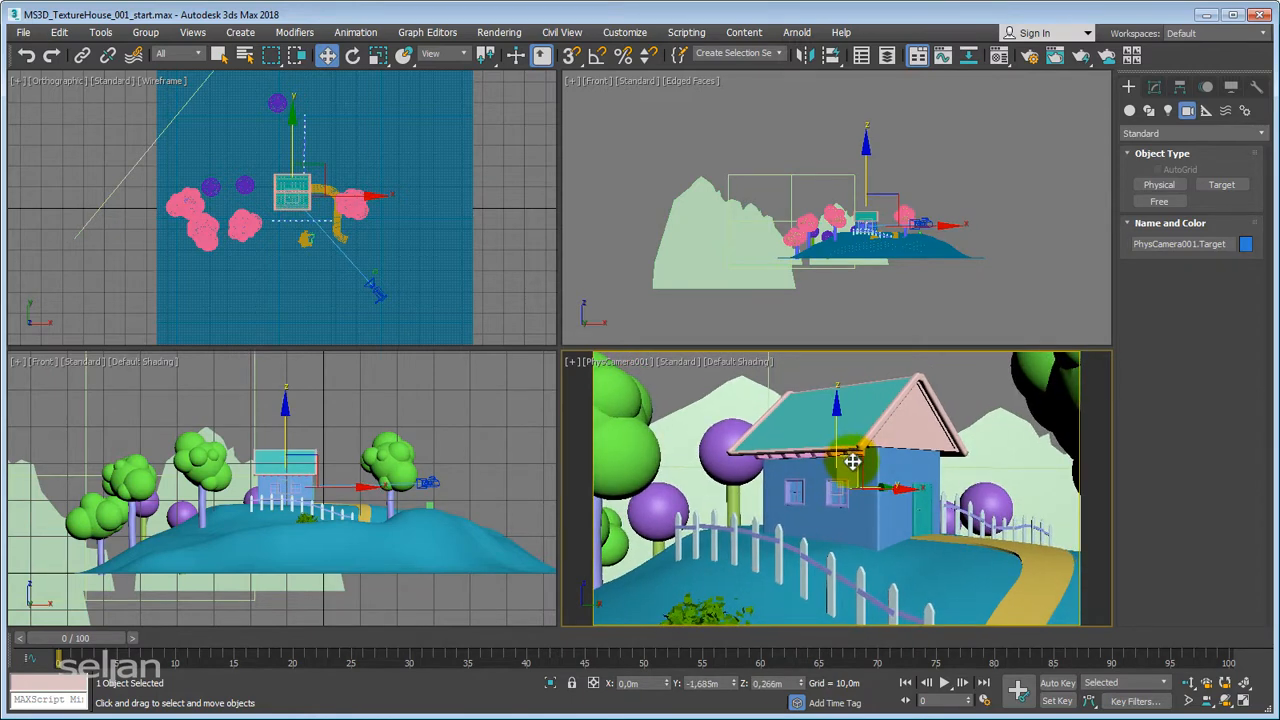
Step: Select the physical camera from the camera view and set its field of view to 54.009 degrees
right_click(622, 362)
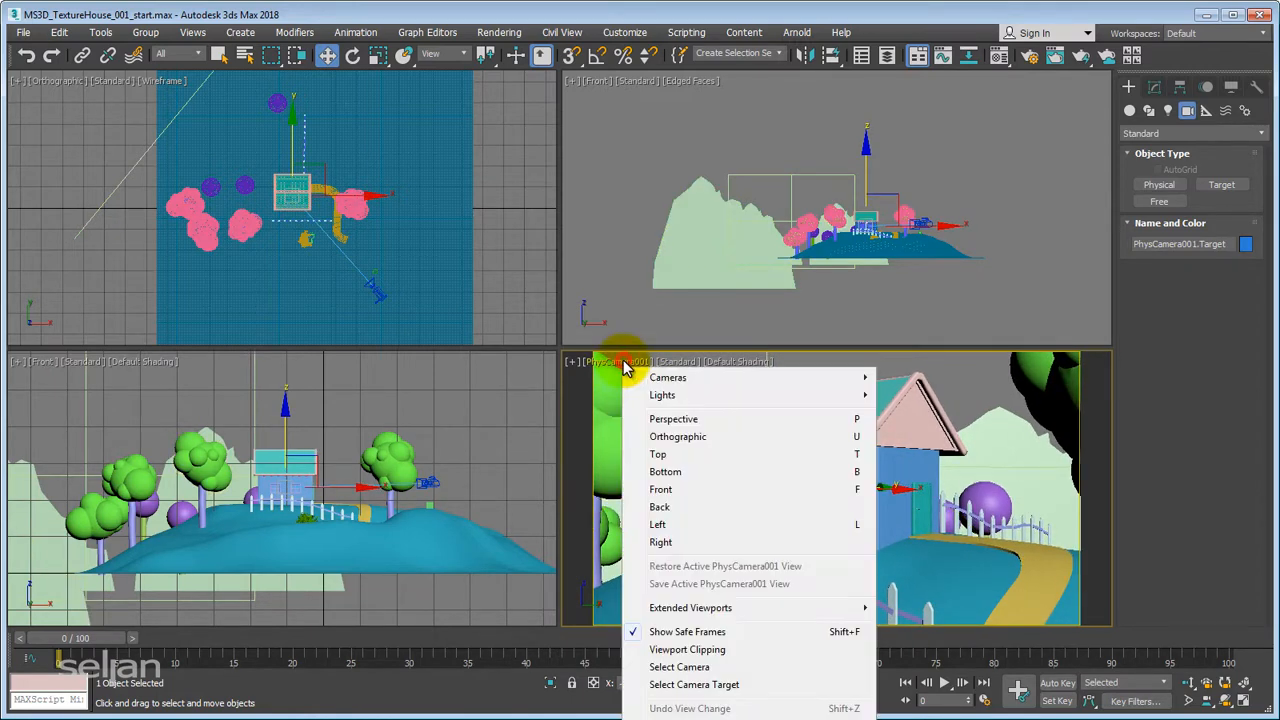
left_click(689, 666)
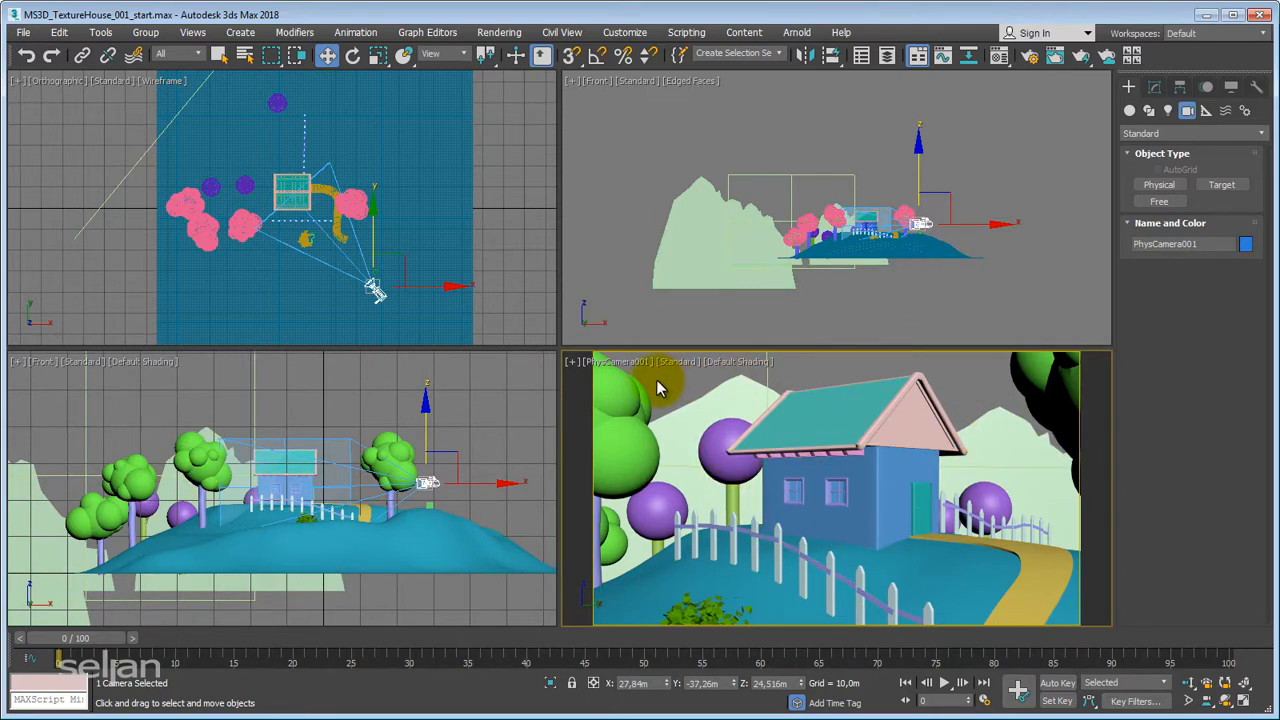
left_click(1154, 88)
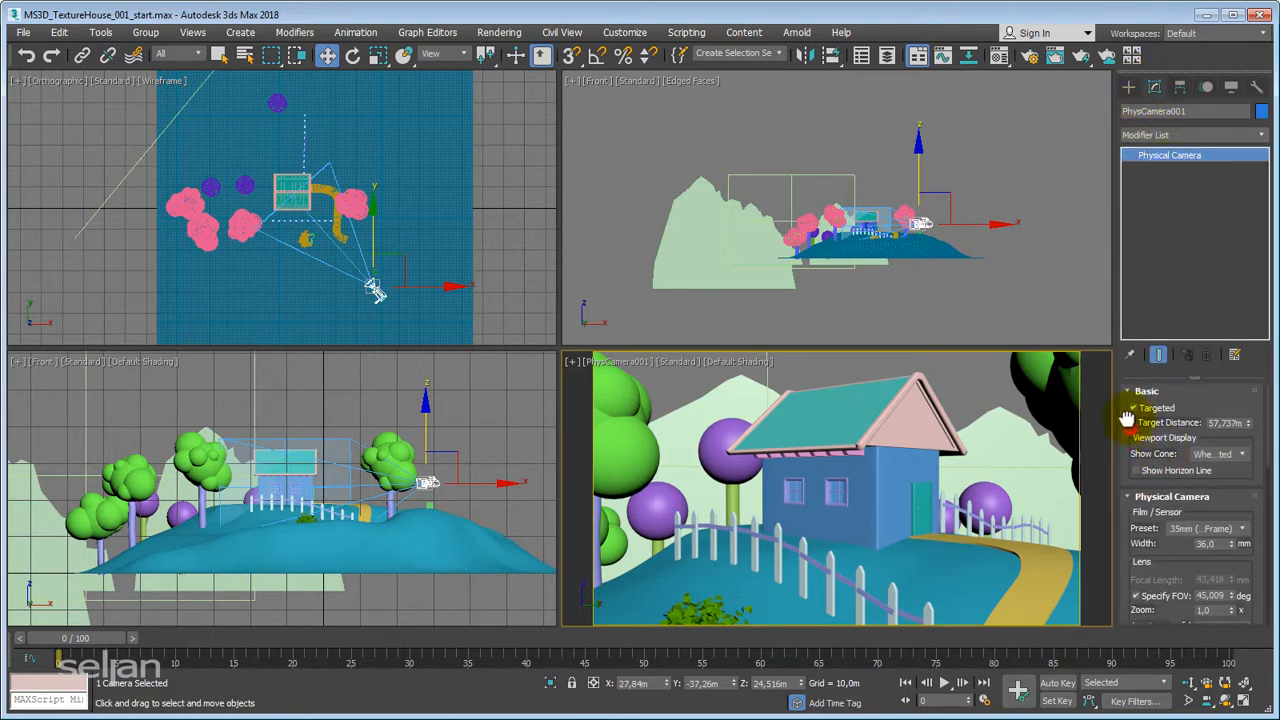
scroll(1125, 455, "down", 1)
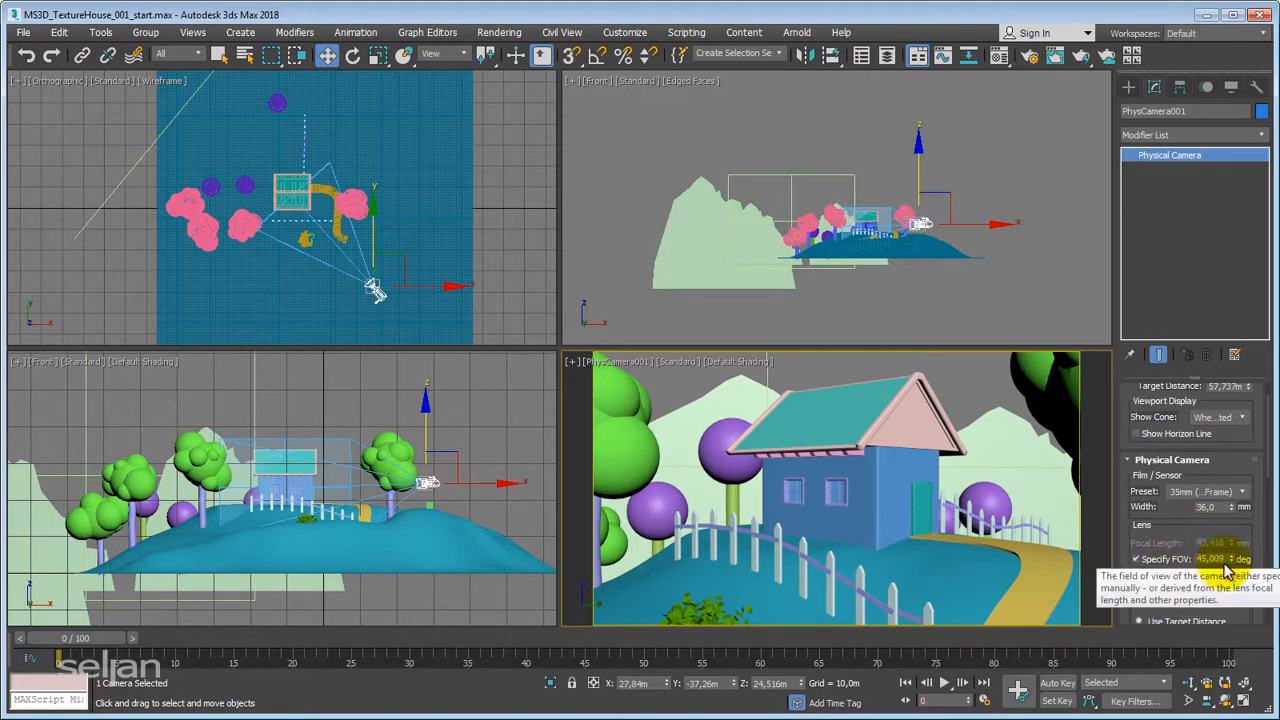
left_click_drag(1233, 560, 1269, 549)
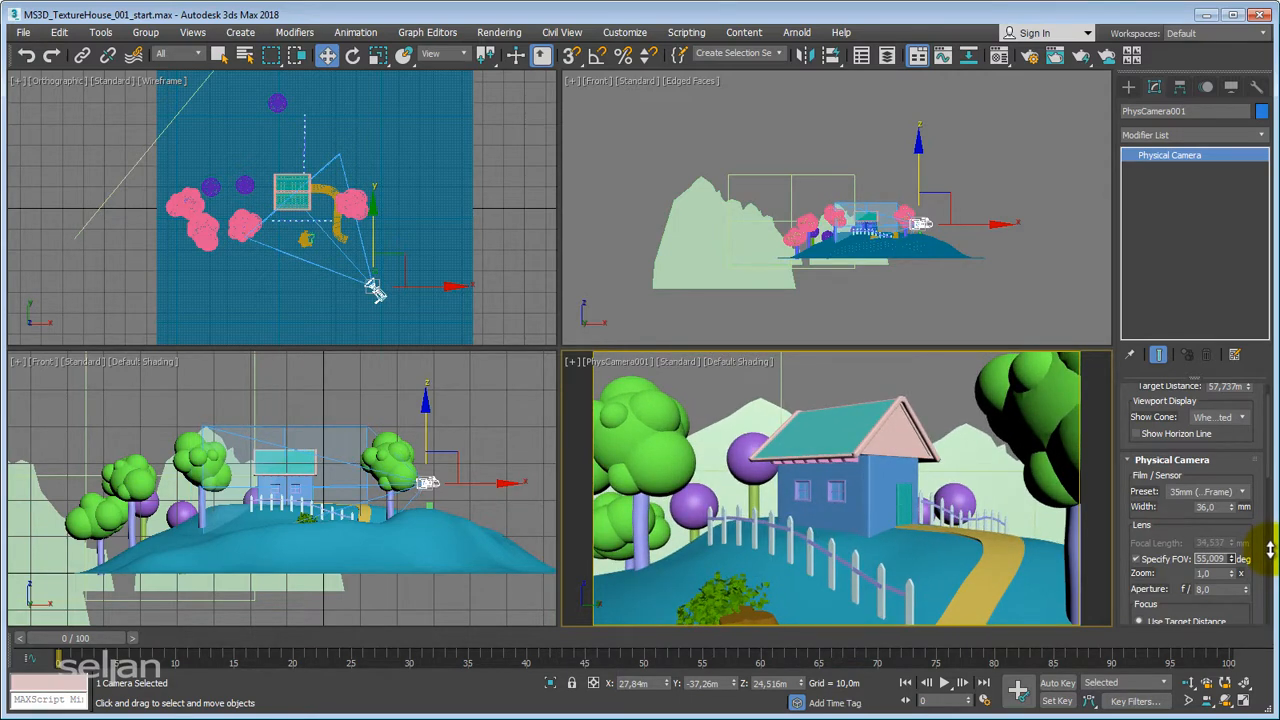
left_click_drag(1269, 549, 1264, 551)
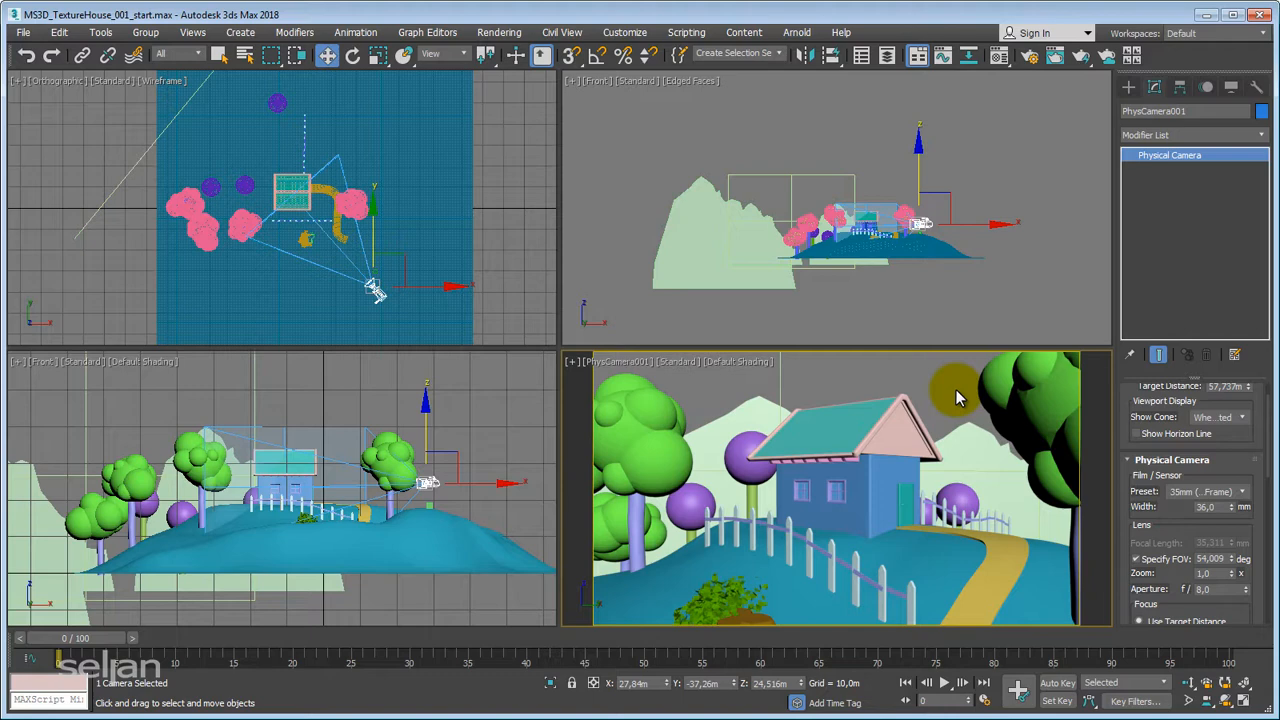
Step: Select the ground and turn the shaded front view into a maximized perspective view
left_click(927, 578)
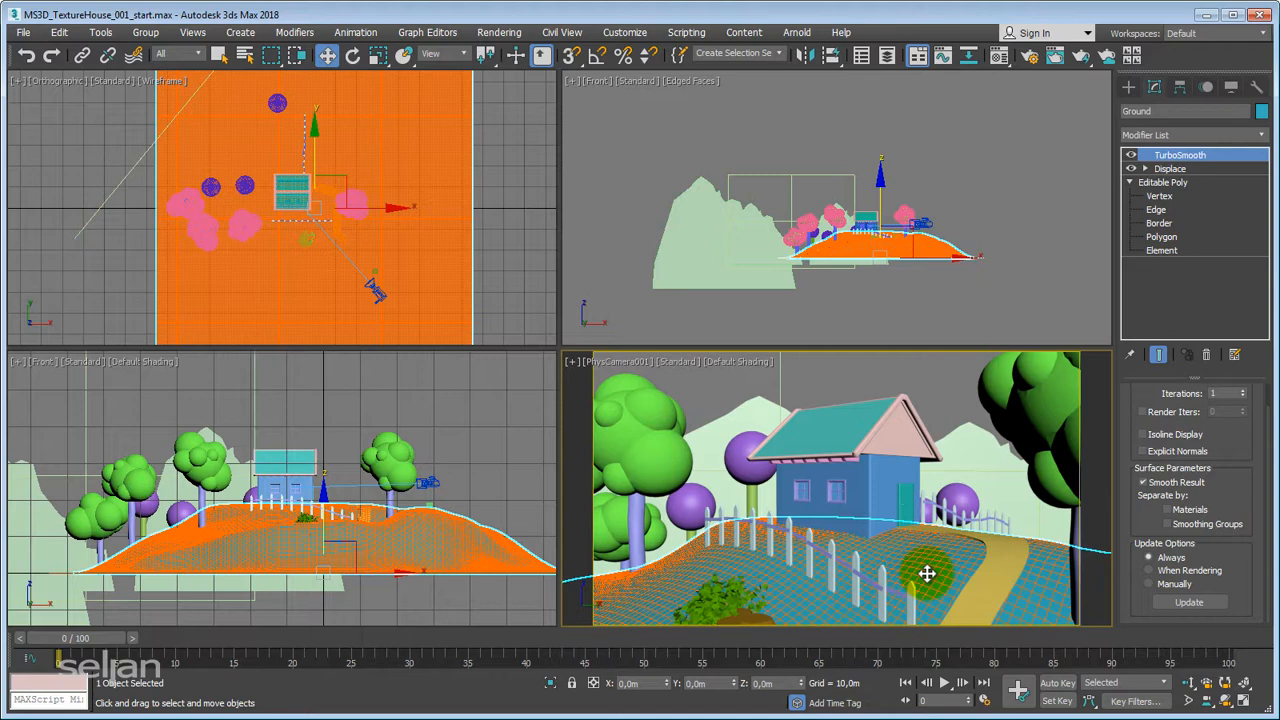
right_click(453, 442)
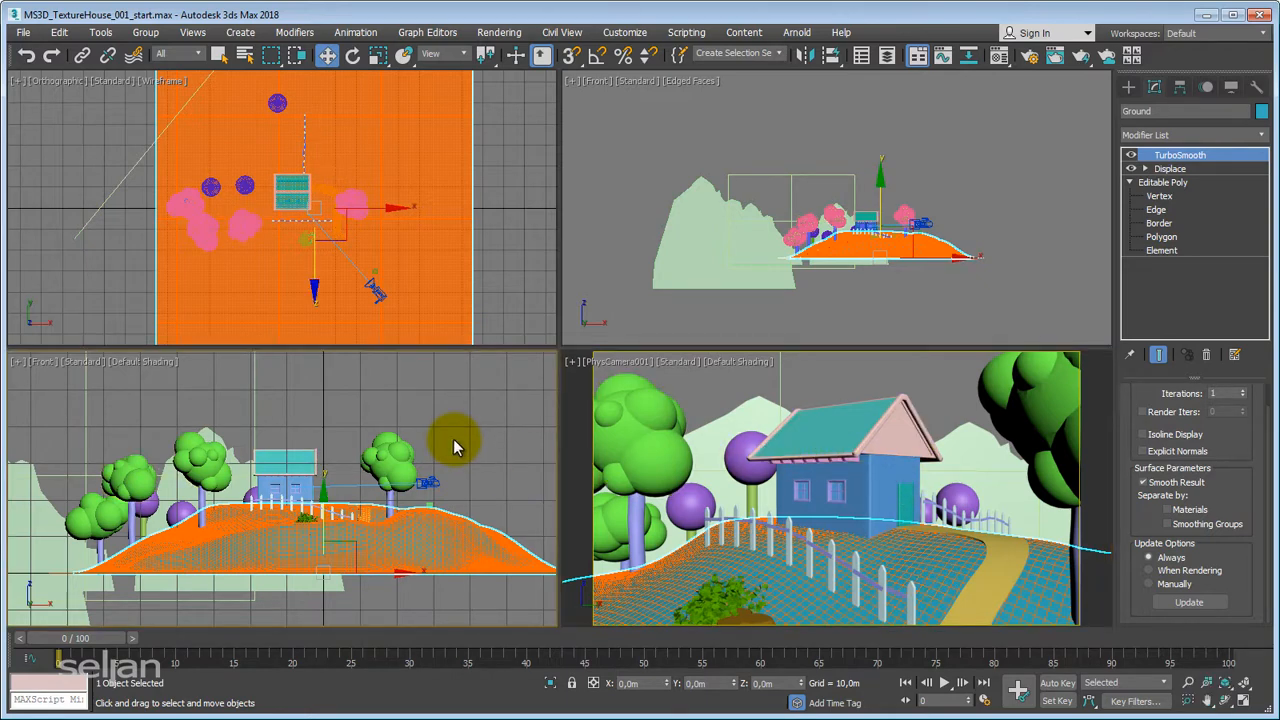
key("p")
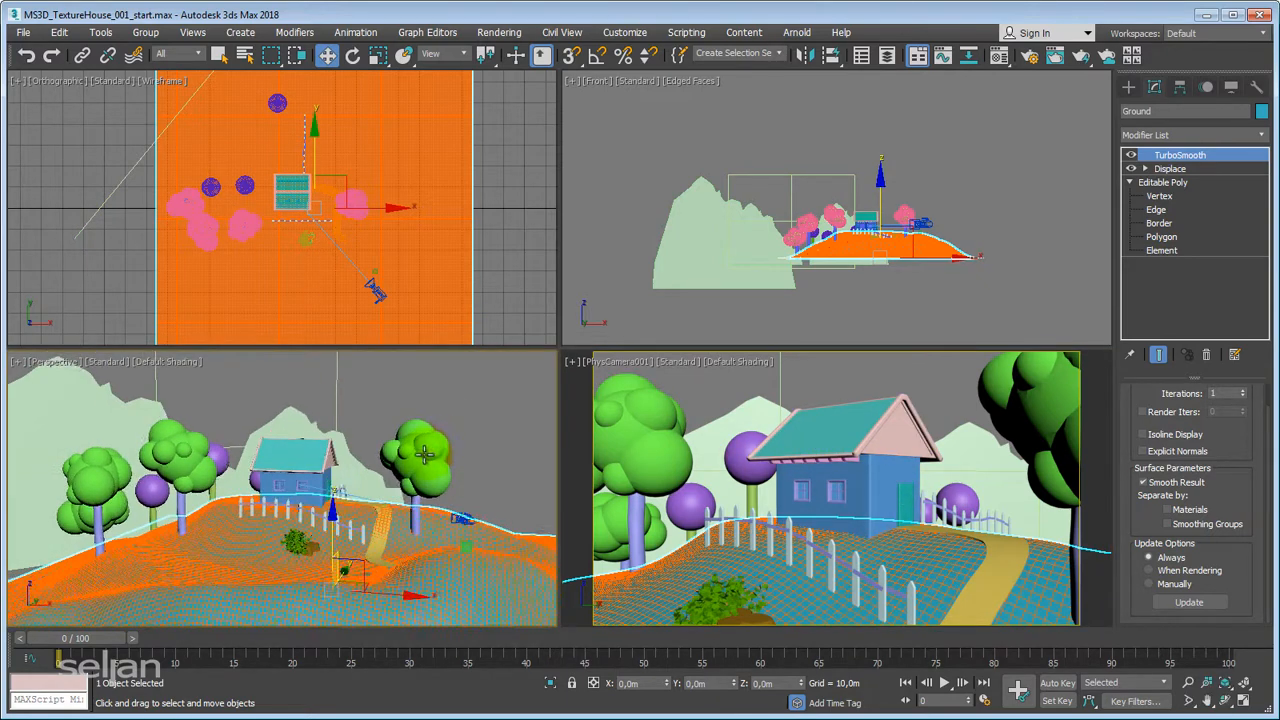
key("alt+w")
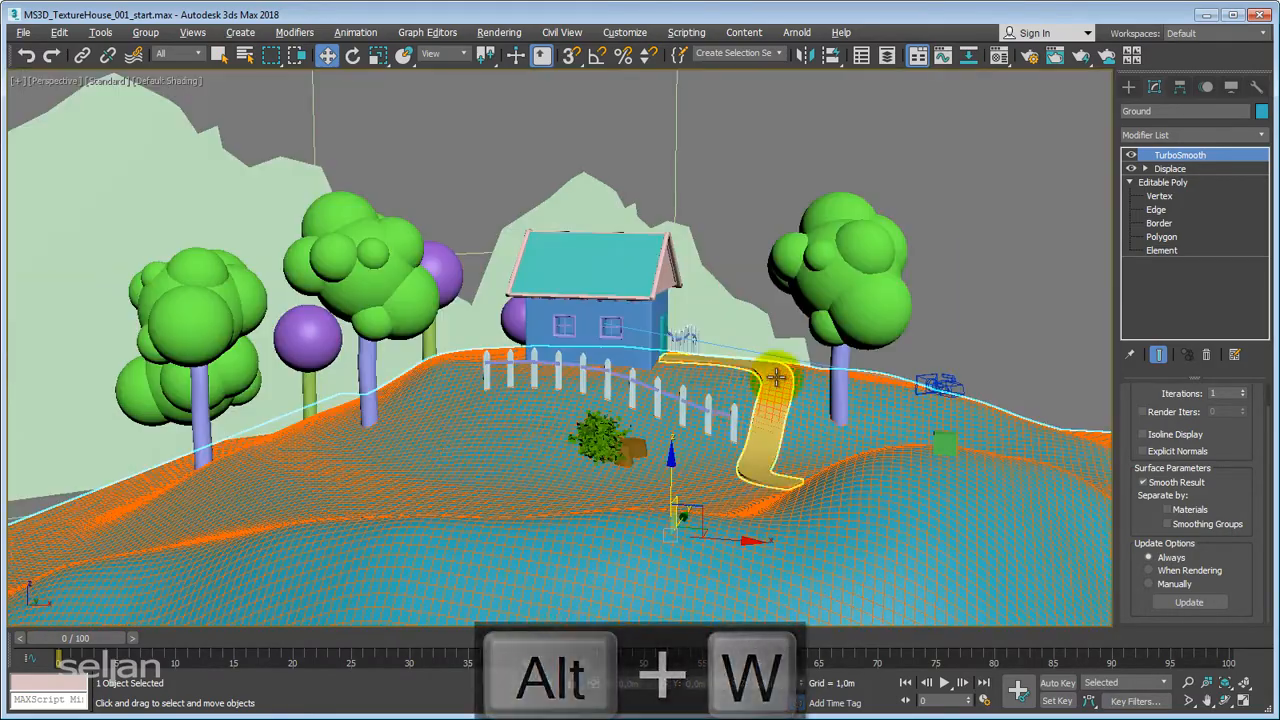
Step: Examine the ground, house and camera placement from above, comparing the perspective view with the physical camera view
middle_click_drag(776, 377, 802, 413, "alt")
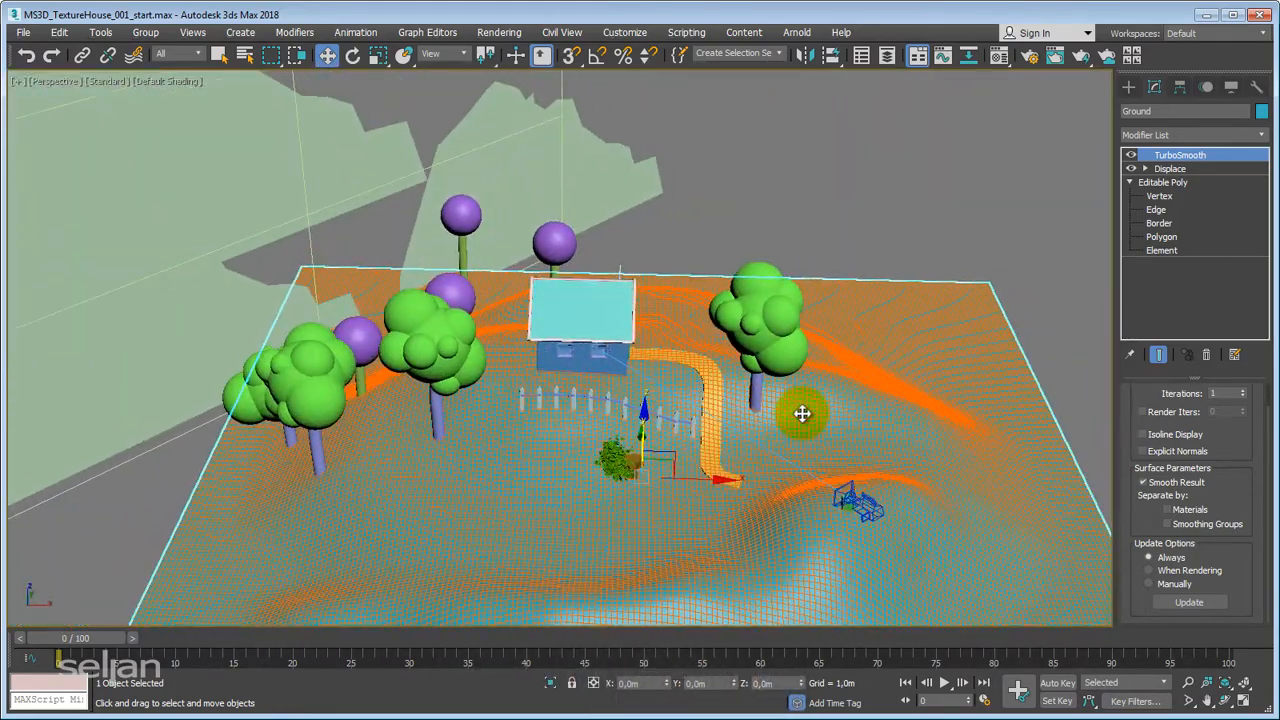
key("F4")
key("F4")
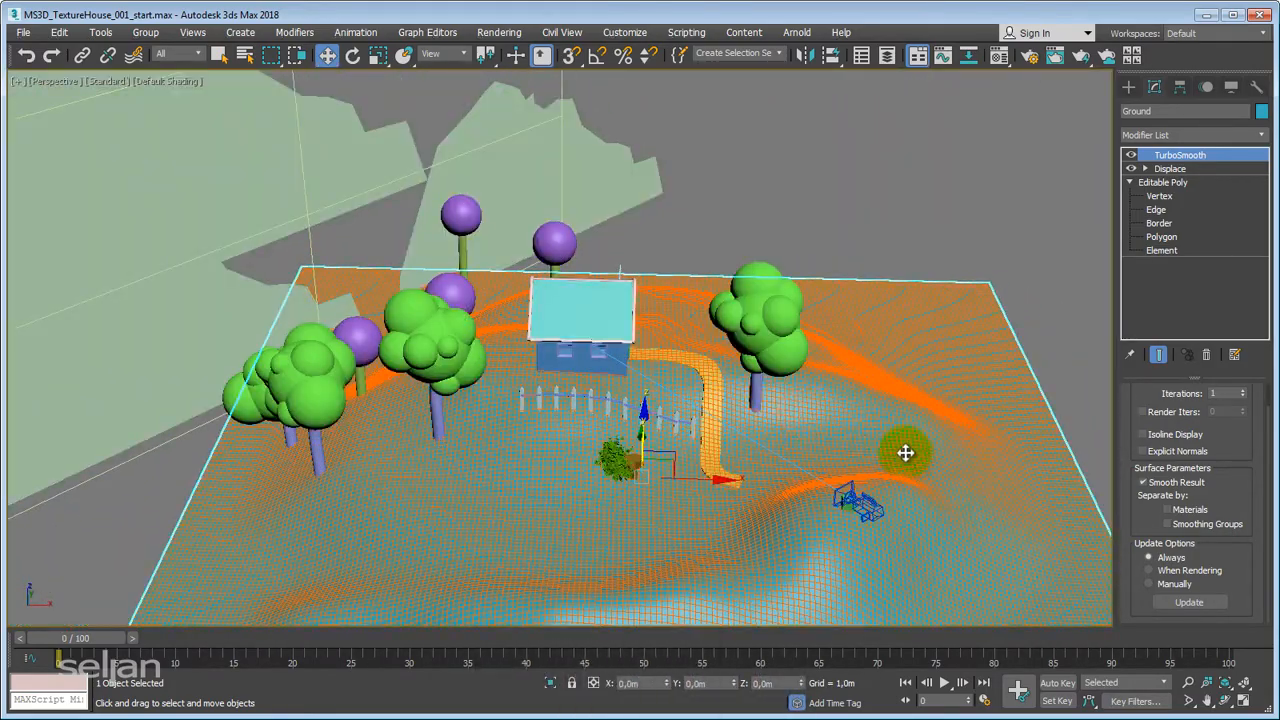
middle_click_drag(872, 474, 886, 449)
scroll(886, 449, "up", 3)
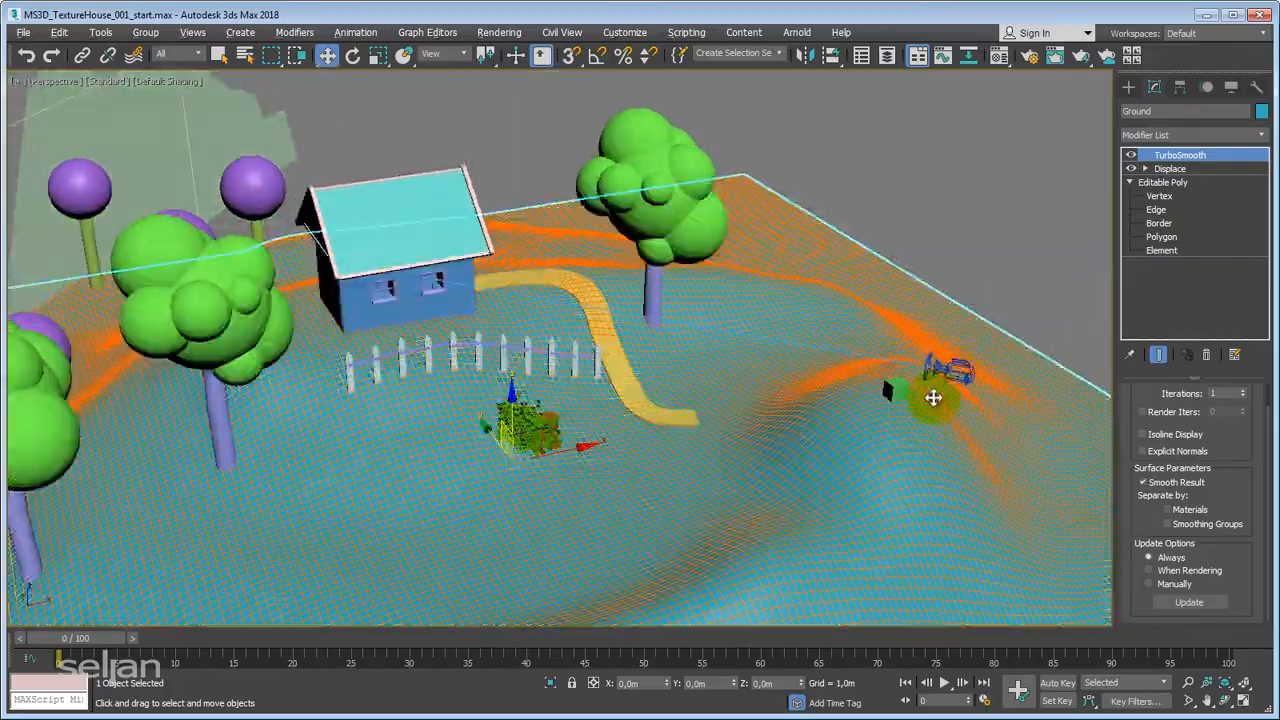
middle_click_drag(933, 398, 769, 403, "alt")
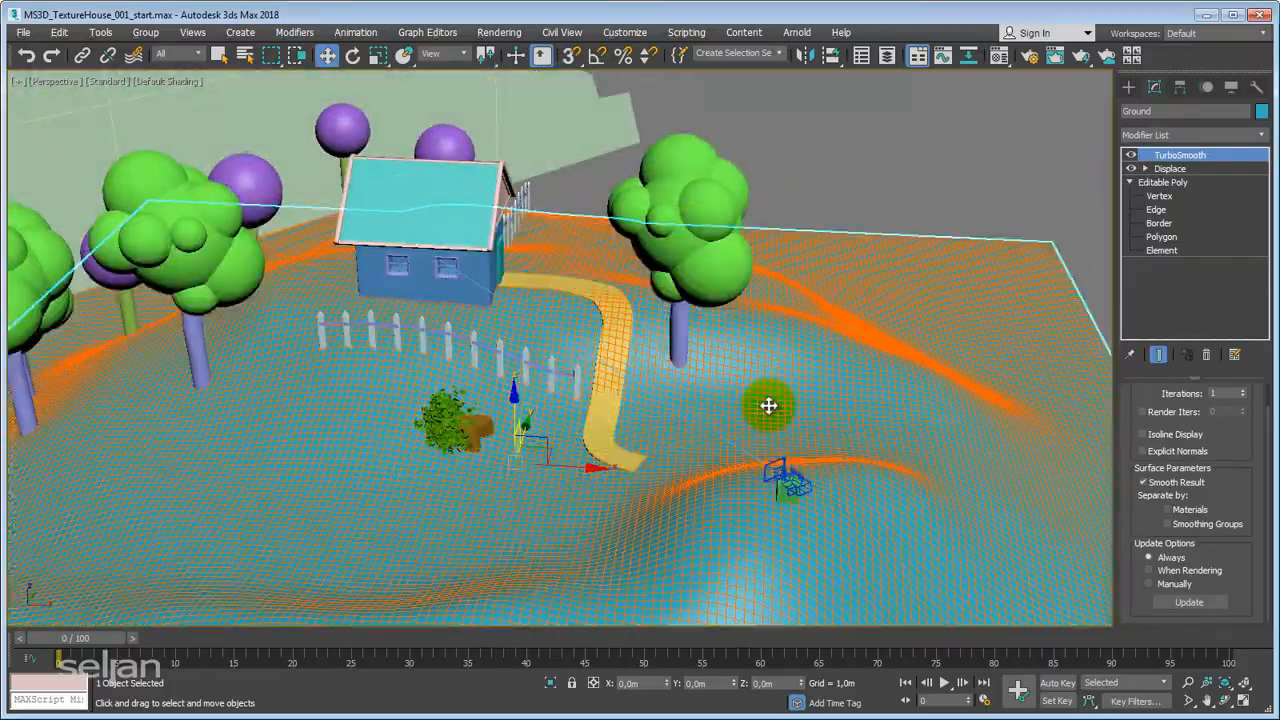
key("c")
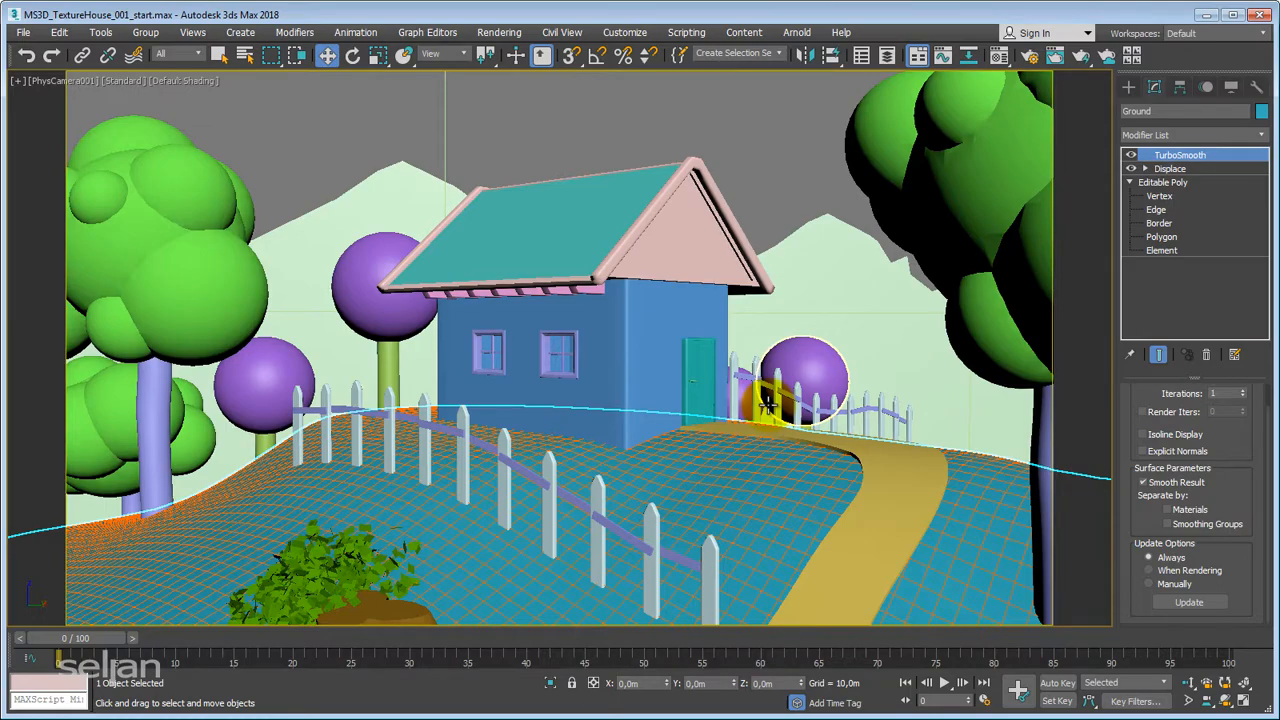
key("p")
middle_click_drag(577, 400, 792, 386, "alt")
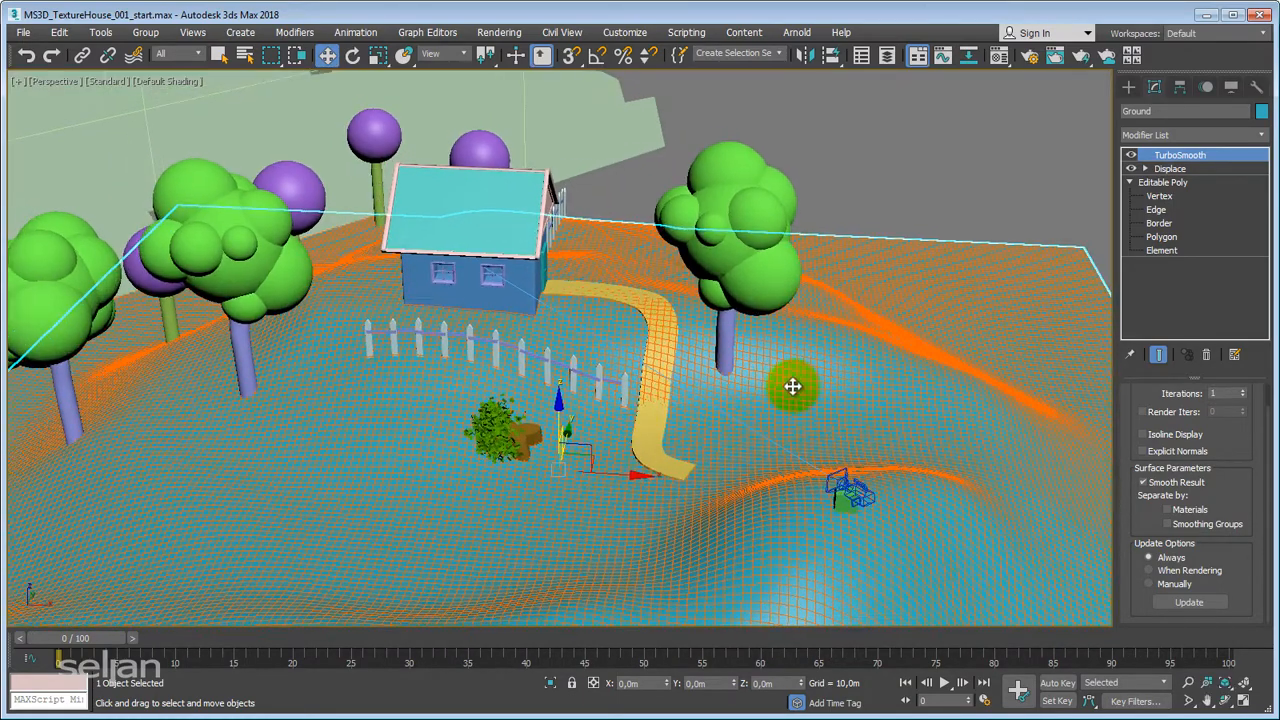
scroll(797, 380, "down", 3)
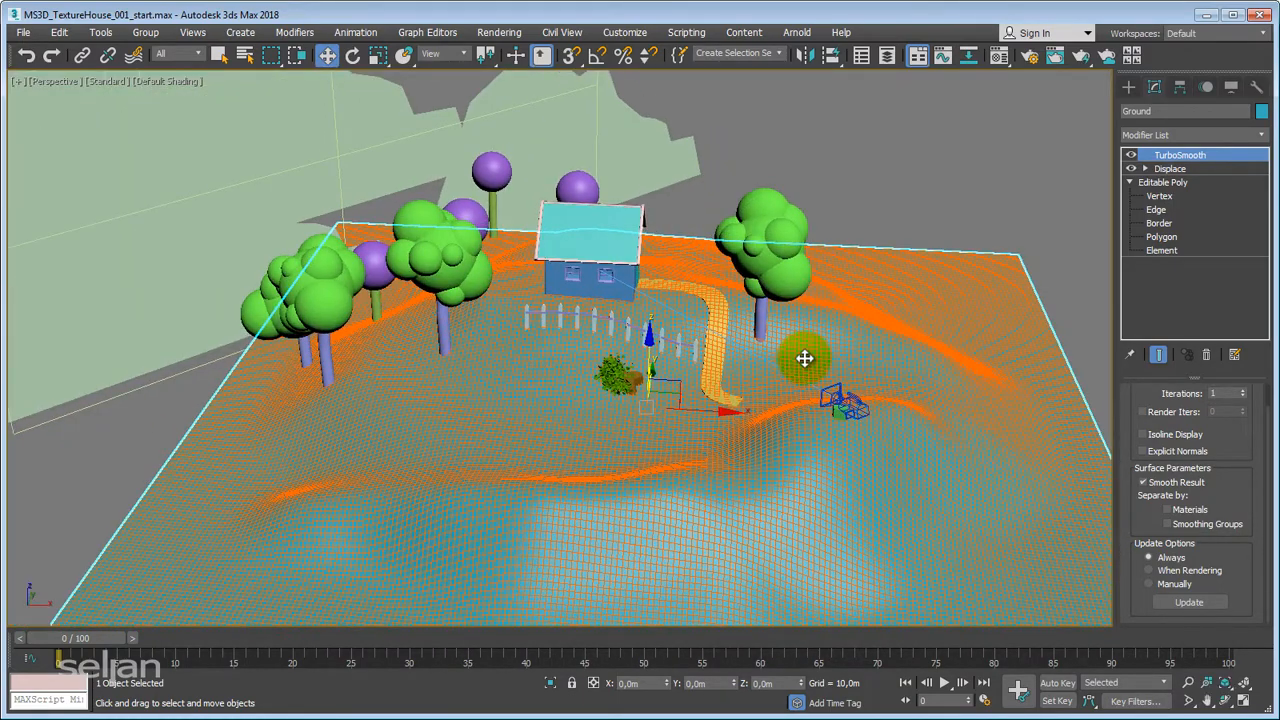
Step: Open the Material Editor, return to the 02 - Default material's top level and assign it to the ground
key("m")
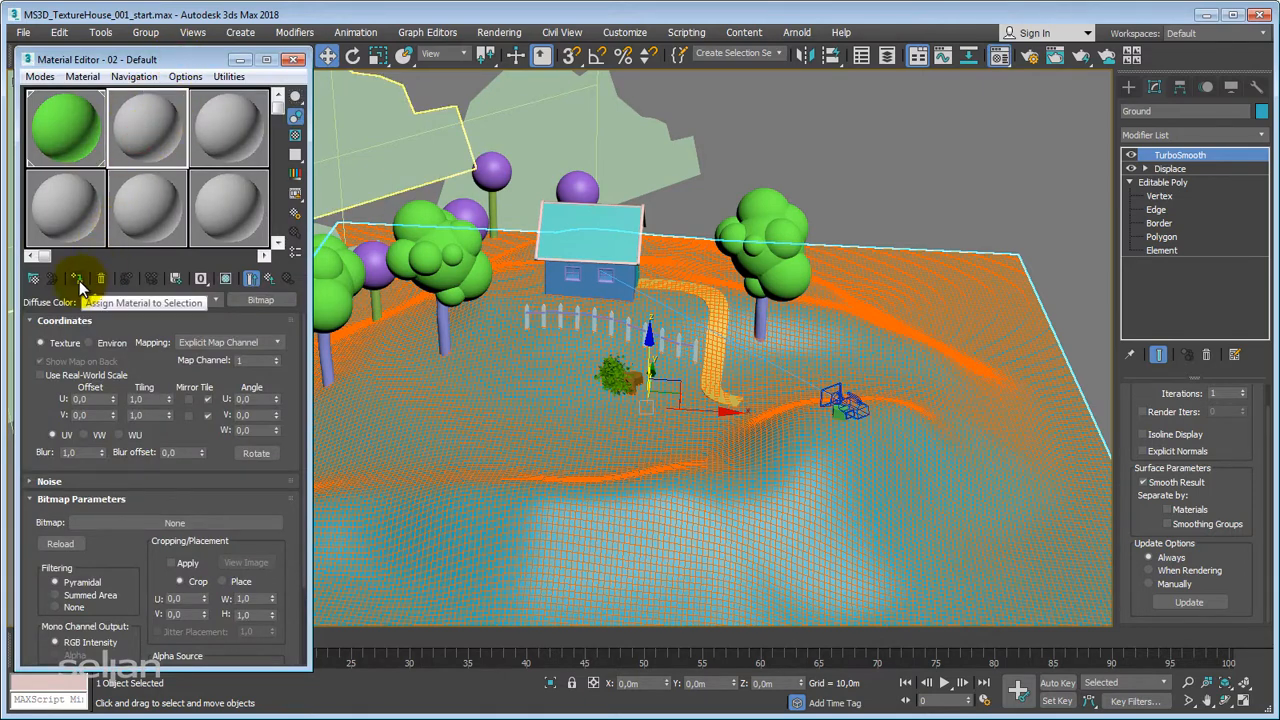
left_click(268, 278)
left_click_drag(143, 129, 617, 440)
key("F4")
key("F4")
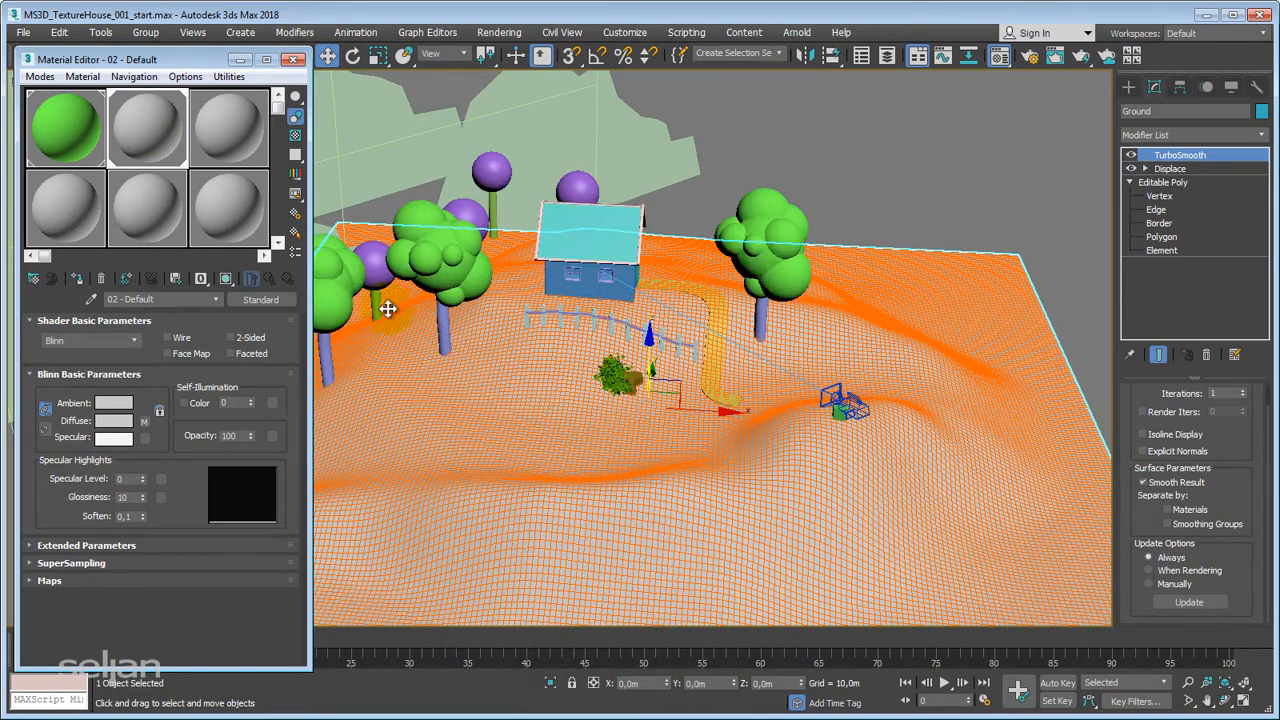
Step: Rename the ground's material as Ground
left_click(150, 299)
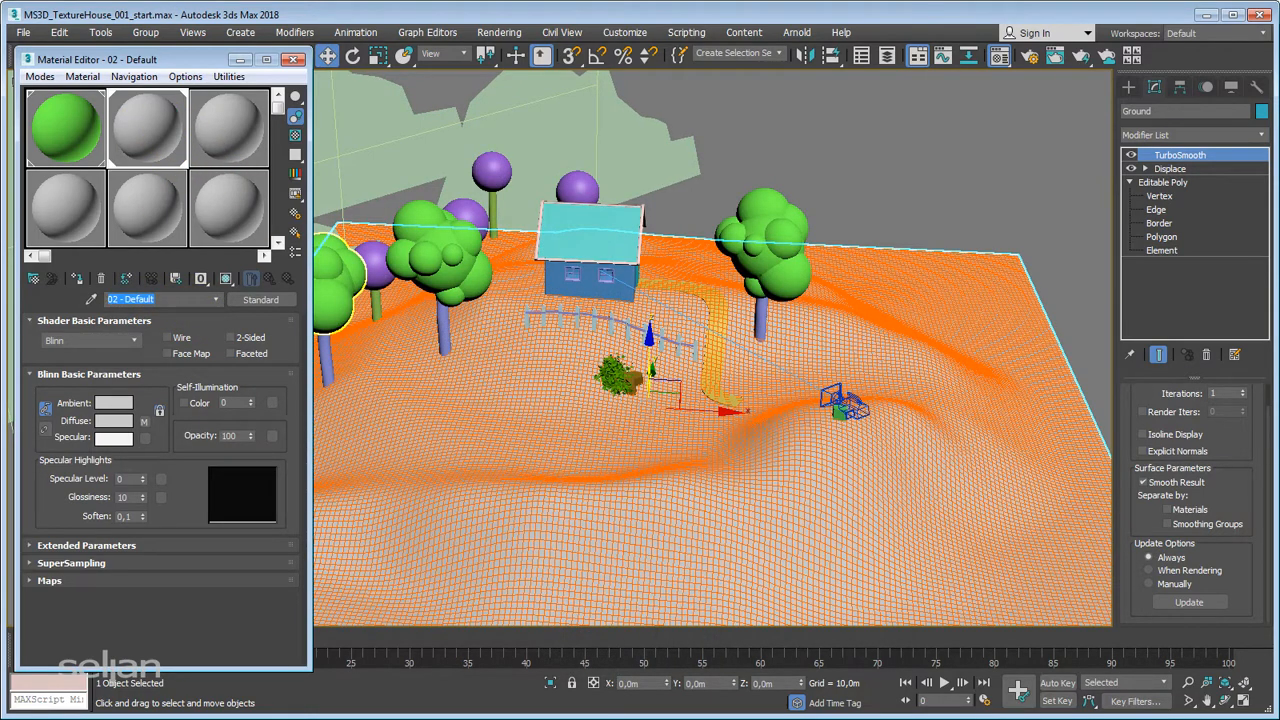
type("Ground")
left_click(152, 138)
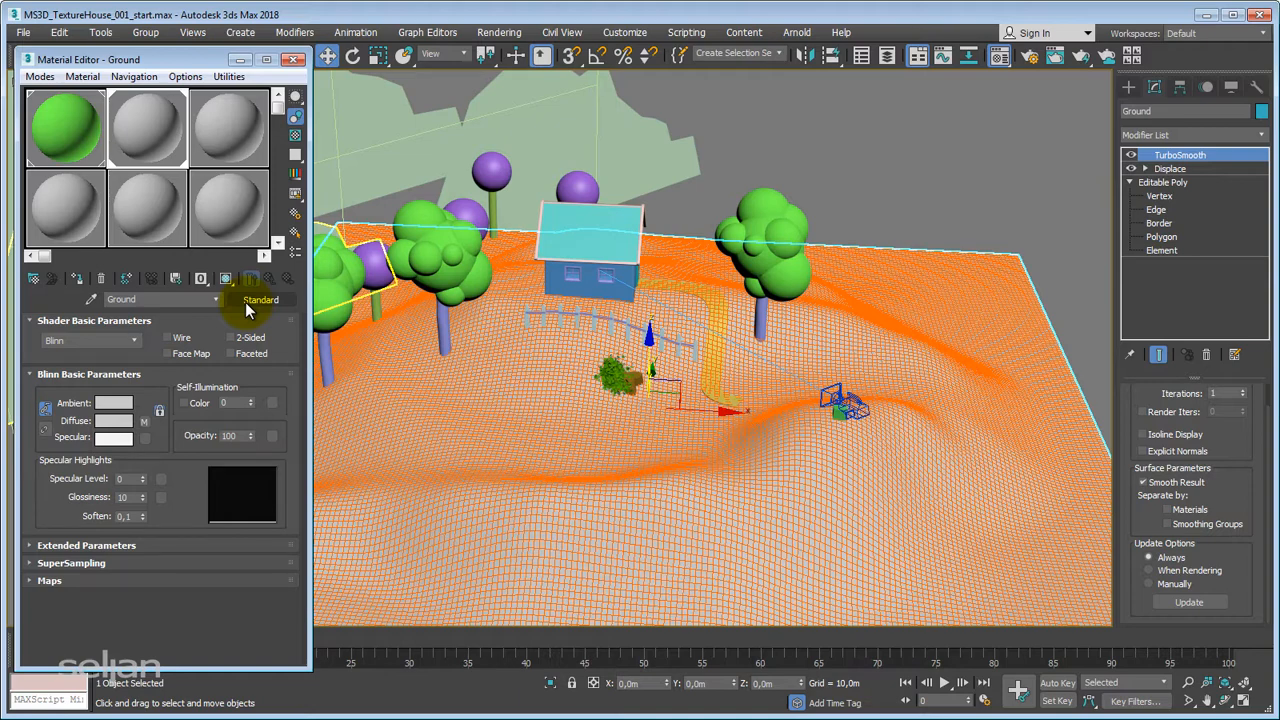
Step: Clear the Ground material's existing diffuse map and choose a new Bitmap map for the diffuse color
right_click(146, 428)
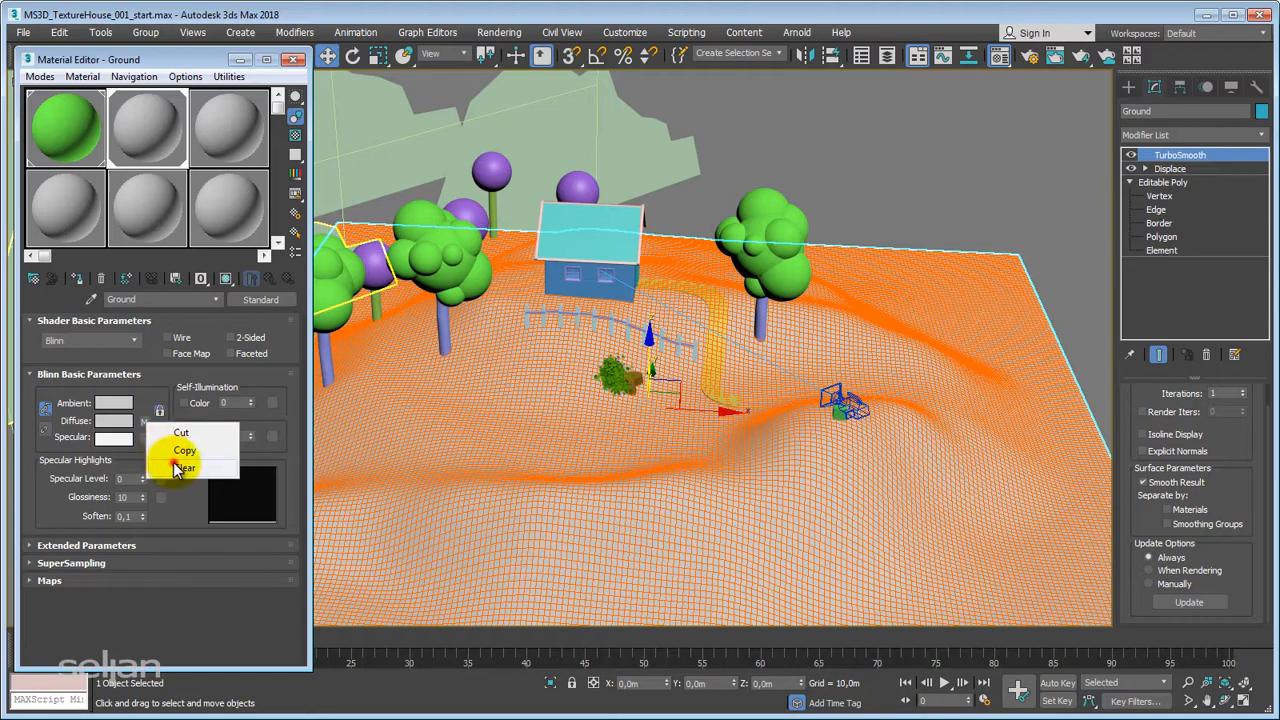
left_click(170, 466)
left_click(146, 428)
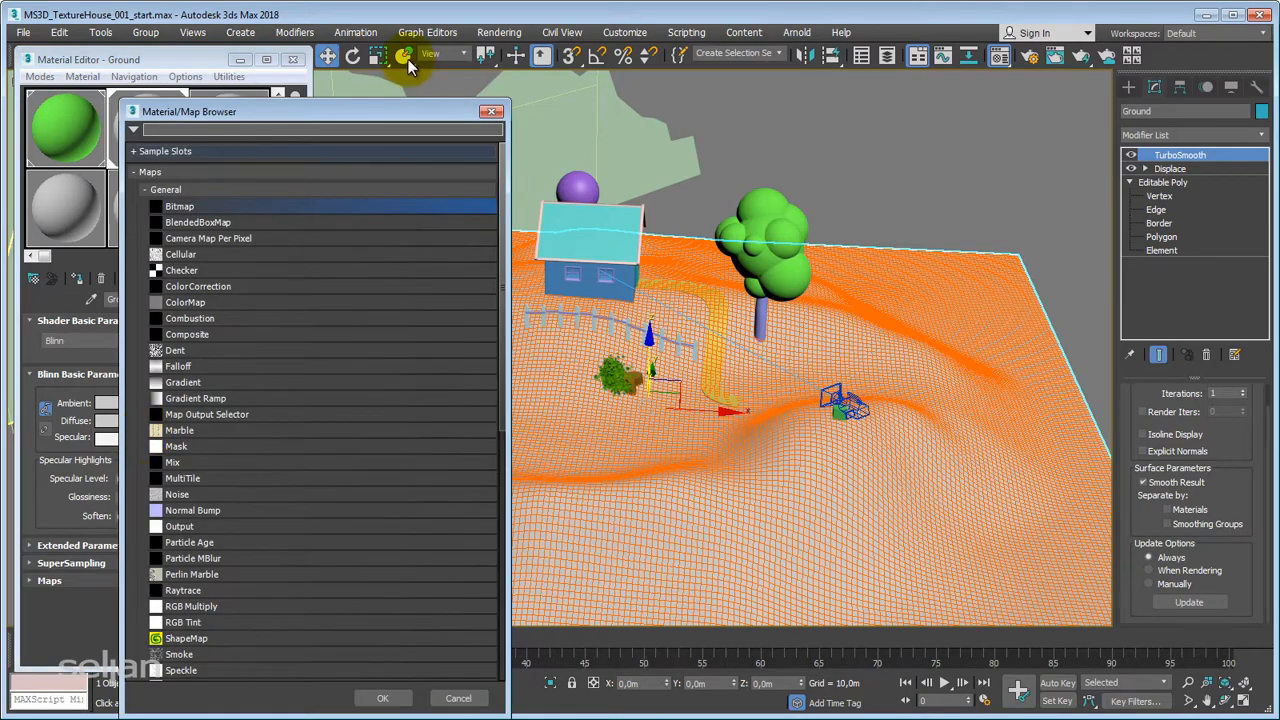
left_click_drag(359, 114, 485, 47)
double_click(299, 137)
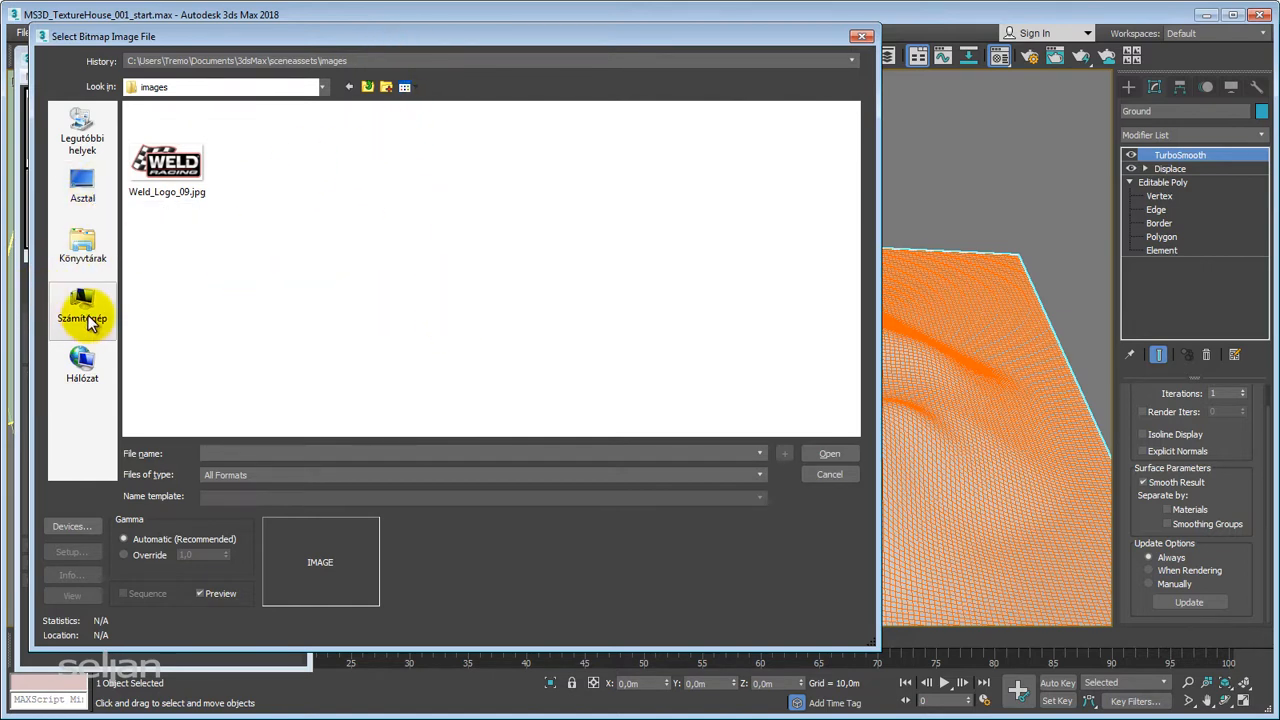
Step: Load Grass.png from the TextureHouse folder as the diffuse bitmap, after previewing Grass_2.jpg
left_click(561, 61)
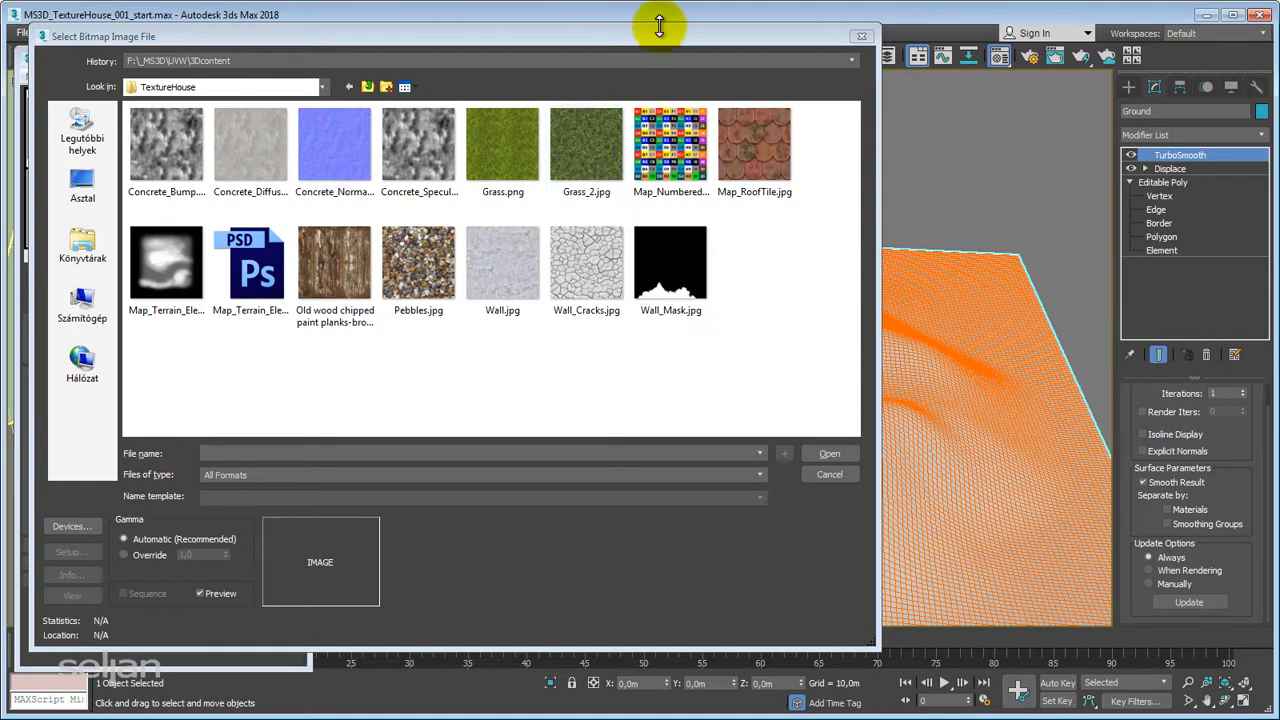
left_click_drag(657, 35, 679, 86)
left_click(605, 187)
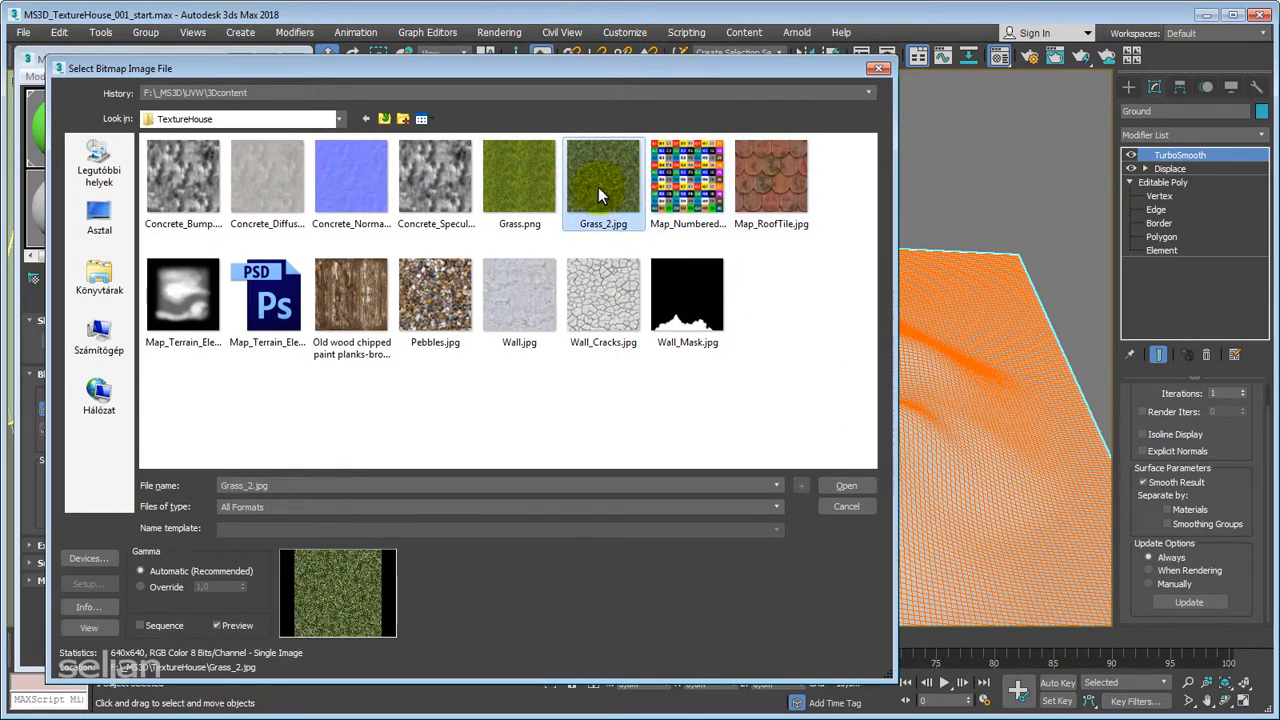
left_click(510, 197)
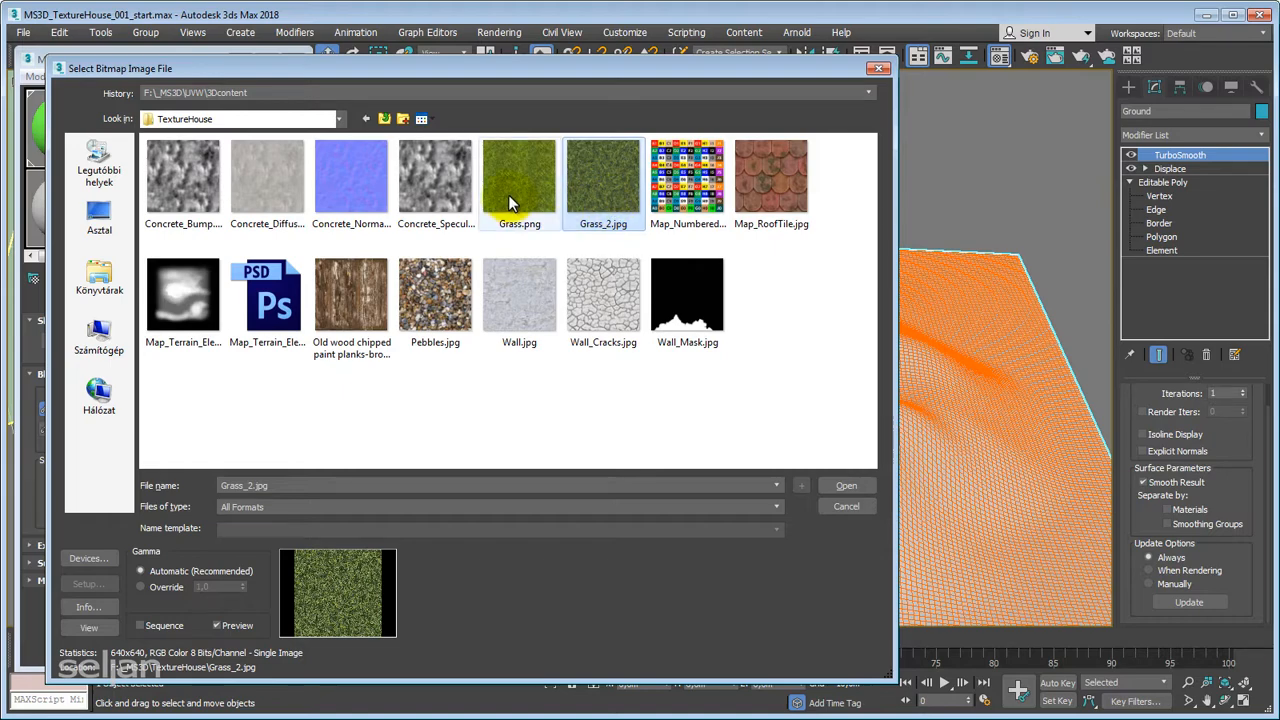
left_click_drag(630, 78, 637, 63)
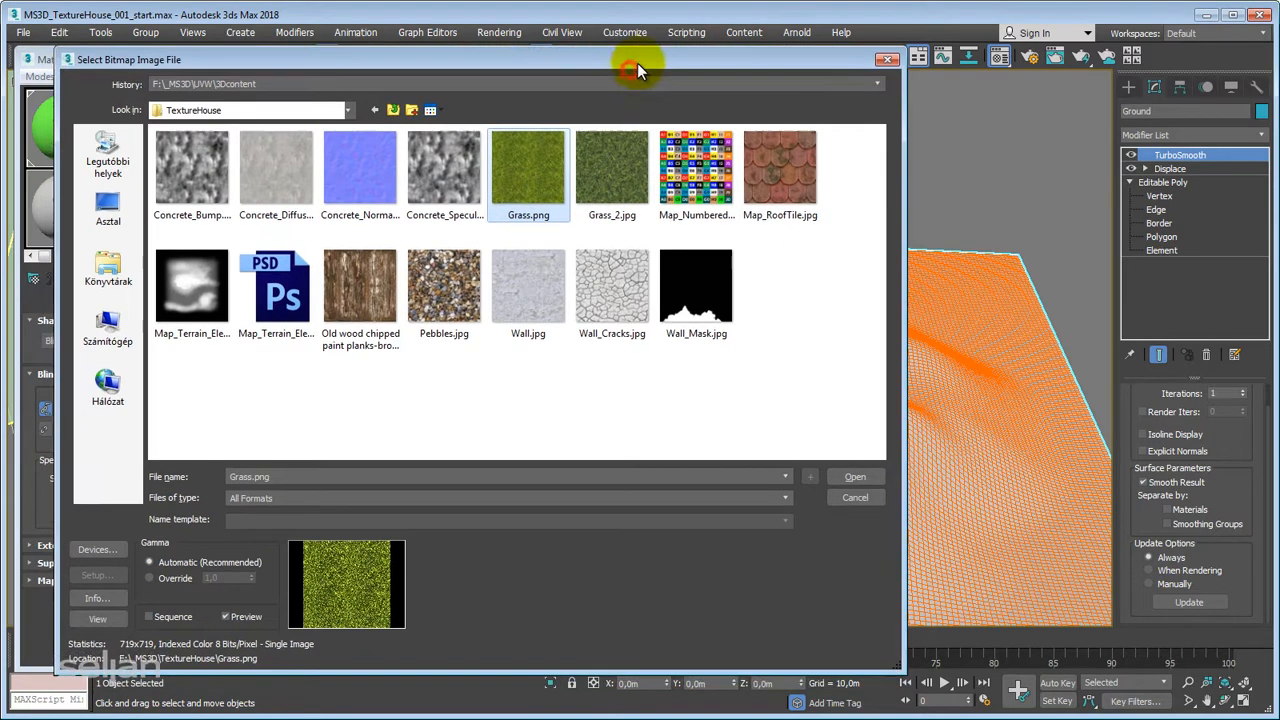
left_click(872, 479)
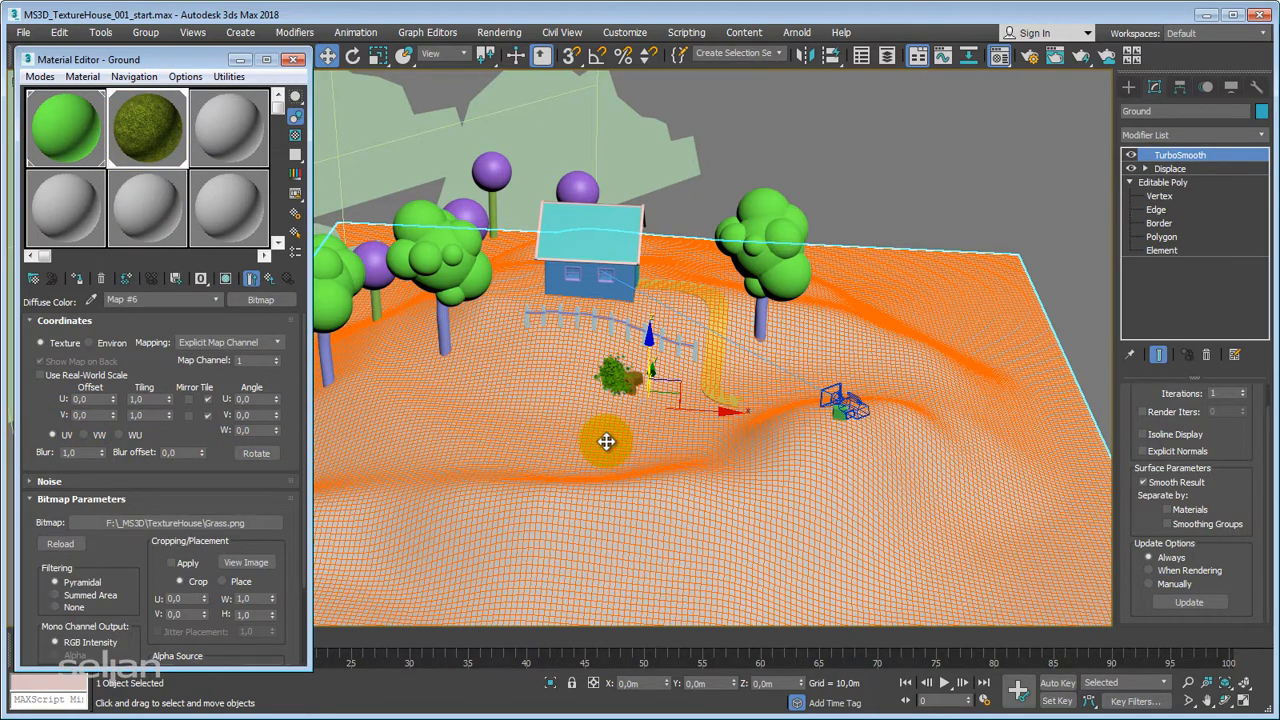
Step: Show the grass map on the ground in the viewport and deselect the ground
left_click(225, 278)
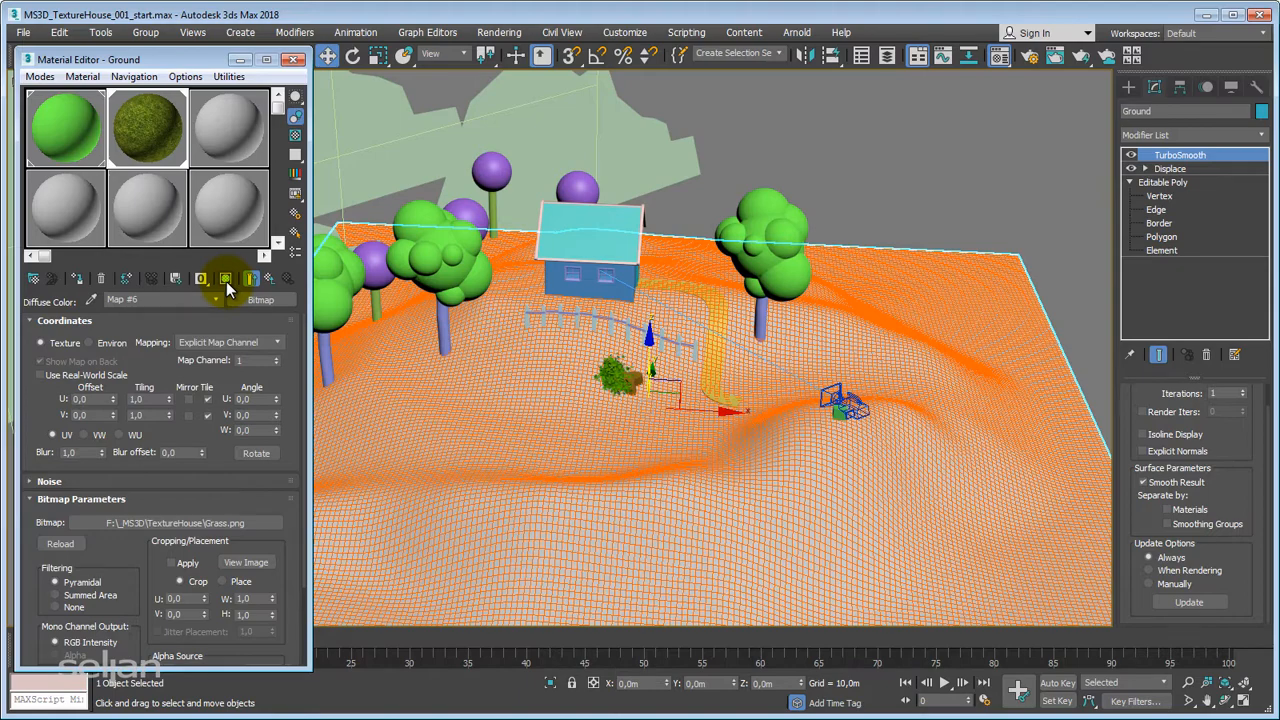
left_click(226, 281)
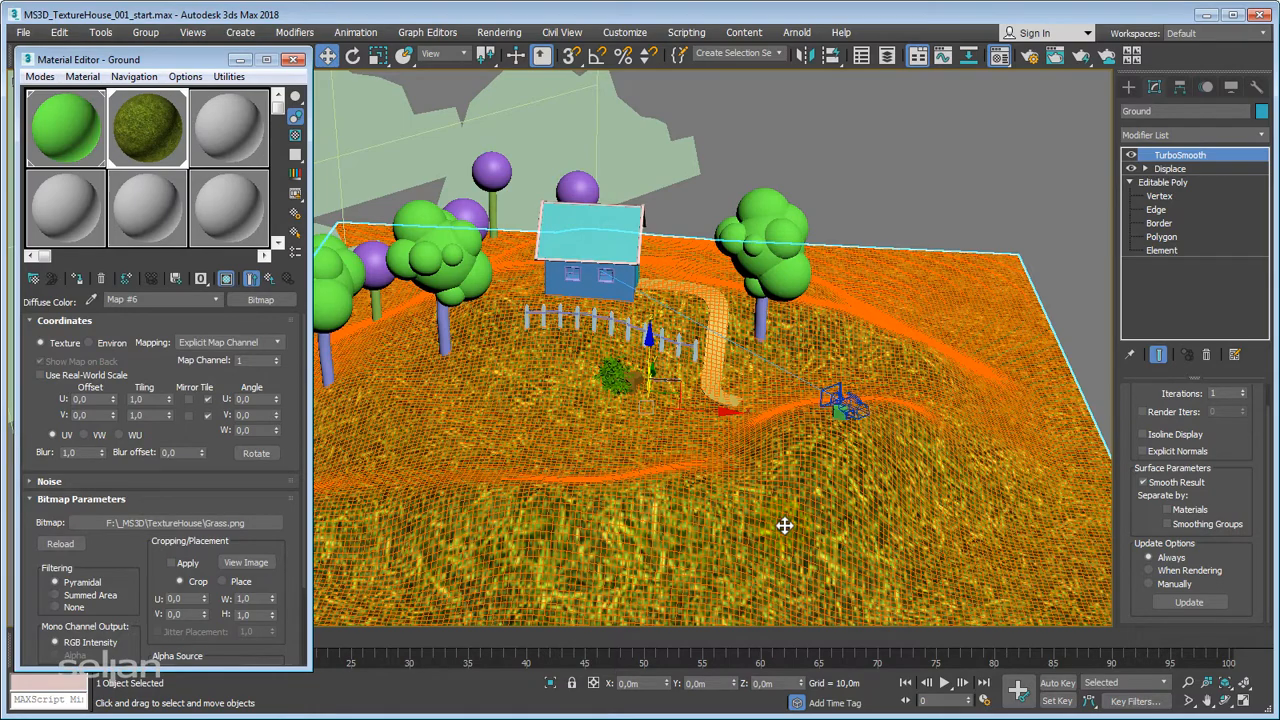
left_click(929, 213)
Step: Examine the grass texture's scale on the ground, both near the bush and fence and across the whole terrain
middle_click_drag(921, 417, 836, 406, "alt")
scroll(897, 441, "down", 3)
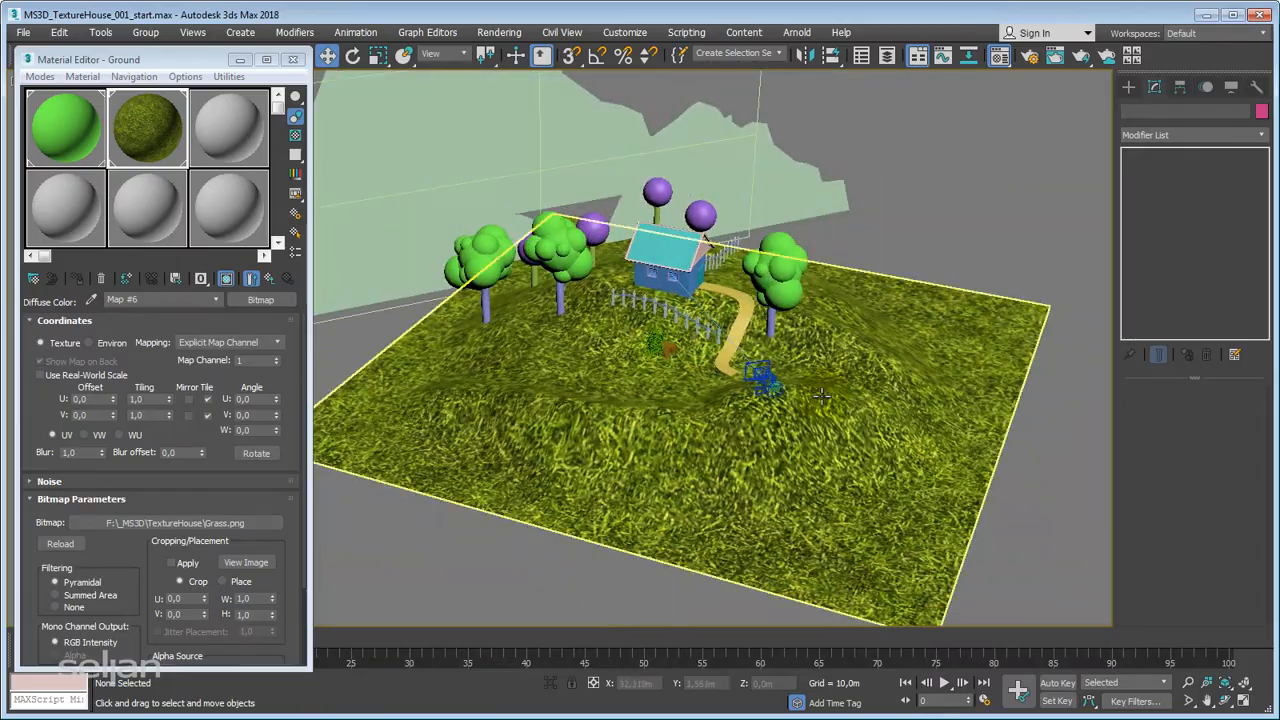
scroll(712, 410, "up", 3)
middle_click_drag(655, 412, 694, 471)
scroll(656, 465, "up", 3)
scroll(678, 399, "up", 2)
scroll(681, 435, "up", 3)
left_click(640, 425)
middle_click_drag(640, 425, 637, 421, "alt")
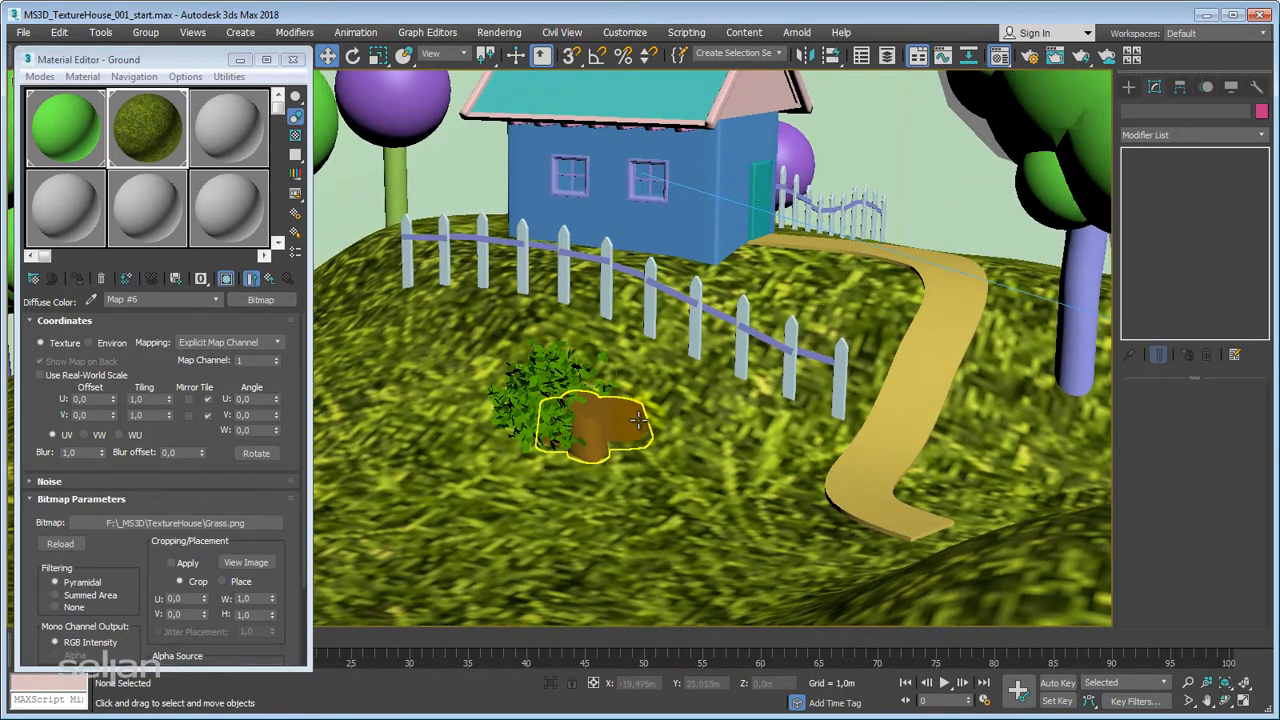
left_click(729, 450)
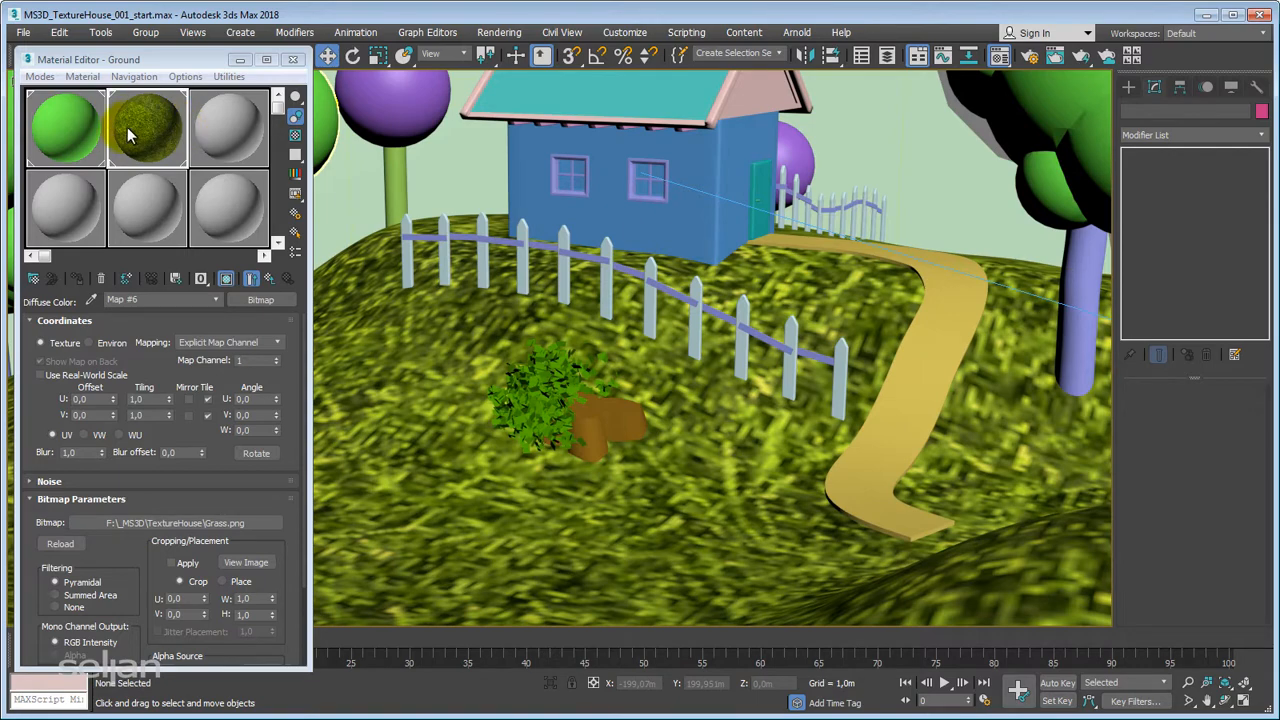
scroll(885, 295, "down", 10)
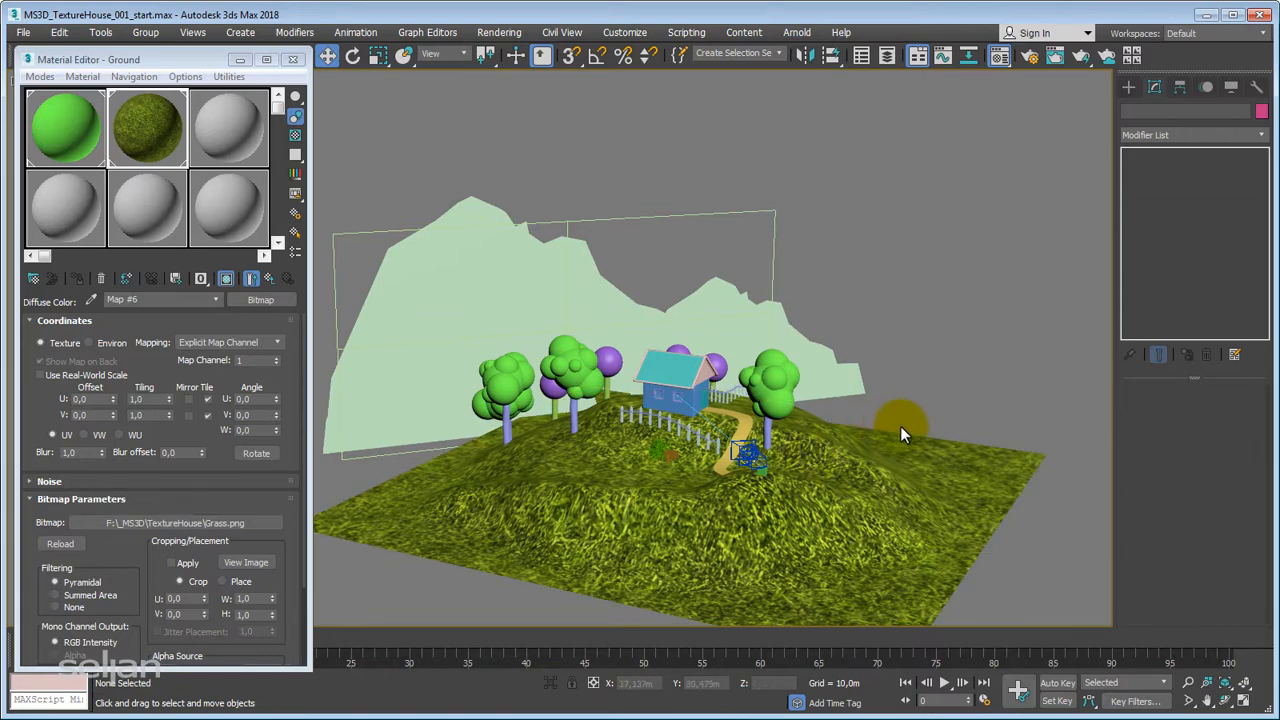
Step: Select the ground and set its grass bitmap's U and V tiling to 10 in the Ground material
left_click(855, 499)
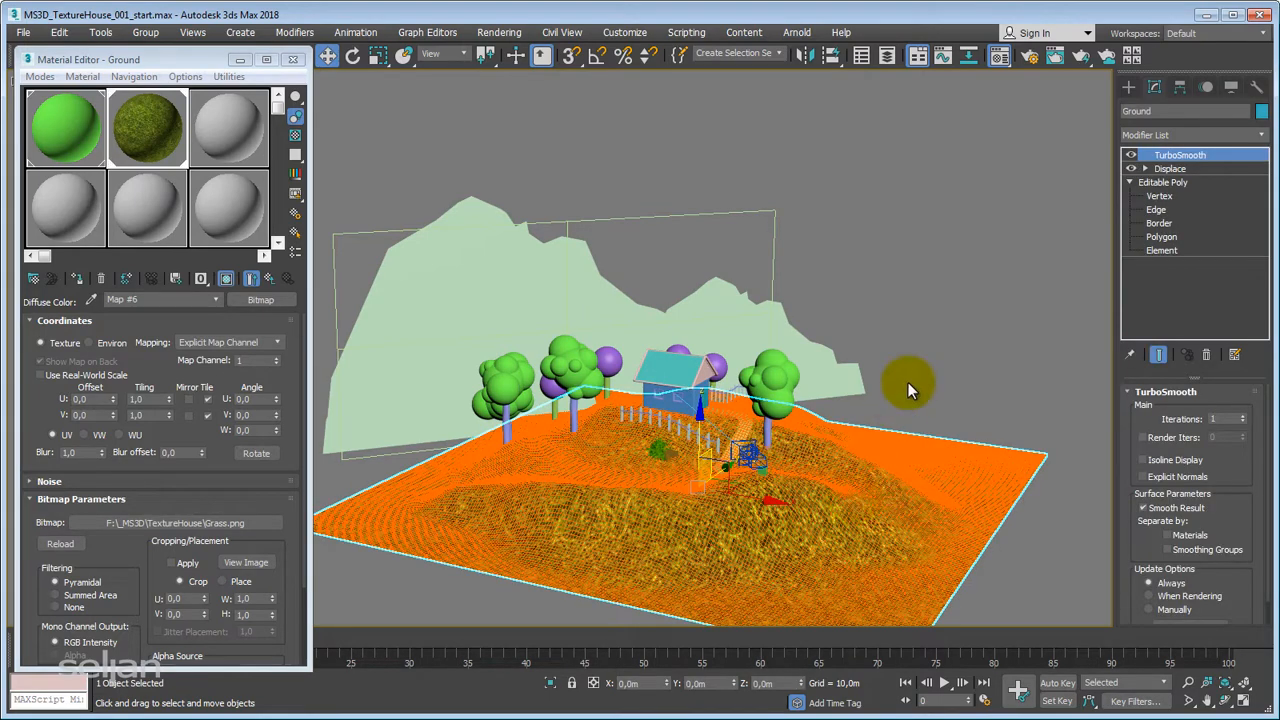
left_click(948, 368)
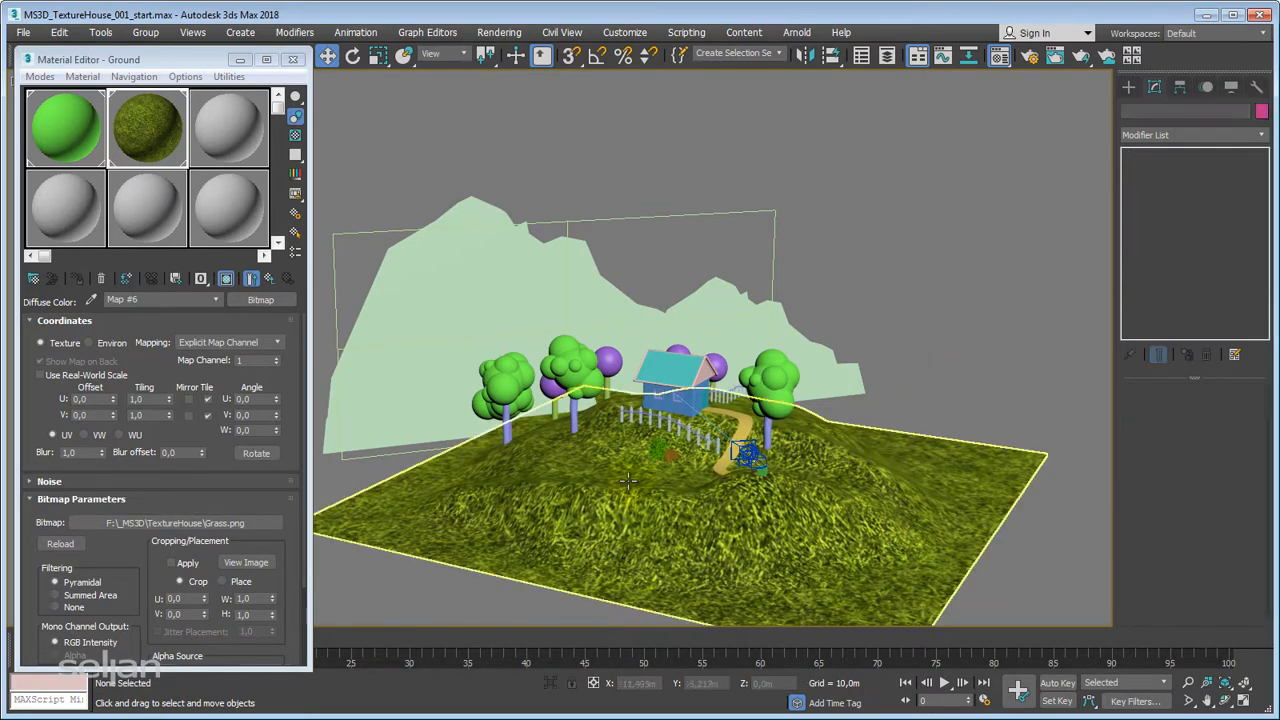
scroll(618, 475, "up", 3)
left_click(614, 459)
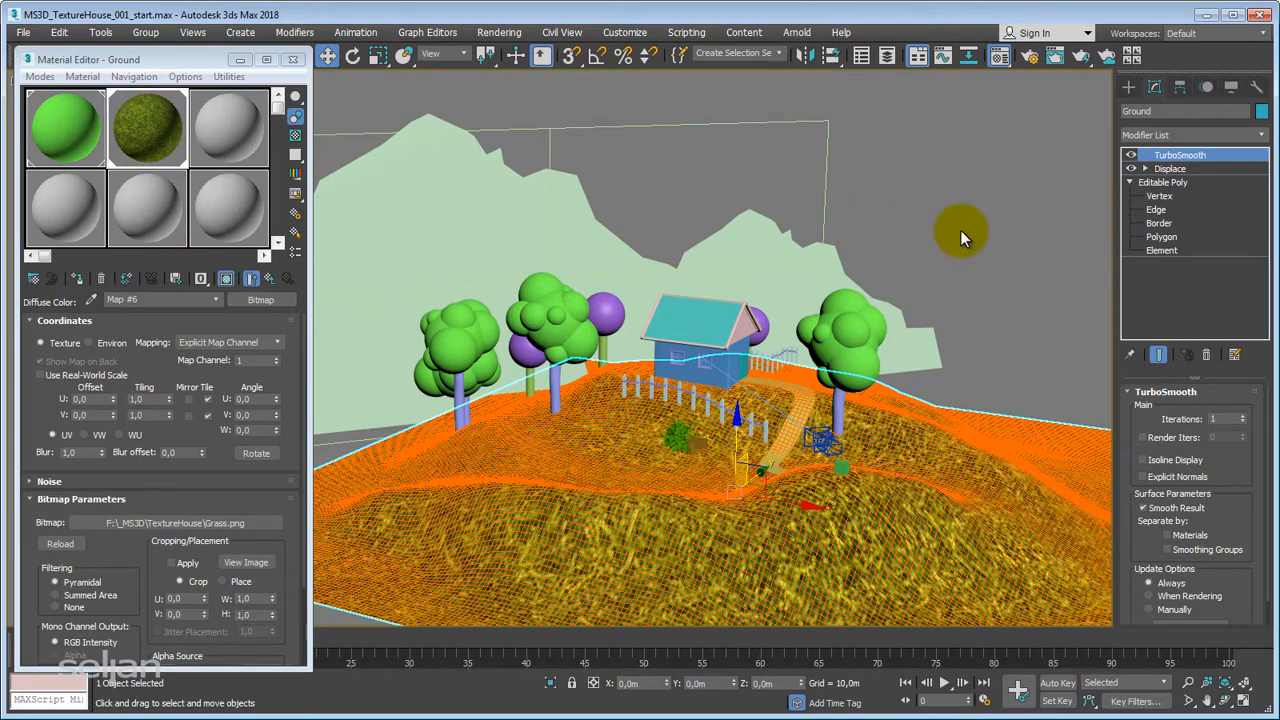
double_click(150, 399)
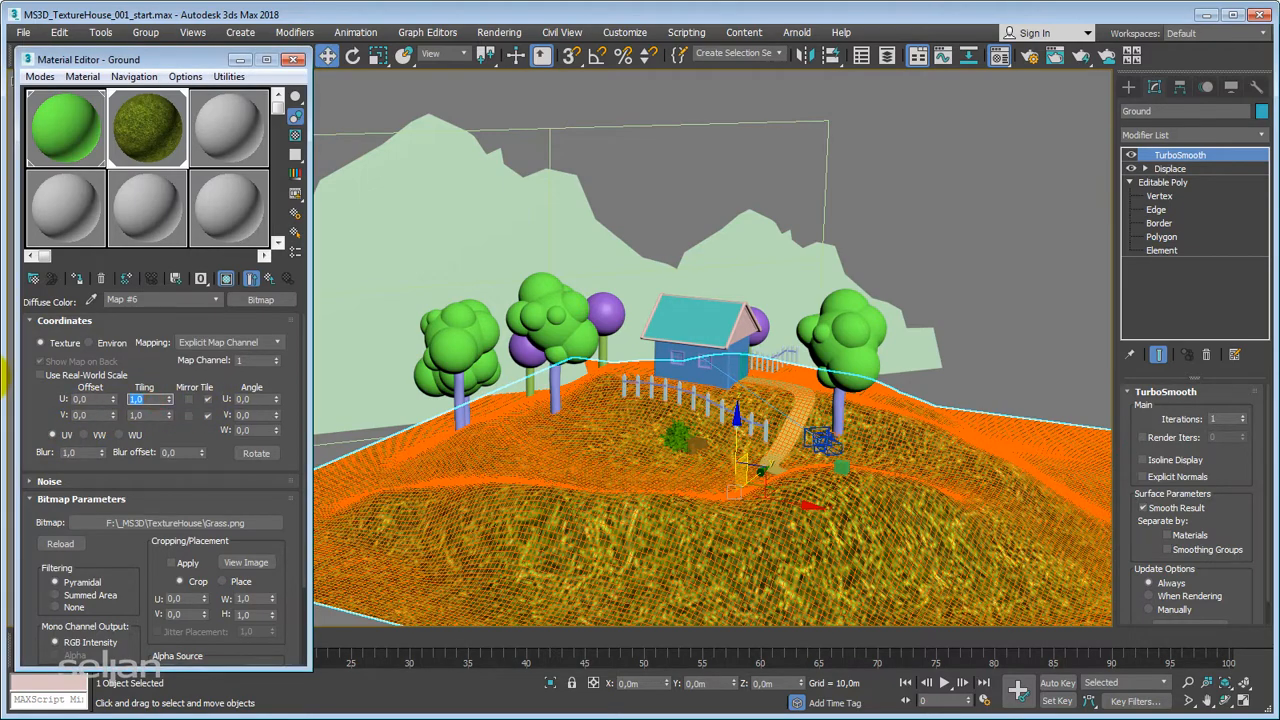
type("10")
key("Tab")
type("10")
key("Return")
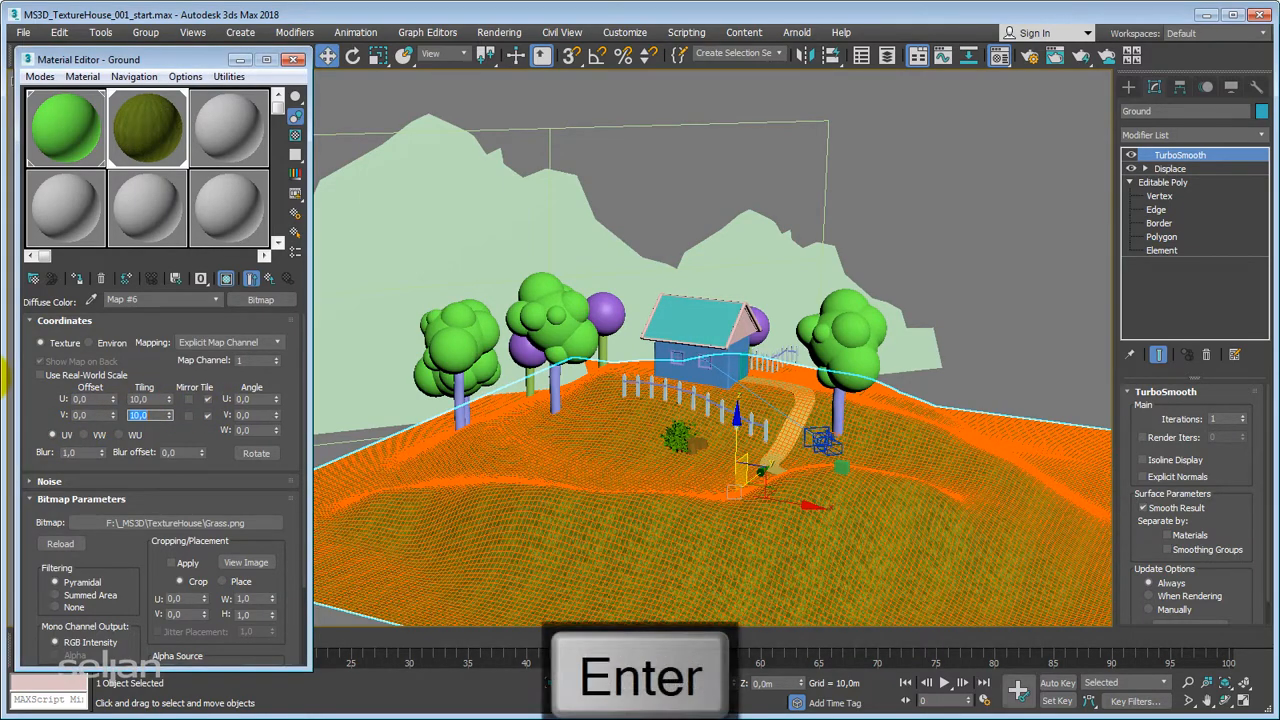
Step: Deselect the ground and examine the grass scale closely around the fence, bush and stump
scroll(719, 464, "up", 3)
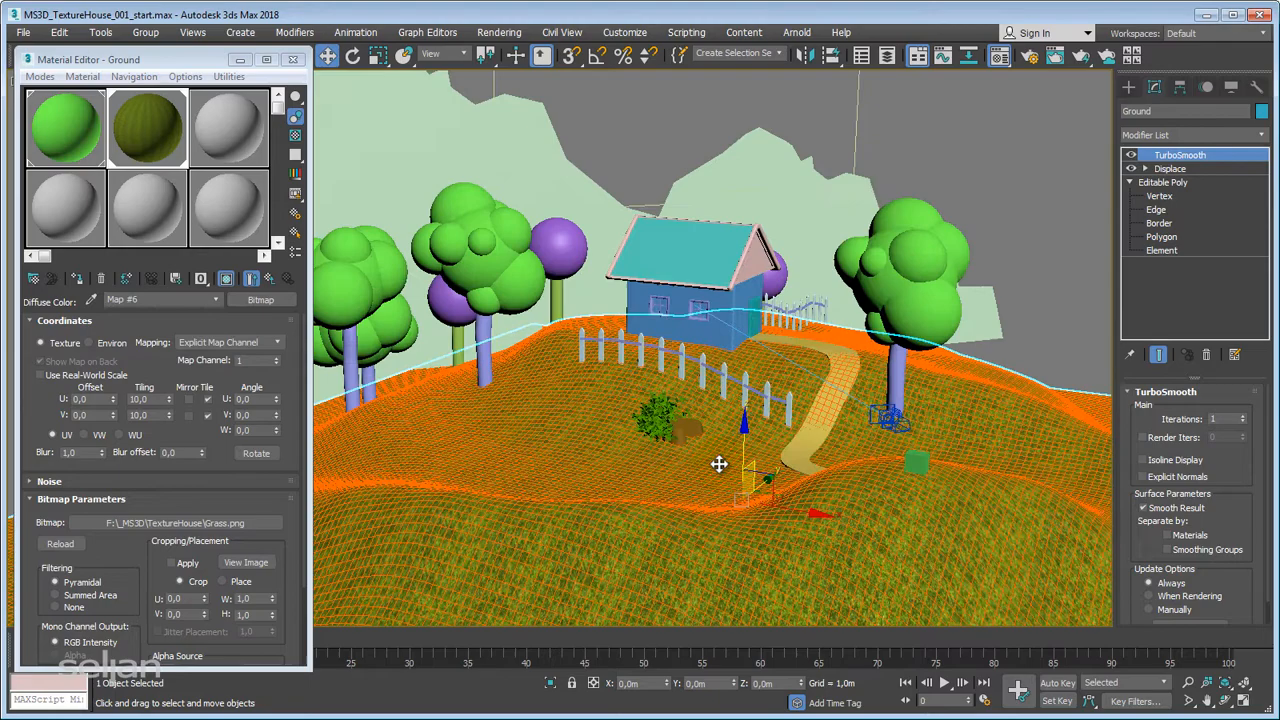
left_click(1096, 298)
middle_click_drag(1026, 342, 1019, 378, "alt")
scroll(742, 440, "up", 4)
middle_click_drag(718, 440, 705, 388, "alt")
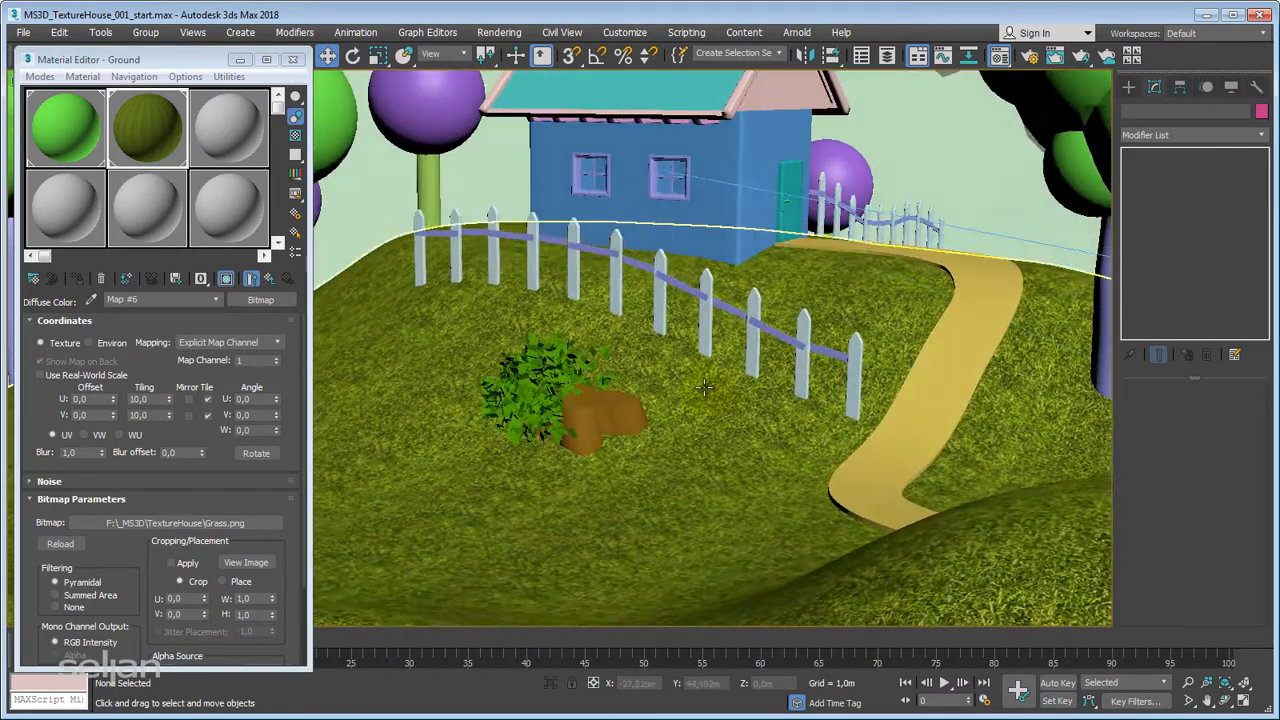
scroll(705, 388, "up", 5)
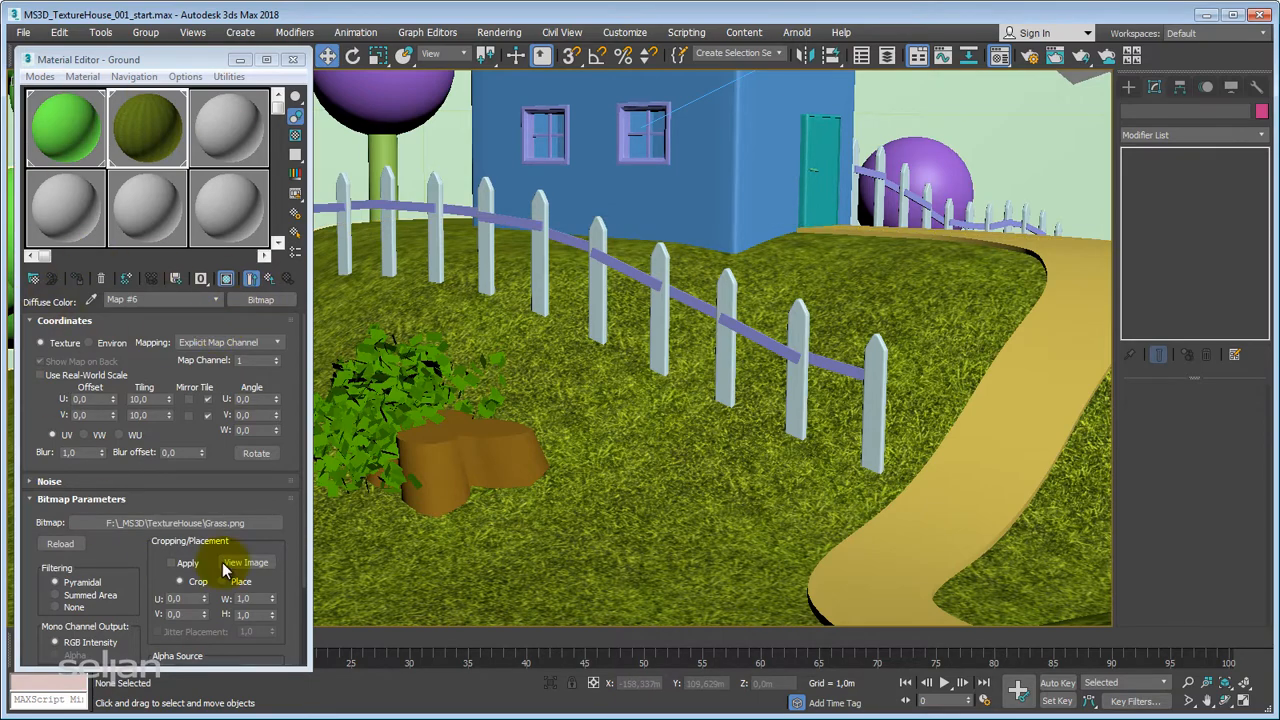
Step: Set the grass bitmap's U and V tiling back to 1 in the Ground material
double_click(142, 399)
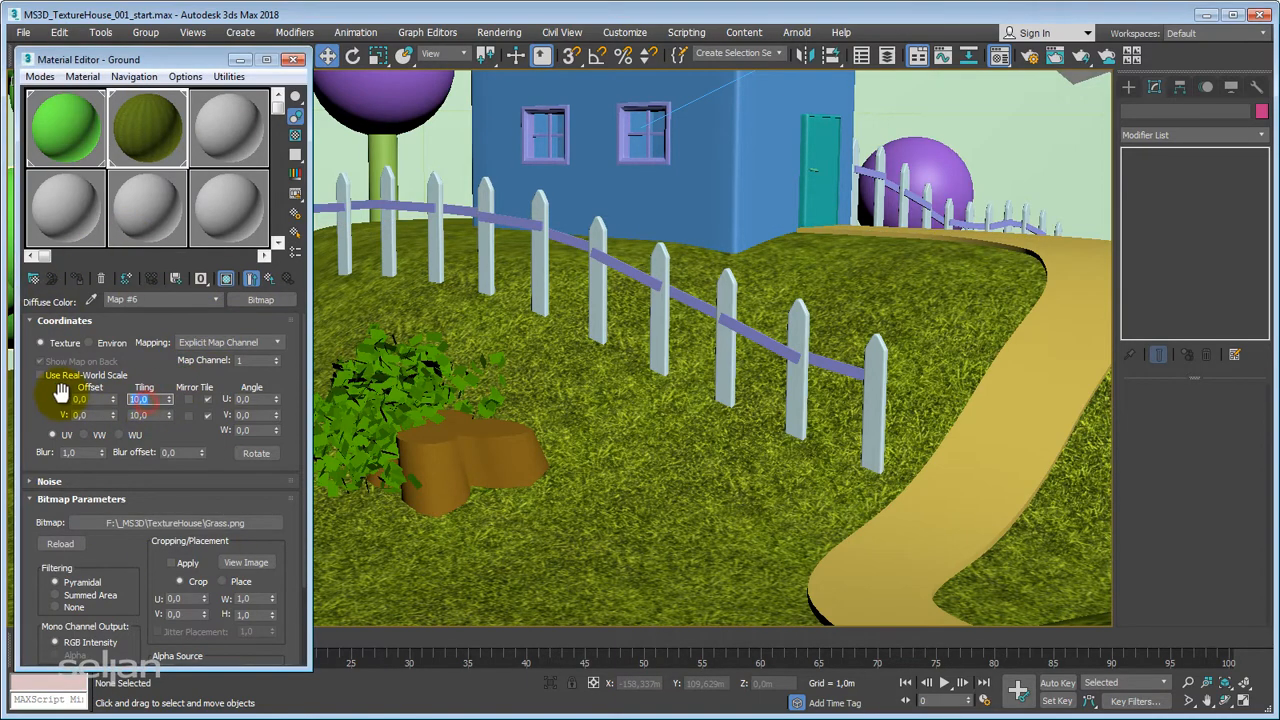
type("1")
key("Tab")
type("1")
key("Return")
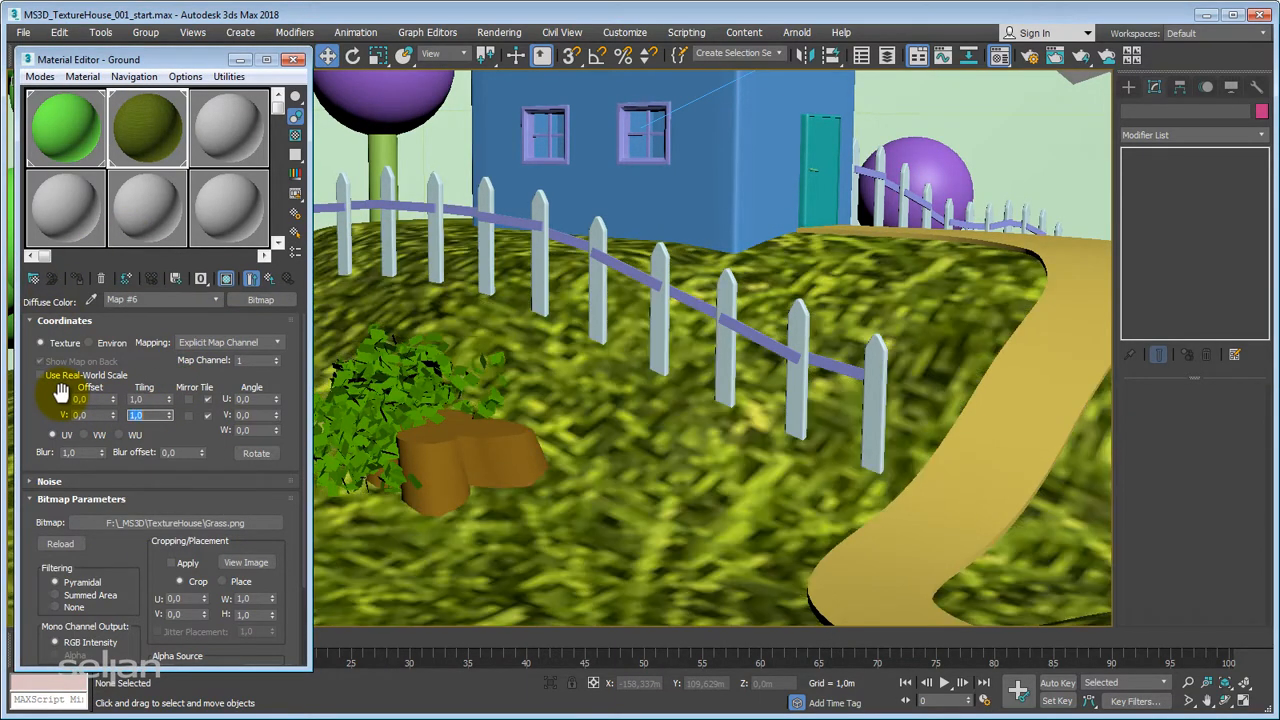
Step: Select the ground and add a UVW Map modifier above its TurboSmooth
left_click(920, 262)
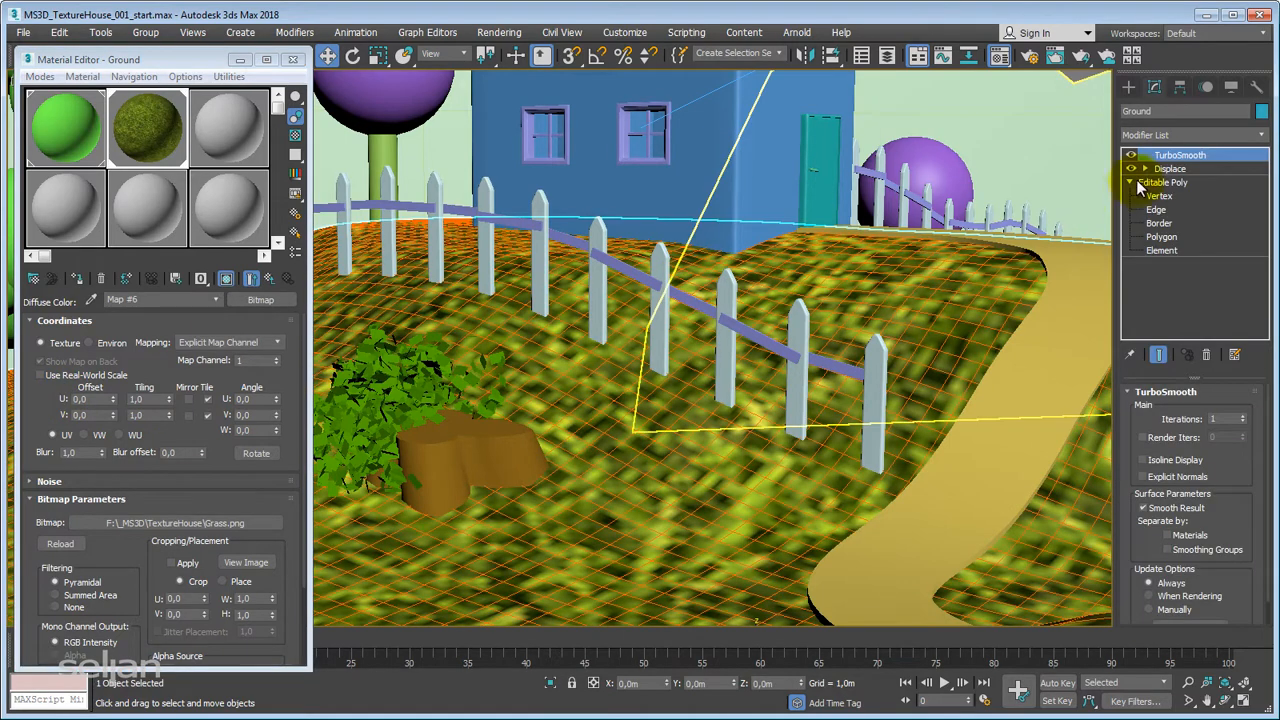
left_click(1196, 133)
key("u")
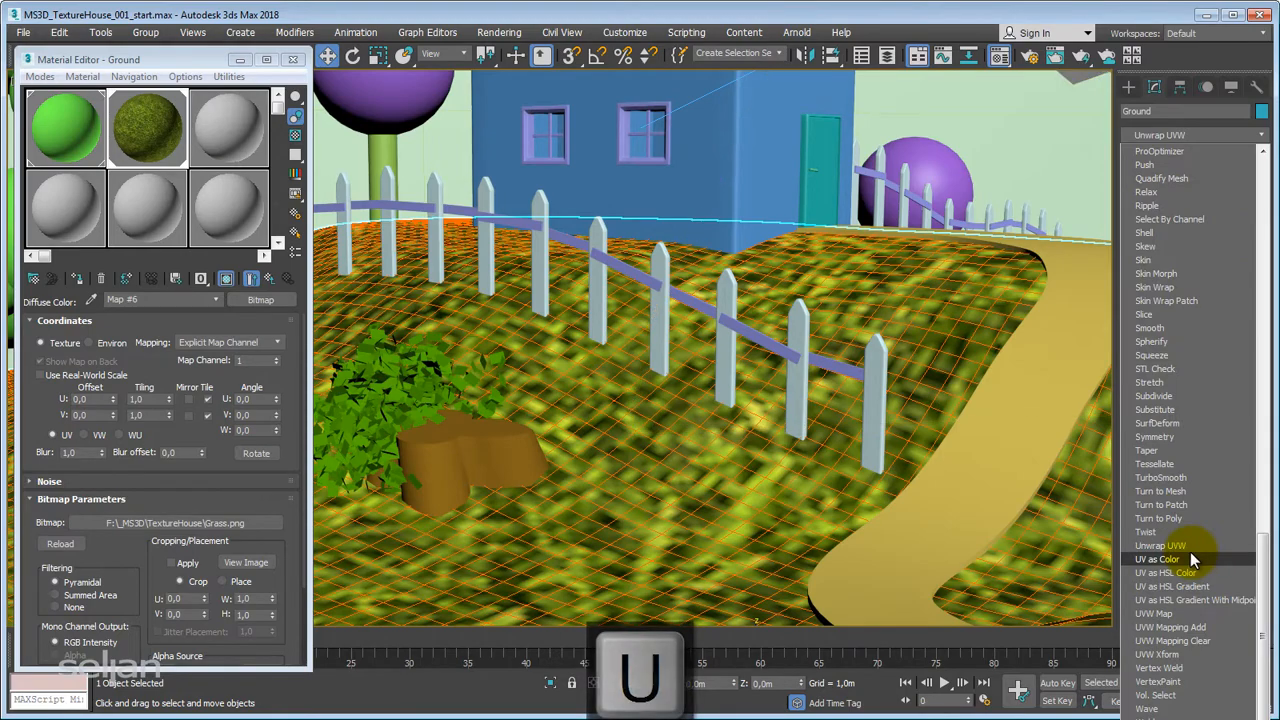
left_click(1141, 613)
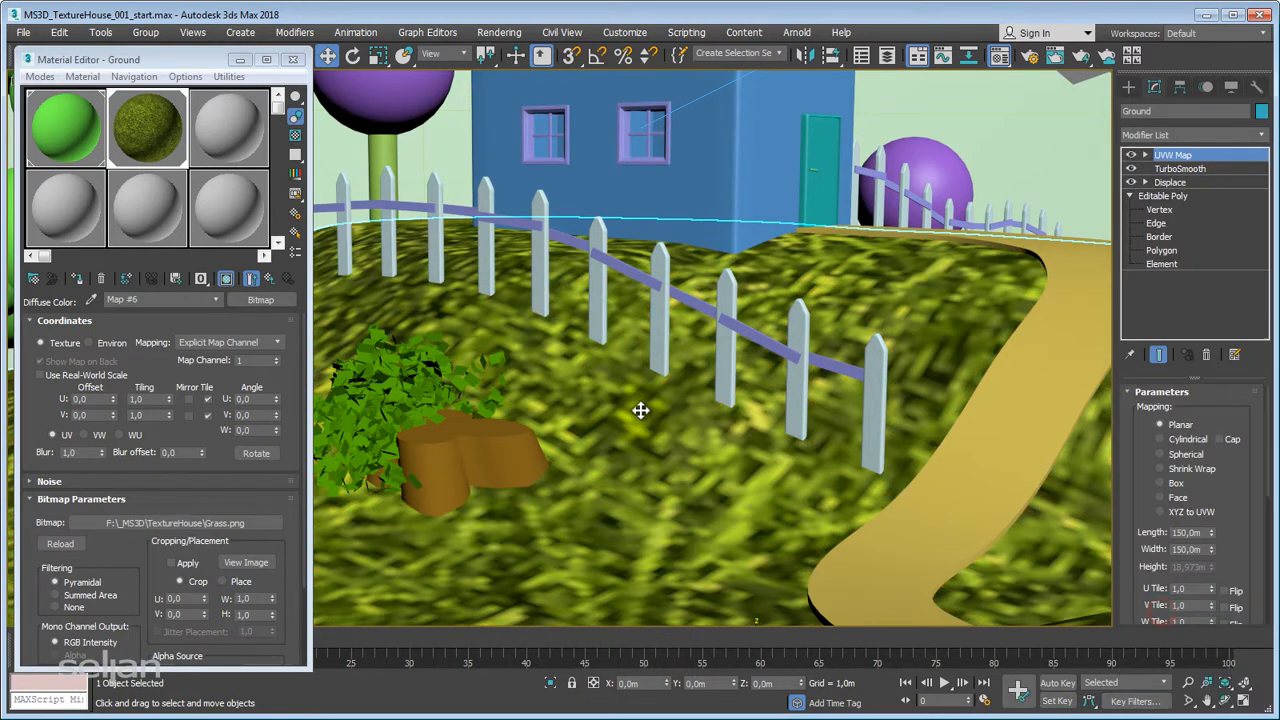
Step: Activate the gizmo of the ground's UVW Map modifier and shift it to about -0.2 m in Y
scroll(645, 395, "down", 10)
scroll(800, 350, "up", 3)
scroll(796, 372, "down", 4)
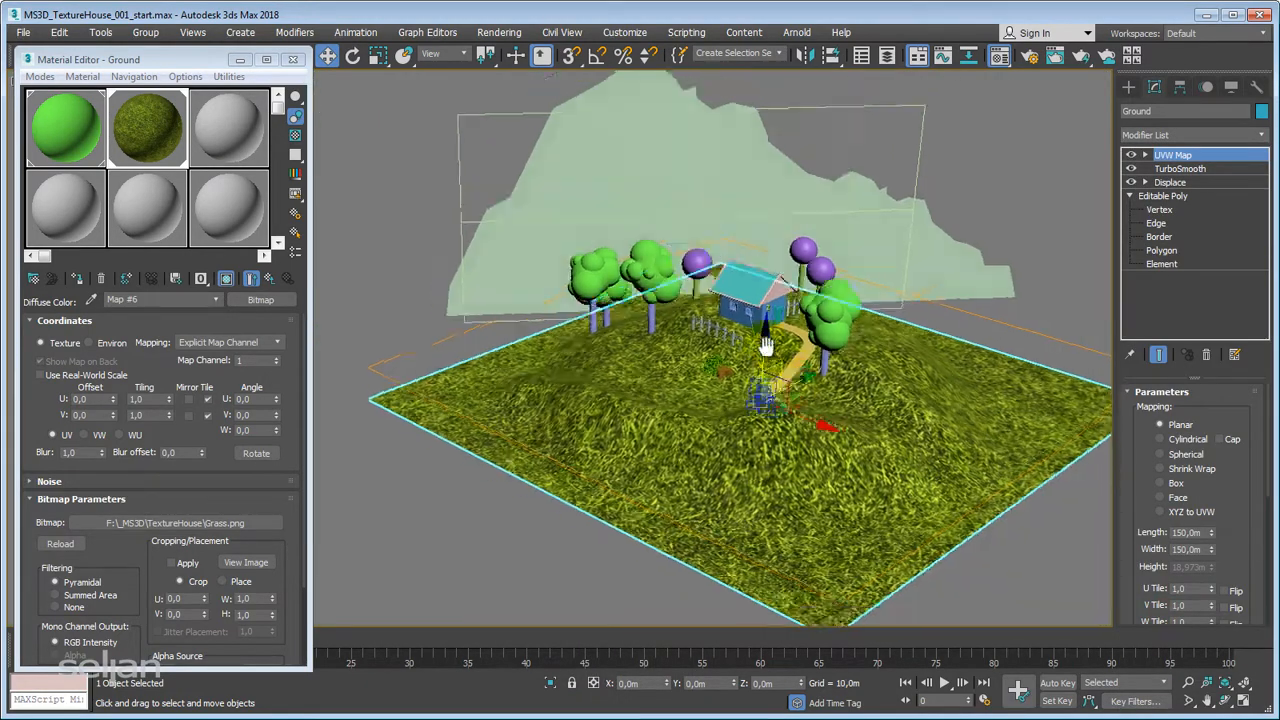
middle_click_drag(767, 348, 880, 457, "alt")
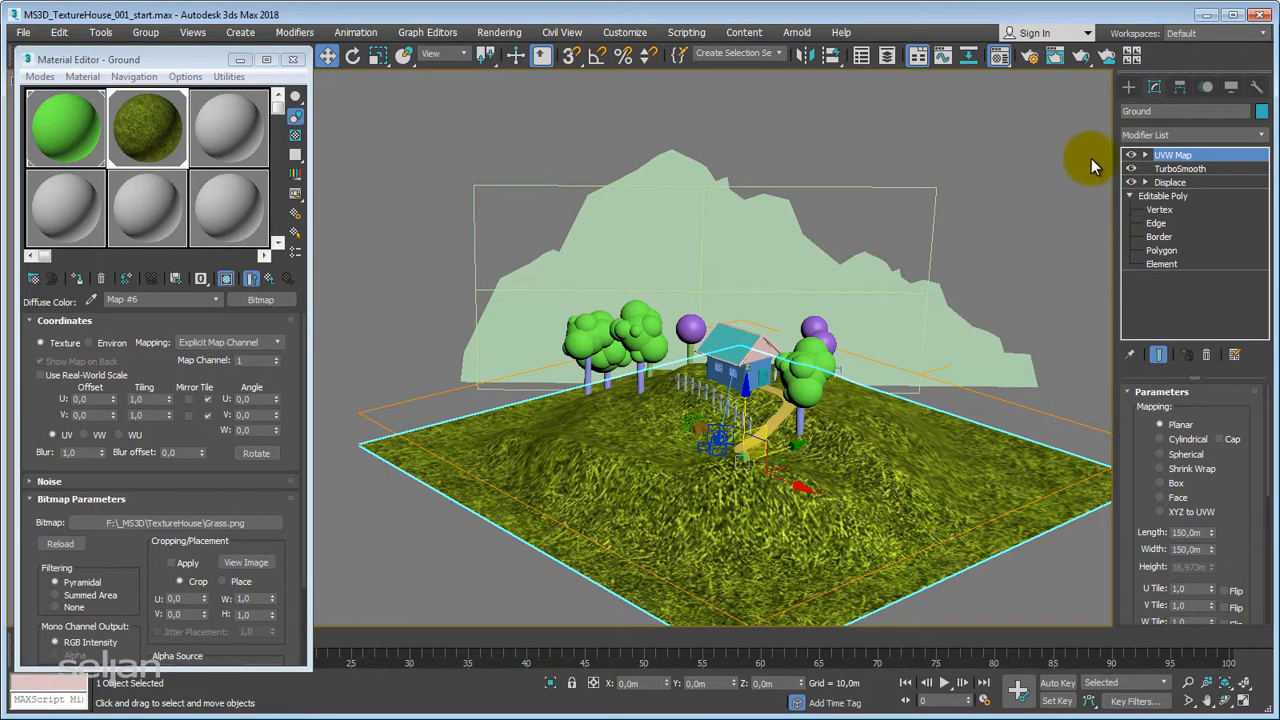
left_click(1145, 155)
left_click(1173, 169)
middle_click_drag(872, 441, 869, 410, "alt")
middle_click_drag(791, 437, 774, 450, "alt")
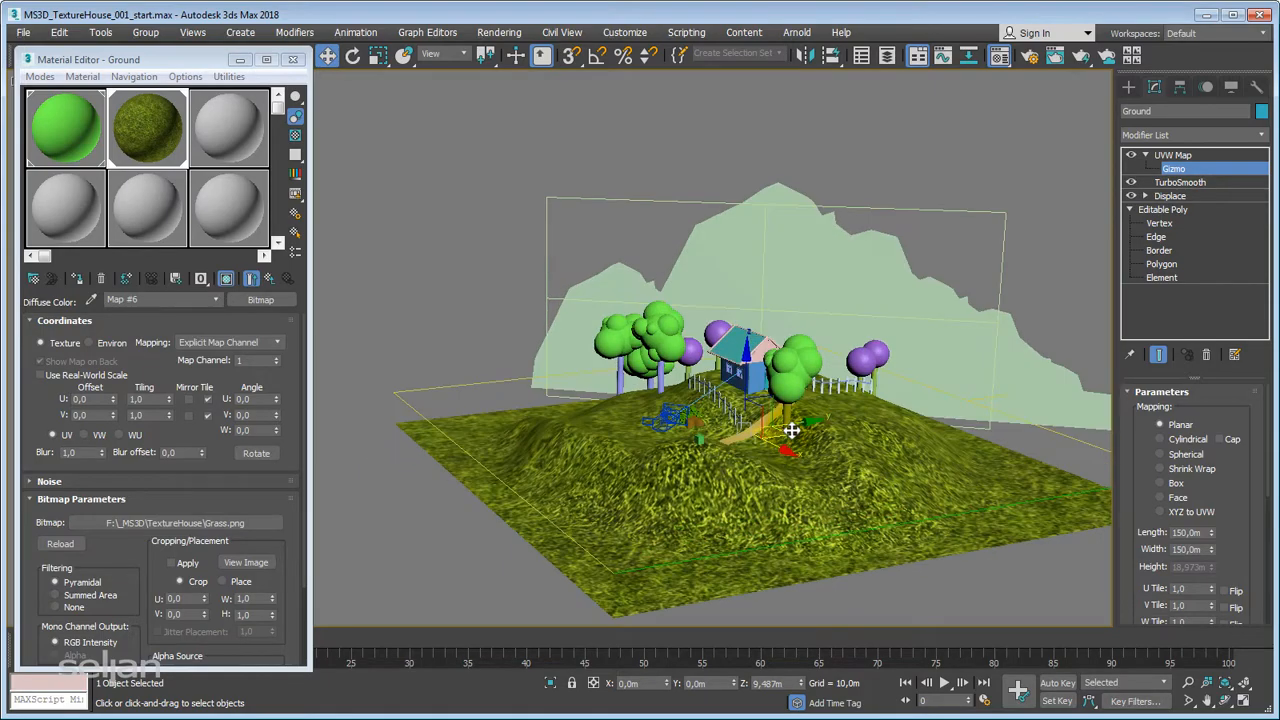
mouse_move(796, 425)
left_mouse_down()
mouse_move(780, 433)
mouse_move(793, 430)
left_mouse_up()
middle_click_drag(785, 438, 658, 422, "alt")
scroll(658, 422, "down", 3)
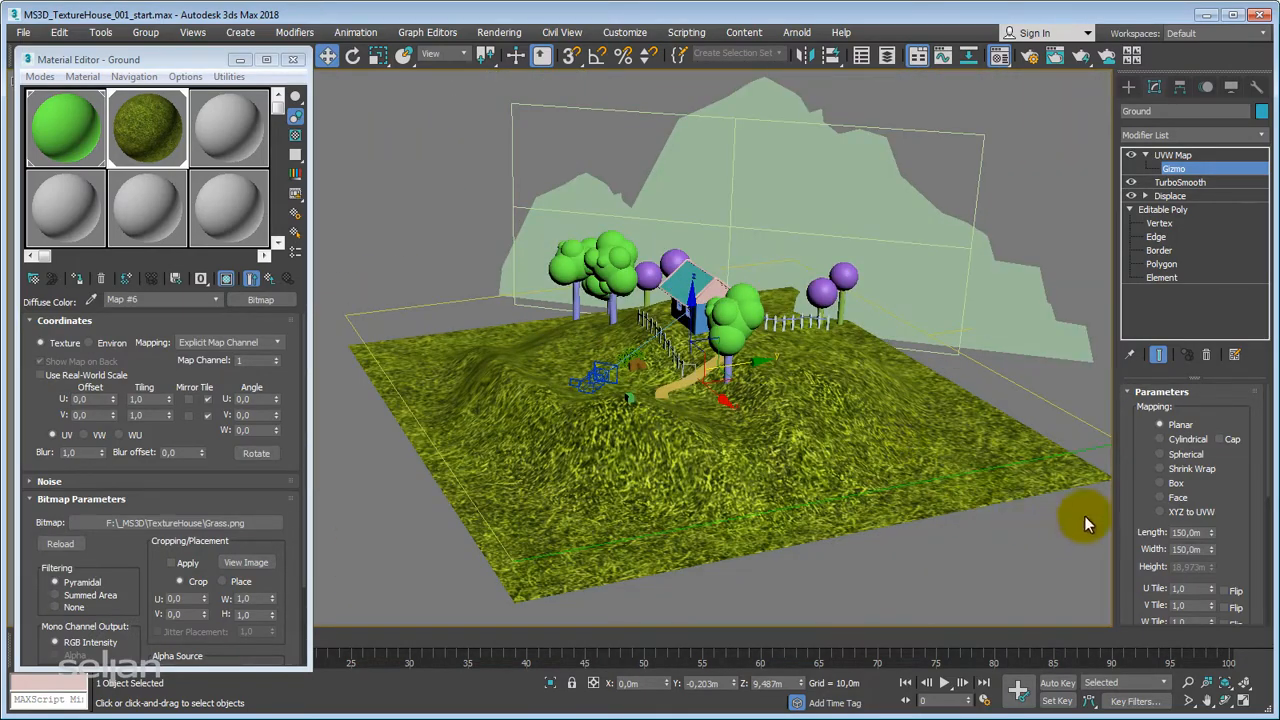
Step: Set the ground's UVW Map U Tile and V Tile to 10 and leave gizmo editing
scroll(1157, 420, "down", 2)
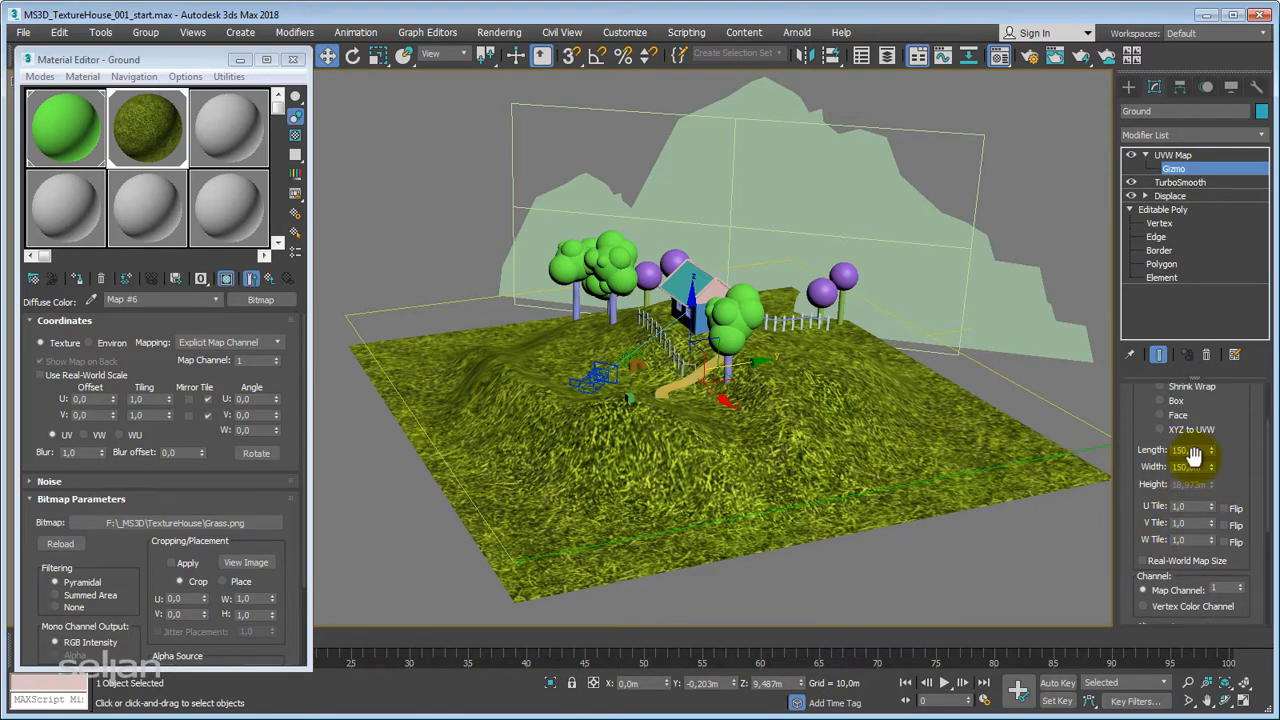
double_click(1180, 506)
type("10")
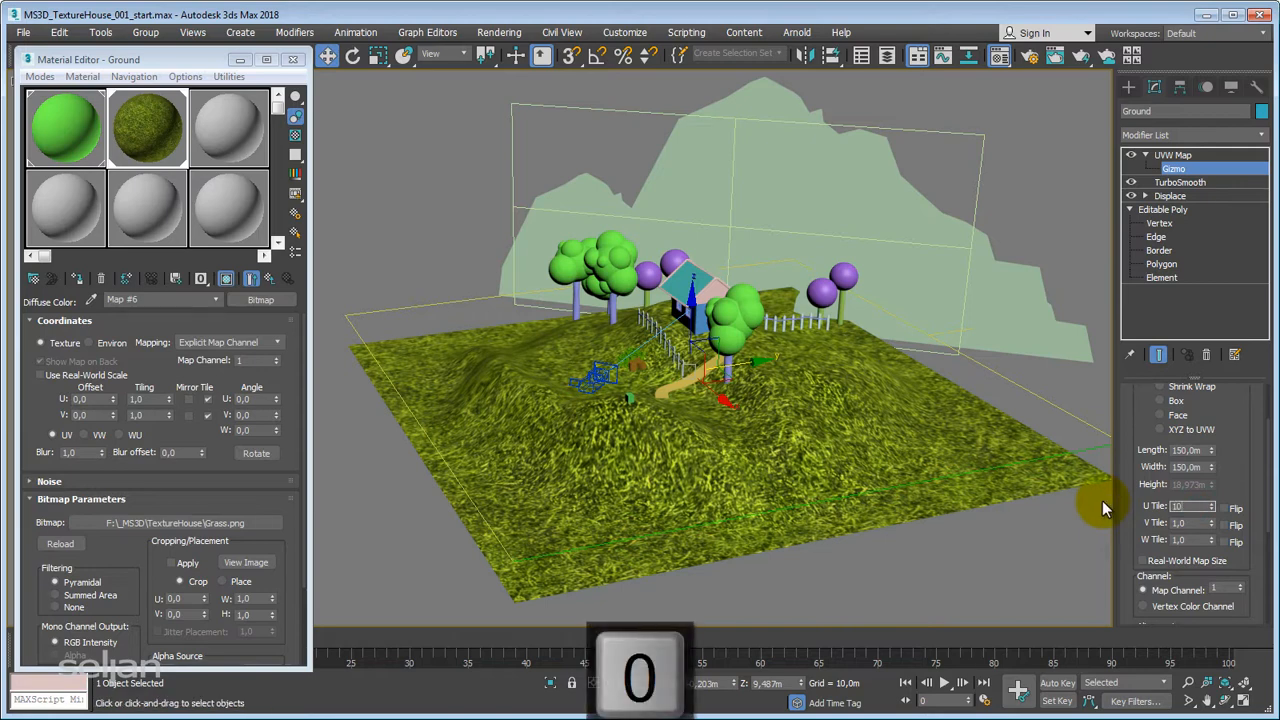
key("Tab")
type("1")
key("Tab")
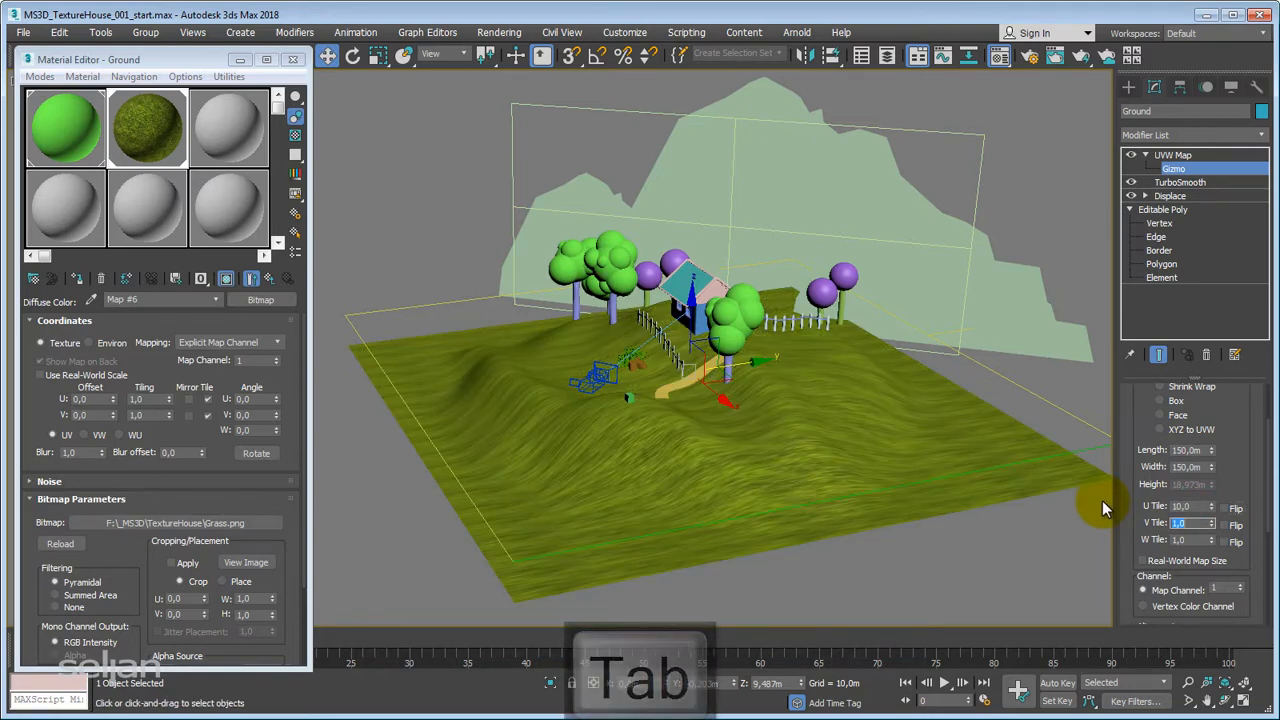
type("10")
key("Return")
scroll(846, 458, "up", 8)
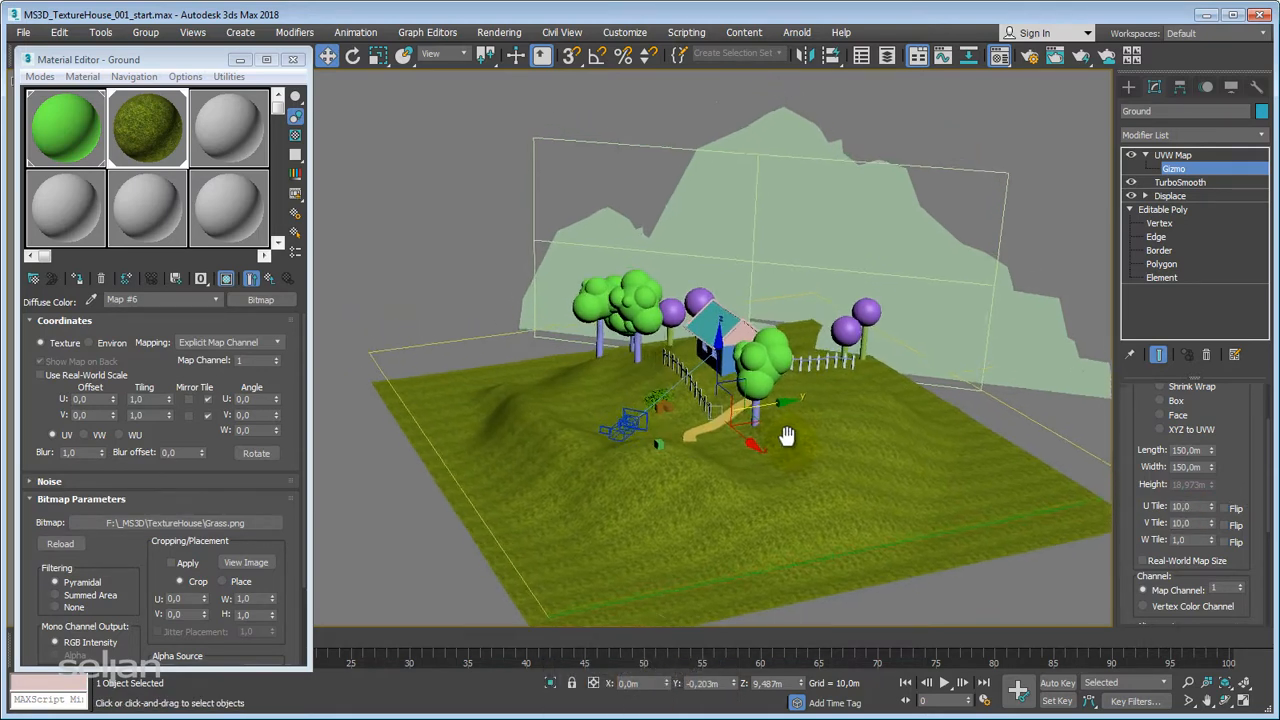
middle_click_drag(792, 477, 795, 505)
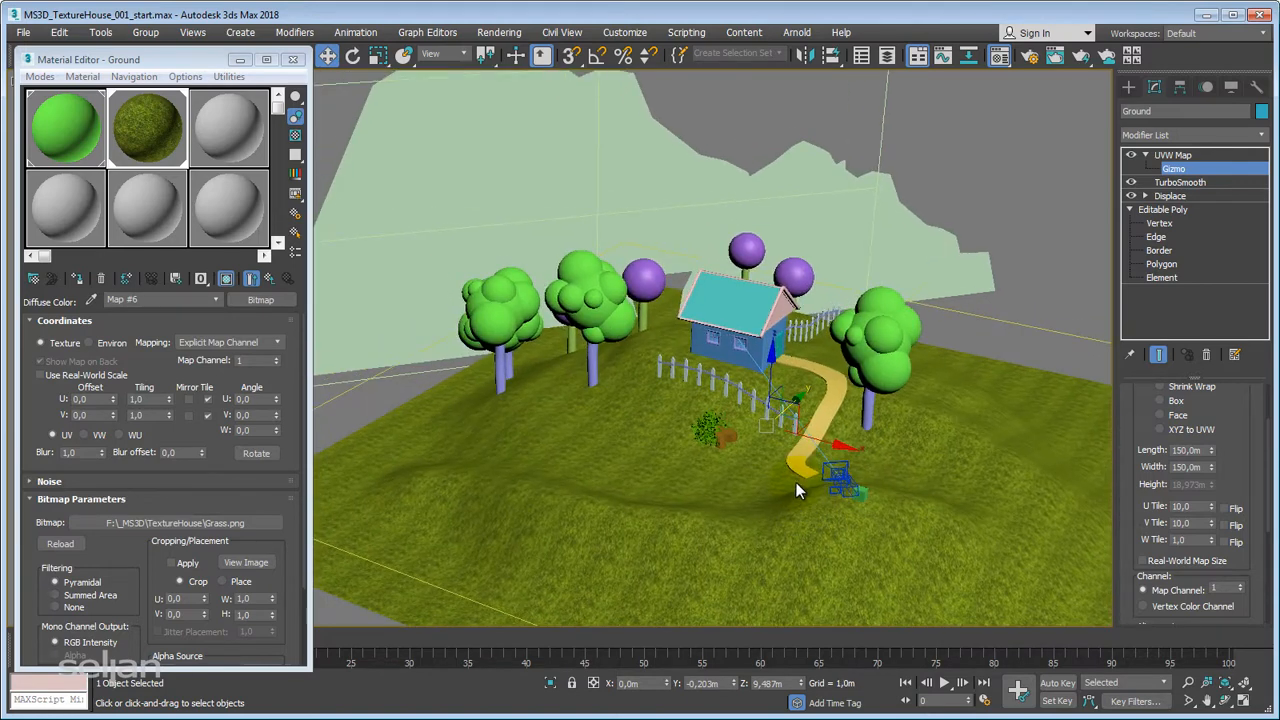
left_click(1173, 155)
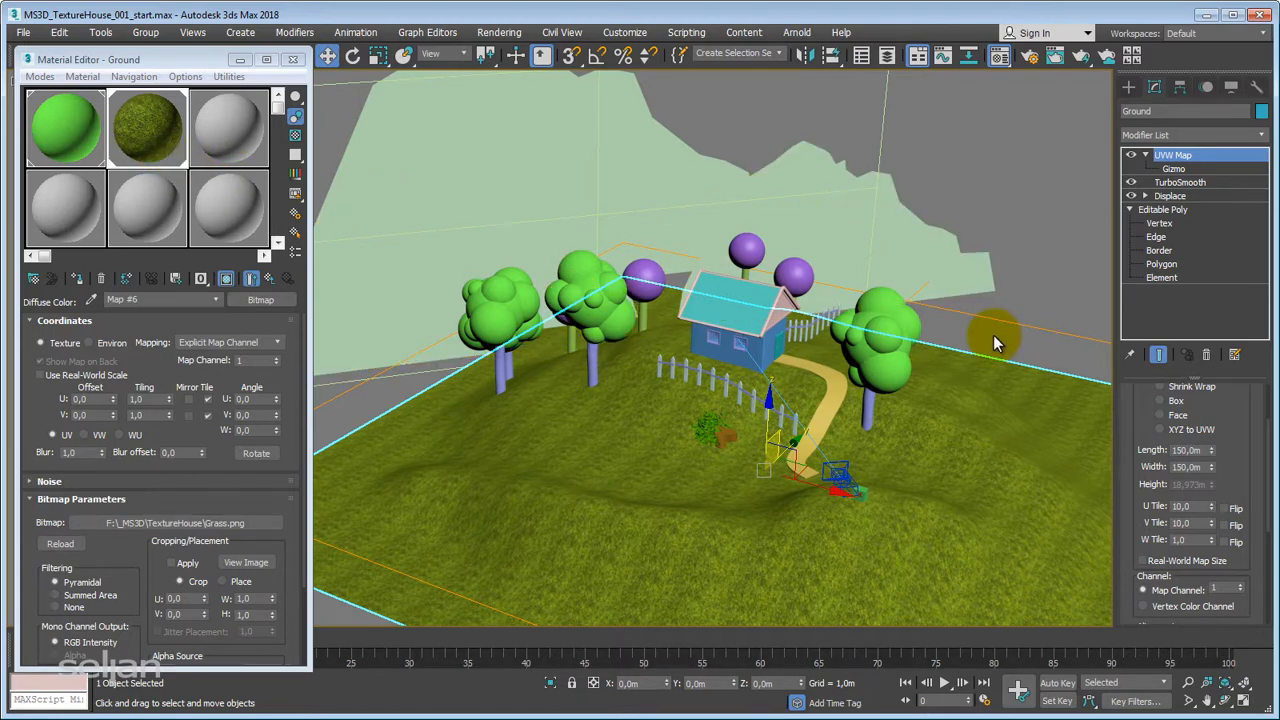
Step: Test-render a perspective close-up of the fence, path and house to check the tiled grass, and close the render
mouse_move(972, 301)
middle_mouse_down()
mouse_move(963, 295)
mouse_move(924, 340)
mouse_move(924, 309)
mouse_move(952, 305)
mouse_move(967, 279)
middle_mouse_up()
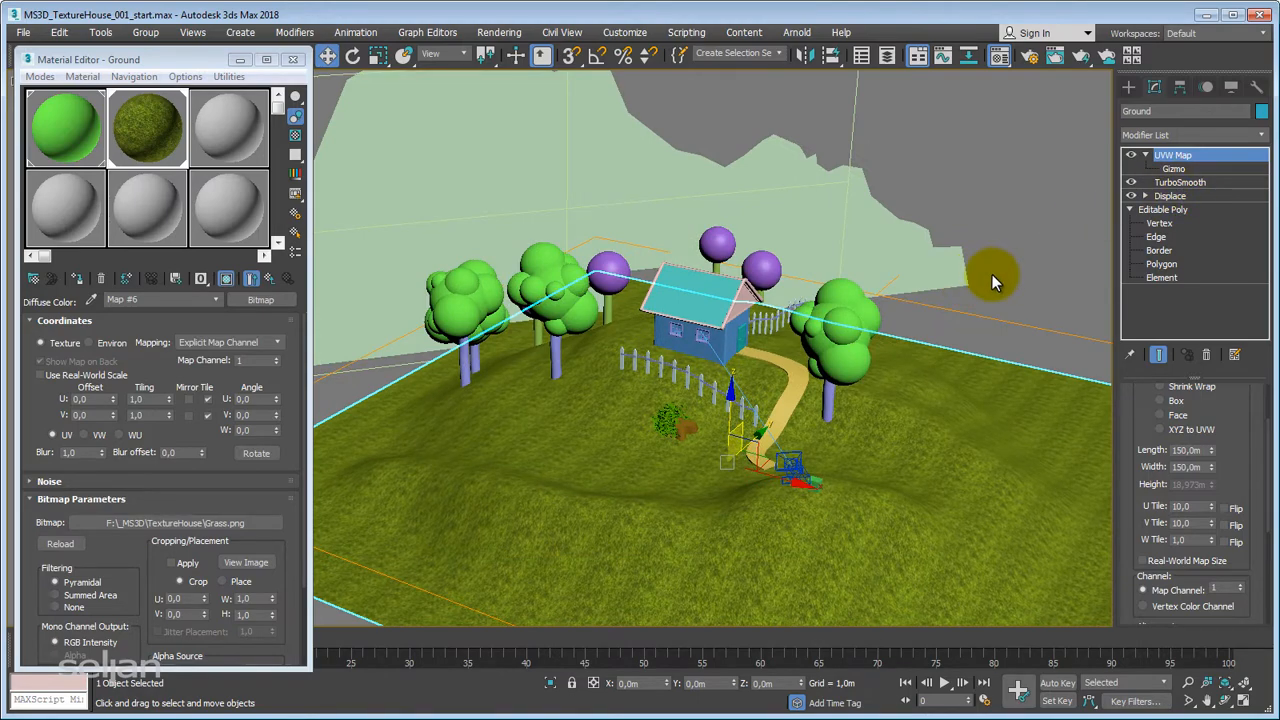
middle_click_drag(943, 382, 921, 383, "alt")
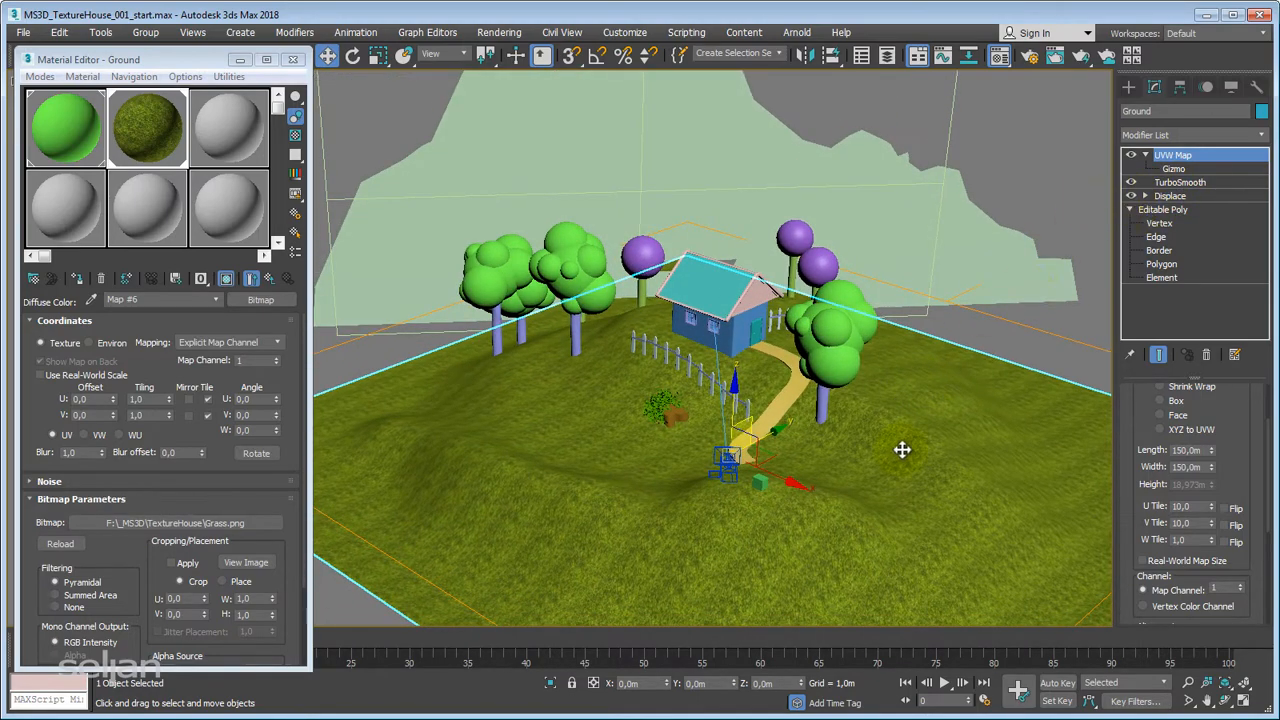
middle_click_drag(789, 454, 797, 453)
scroll(671, 471, "up", 3)
scroll(669, 486, "up", 1)
scroll(766, 349, "up", 3)
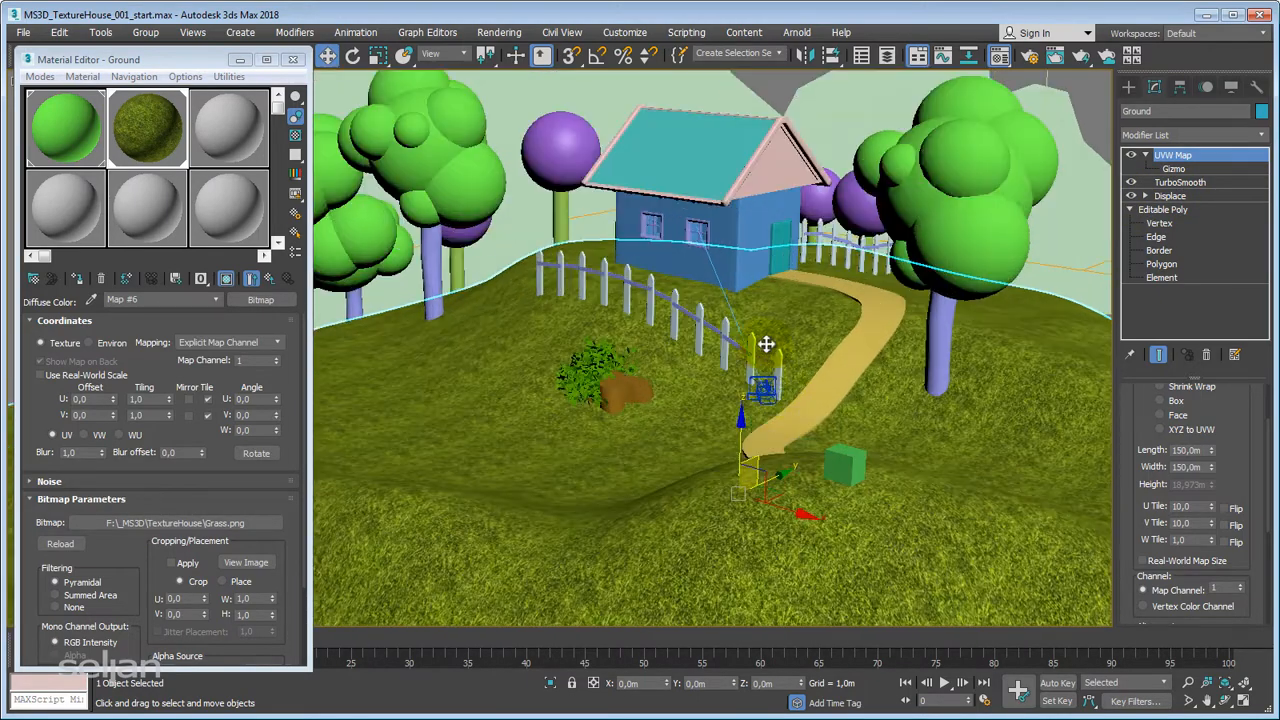
scroll(708, 428, "up", 3)
scroll(670, 429, "up", 2)
scroll(663, 449, "up", 3)
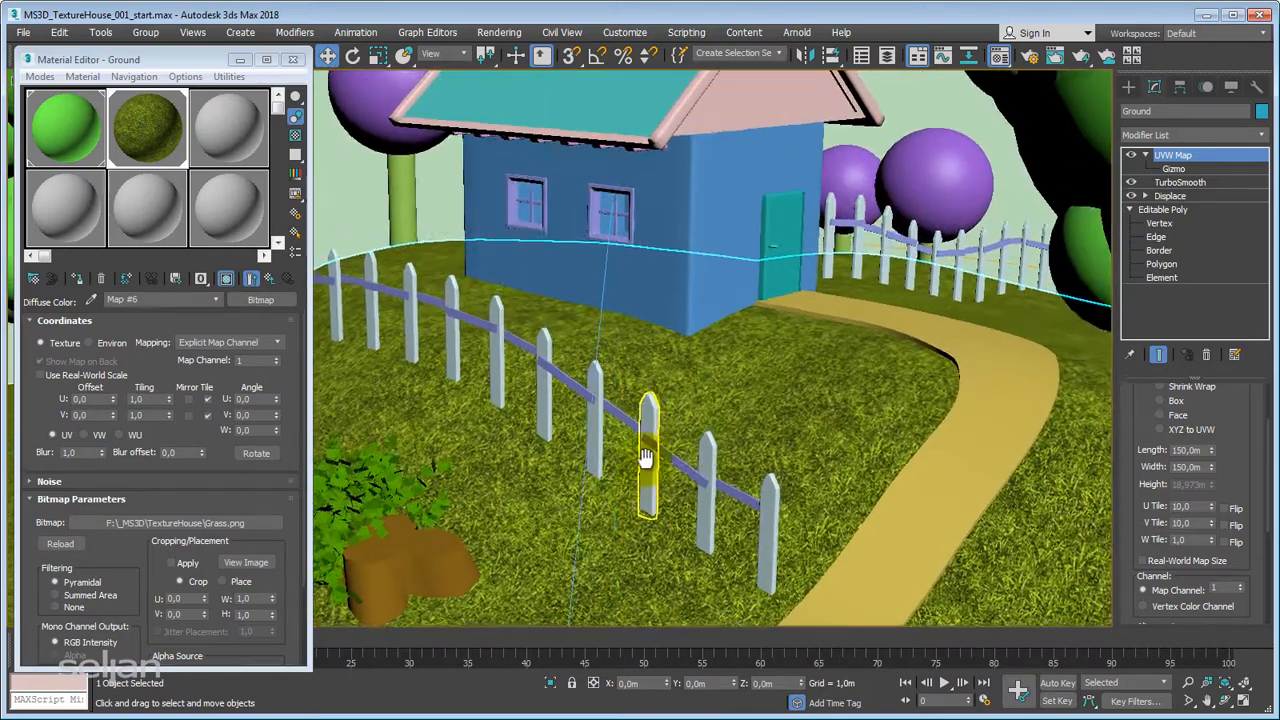
middle_click_drag(663, 451, 664, 459)
key("shift+q")
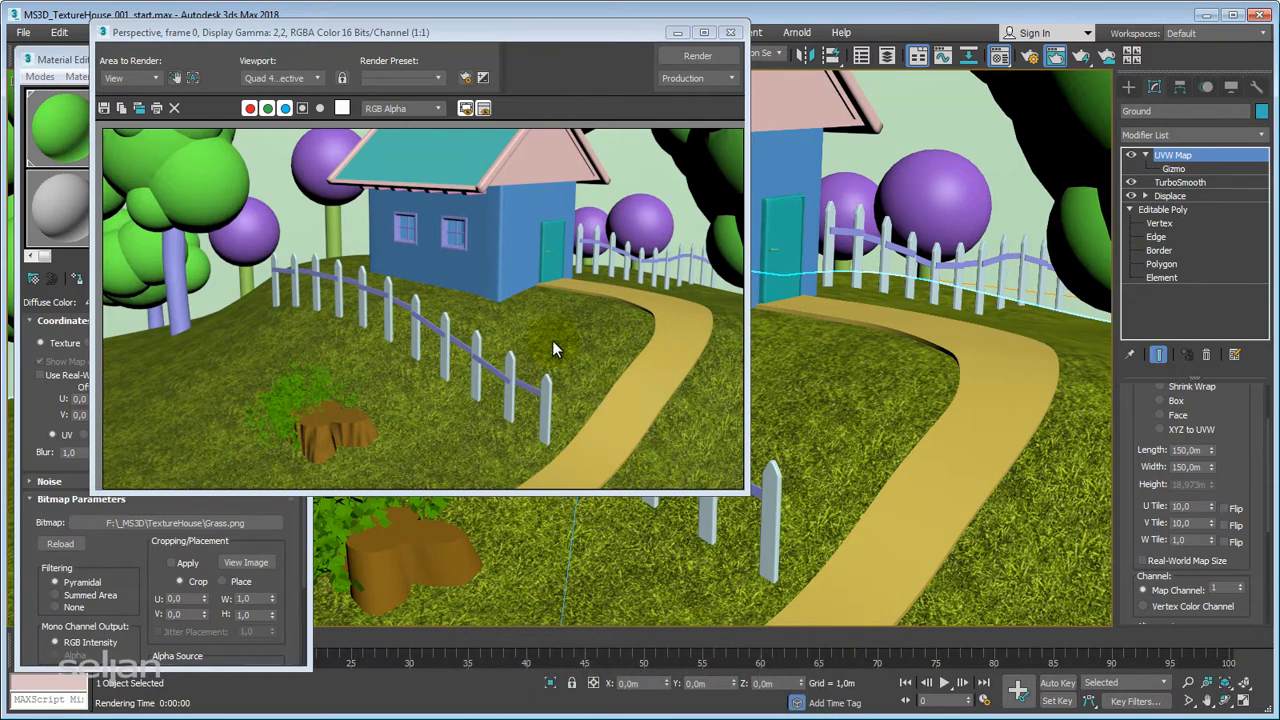
left_click(735, 36)
Step: Examine the tiled grass up close at the fence and from above across the terrain for scale and repetition
scroll(832, 503, "down", 4)
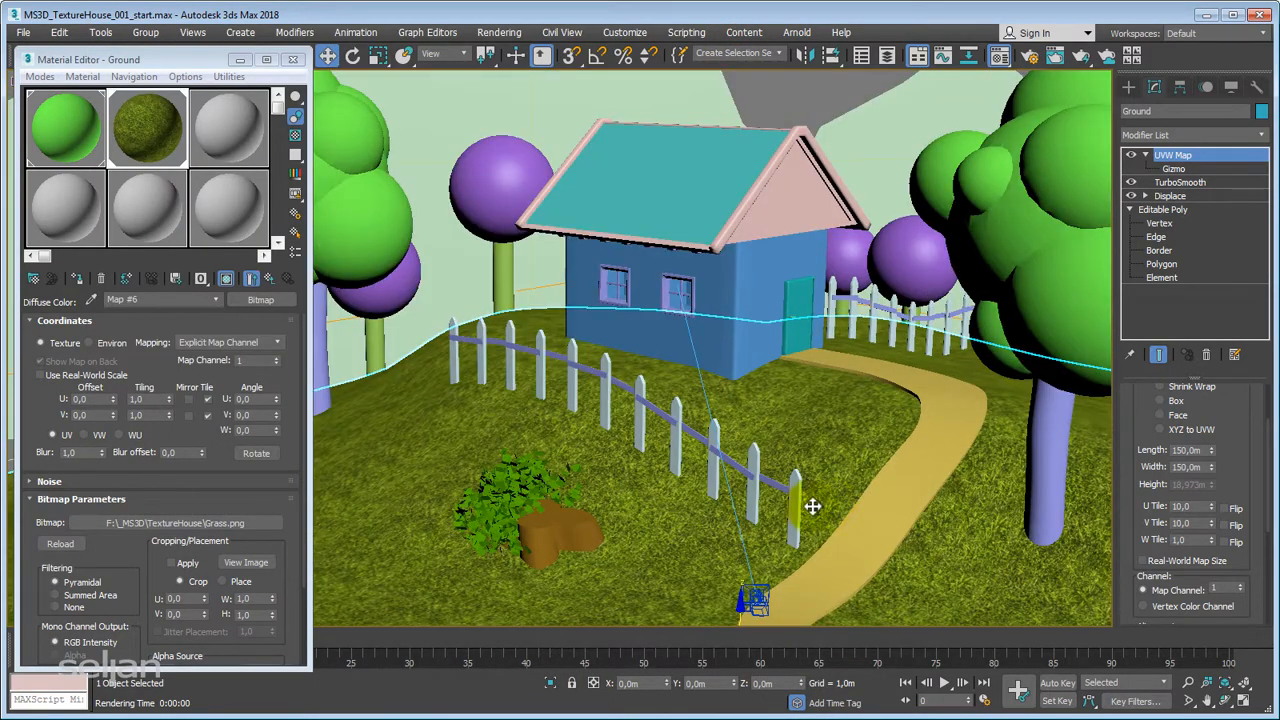
scroll(657, 480, "down", 3)
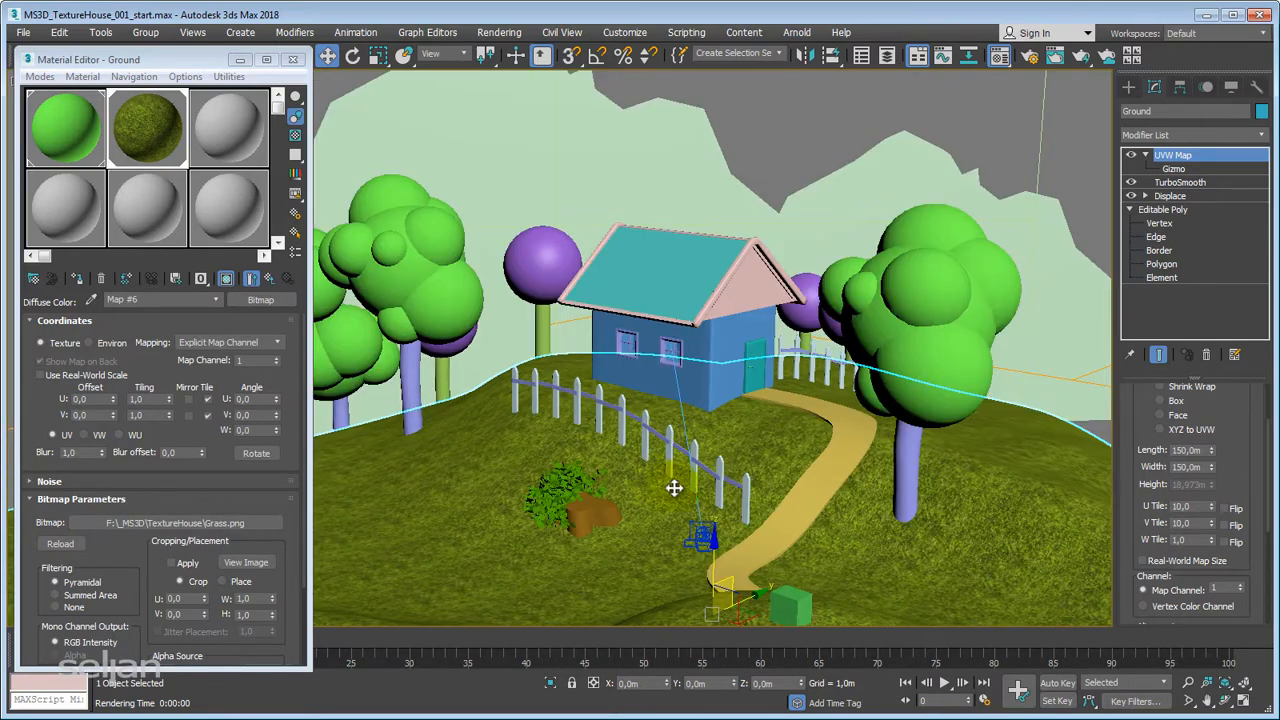
scroll(677, 480, "up", 5)
scroll(688, 479, "up", 3)
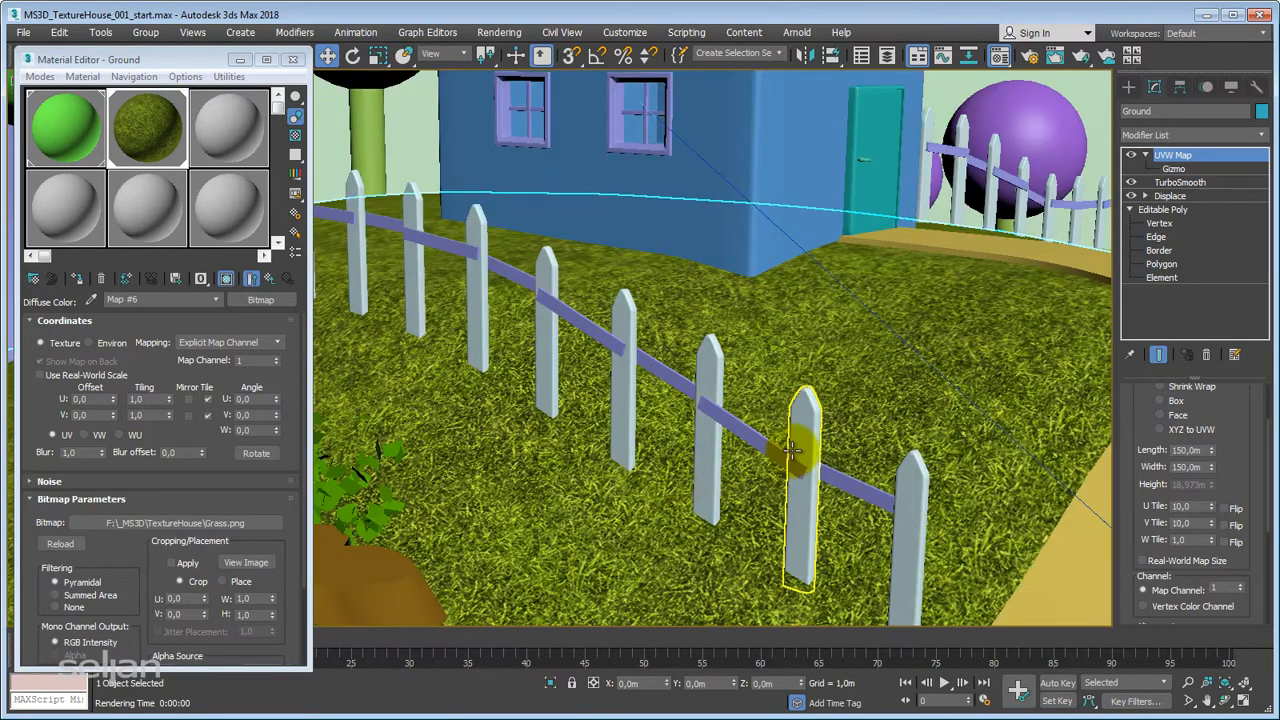
scroll(794, 448, "down", 5)
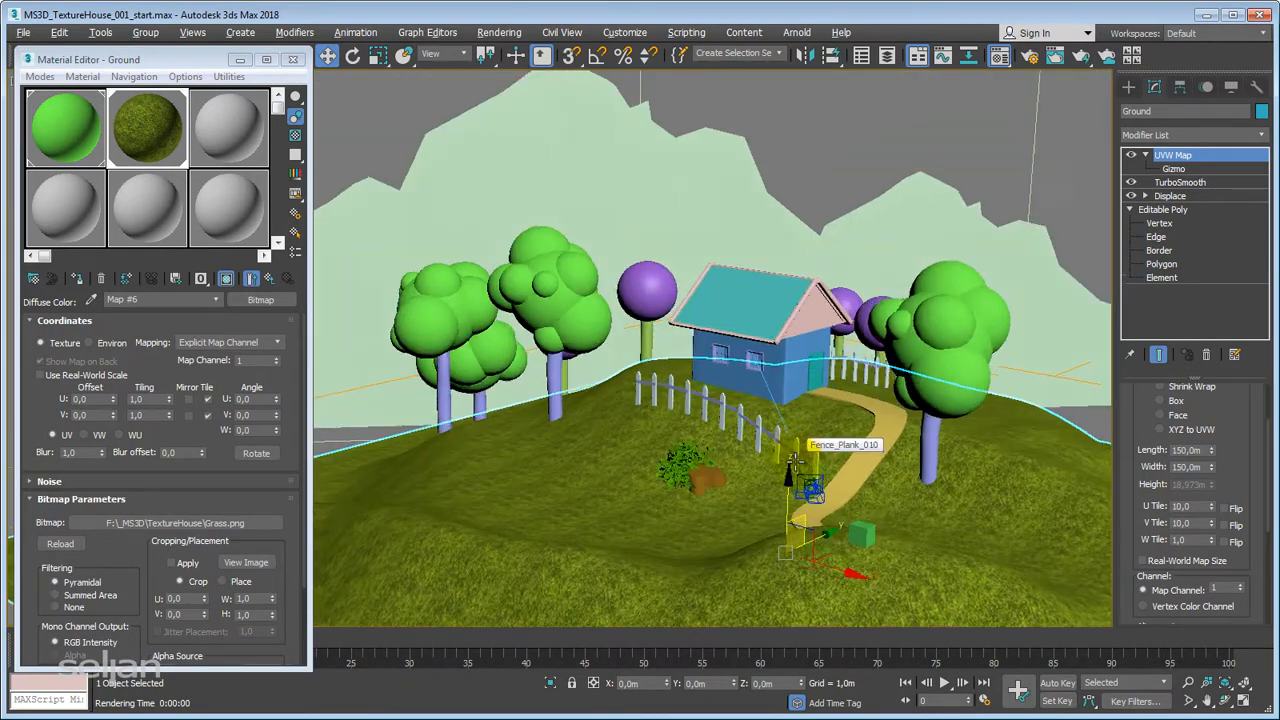
middle_click_drag(794, 448, 740, 358, "alt")
scroll(767, 448, "down", 2)
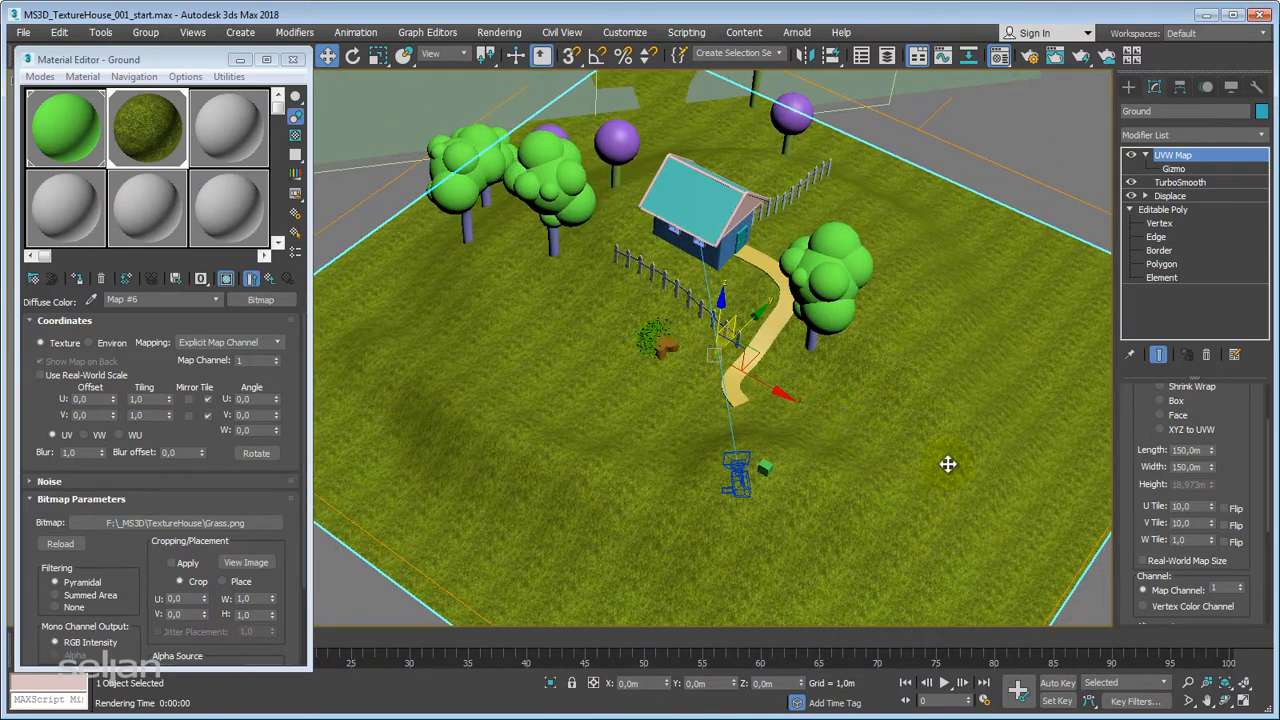
middle_click_drag(838, 458, 863, 514)
scroll(829, 491, "up", 3)
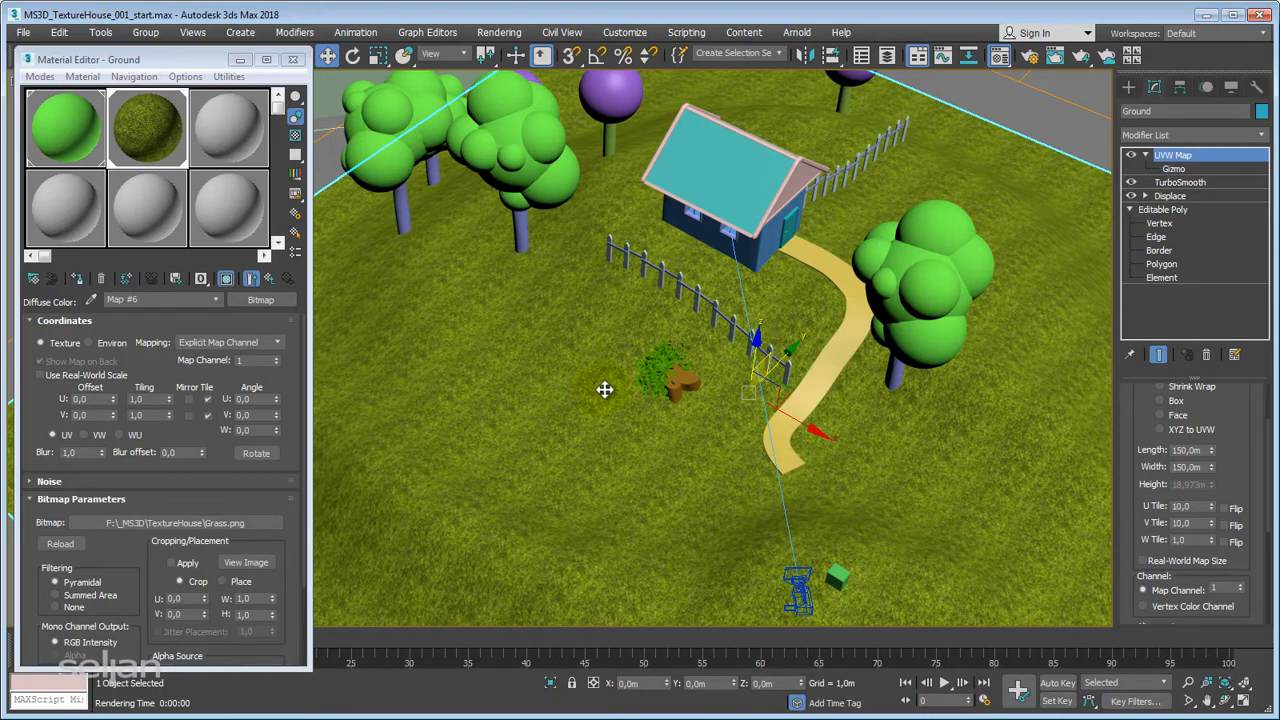
middle_click_drag(605, 390, 586, 455, "alt")
scroll(589, 405, "up", 4)
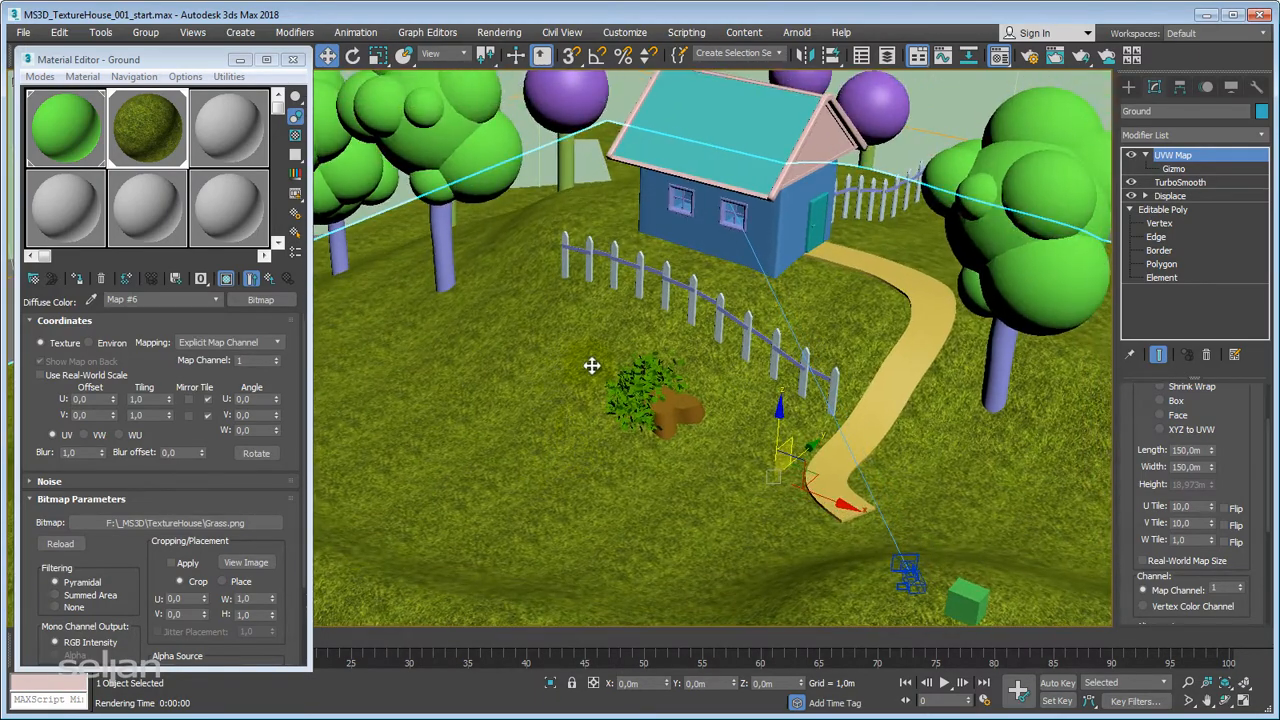
Step: Review the Ground material's list of maps and open the Grass.png bitmap assigned to Diffuse Color
middle_click_drag(649, 364, 618, 400)
mouse_move(618, 400)
middle_mouse_down("alt")
mouse_move(617, 375)
mouse_move(639, 367)
mouse_move(637, 388)
middle_mouse_up("alt")
scroll(618, 377, "up", 3)
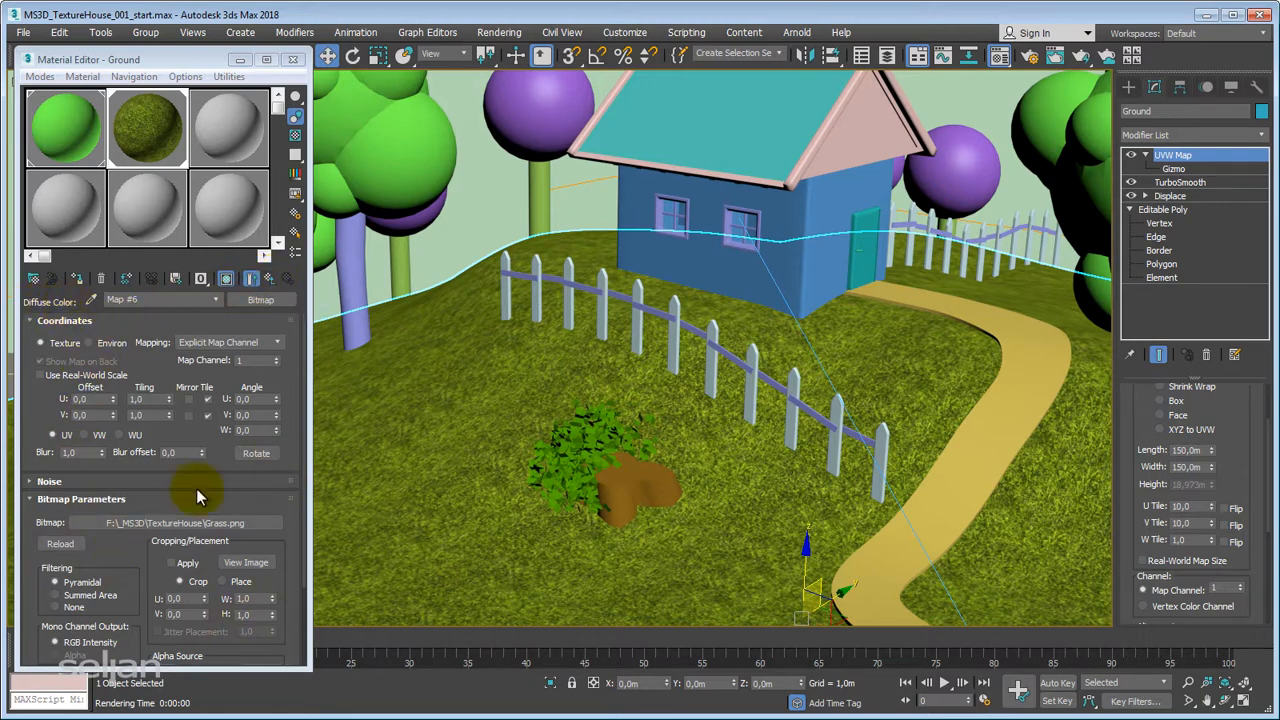
left_click(270, 287)
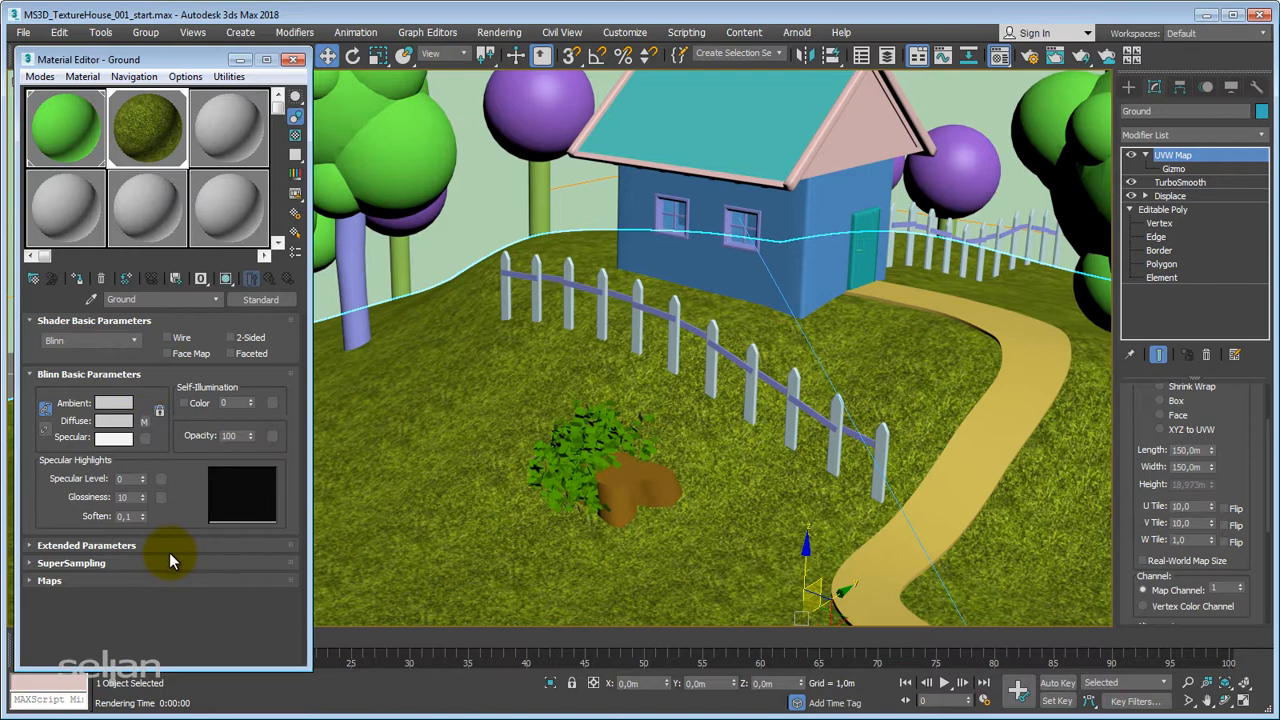
left_click(45, 582)
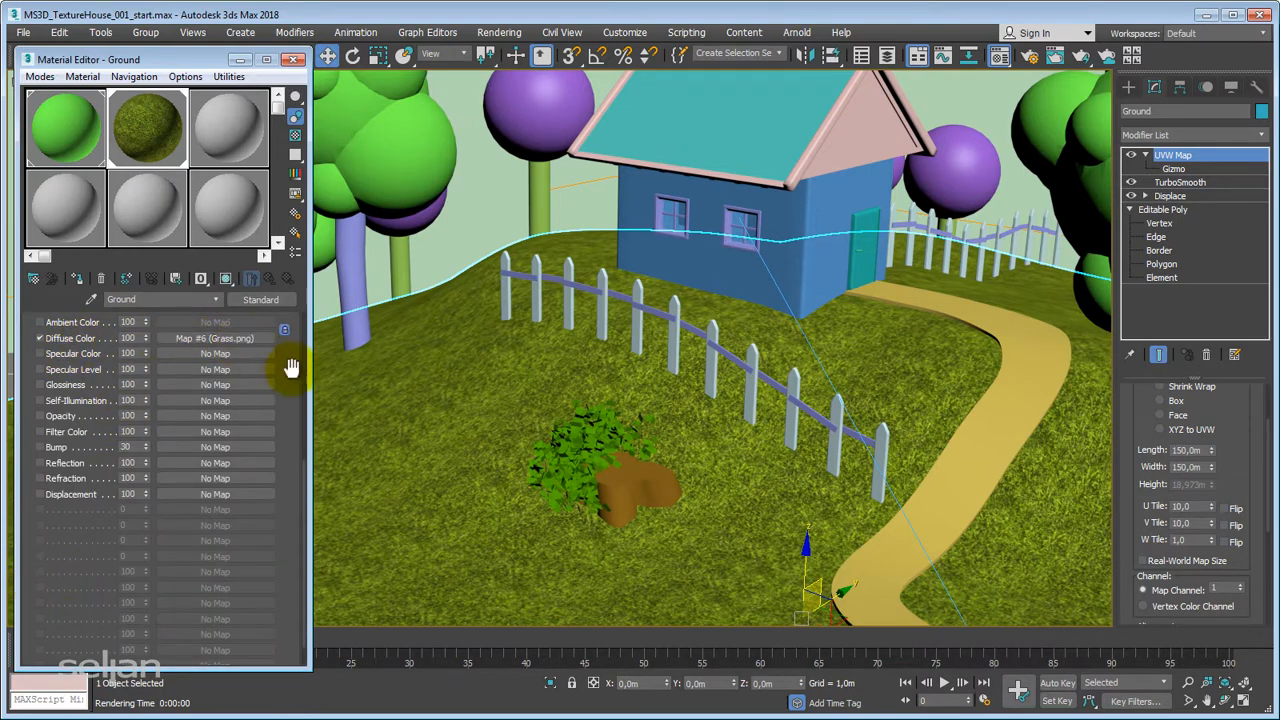
left_click_drag(291, 363, 284, 461)
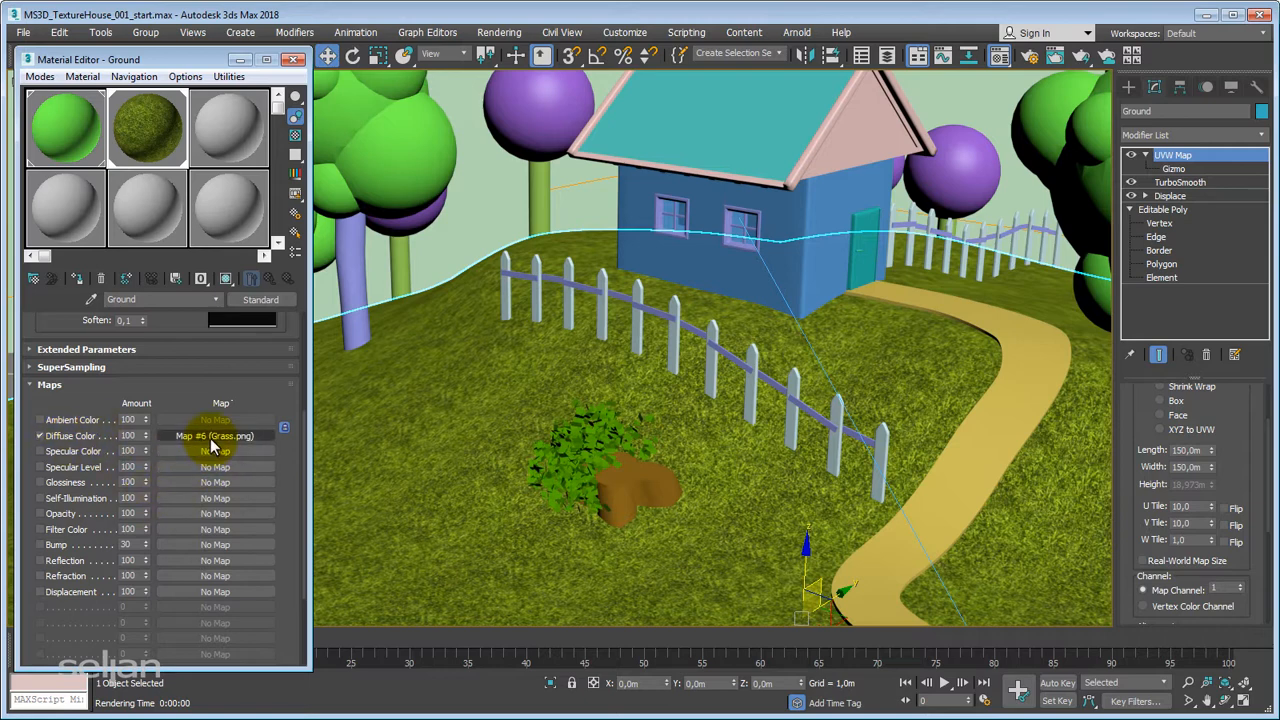
left_click(210, 437)
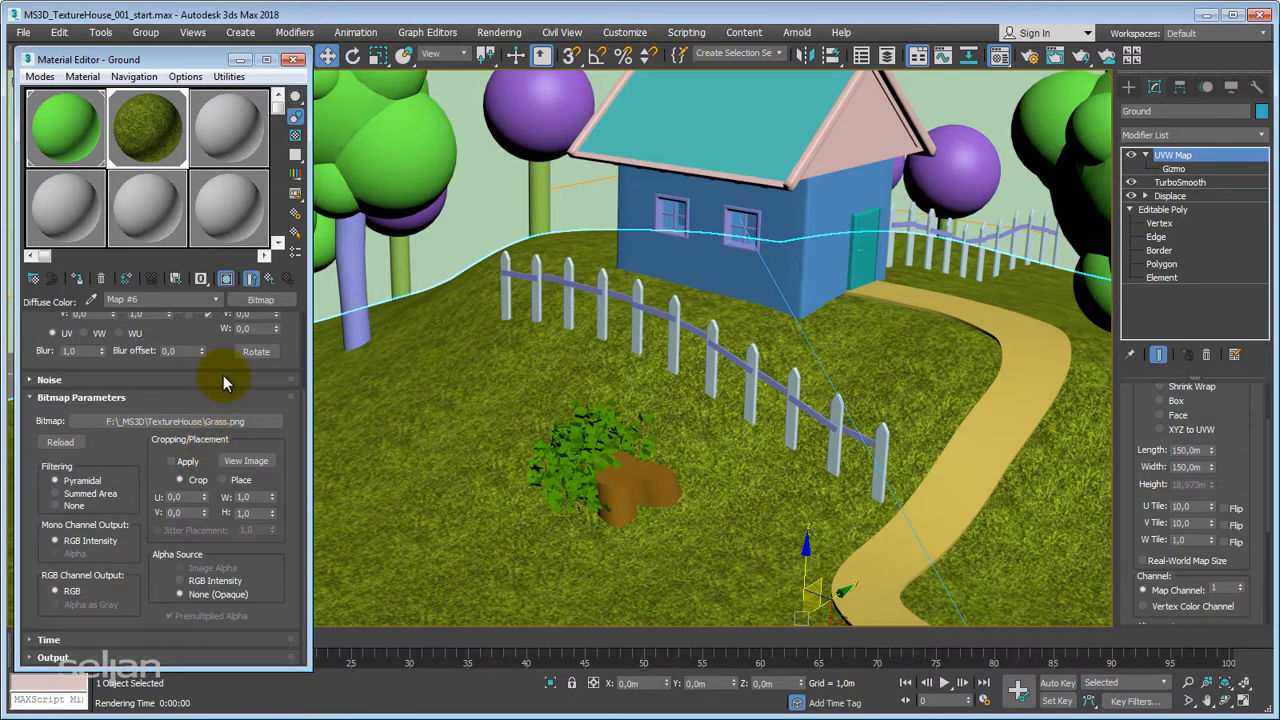
left_click_drag(219, 370, 186, 523)
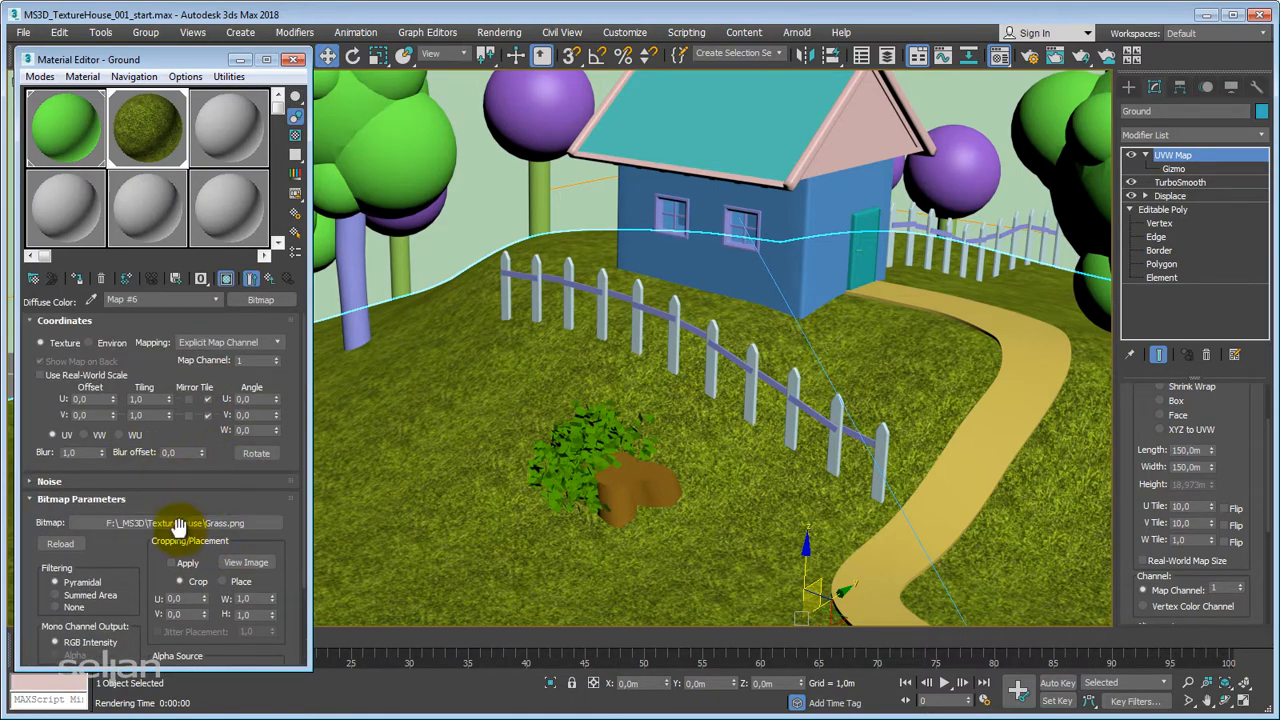
Step: Replace the Ground material's diffuse bitmap with a Mix map, keeping the old map as a sub-map, and show it shaded in the viewport
left_click(270, 305)
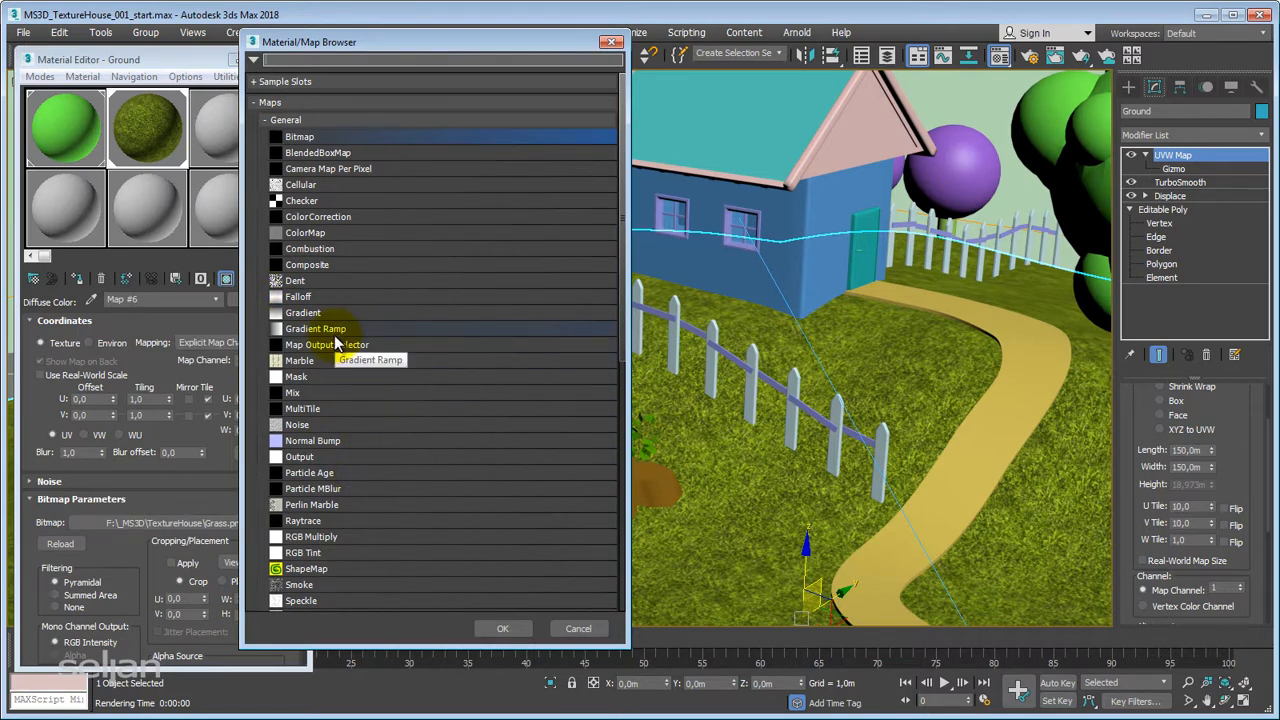
double_click(295, 394)
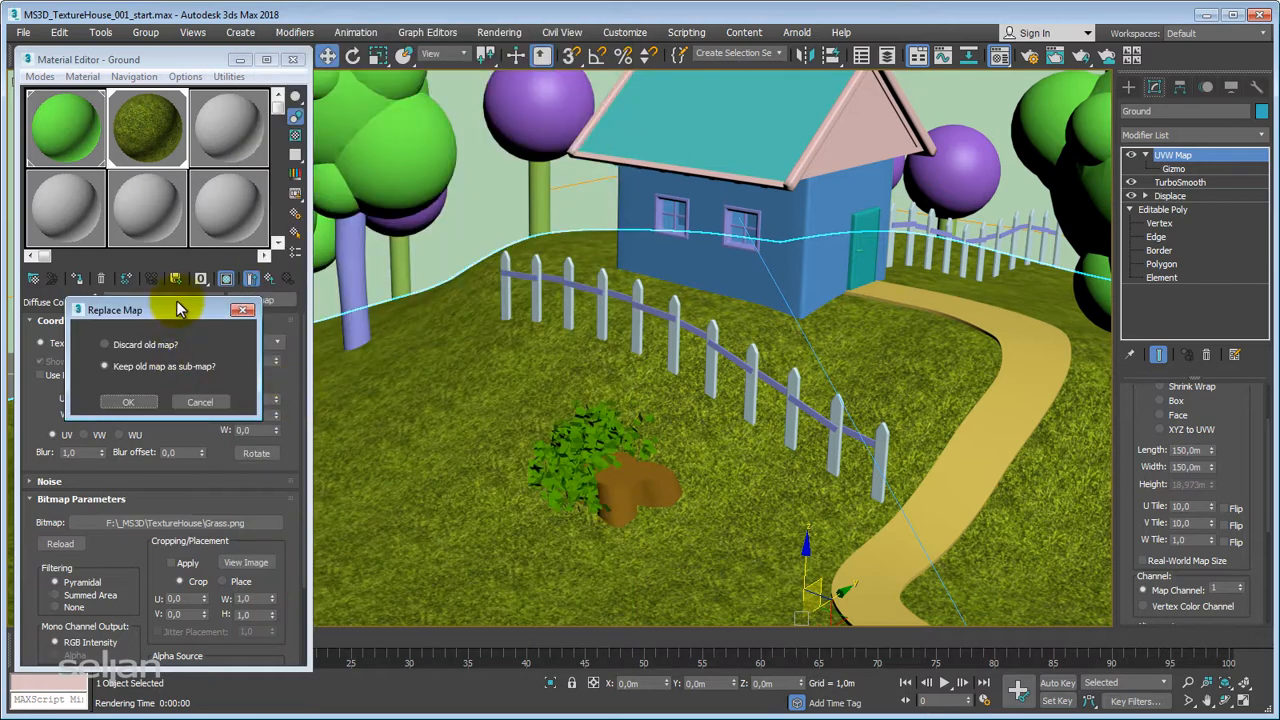
left_click_drag(185, 310, 500, 290)
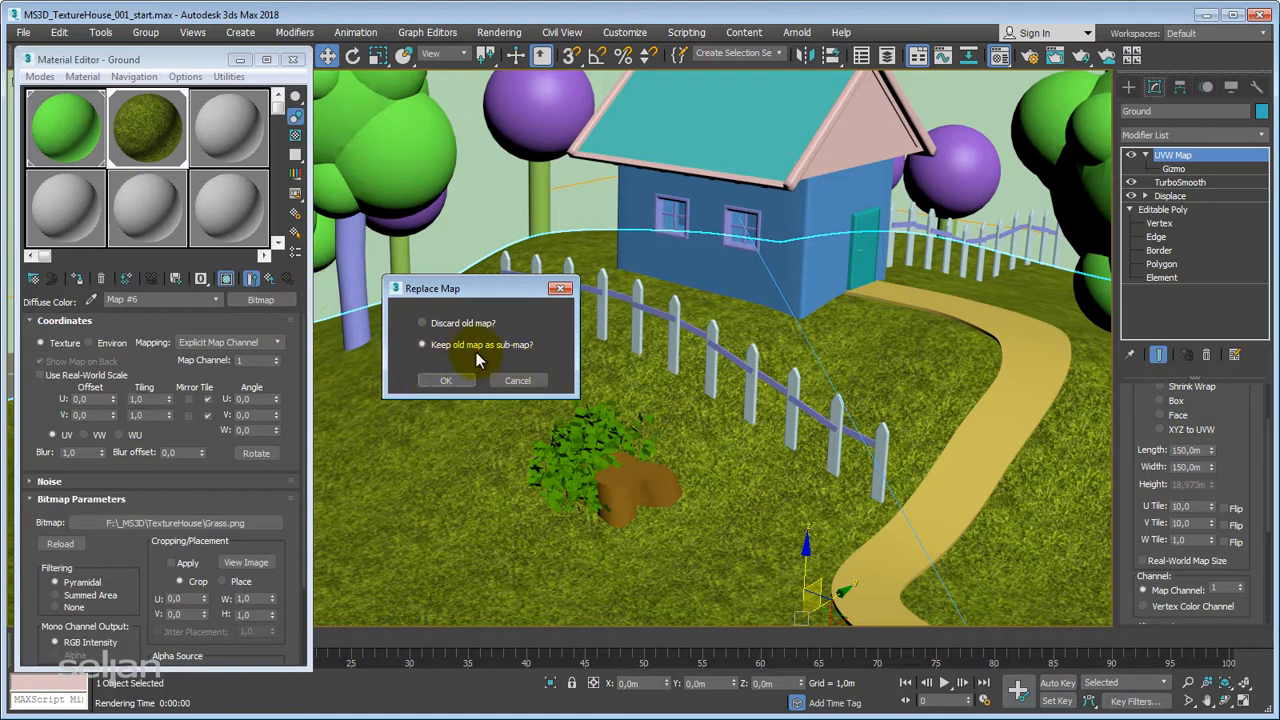
left_click(427, 382)
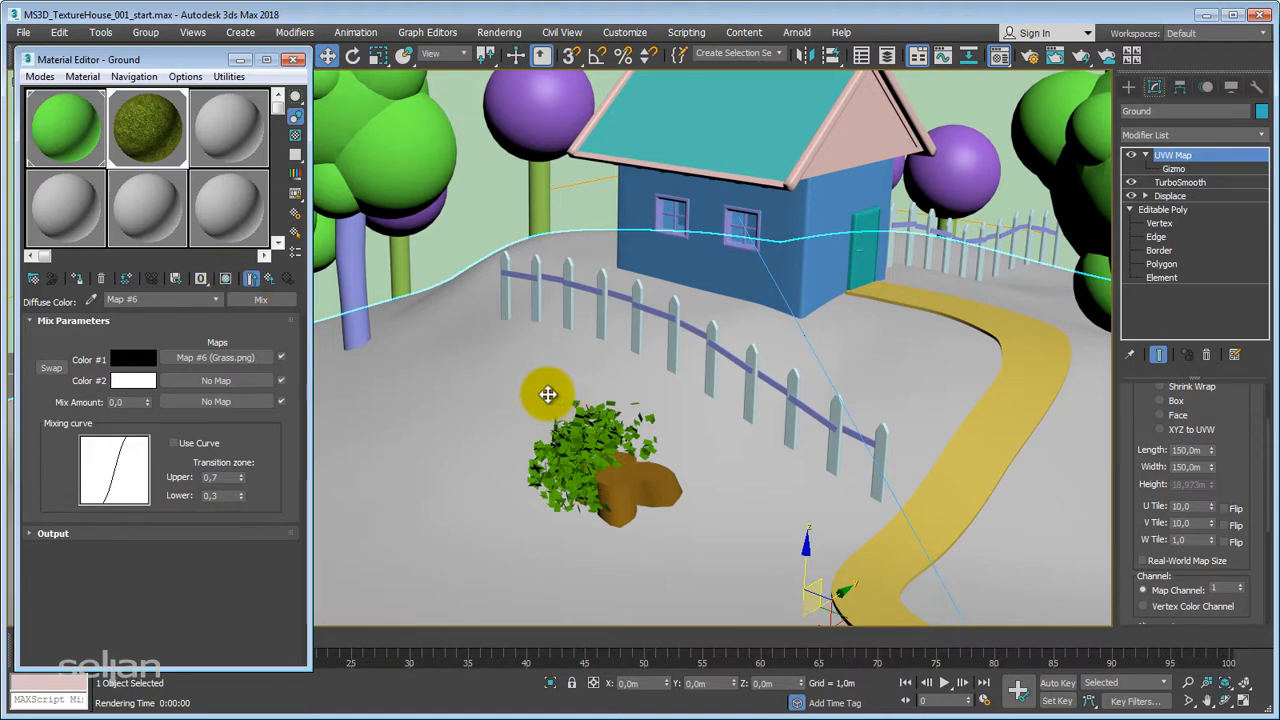
left_click(228, 282)
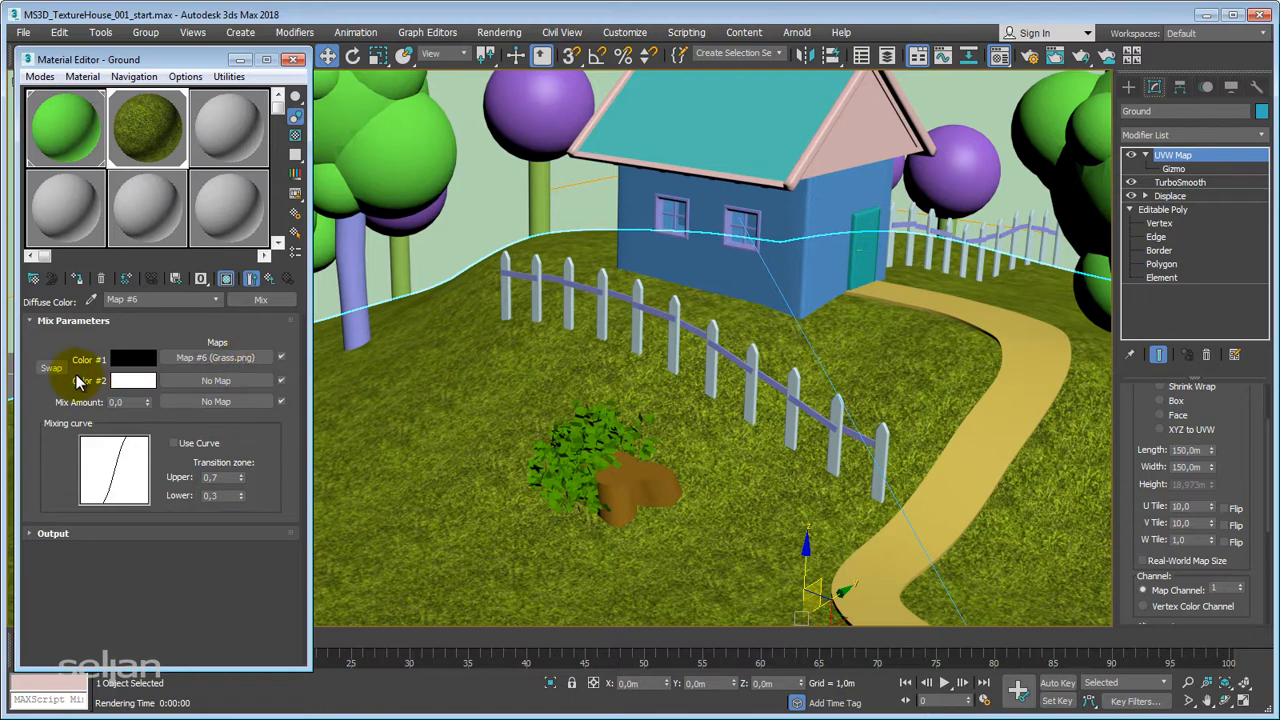
Step: Load Pebbles.jpg as a Bitmap into Color #2 of the Mix map and show it shaded in the viewport
left_click(232, 382)
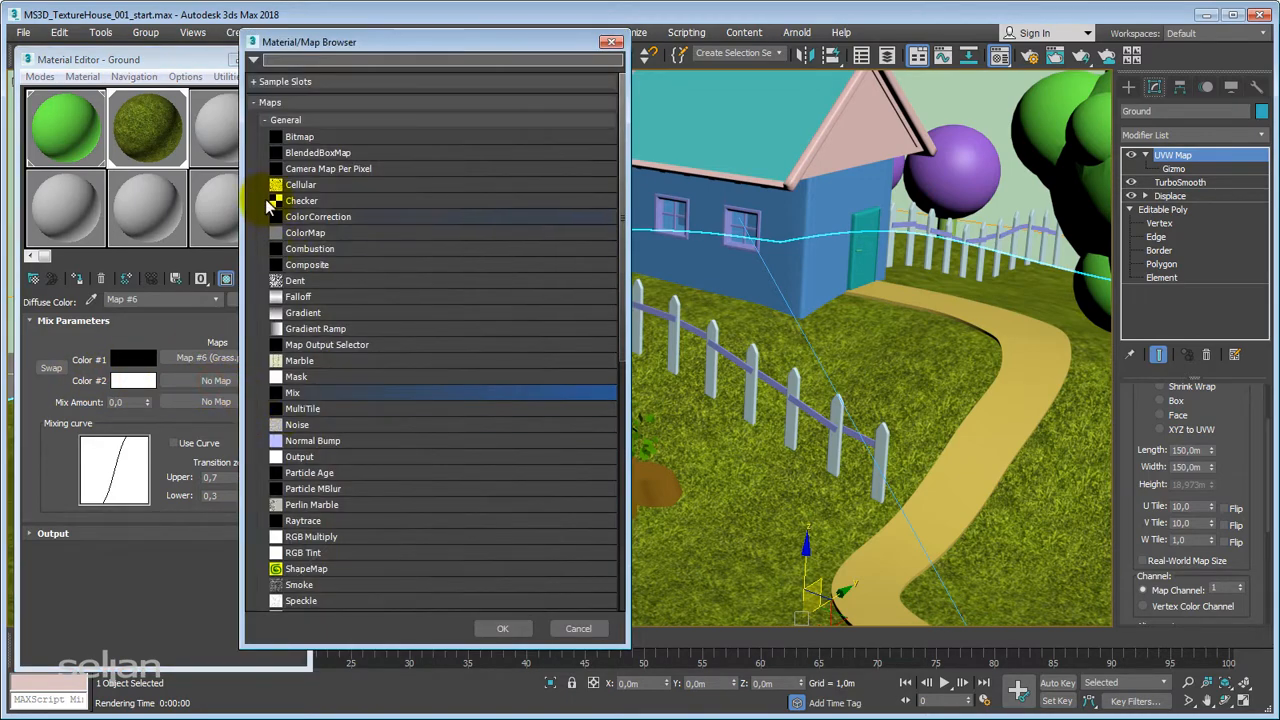
double_click(299, 137)
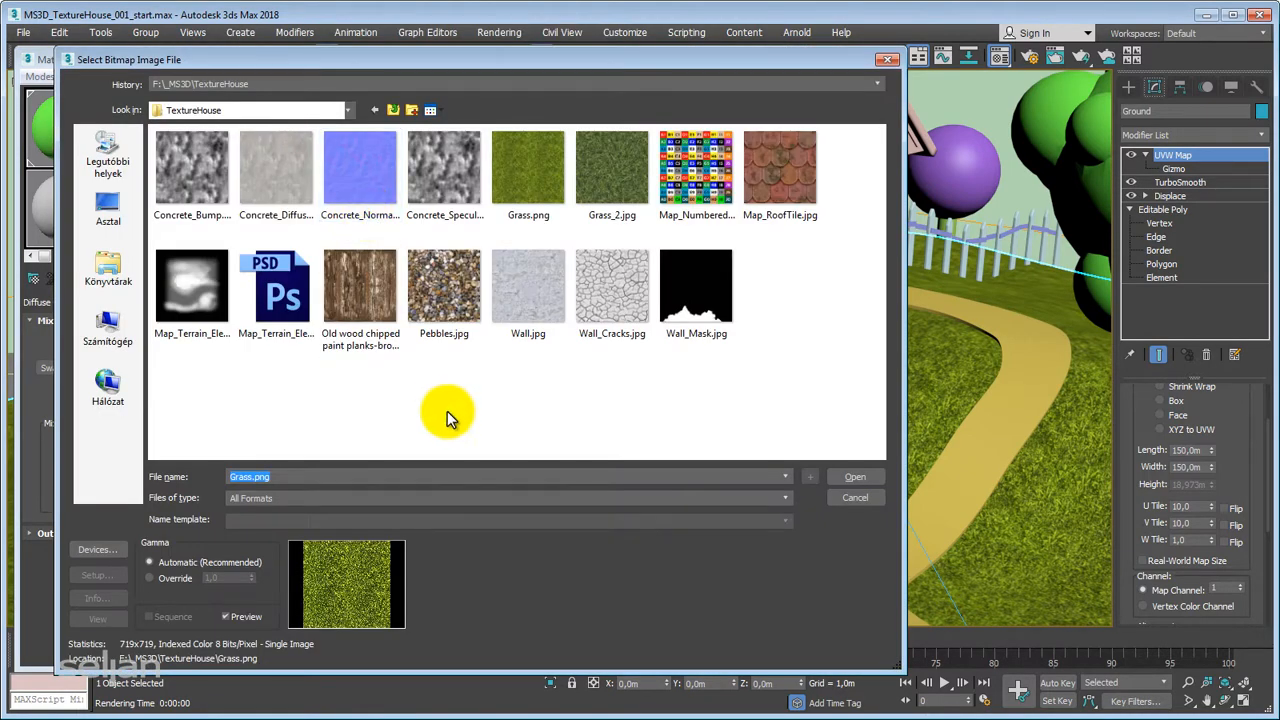
left_click(444, 290)
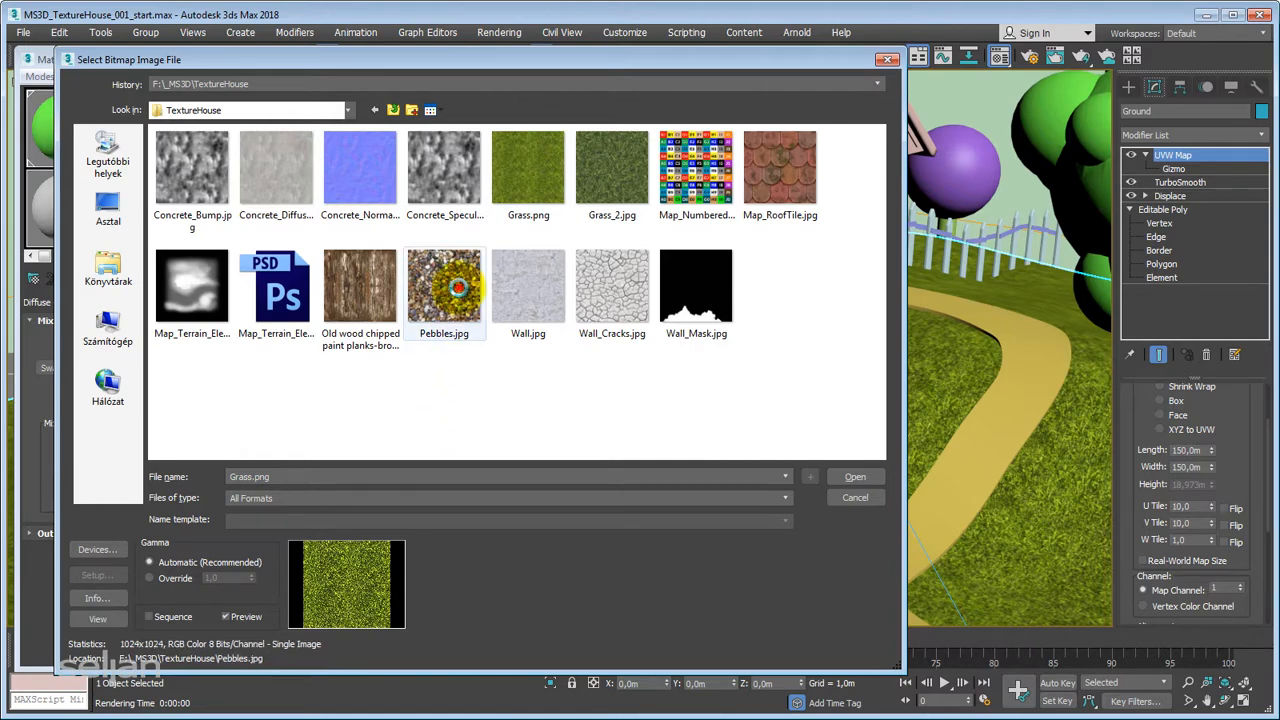
left_click(857, 479)
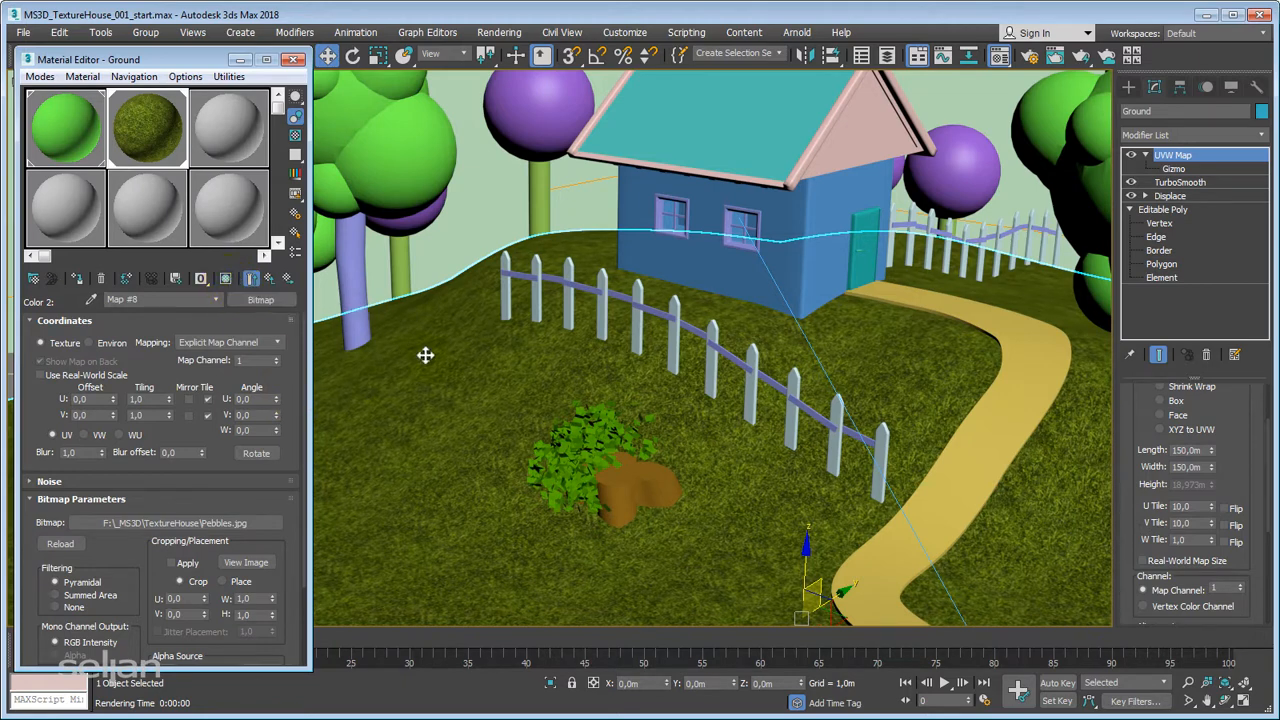
left_click(226, 287)
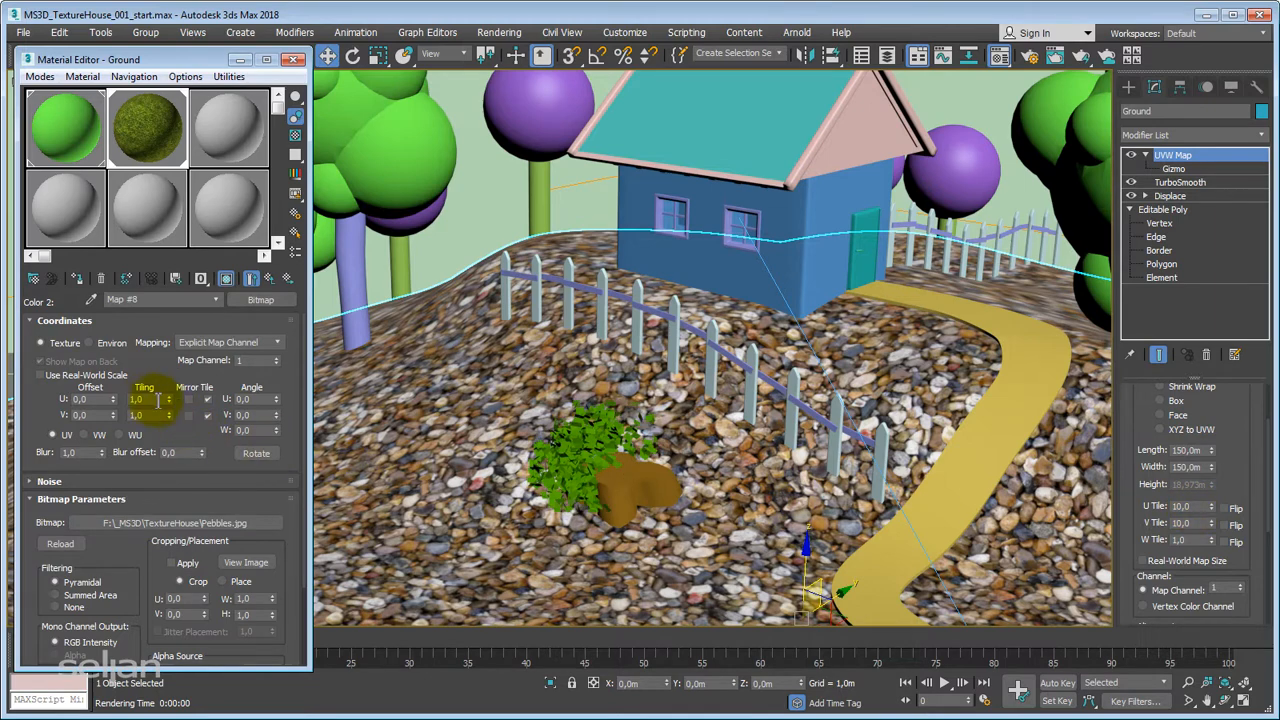
Step: Set the pebble bitmap's U and V Tiling to 5
left_click(150, 399)
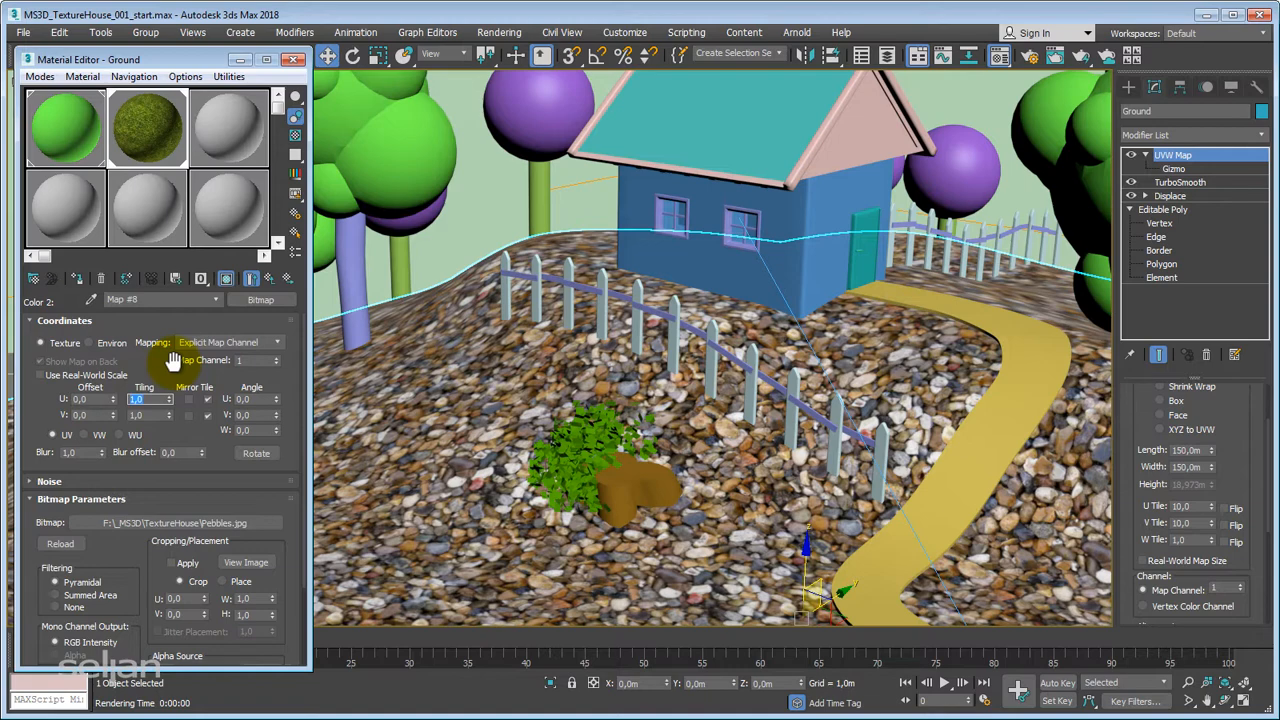
type("5")
key("Tab")
type("5")
key("Tab")
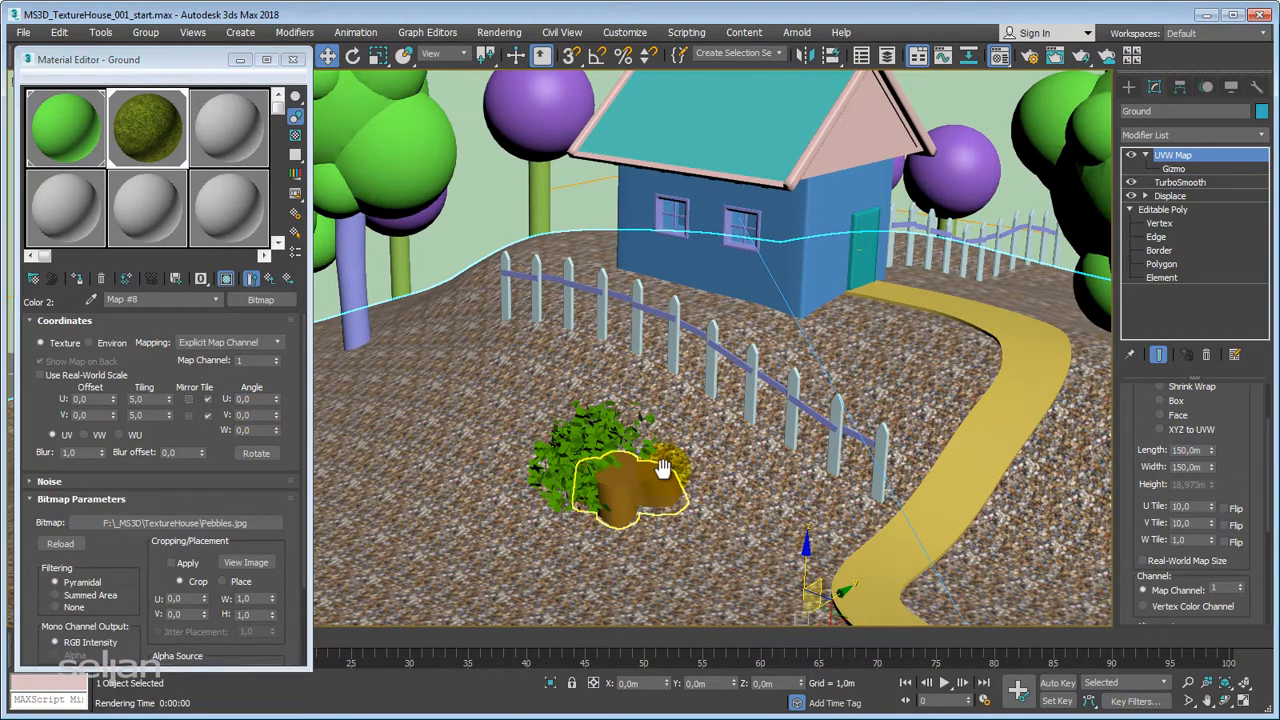
Step: Turn on safe frames for the perspective view, test-render a close-up of the stump and fence, and close the render
scroll(684, 452, "up", 3)
key("shift+f")
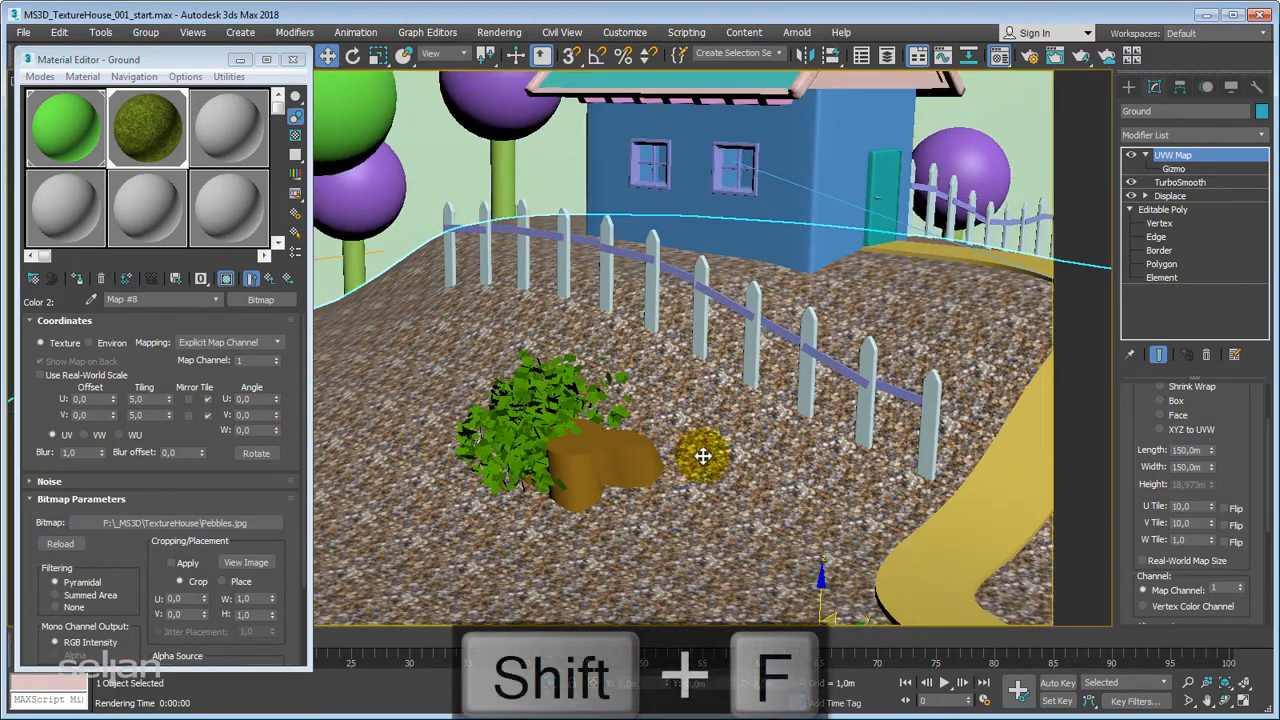
scroll(800, 456, "up", 2)
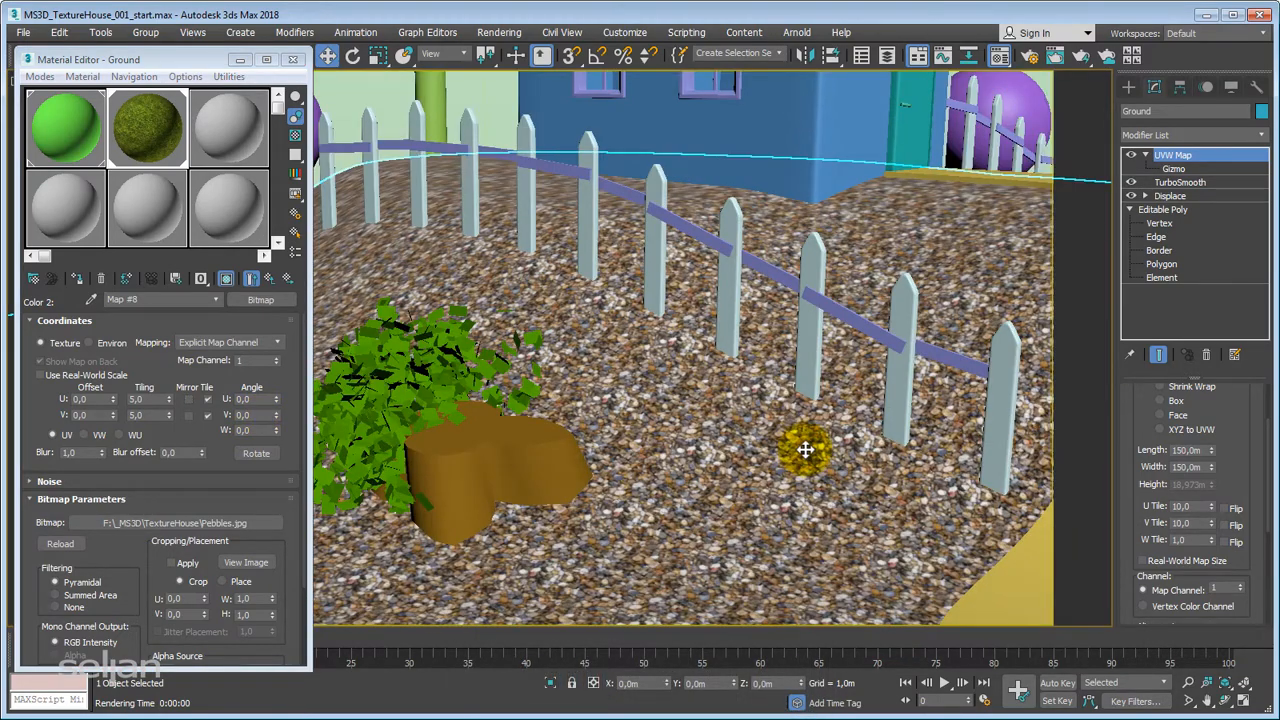
key("F9")
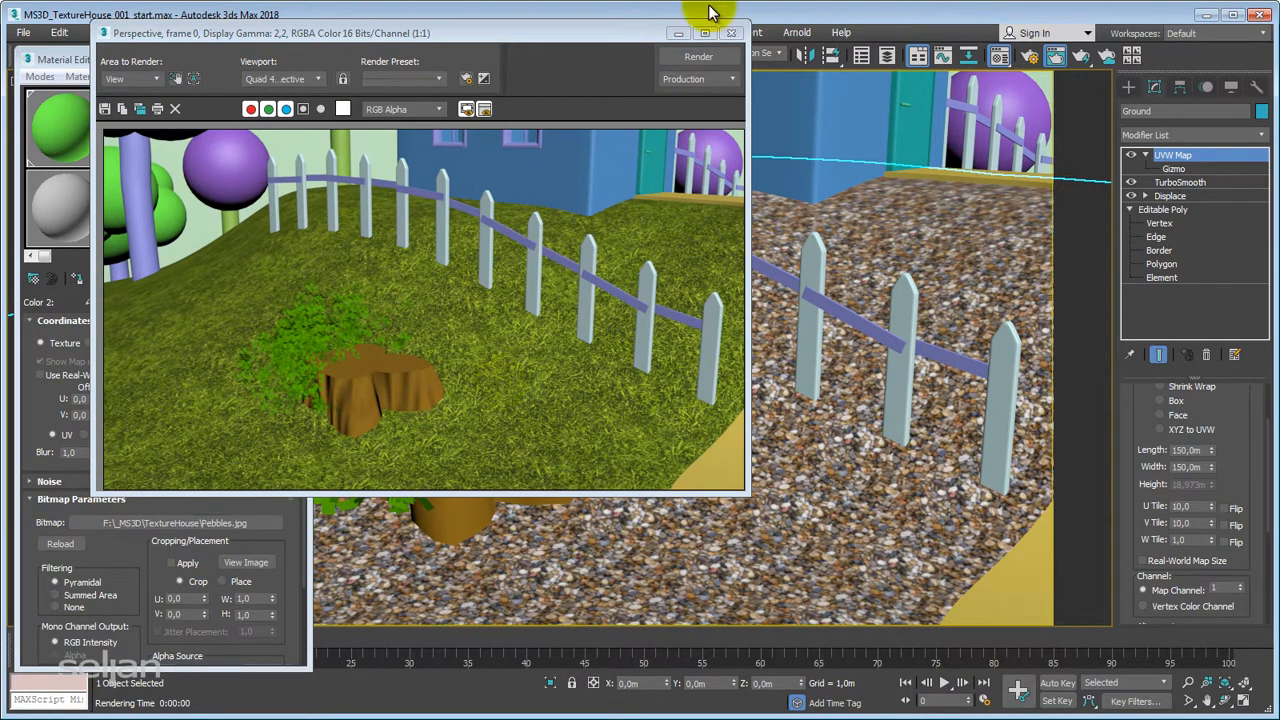
left_click(731, 33)
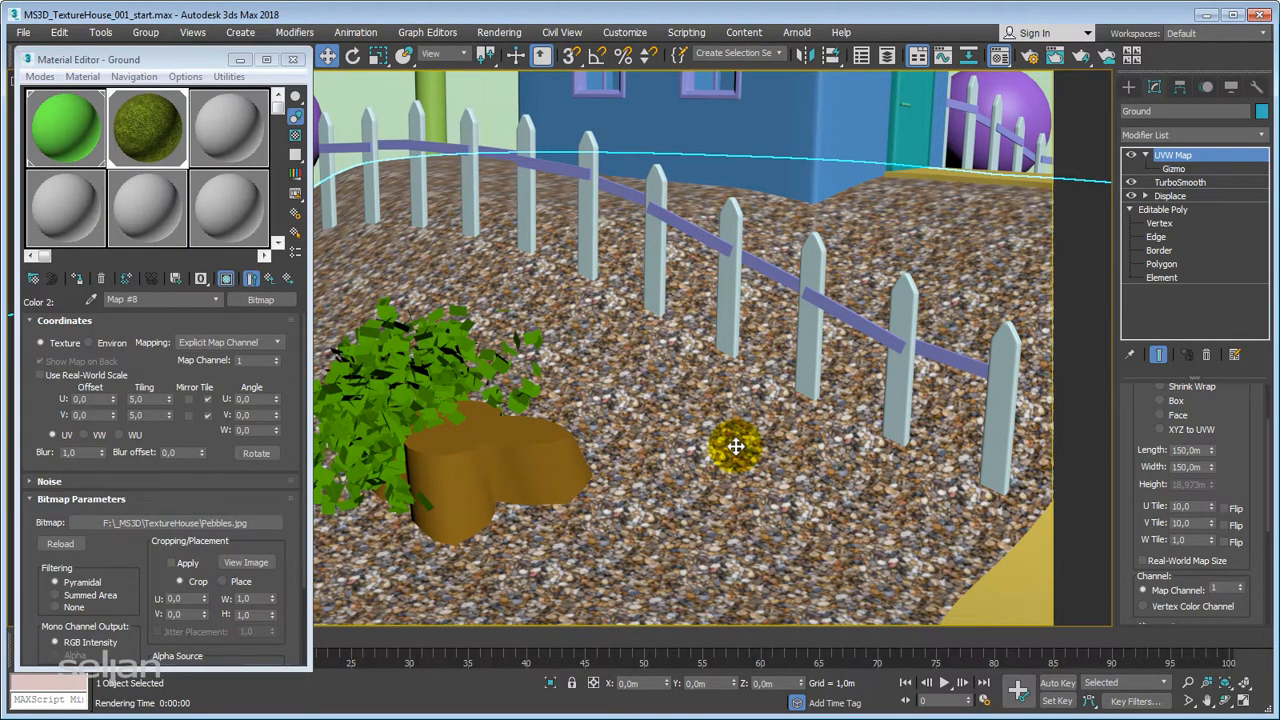
Step: Return to the ground's Mix map and set its Mix Amount to 50
left_click(268, 278)
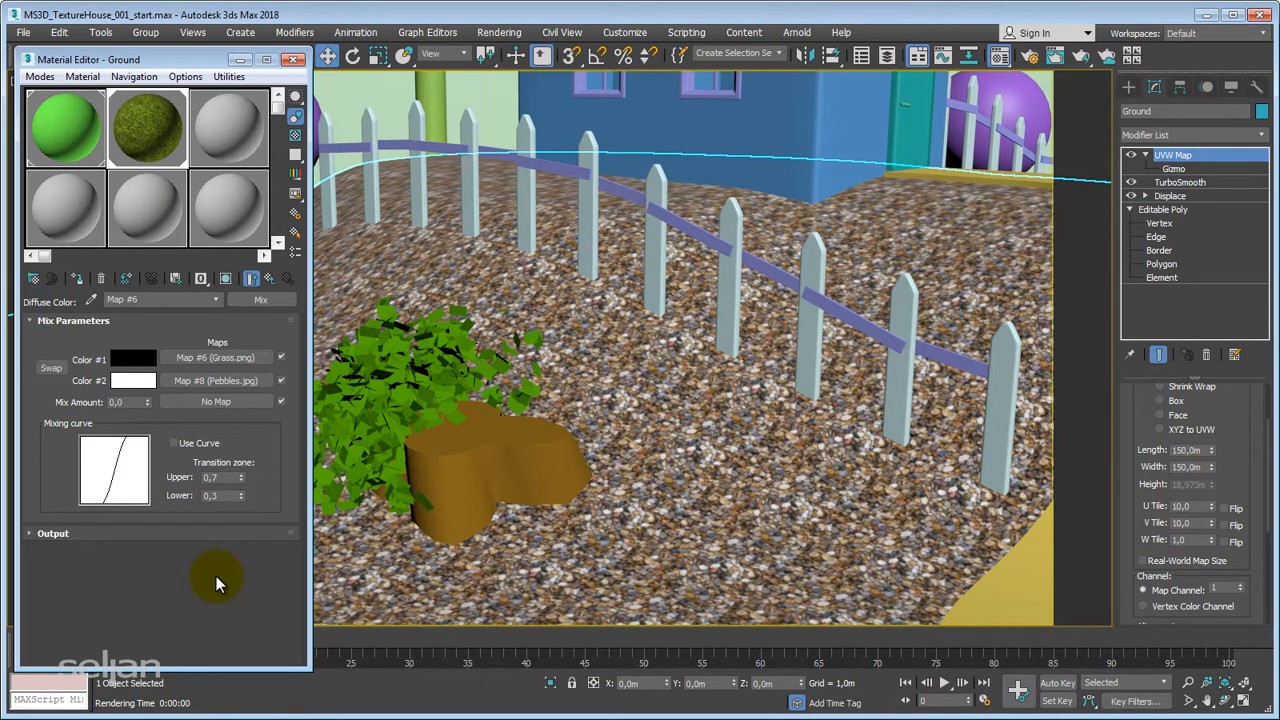
double_click(136, 401)
type("50")
key("Return")
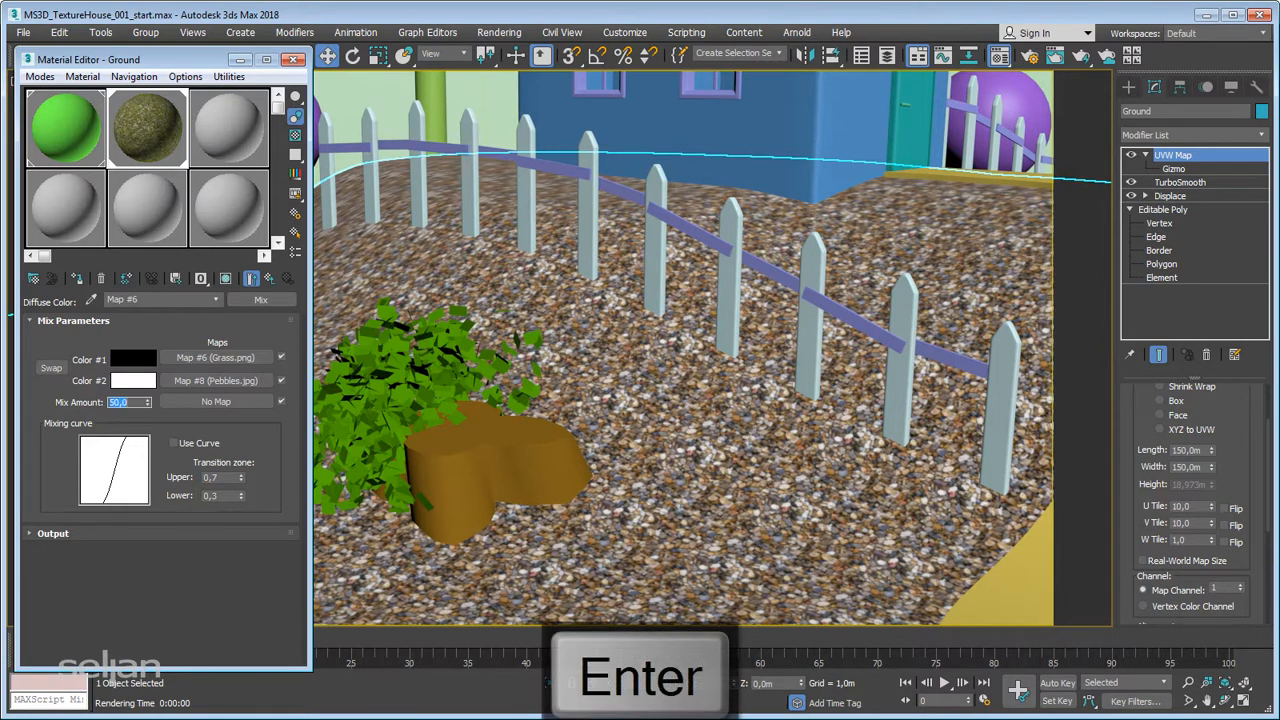
left_click(68, 398)
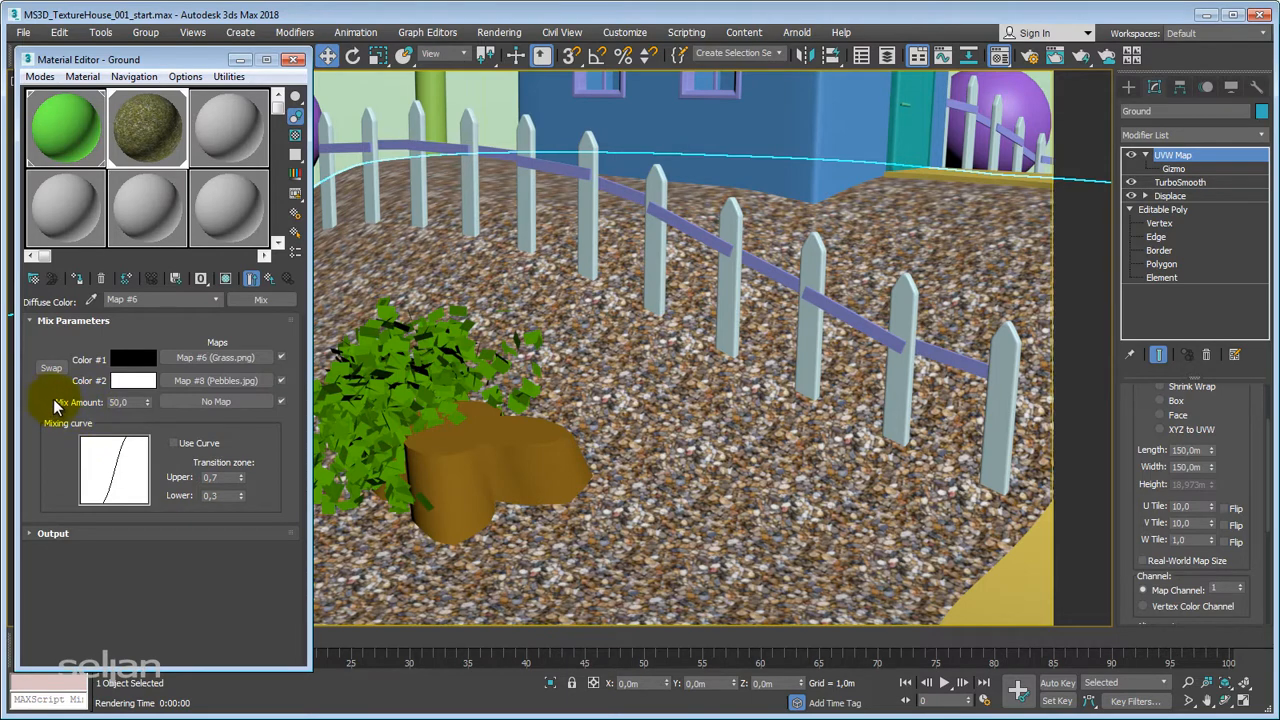
Step: Test-render the half-mixed grass and pebbles, inspect the ground beside the stump up close, and close the render
key("F9")
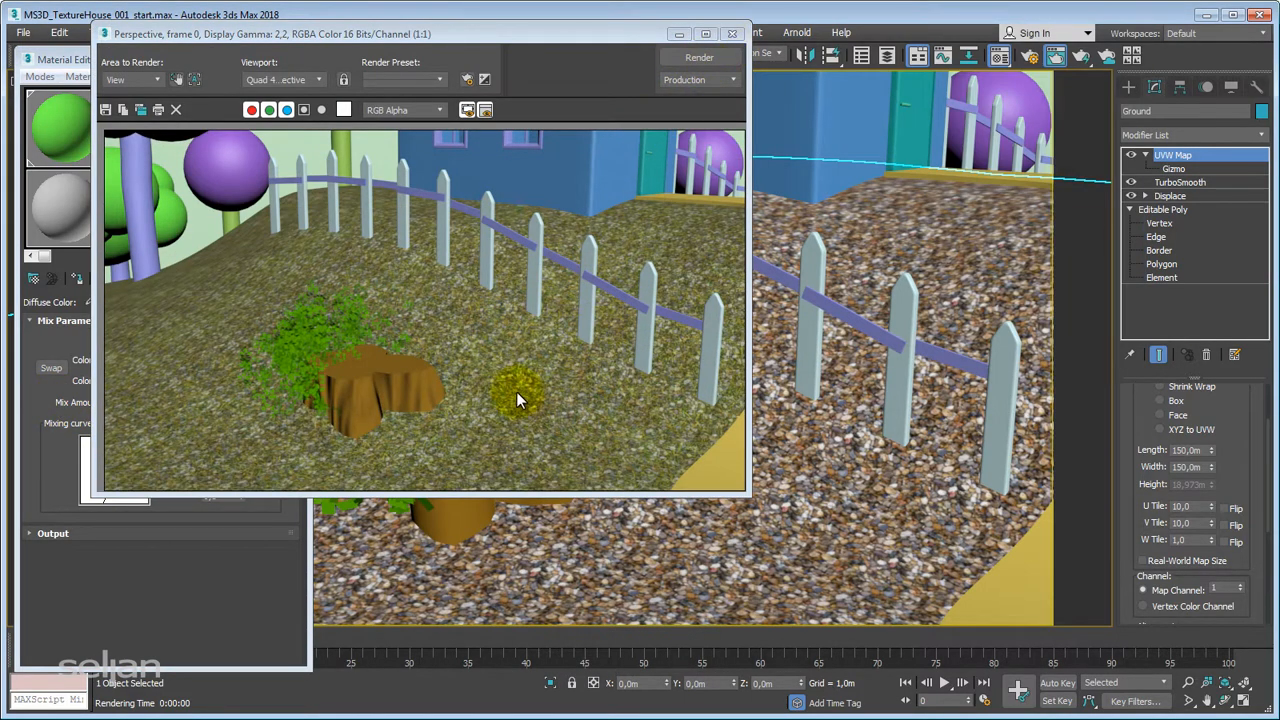
scroll(447, 350, "up", 1)
middle_click_drag(447, 350, 476, 336)
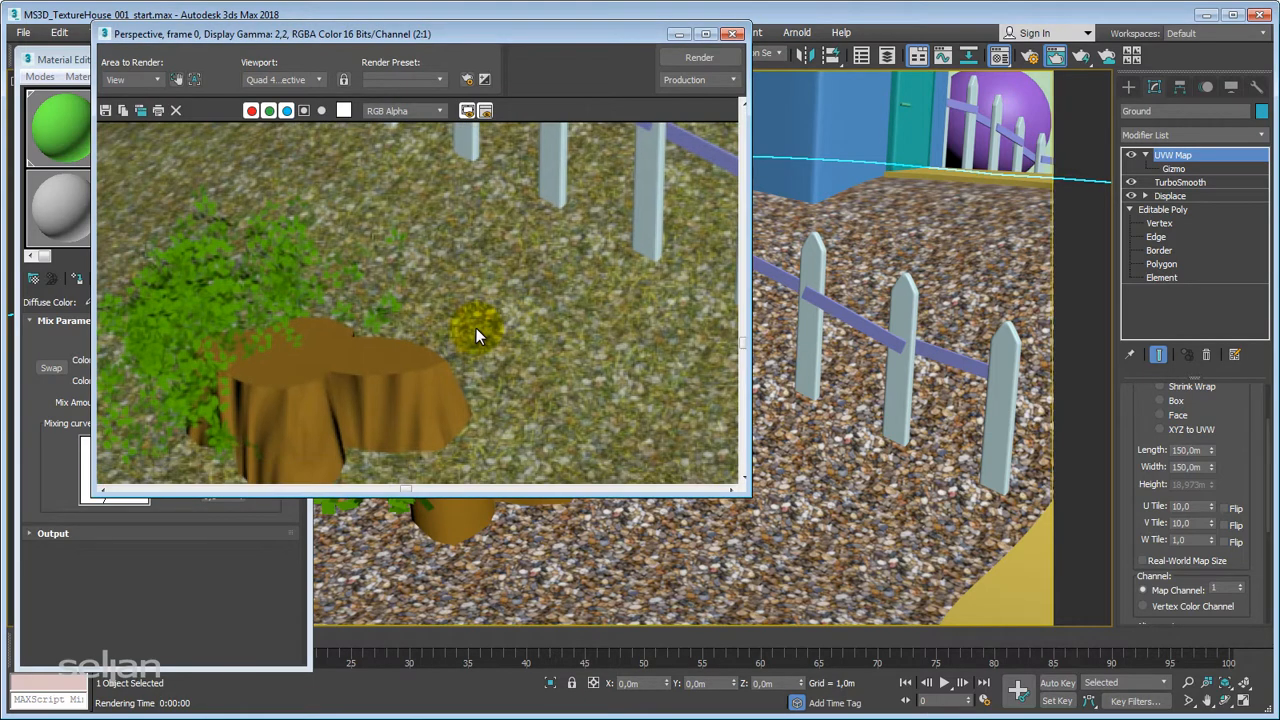
scroll(476, 328, "down", 1)
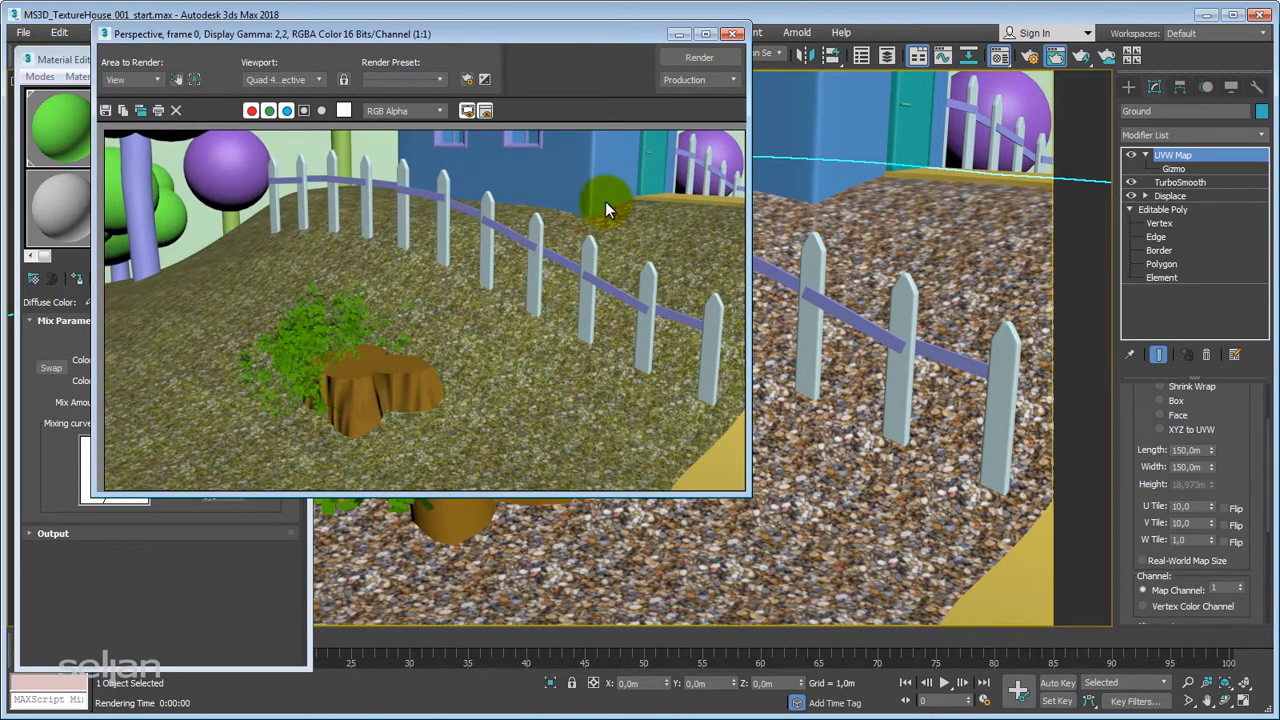
left_click(734, 34)
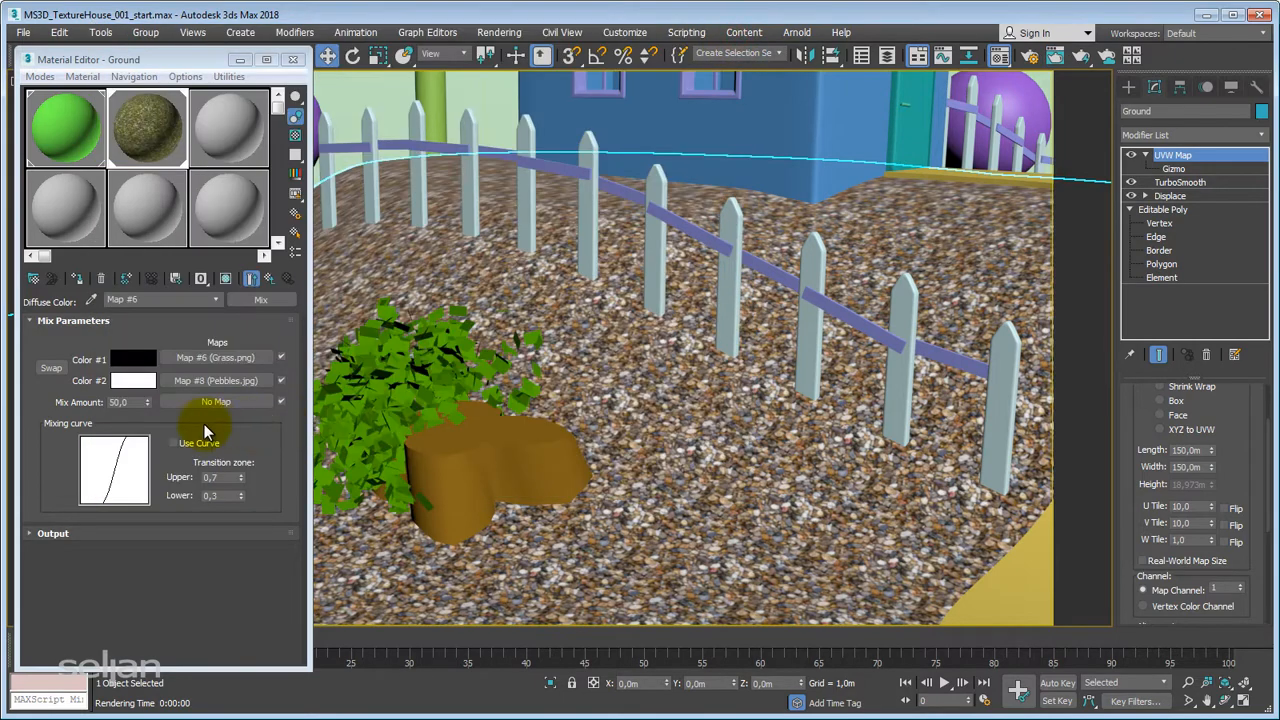
Step: Set the Mix Amount to 100, test-render the ground around the stump and fence, and close the render
double_click(125, 401)
type("1")
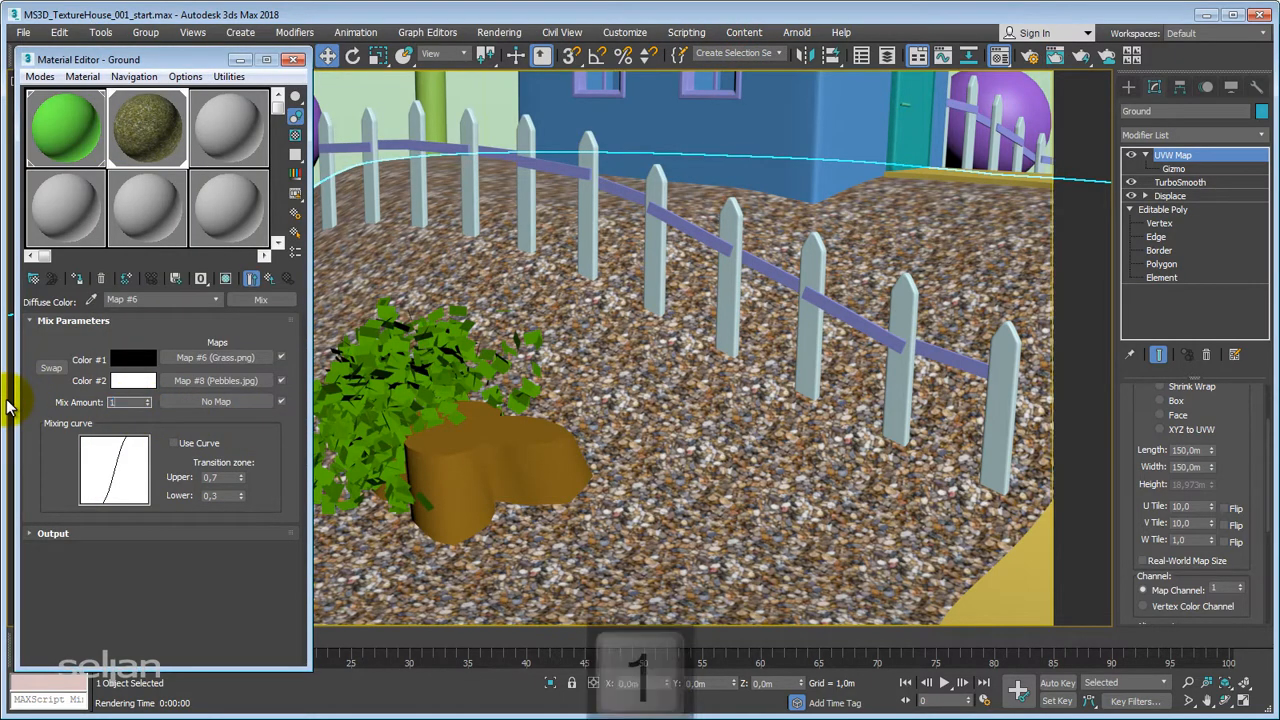
type("00")
key("Return")
left_click(814, 16)
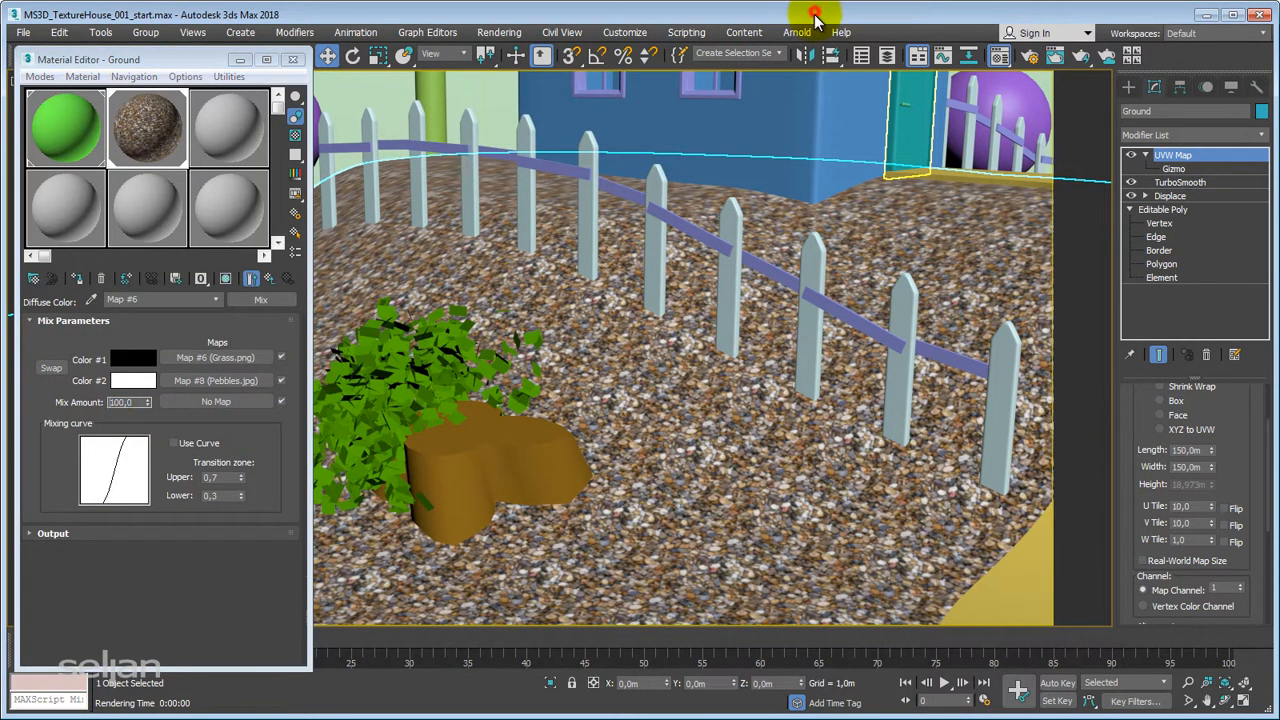
key("F9")
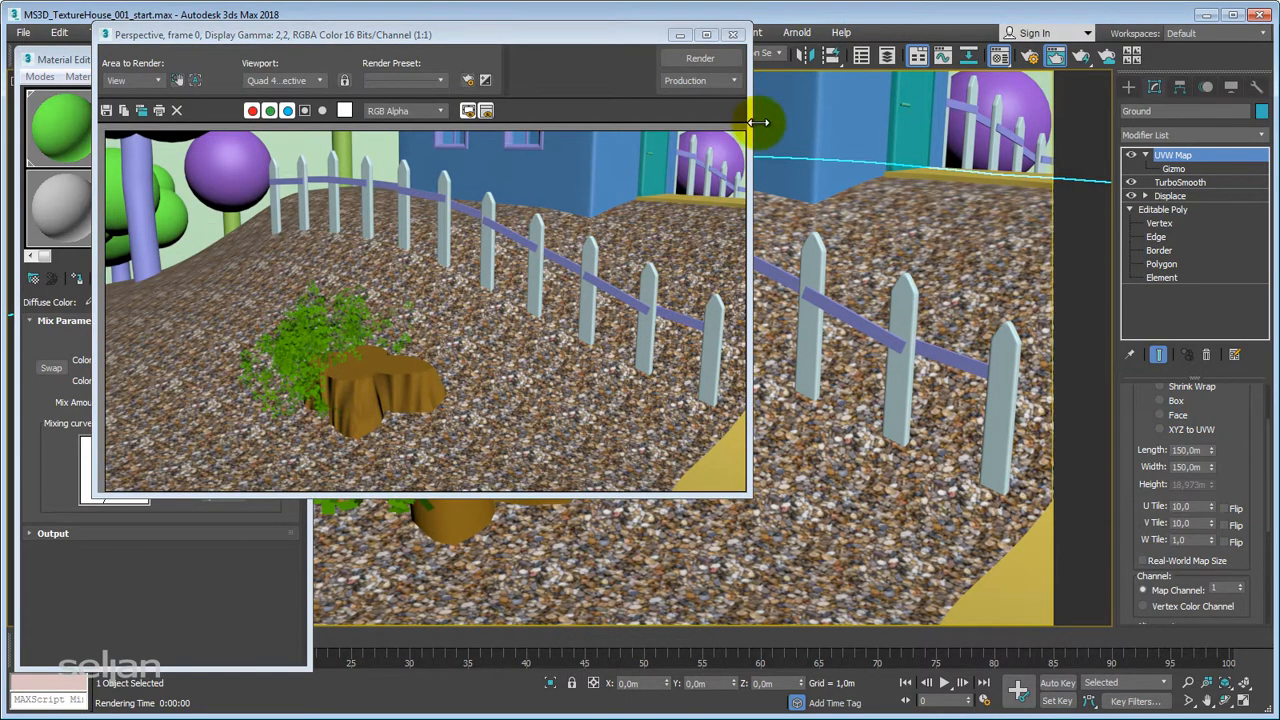
left_click(734, 36)
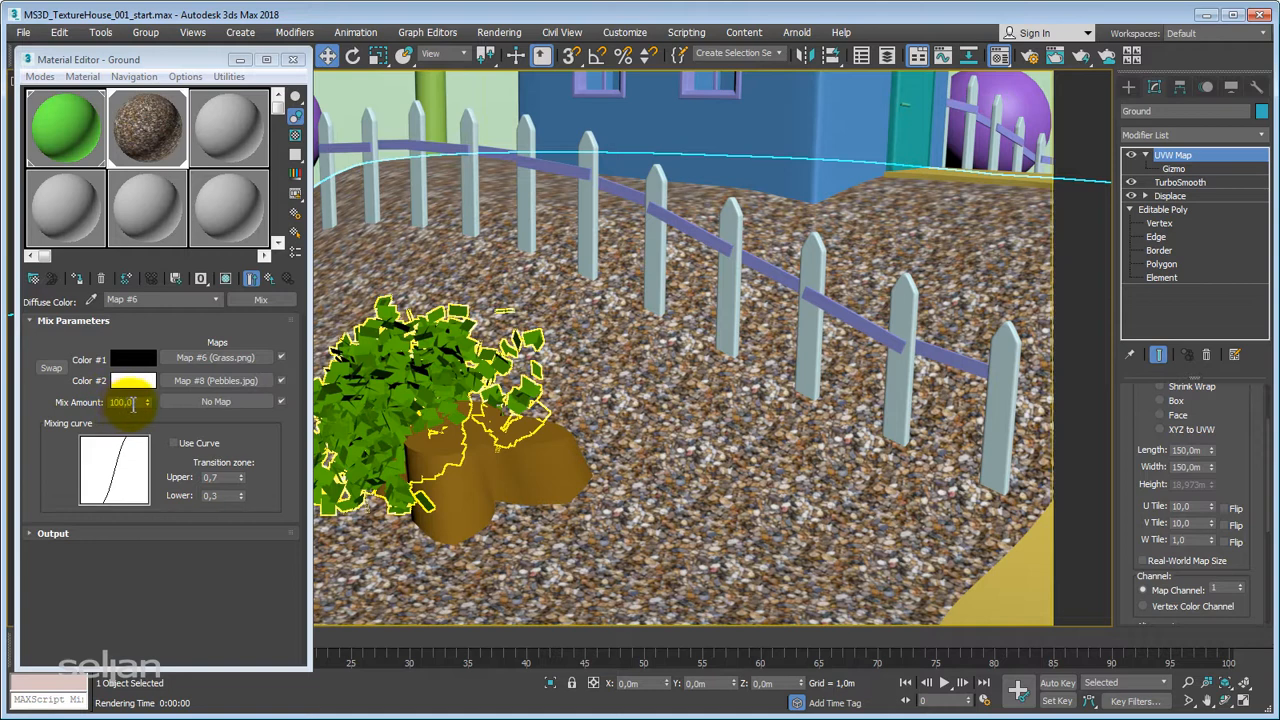
Step: Set the ground's Mix Amount back to 50
left_click_drag(130, 400, 12, 398)
type("50")
key("Return")
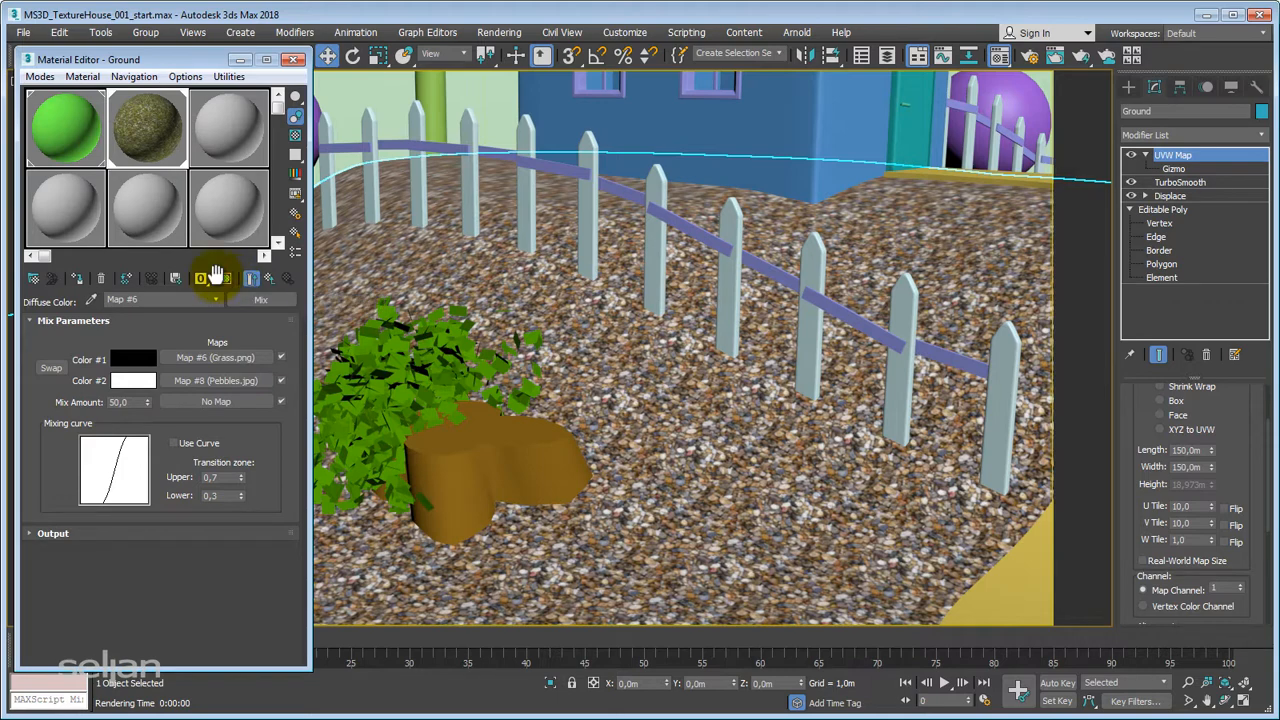
middle_click_drag(624, 426, 616, 426)
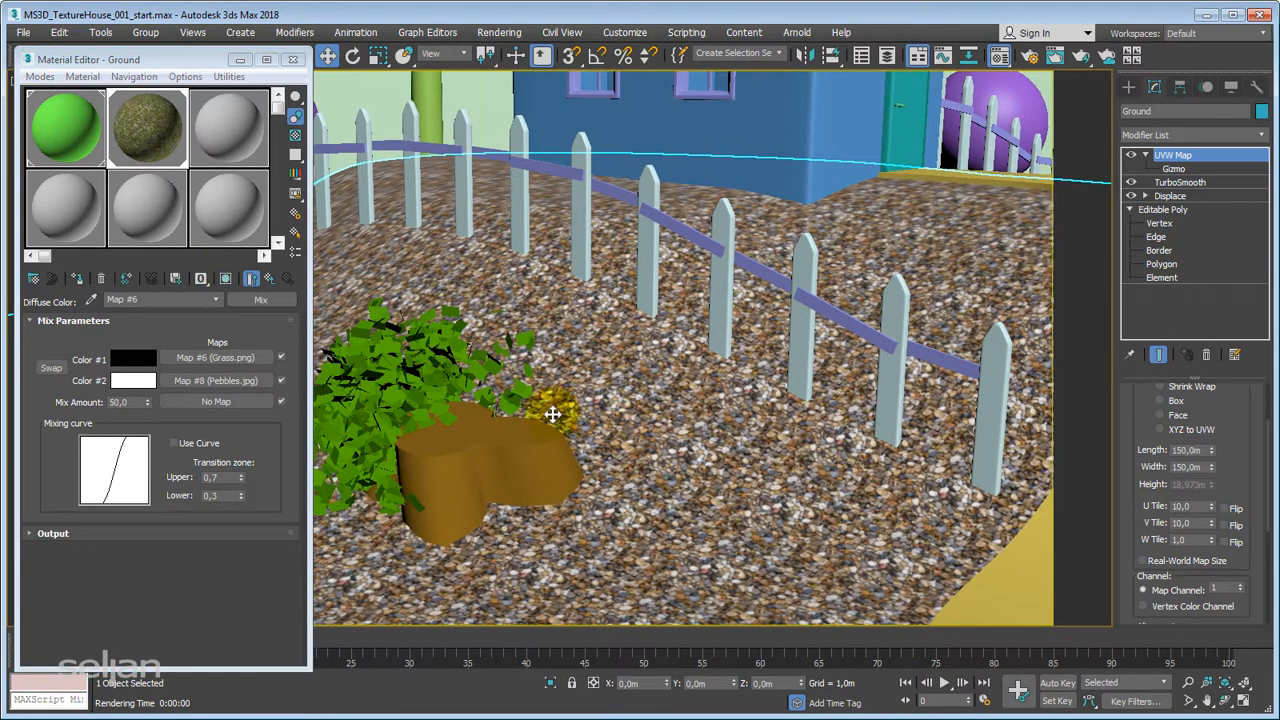
Step: Return to the Ground material, reopen its diffuse Mix map, and display that map on the ground in the viewport
left_click(251, 280)
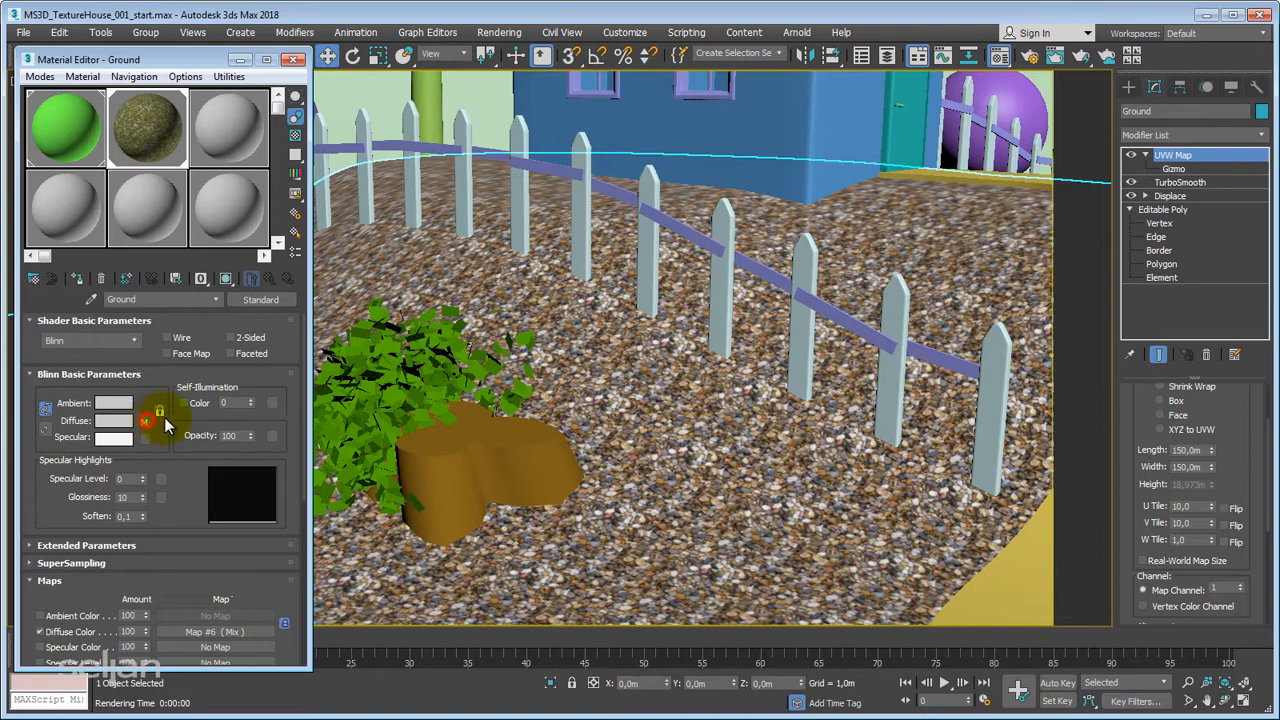
left_click(146, 420)
left_click(227, 280)
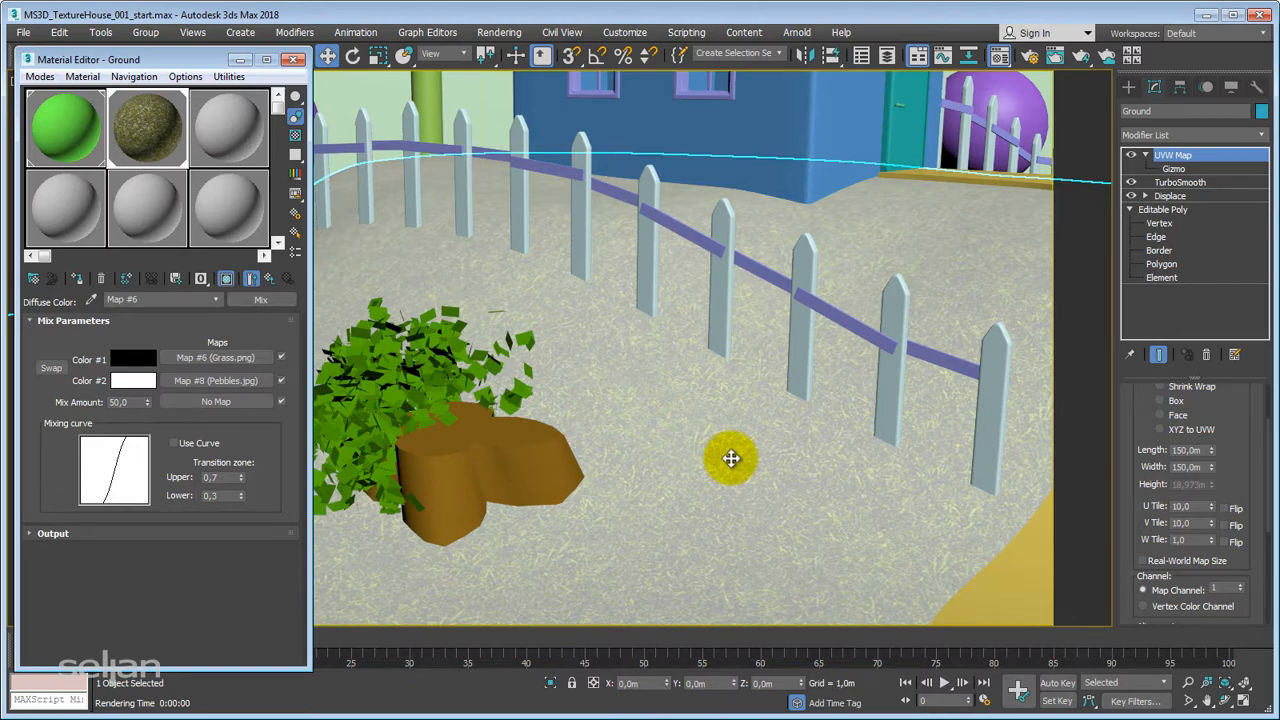
scroll(731, 458, "down", 3)
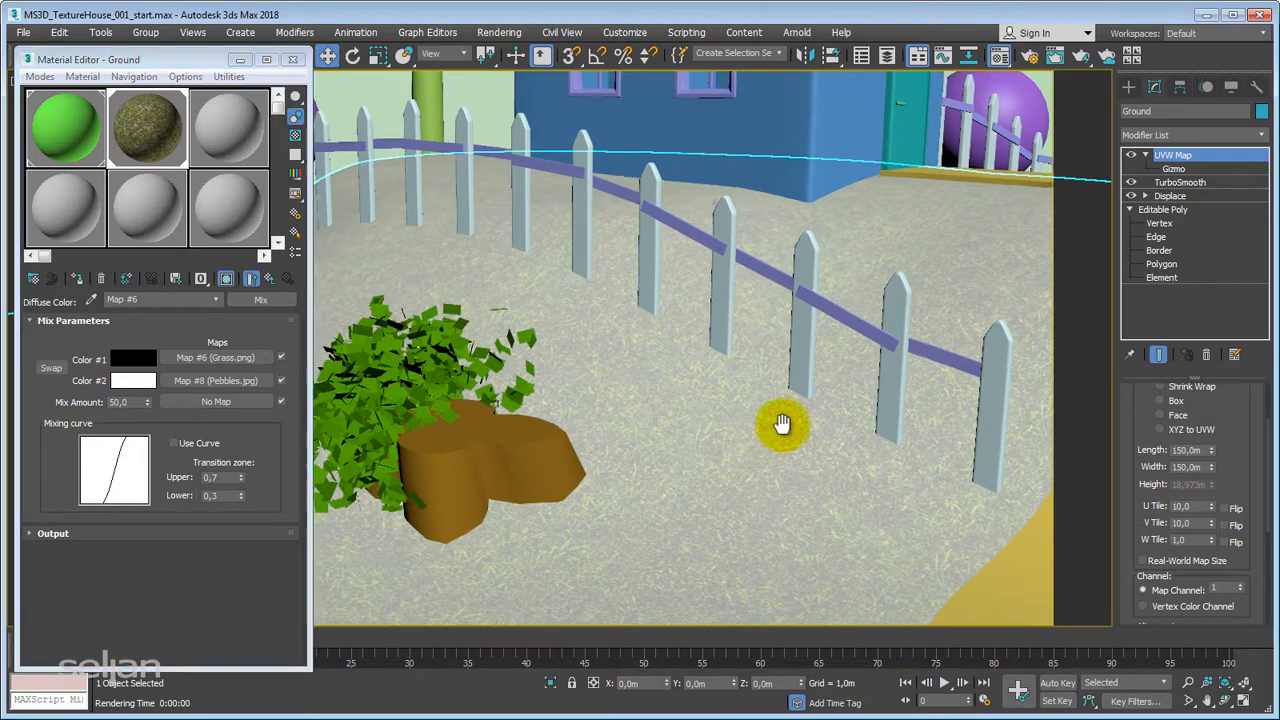
scroll(764, 387, "up", 1)
scroll(764, 387, "up", 2)
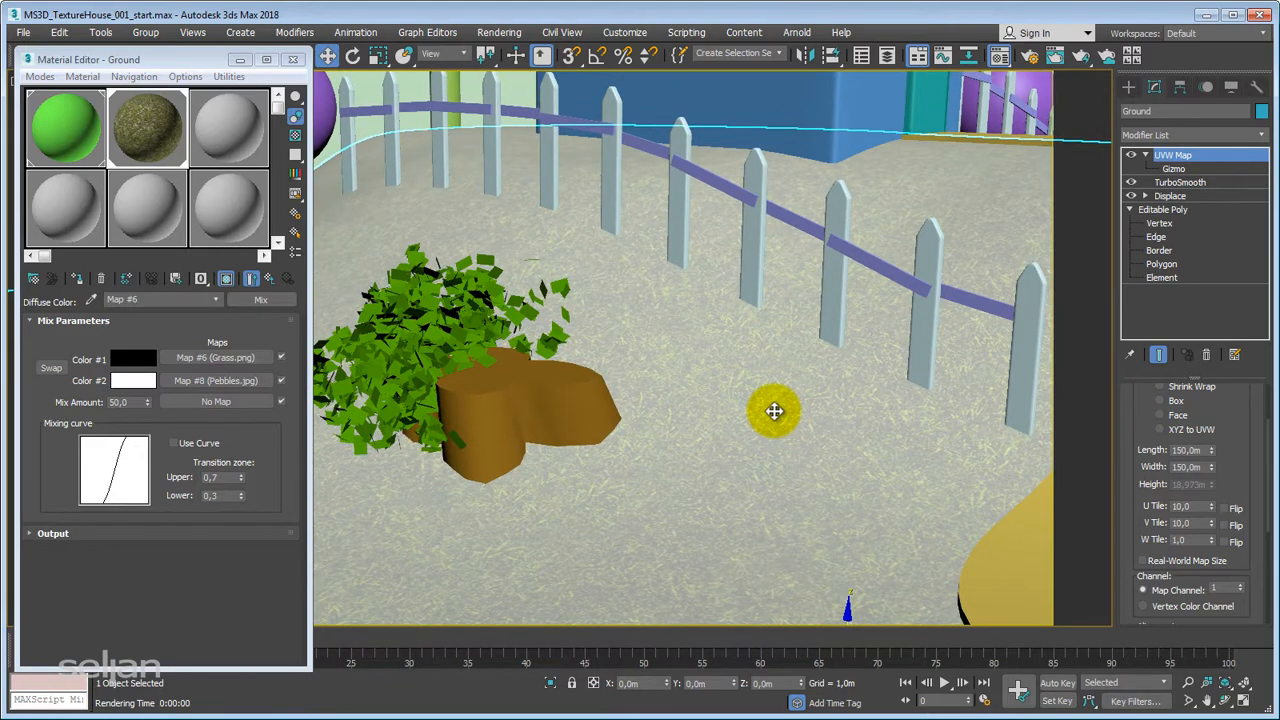
left_click(226, 279)
Step: Test-render the blended grass and pebbles around the stump and fence, and close the render
scroll(735, 418, "down", 3)
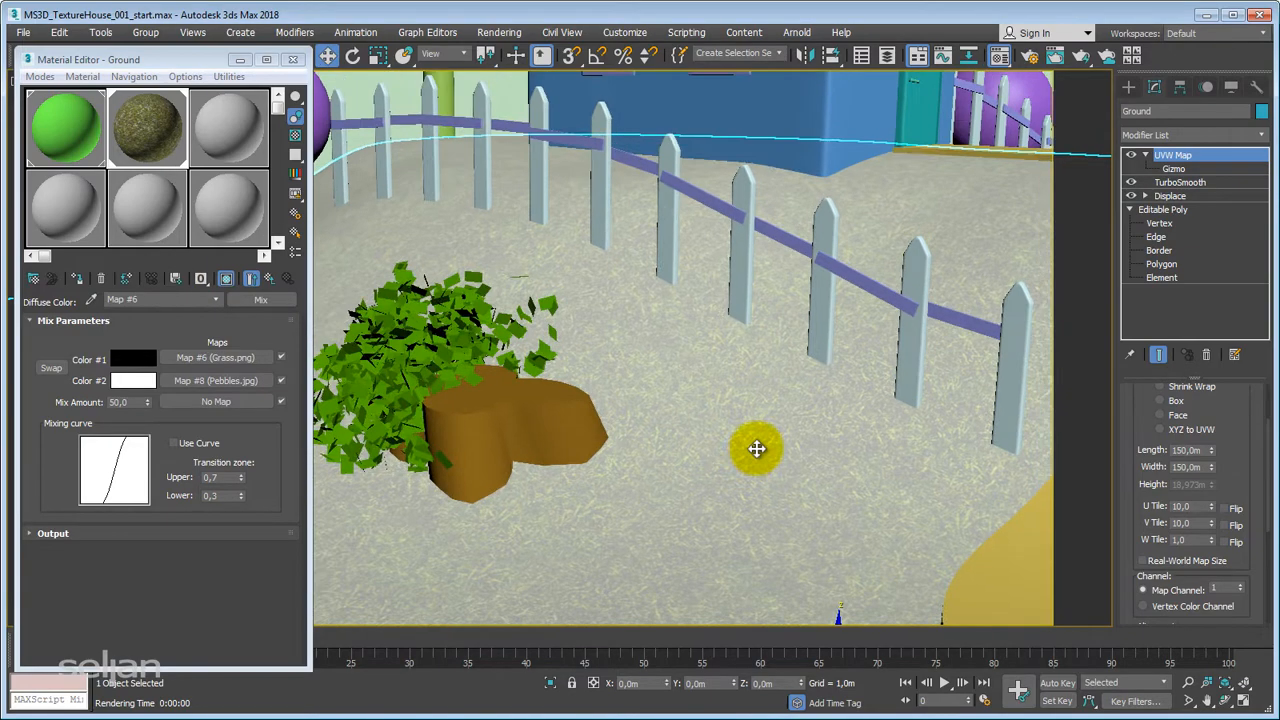
scroll(735, 418, "up", 3)
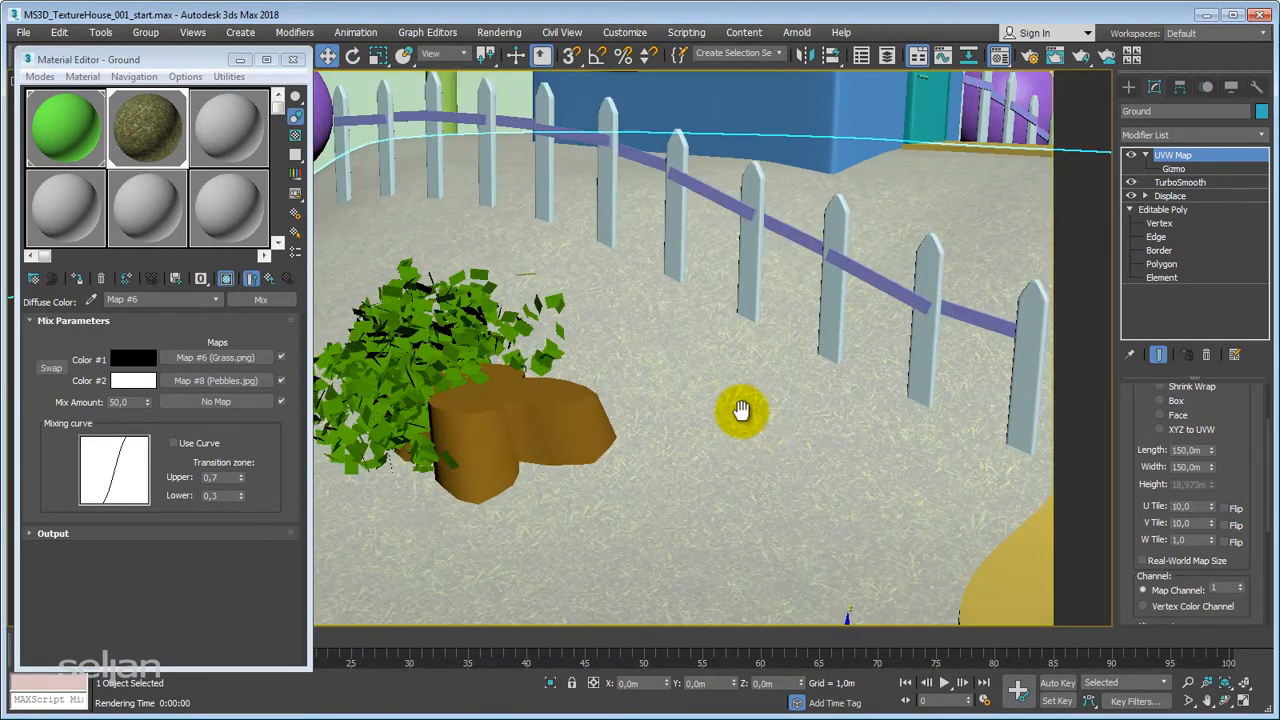
middle_click_drag(739, 437, 736, 429)
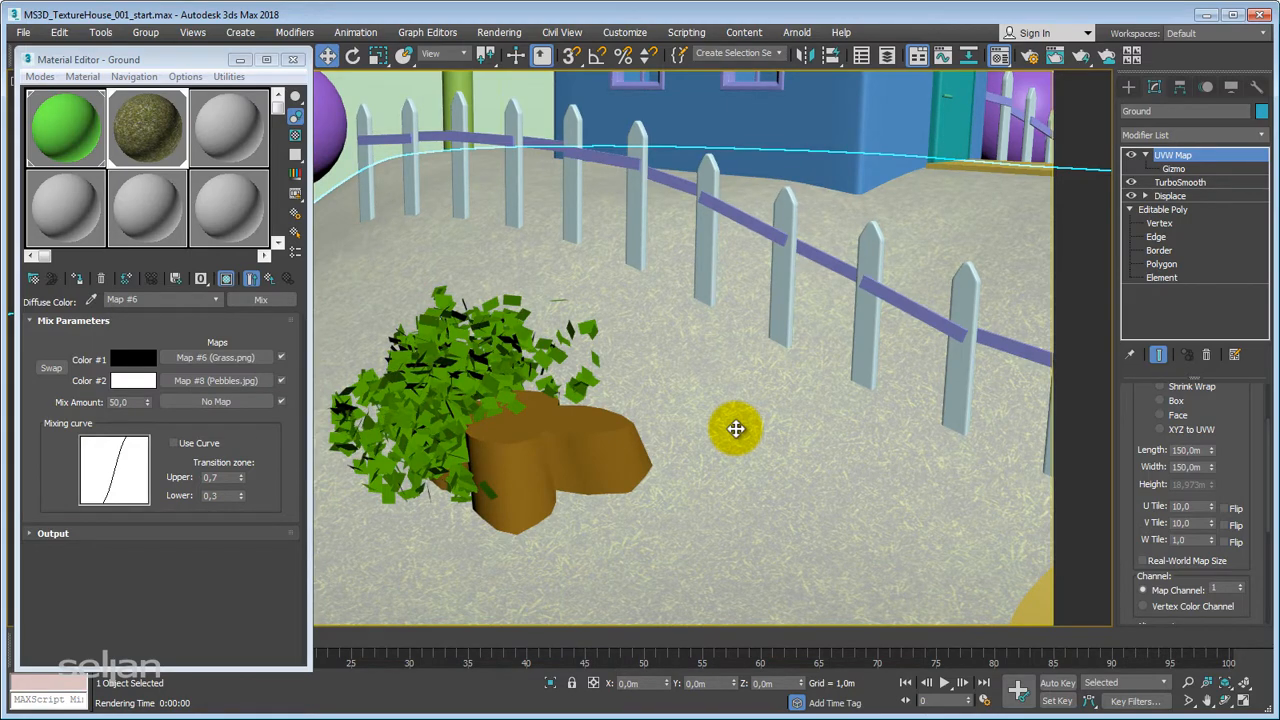
key("shift+q")
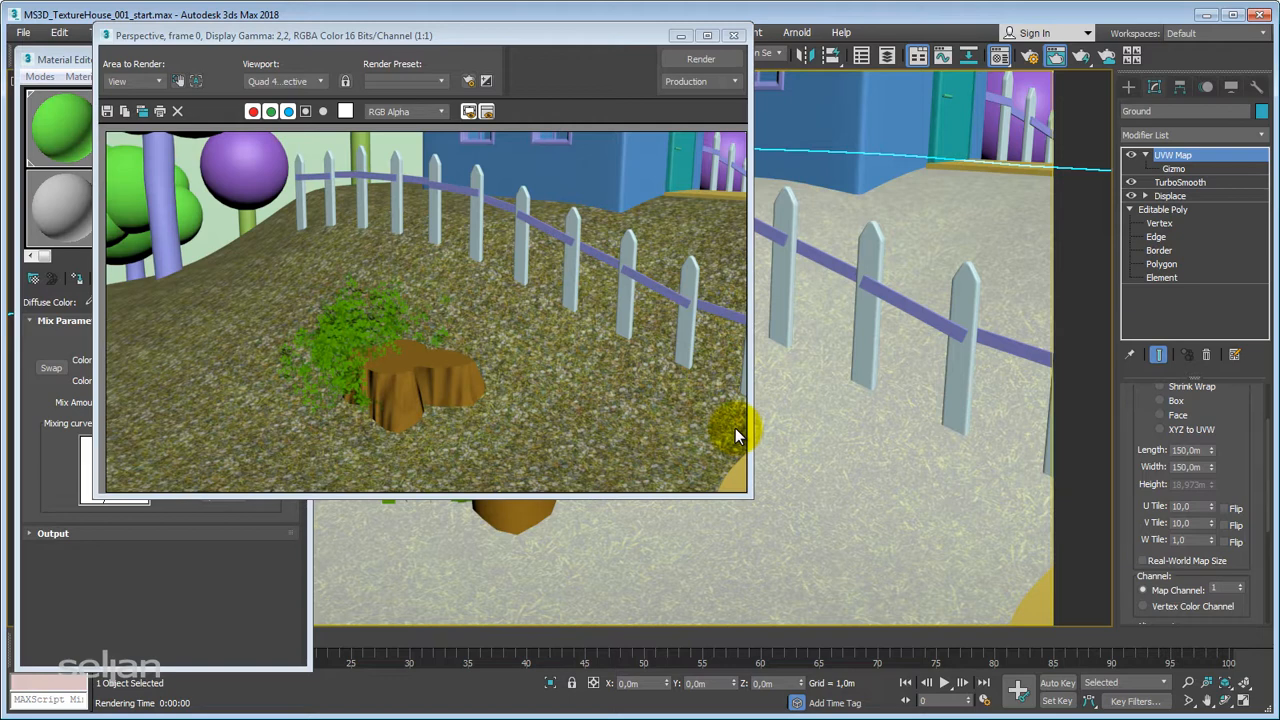
left_click(733, 35)
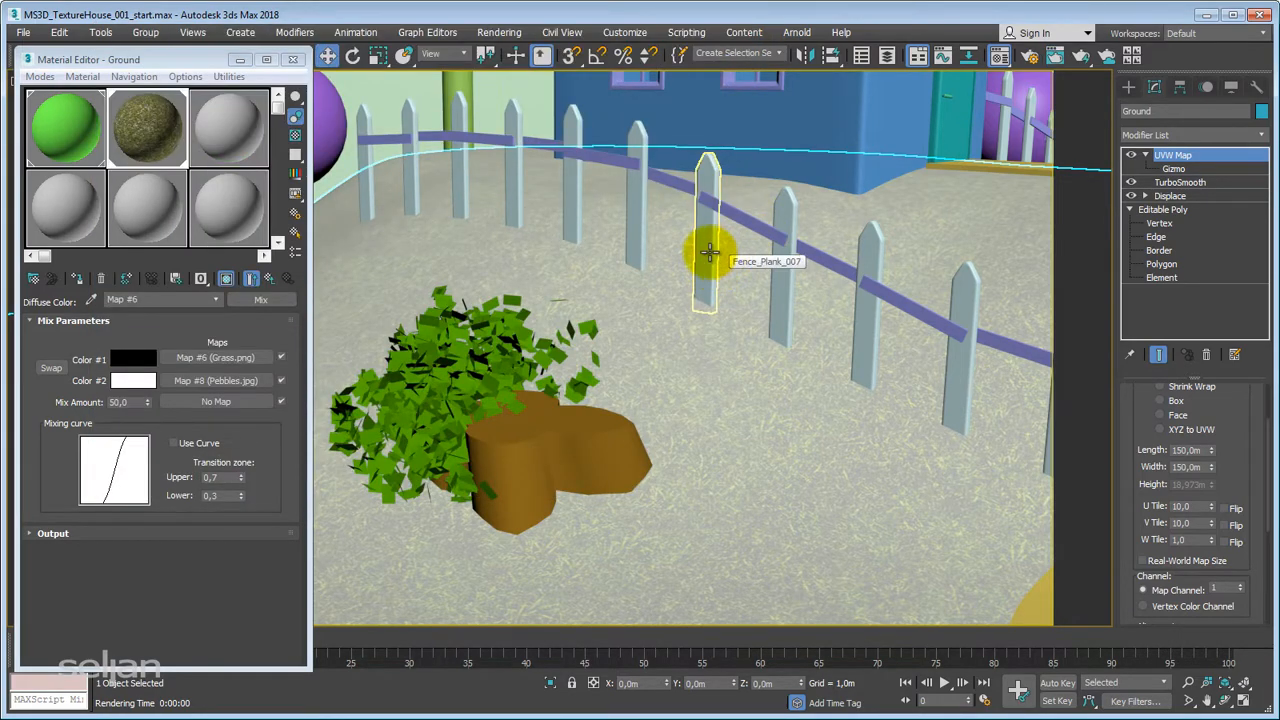
Step: Assign a Checker map as the Mix Amount mask of the ground's Mix map and display the checker in the viewport
scroll(703, 305, "down", 5)
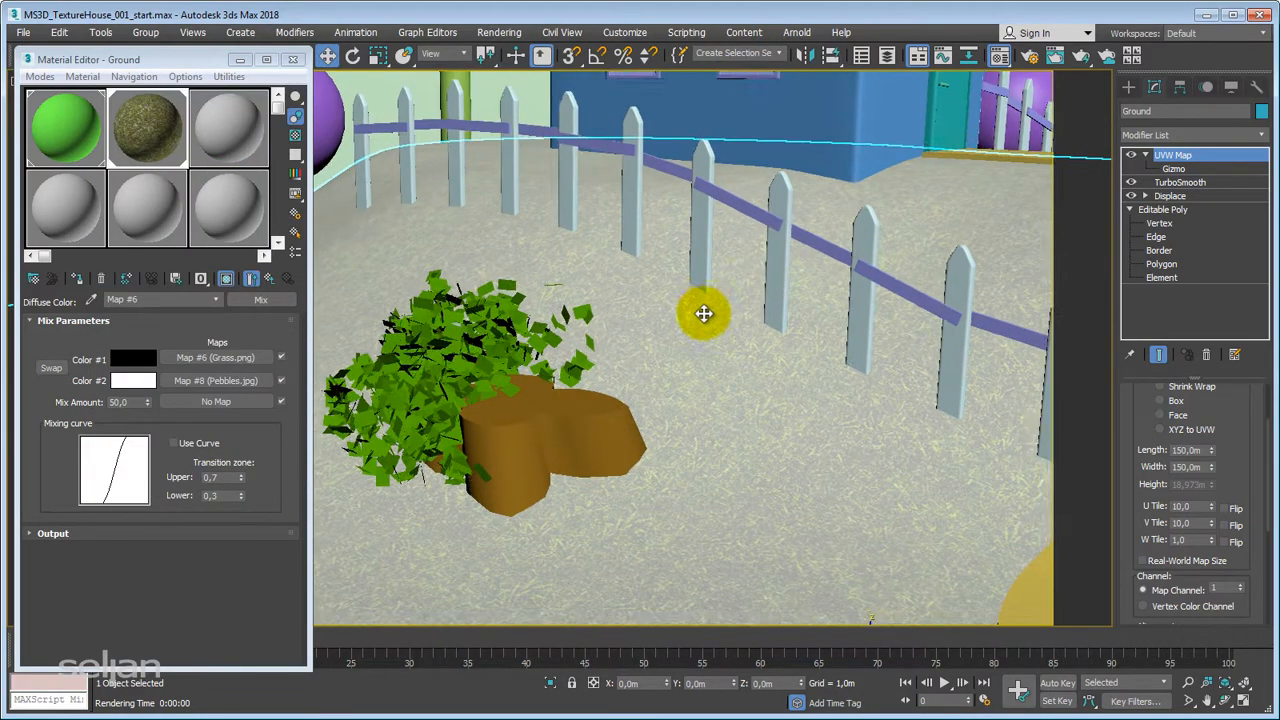
scroll(765, 387, "down", 5)
scroll(754, 349, "up", 3)
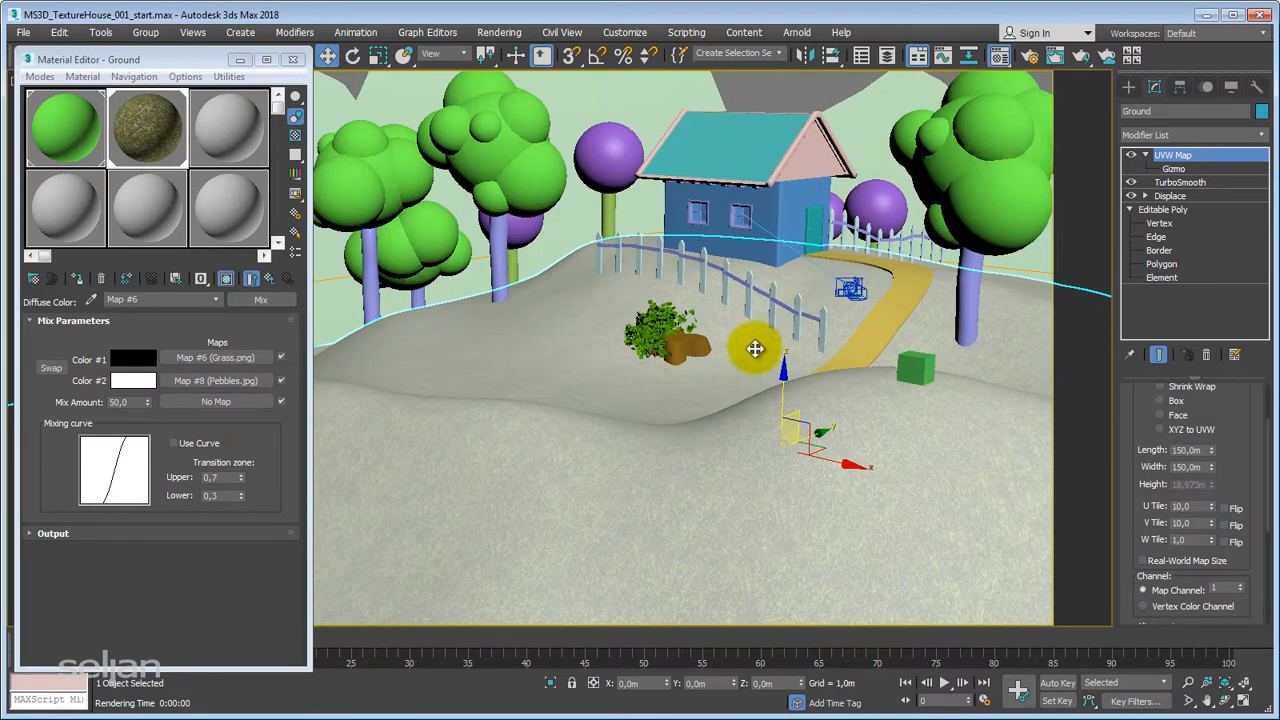
left_click(216, 402)
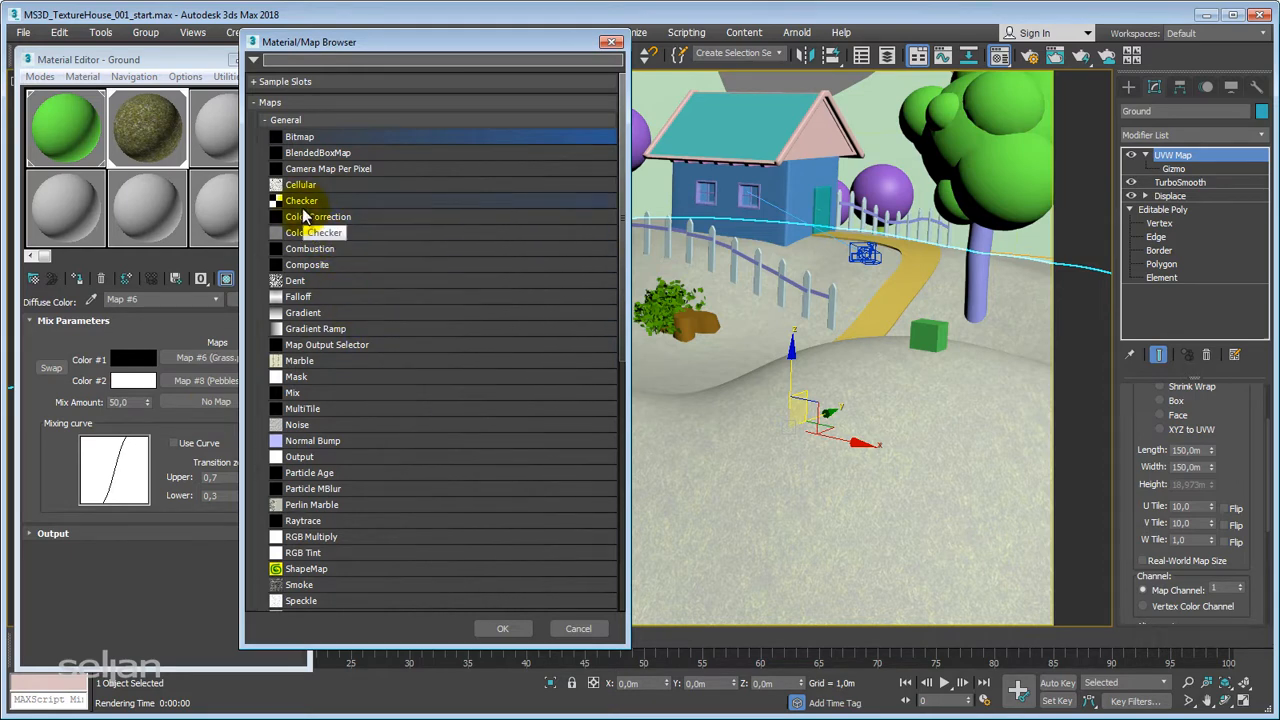
double_click(303, 210)
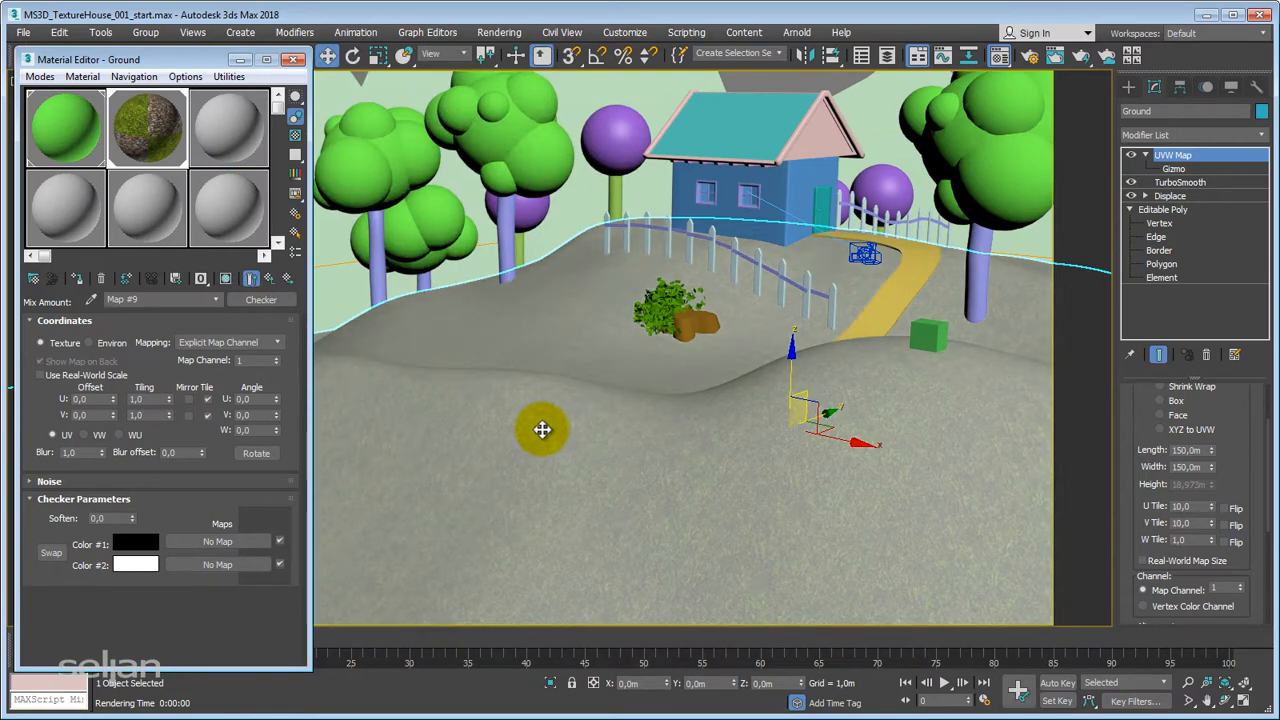
left_click(225, 280)
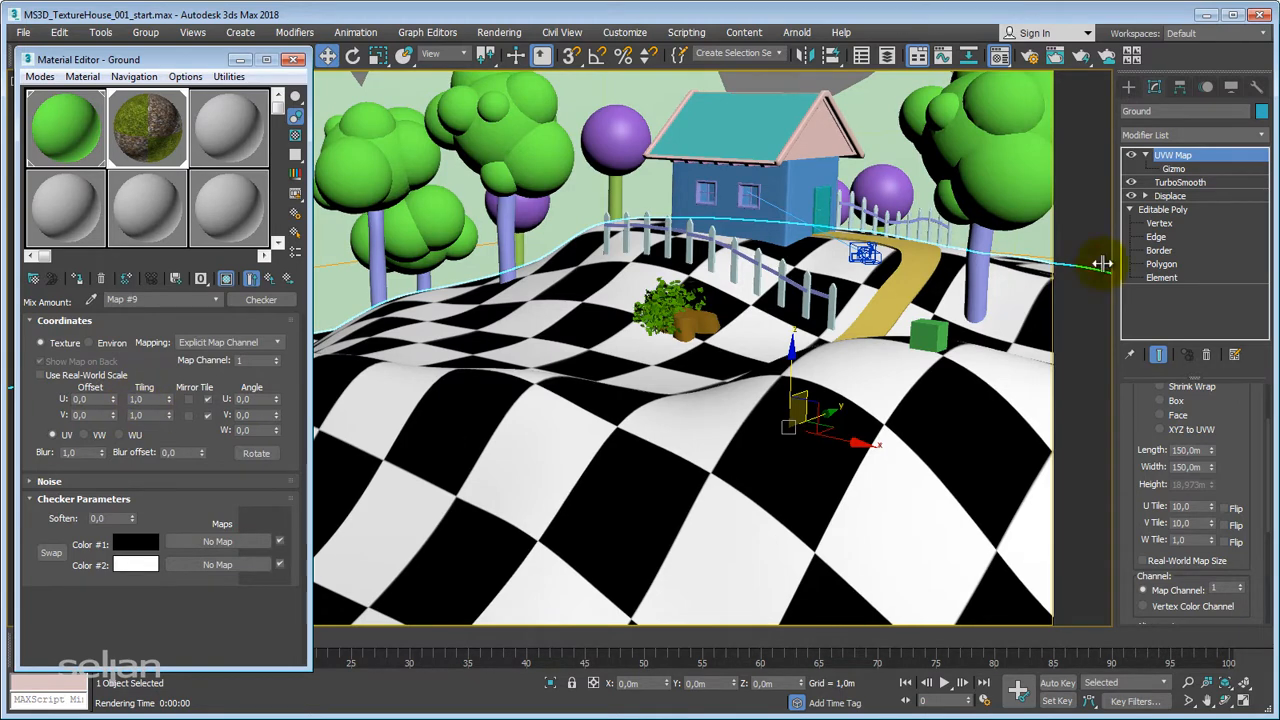
Step: Inspect the checker pattern across the ground, return to the Mix map, and display the Mix map in the viewport
left_click(1180, 156)
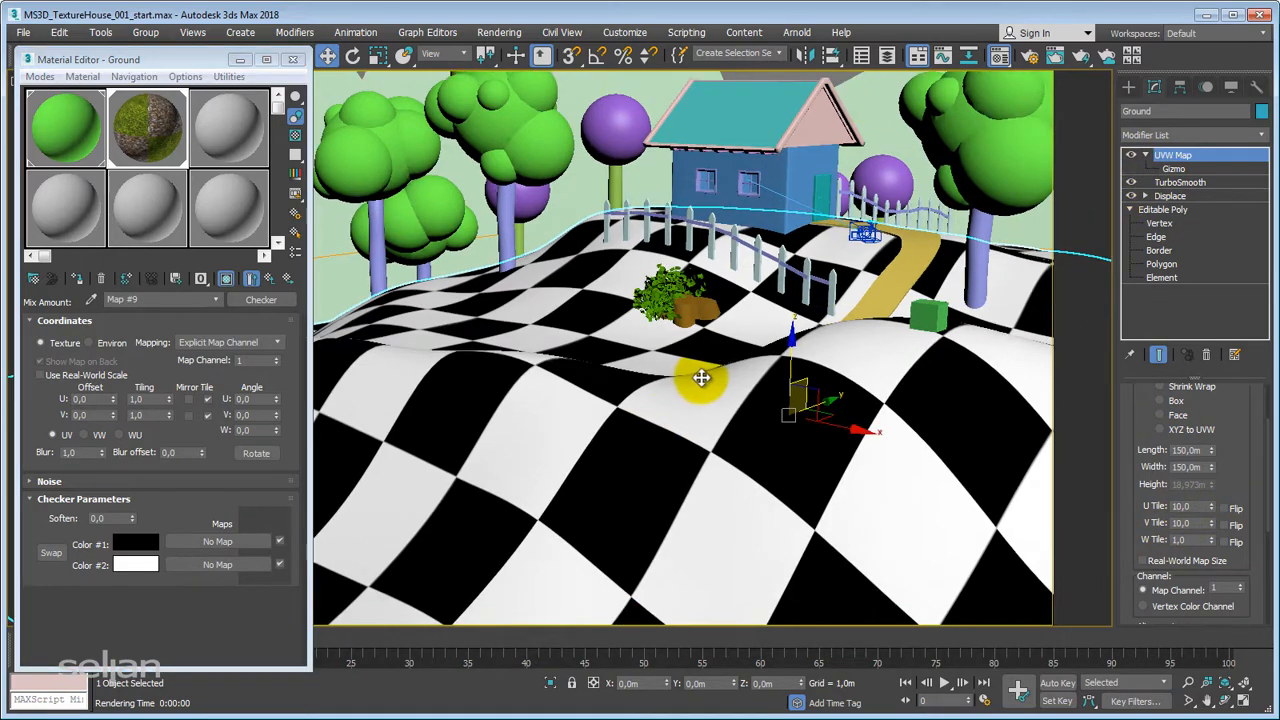
scroll(706, 390, "down", 3)
middle_click_drag(763, 411, 709, 497)
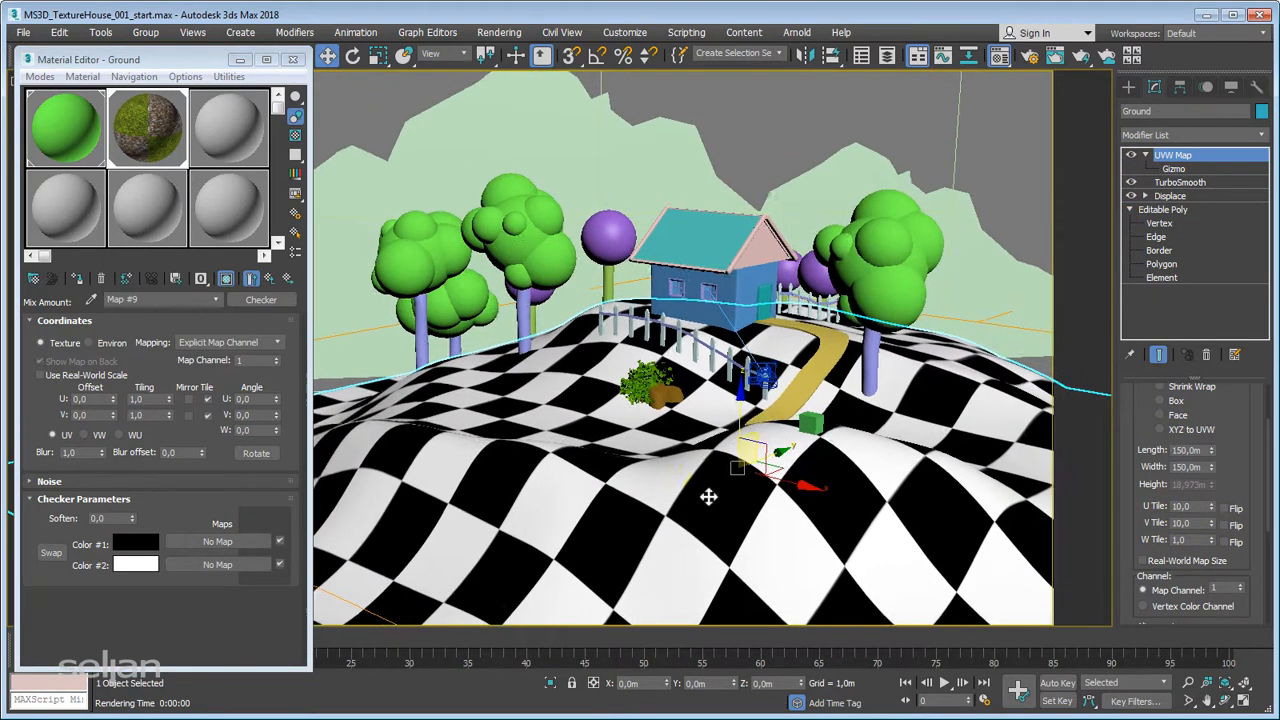
scroll(649, 404, "up", 4)
middle_click_drag(728, 306, 683, 374)
scroll(678, 380, "up", 3)
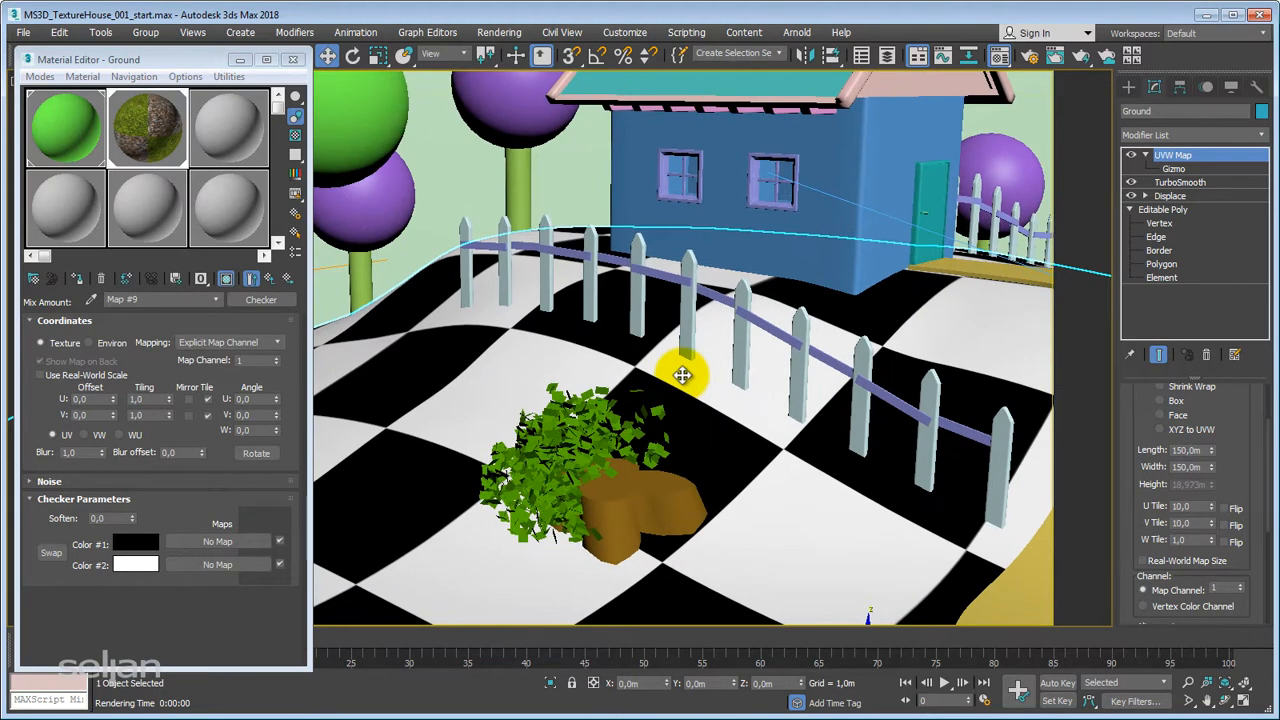
left_click(268, 279)
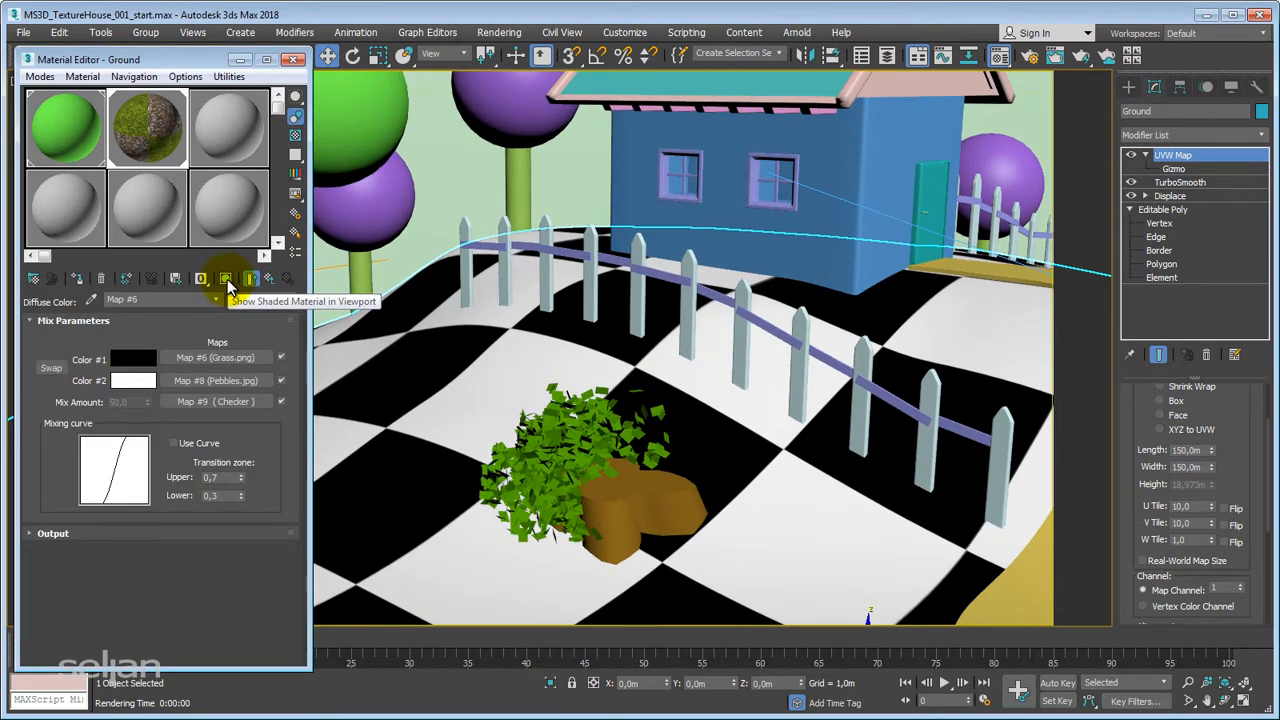
left_click(225, 279)
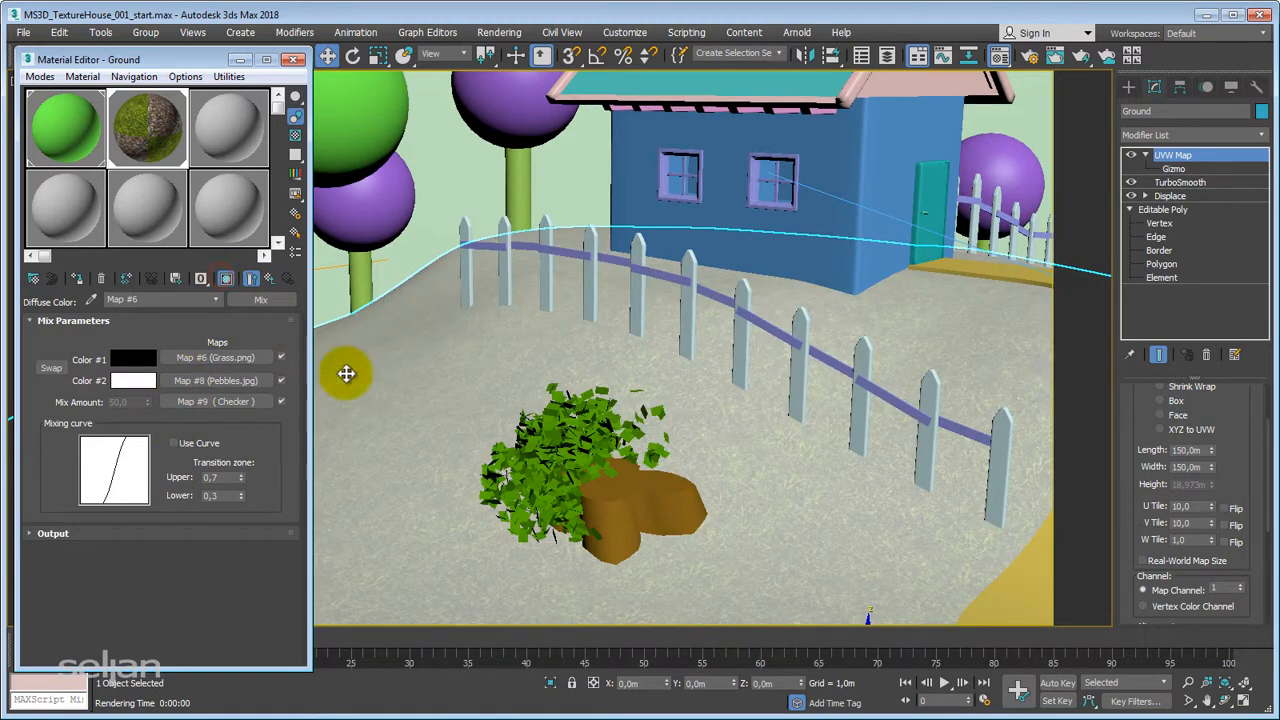
Step: Test-render the ground with the grass and pebbles masked by the checker, and close the render
middle_click_drag(395, 387, 391, 384)
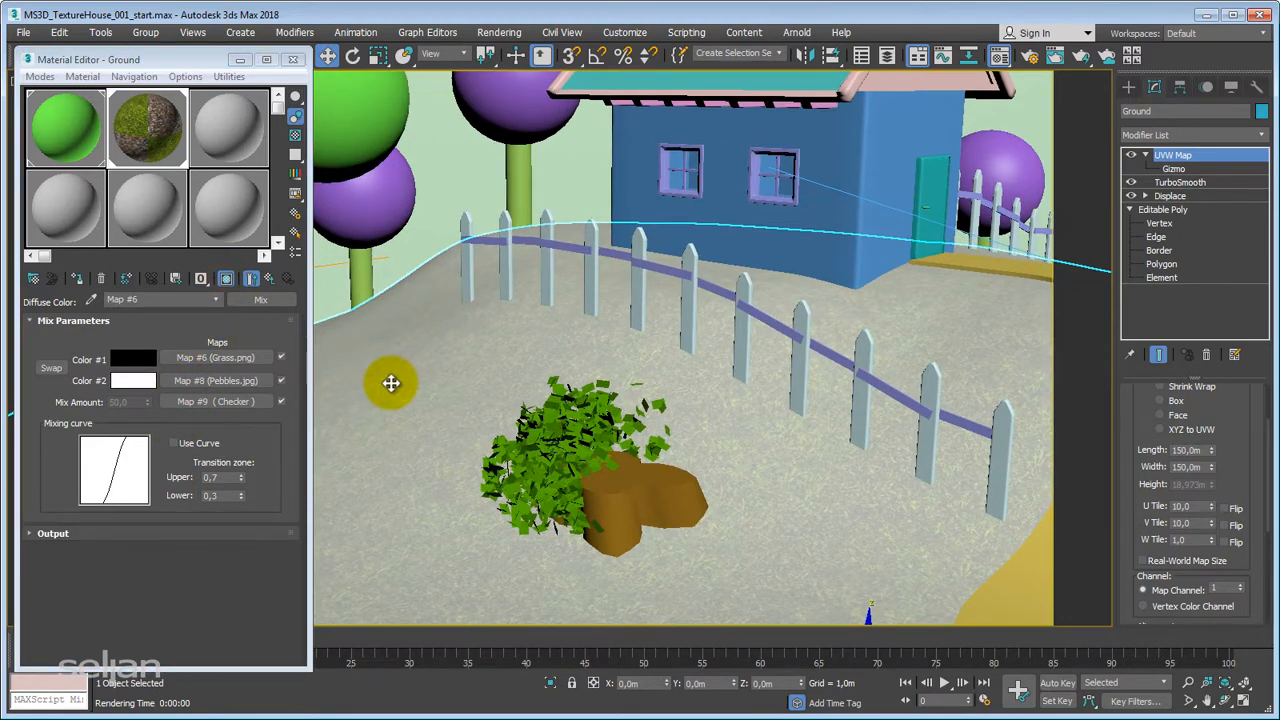
key("F9")
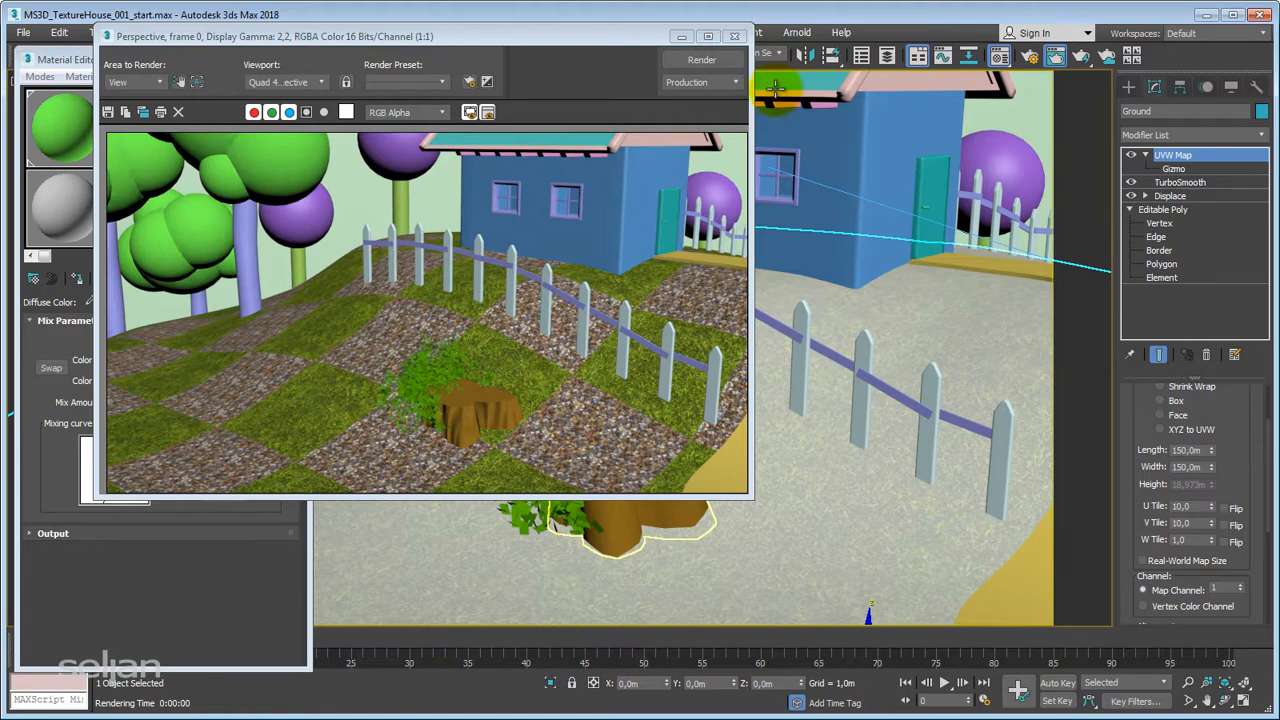
left_click(735, 36)
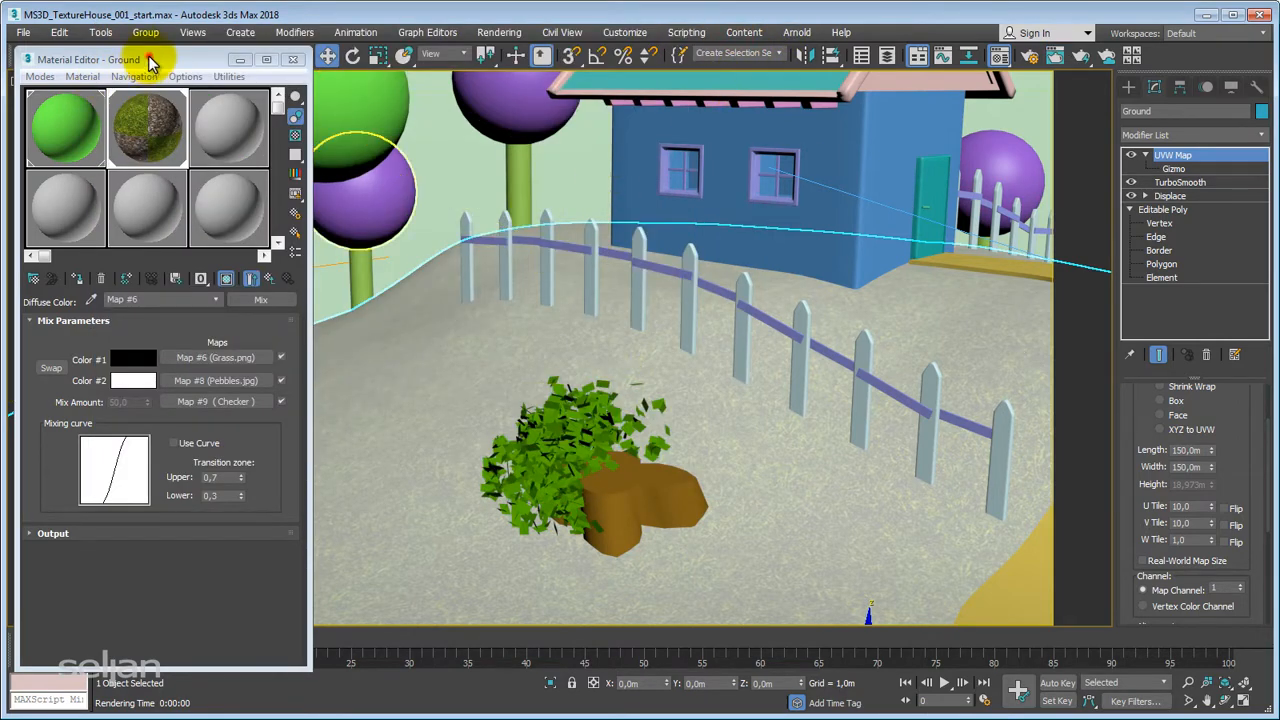
Step: Open the Checker map in the Mix Amount slot and swap its black and white colors
left_click_drag(155, 58, 170, 52)
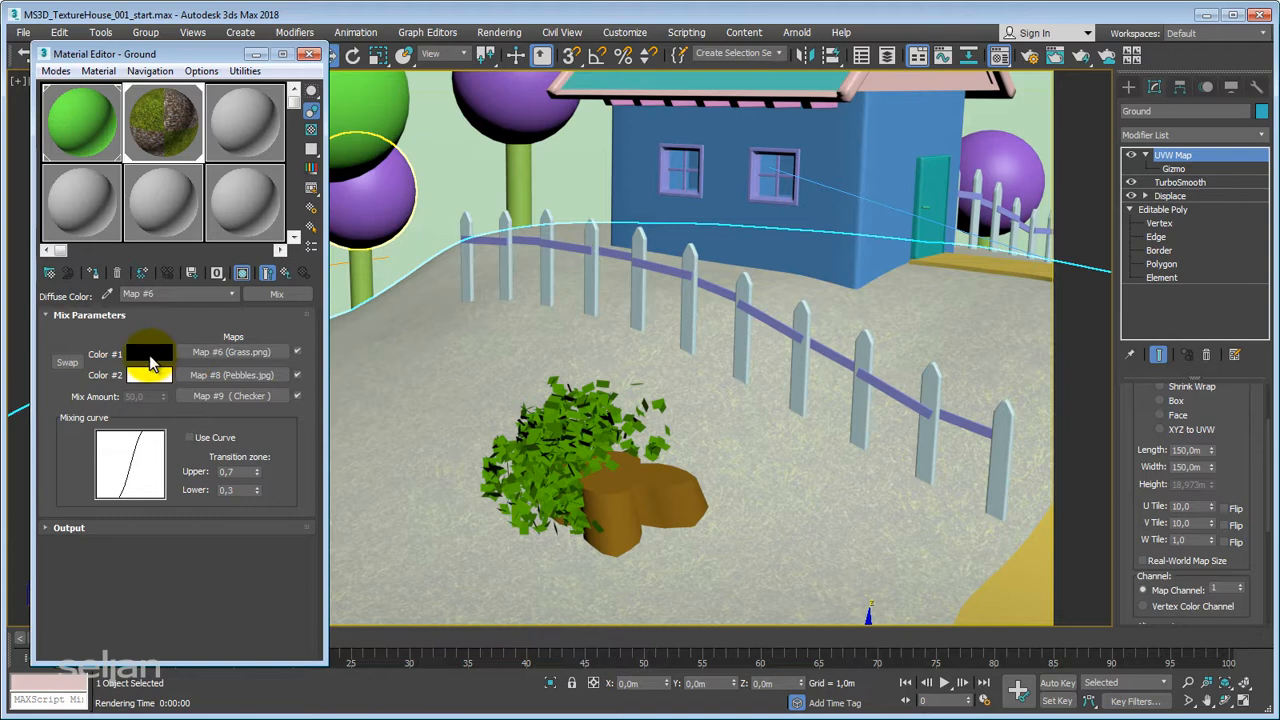
left_click(210, 396)
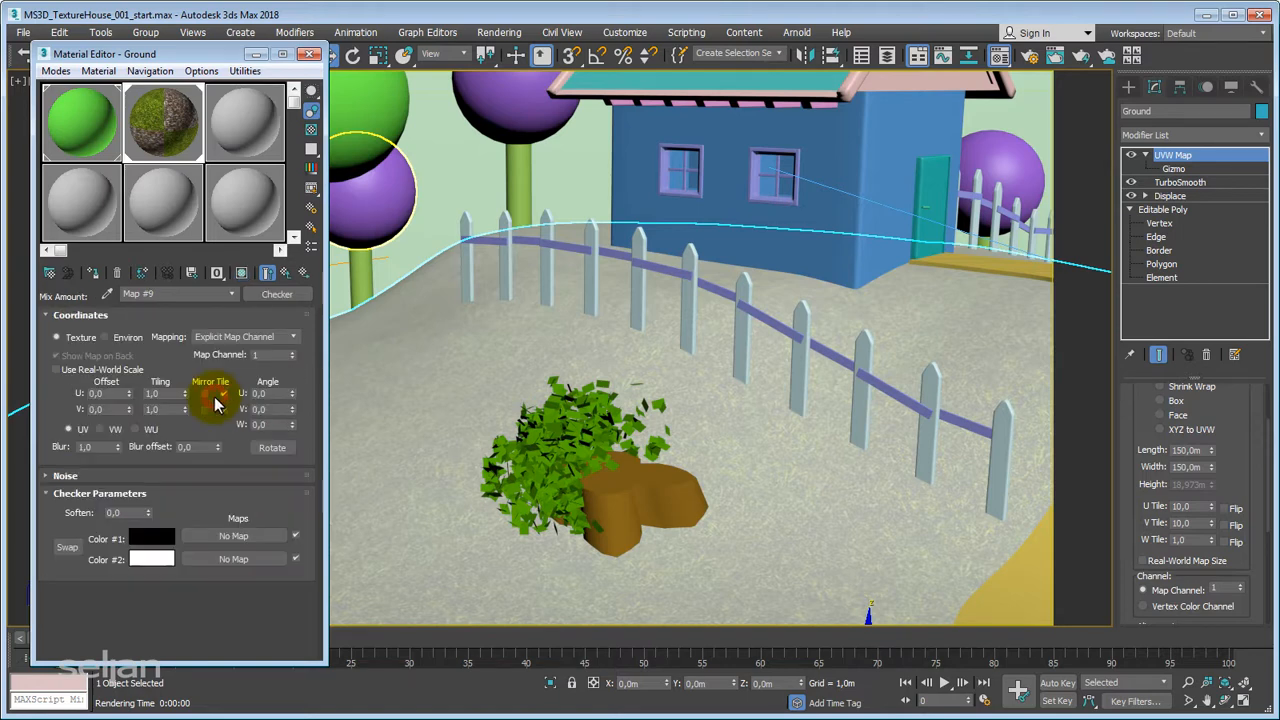
left_click(67, 547)
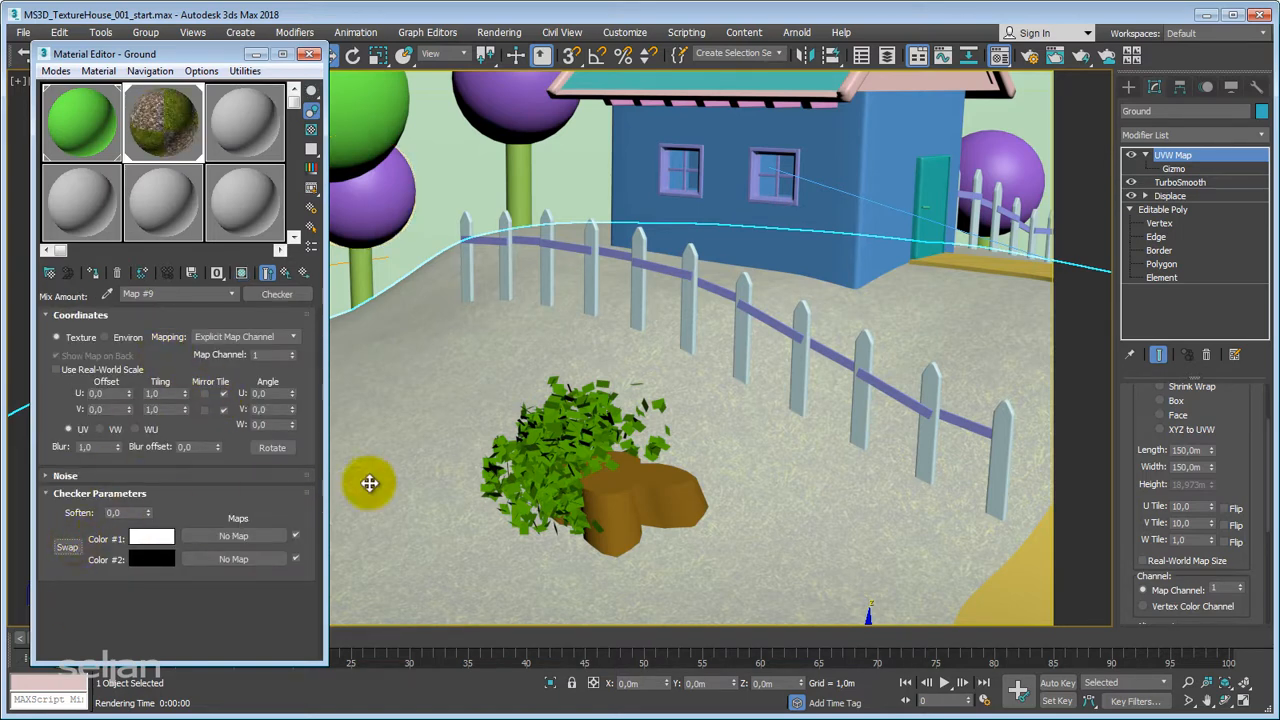
Step: Test-render the ground with the swapped checker colors and close the render
left_click(587, 15)
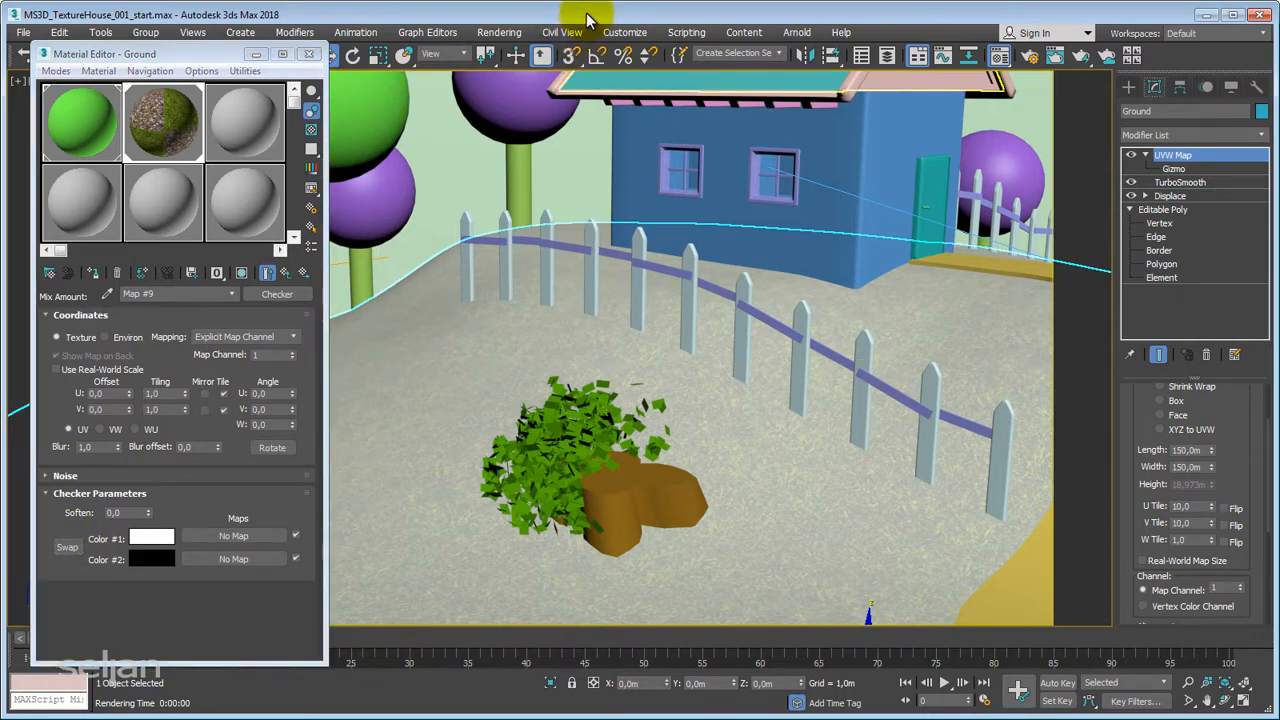
key("F9")
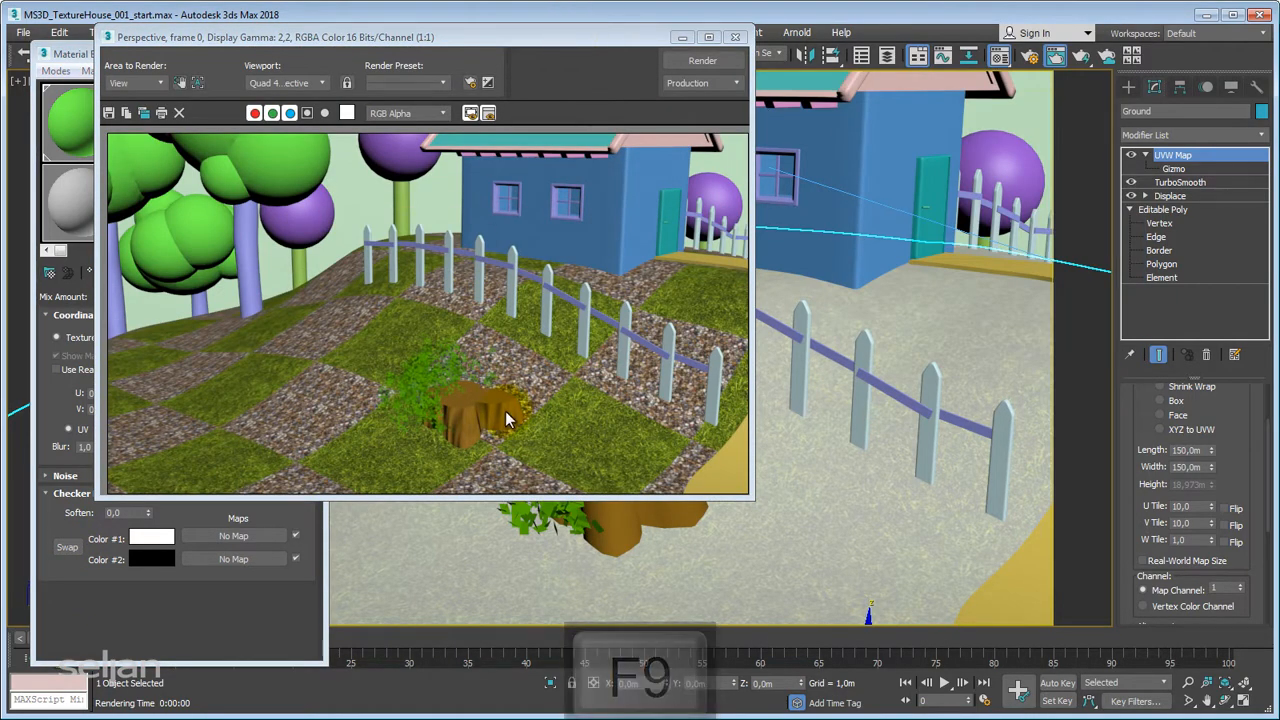
left_click_drag(648, 45, 806, 67)
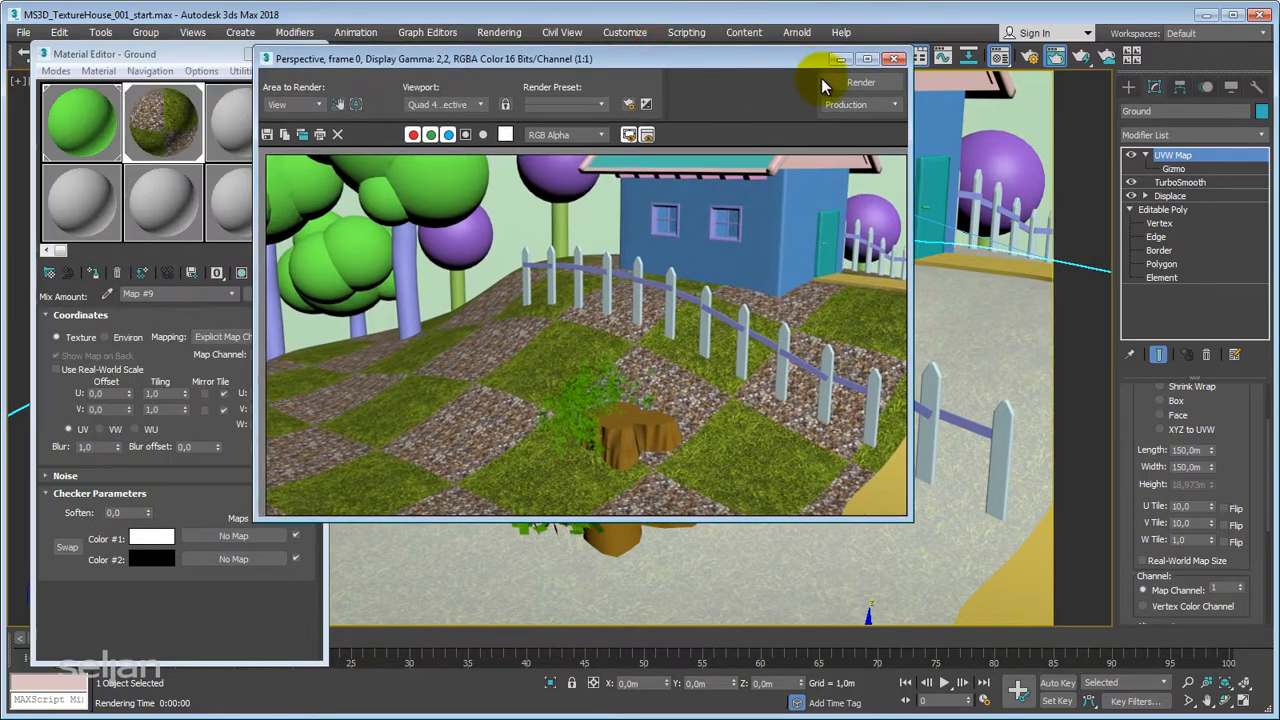
left_click(895, 62)
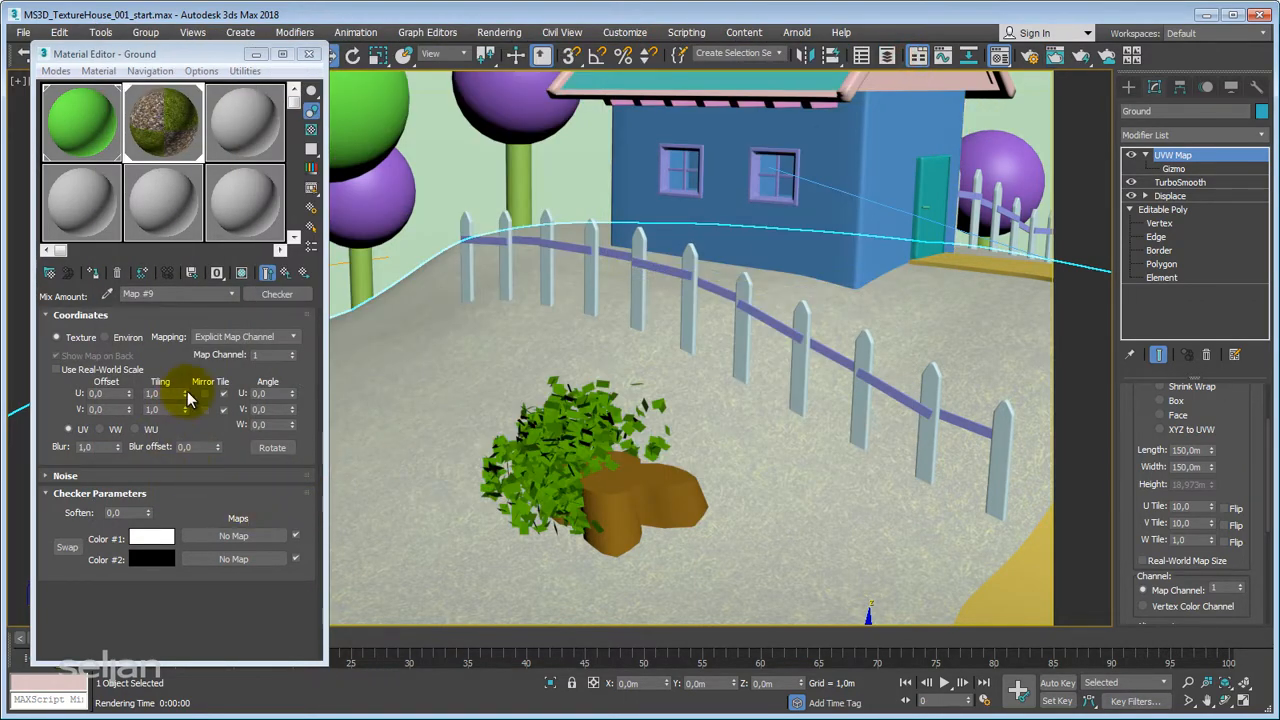
Step: Set the Checker map's U tiling to 11.6 and display the checker in the viewport
left_click_drag(184, 393, 172, 335)
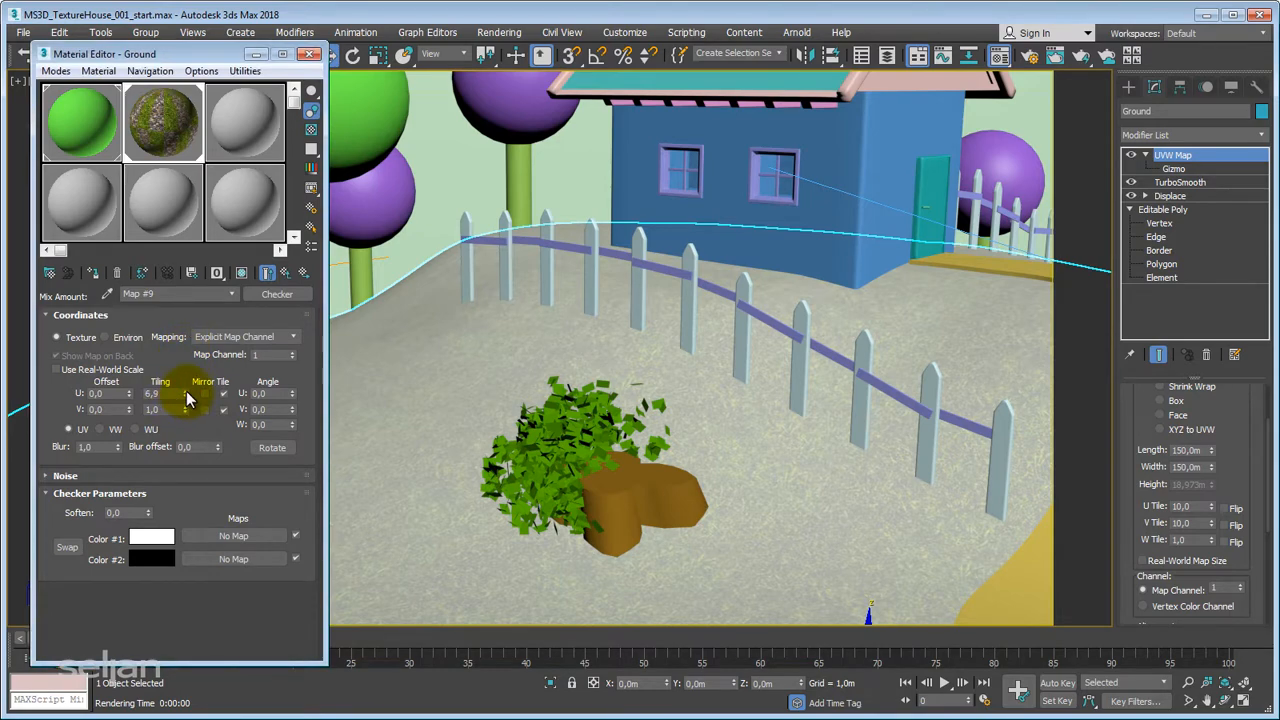
left_click_drag(184, 394, 205, 340)
left_click(244, 274)
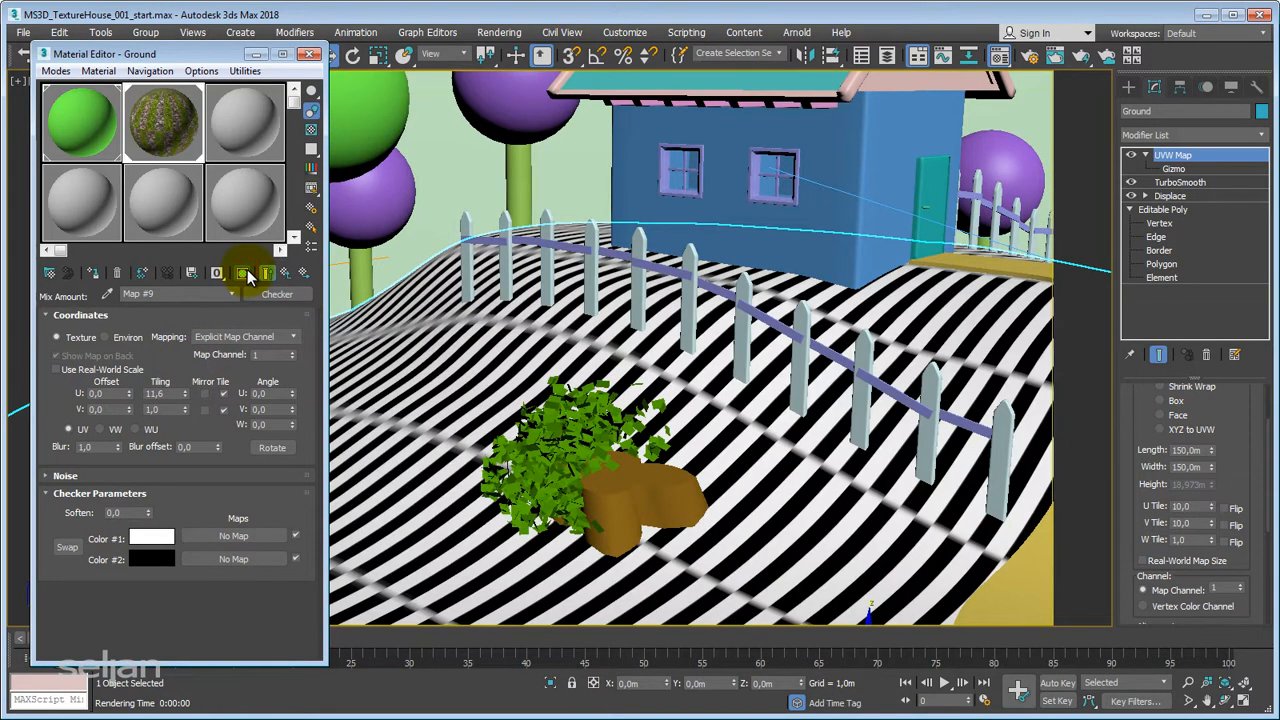
Step: Test-render the ground with the denser checker tiling and close the render
key("F9")
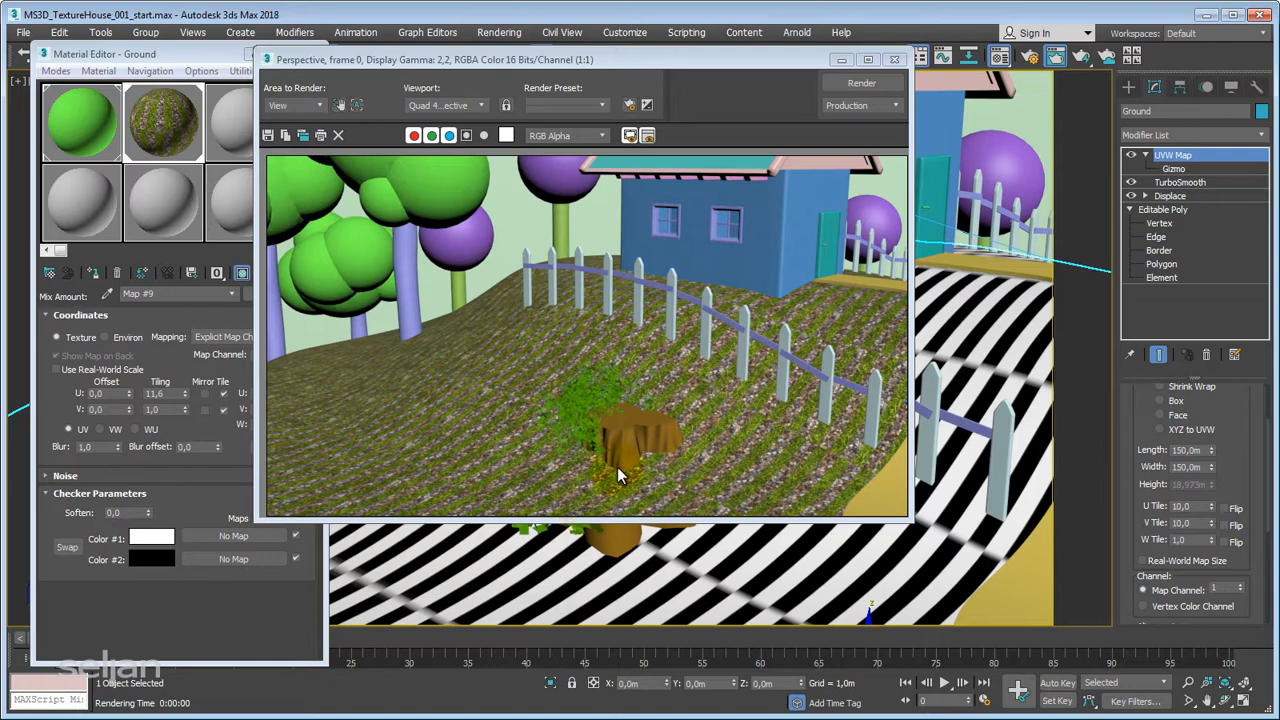
left_click(894, 59)
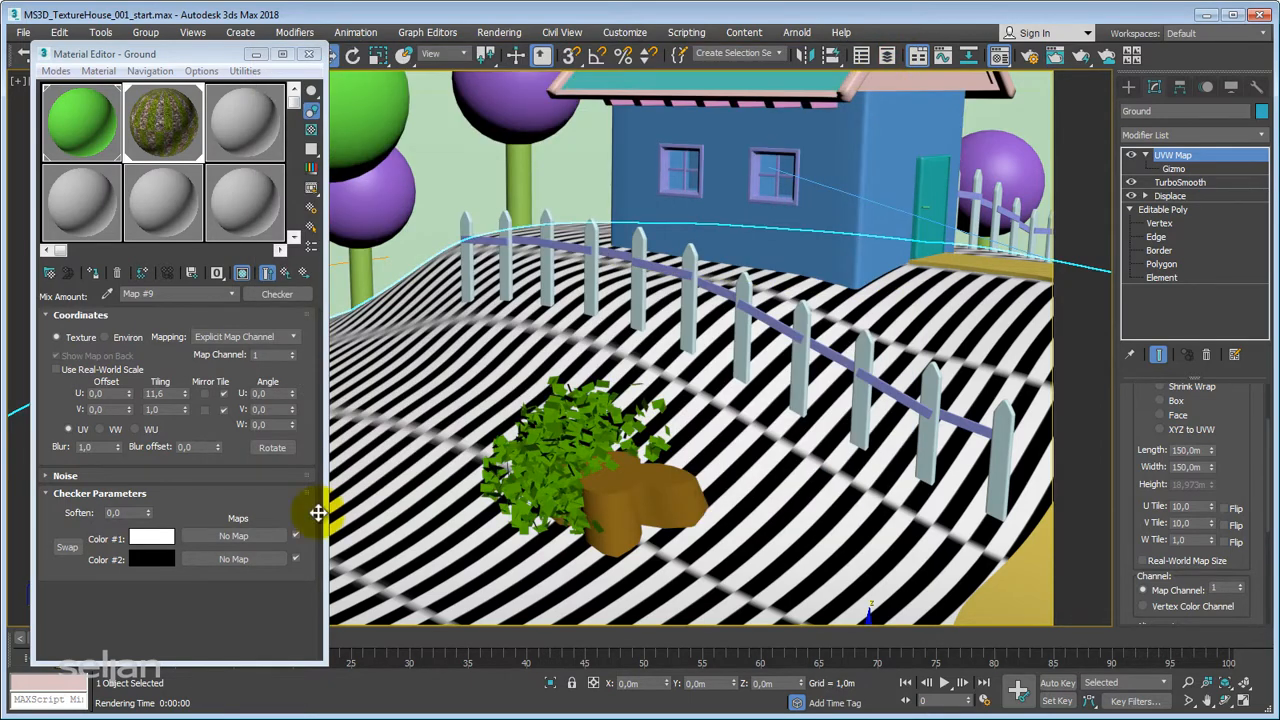
Step: Replace the Checker map in the Mix Amount slot with a Noise map, discarding the old map, and display it in the viewport
left_click(277, 292)
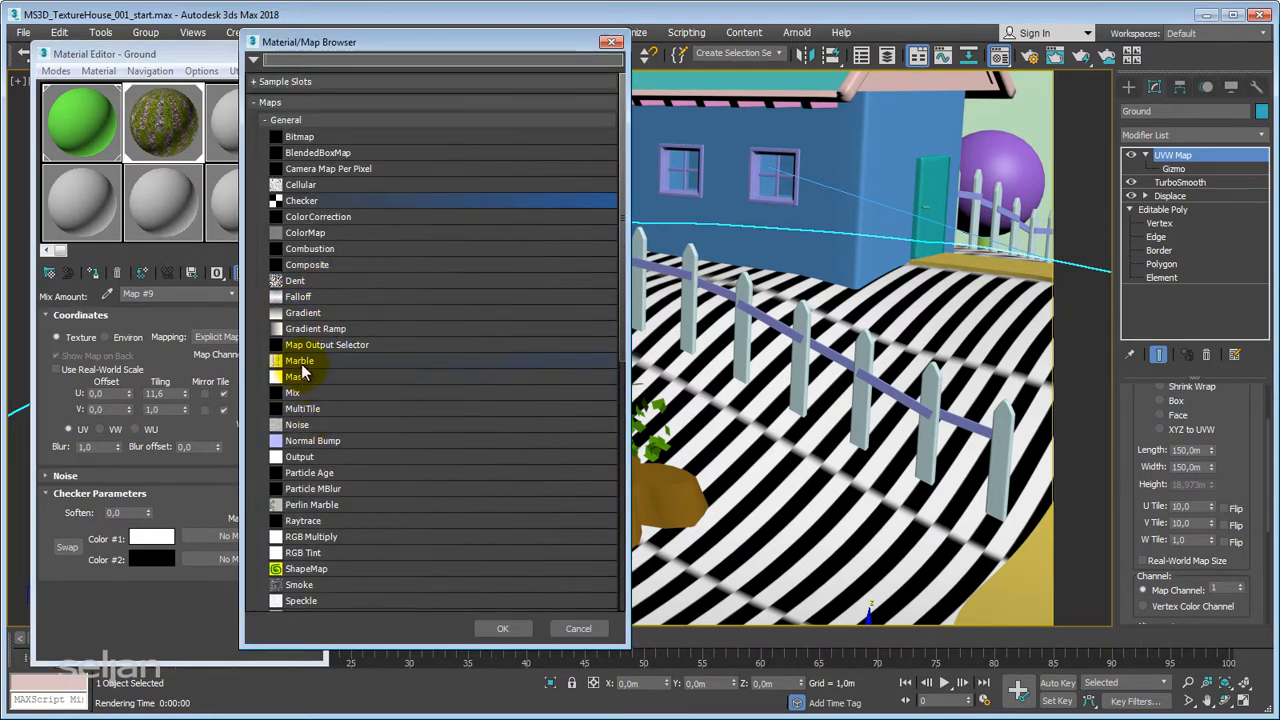
double_click(295, 426)
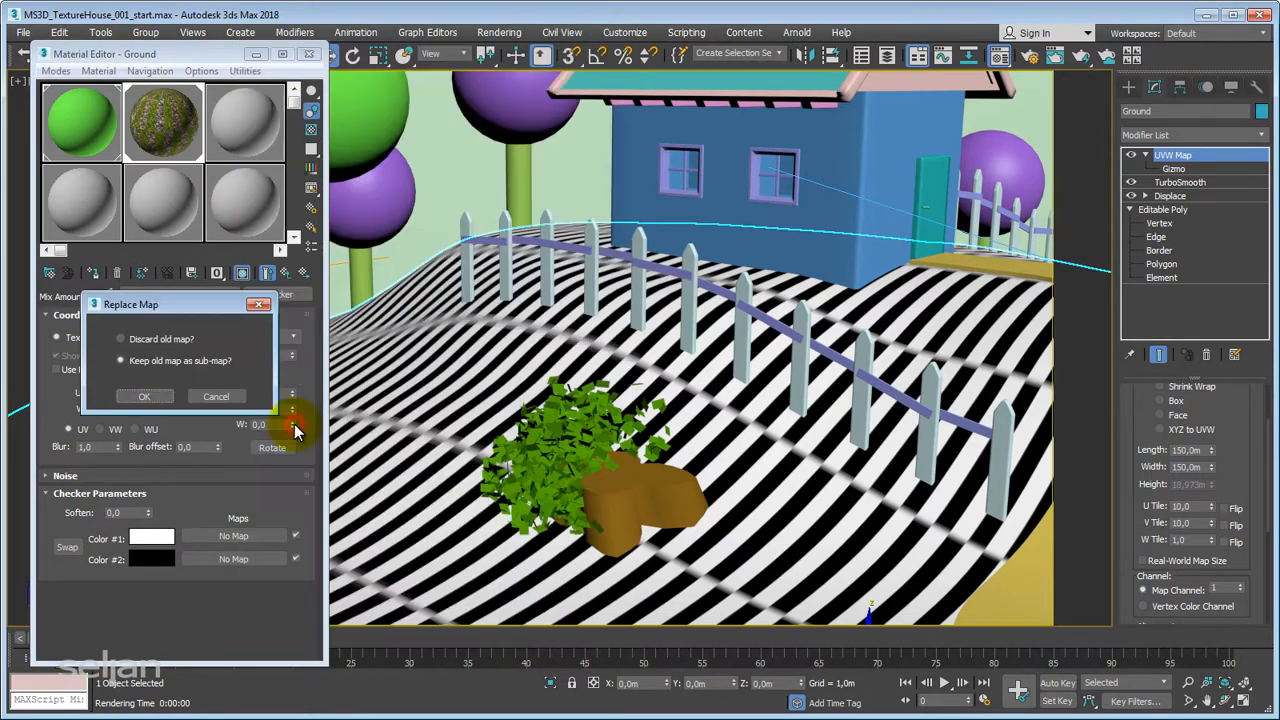
left_click(156, 340)
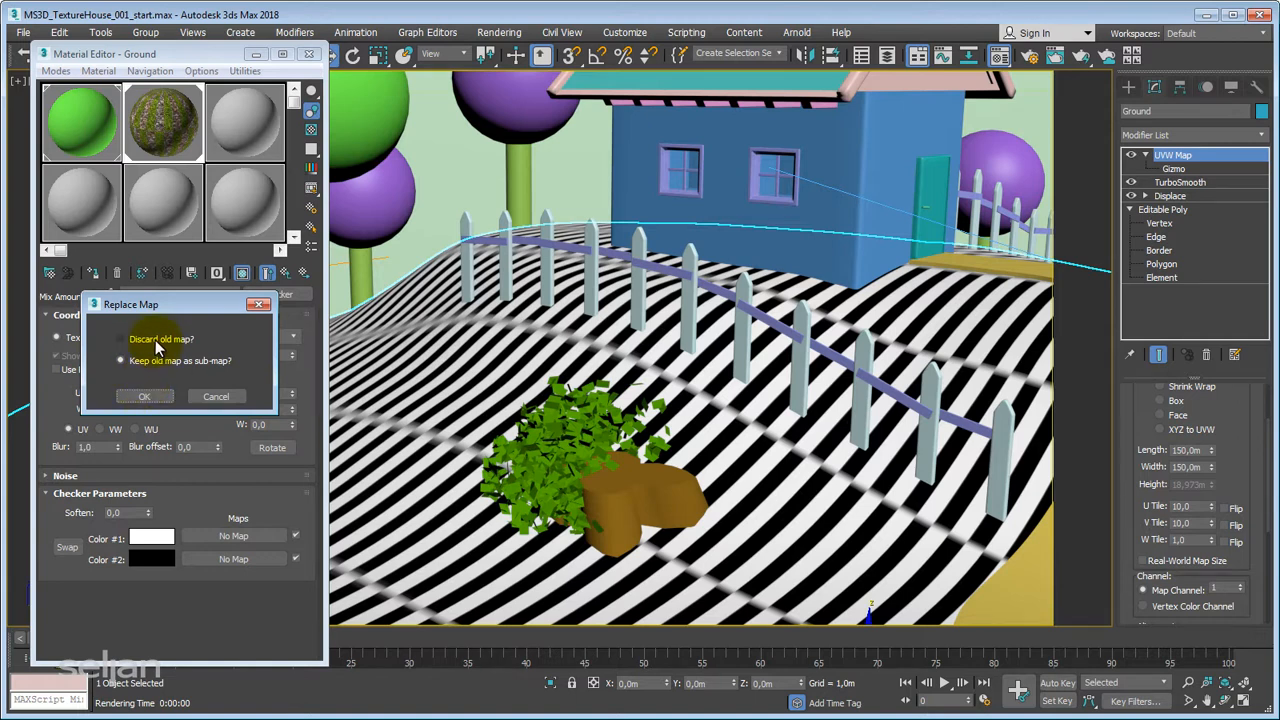
left_click(148, 397)
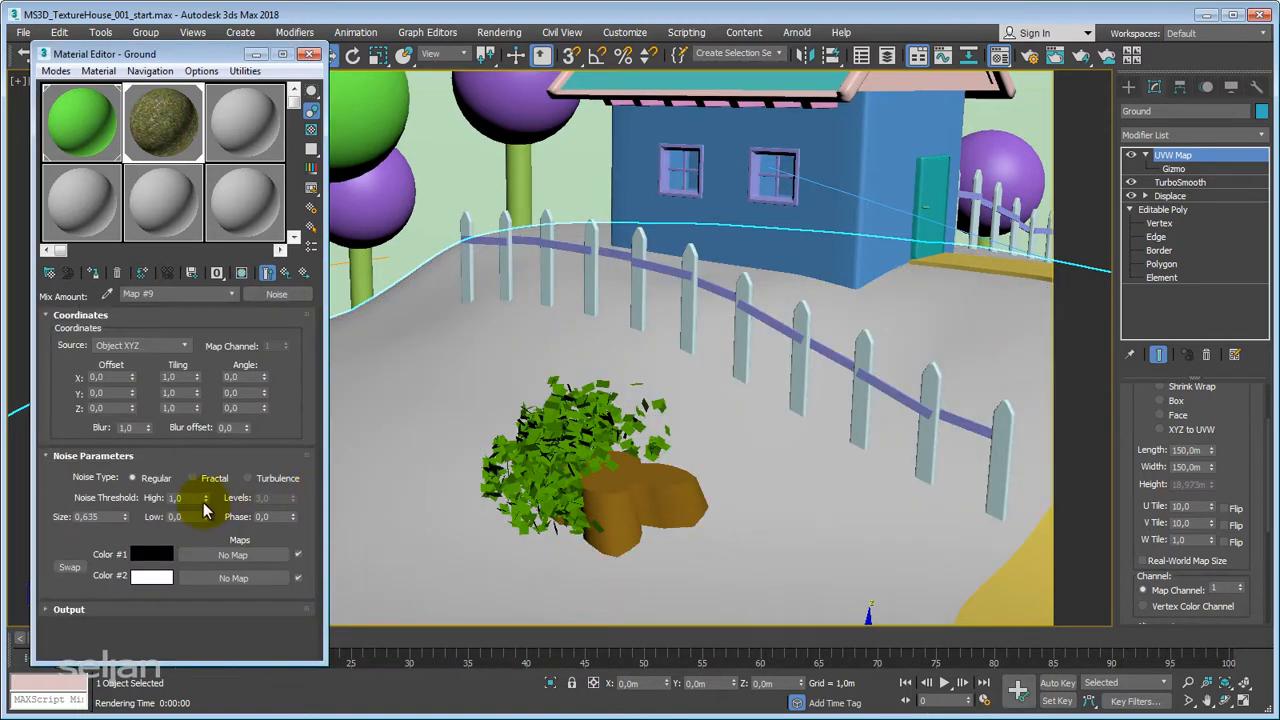
left_click(241, 274)
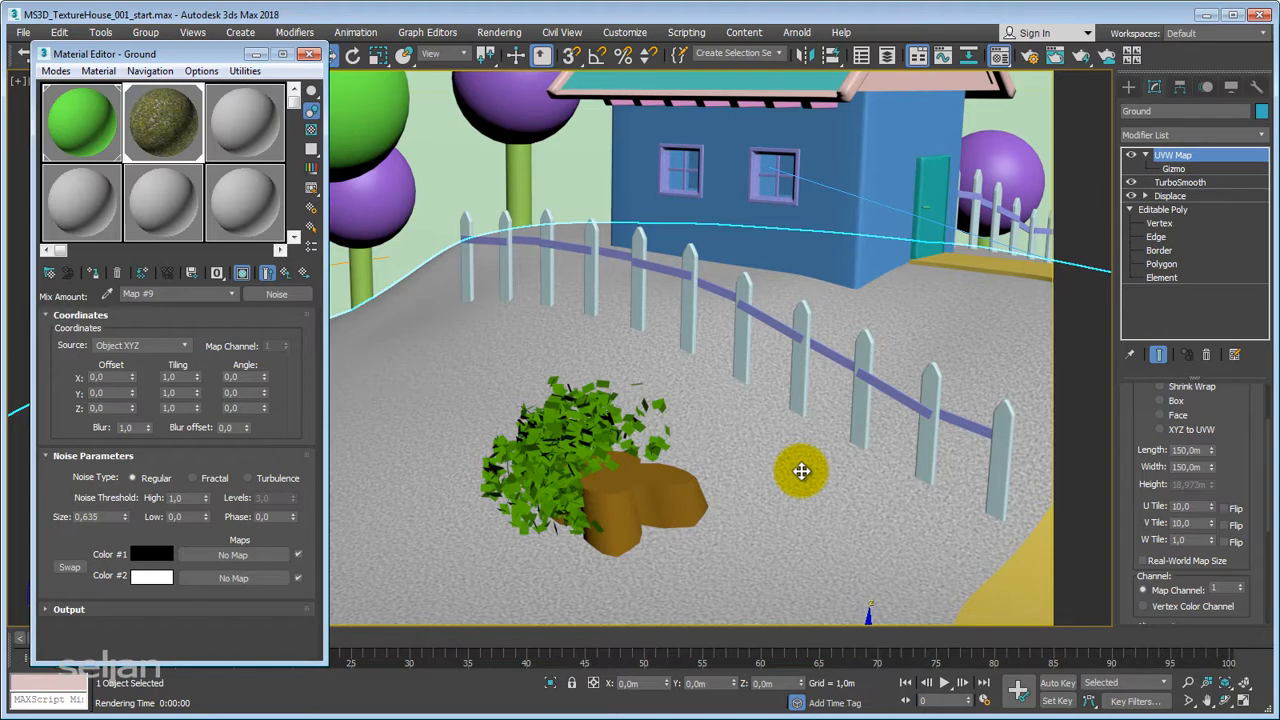
Step: Test-render the ground with the default Noise mask, inspect the blend up close and close the render
key("F9")
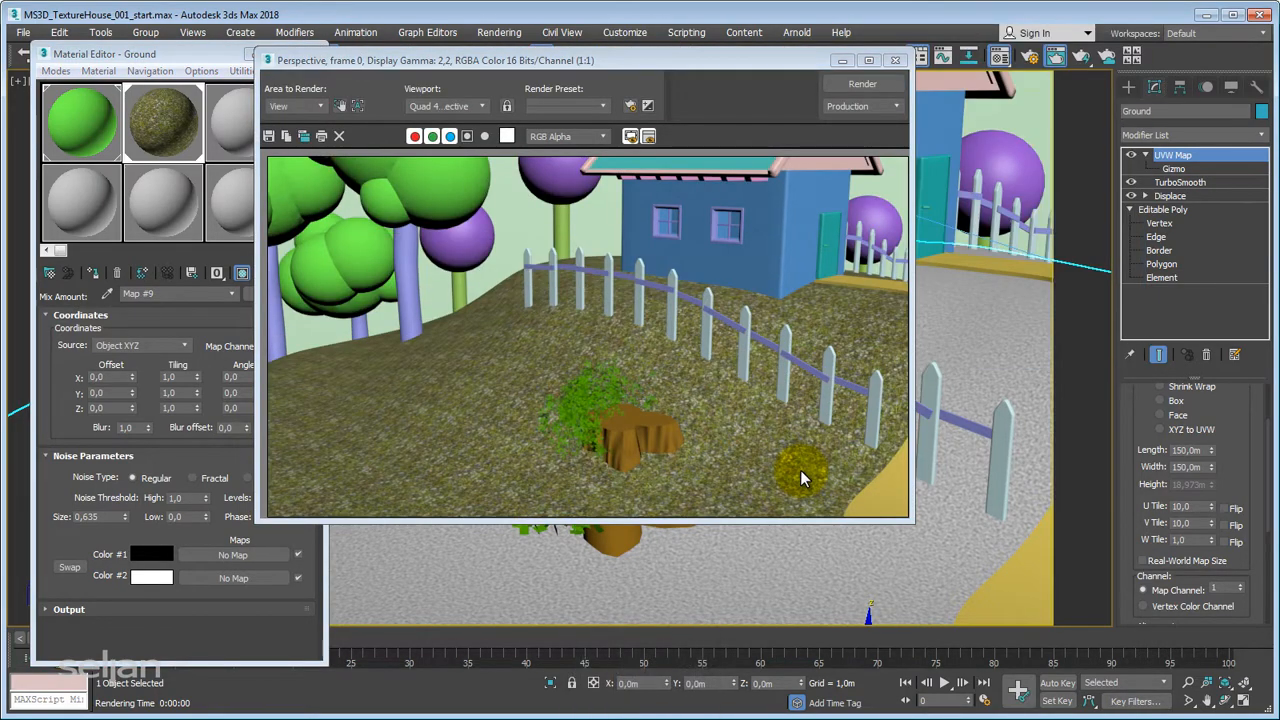
scroll(744, 440, "up", 1)
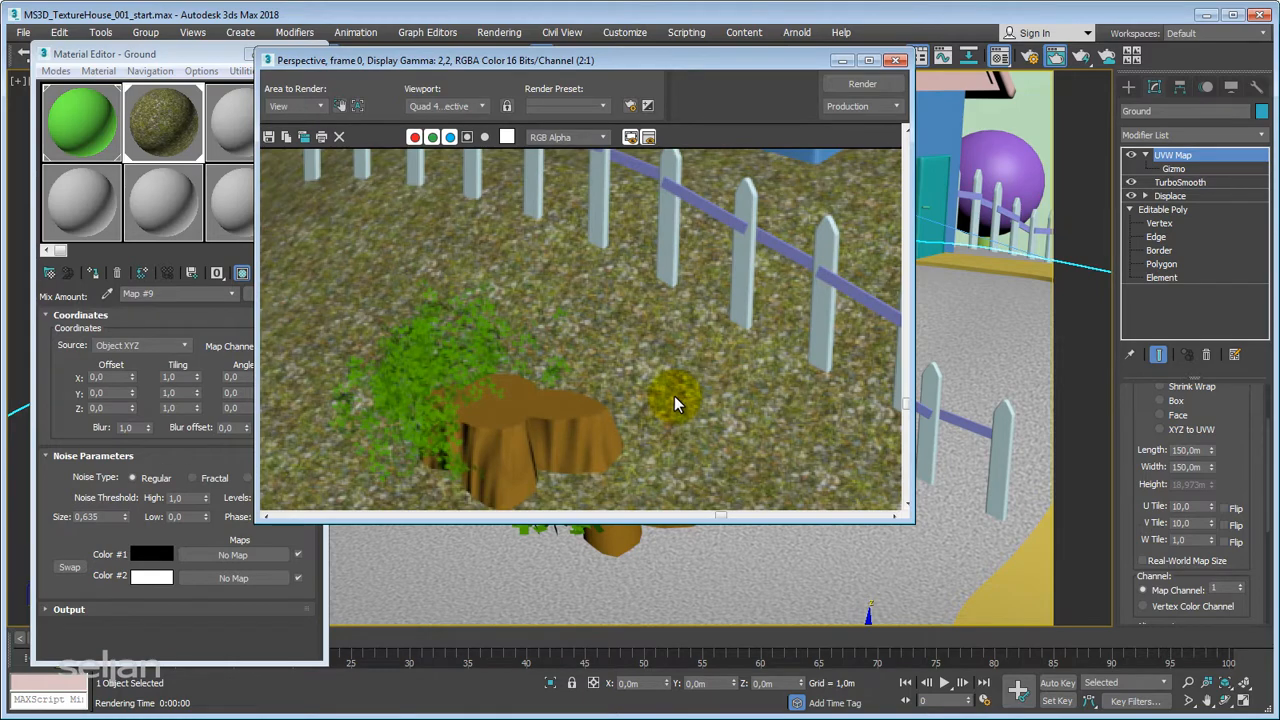
scroll(674, 396, "down", 1)
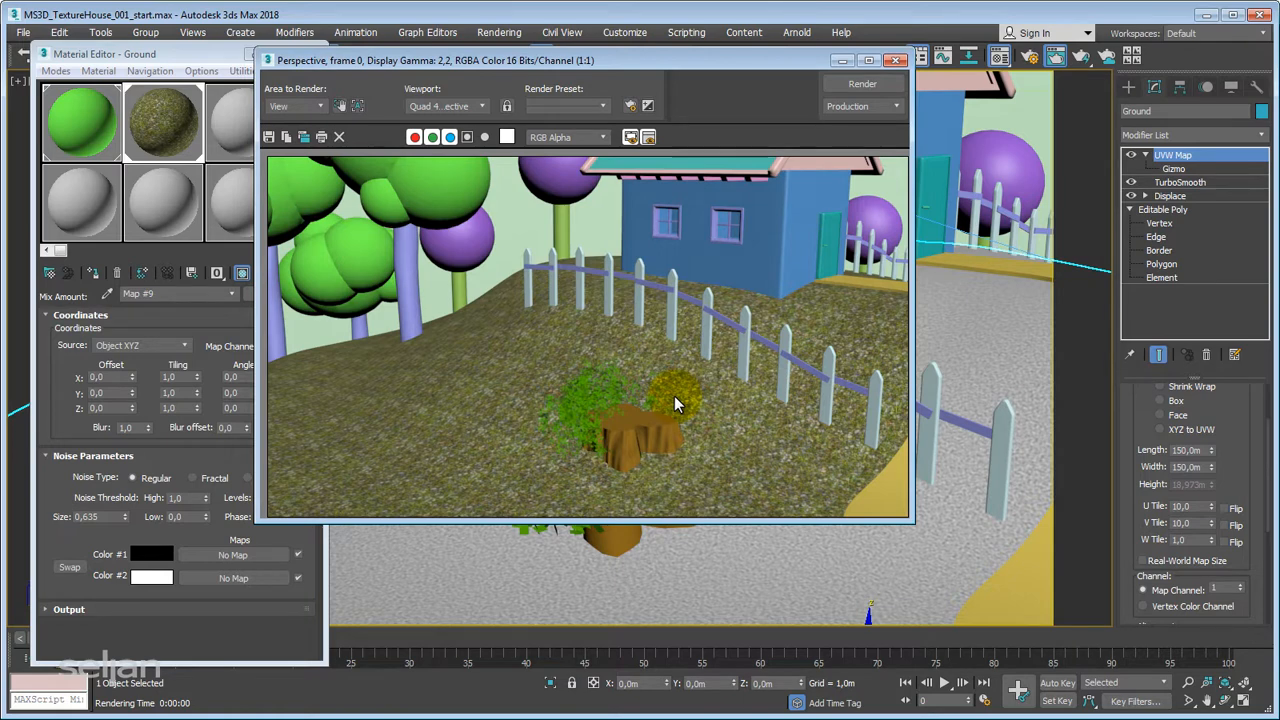
left_click(903, 60)
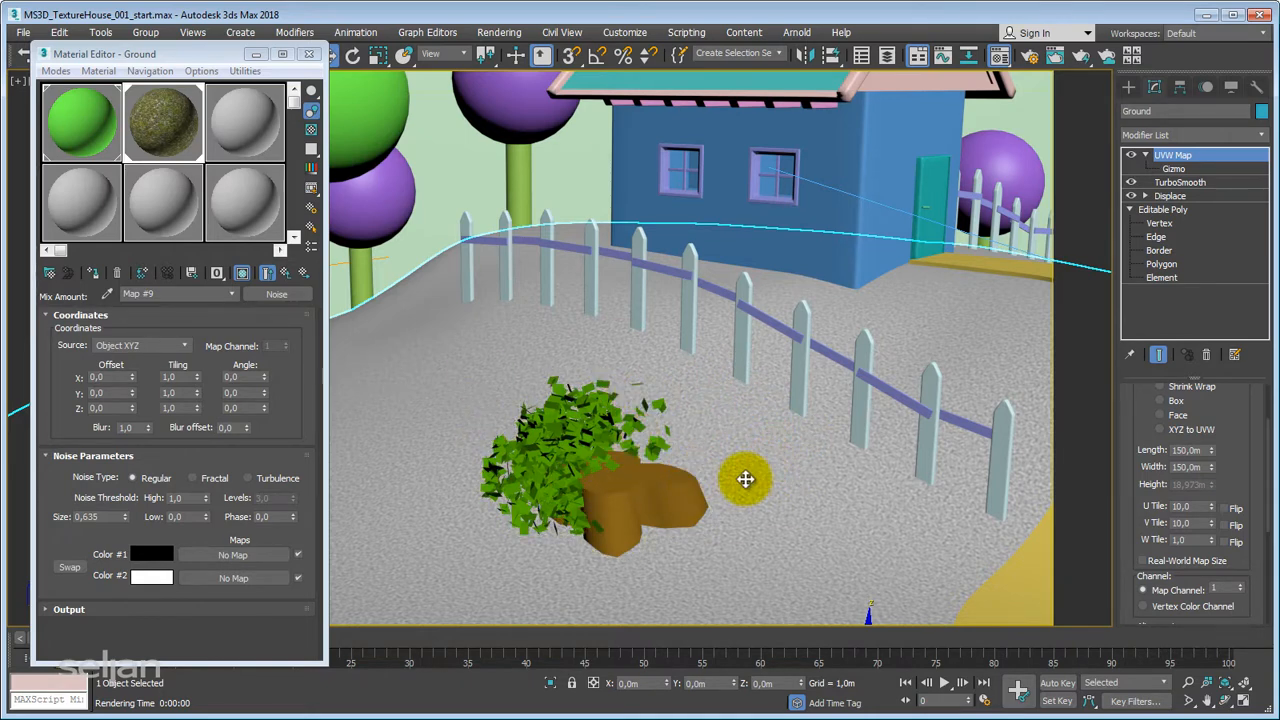
Step: Set the Noise map's type to Turbulence, its low threshold to 0.275 and its size to 12.035
left_click(248, 479)
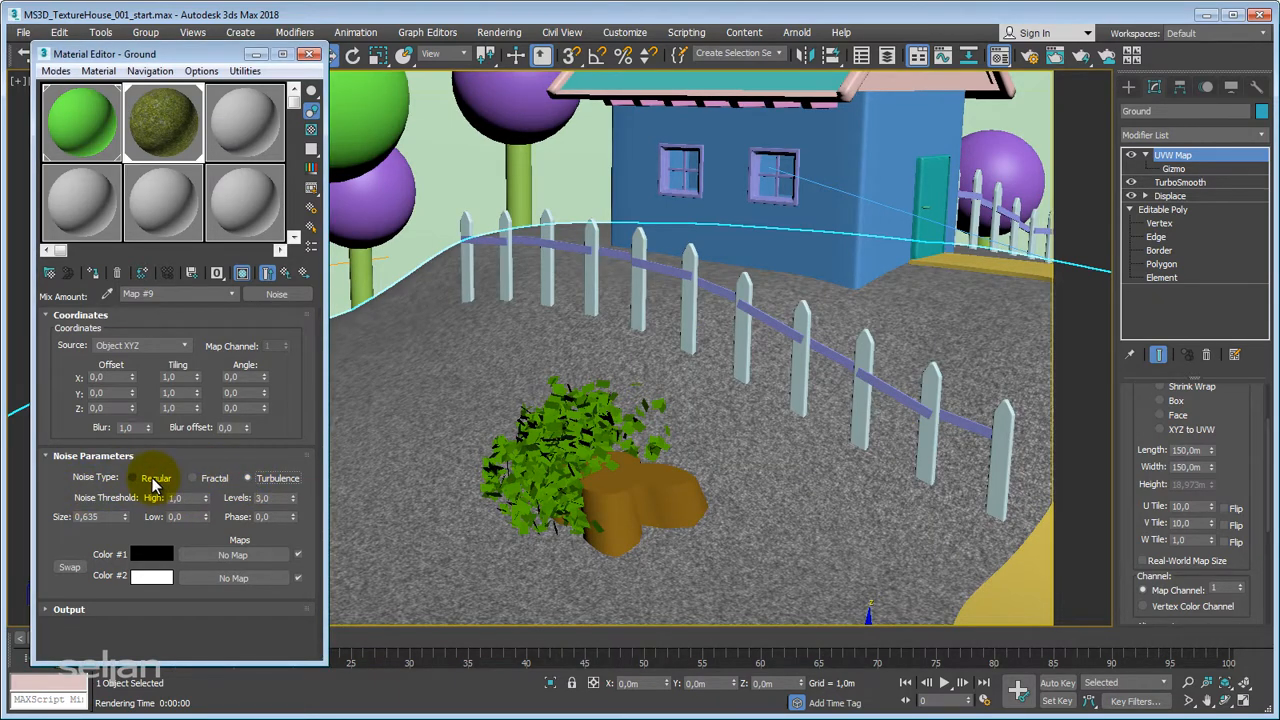
left_click(274, 481)
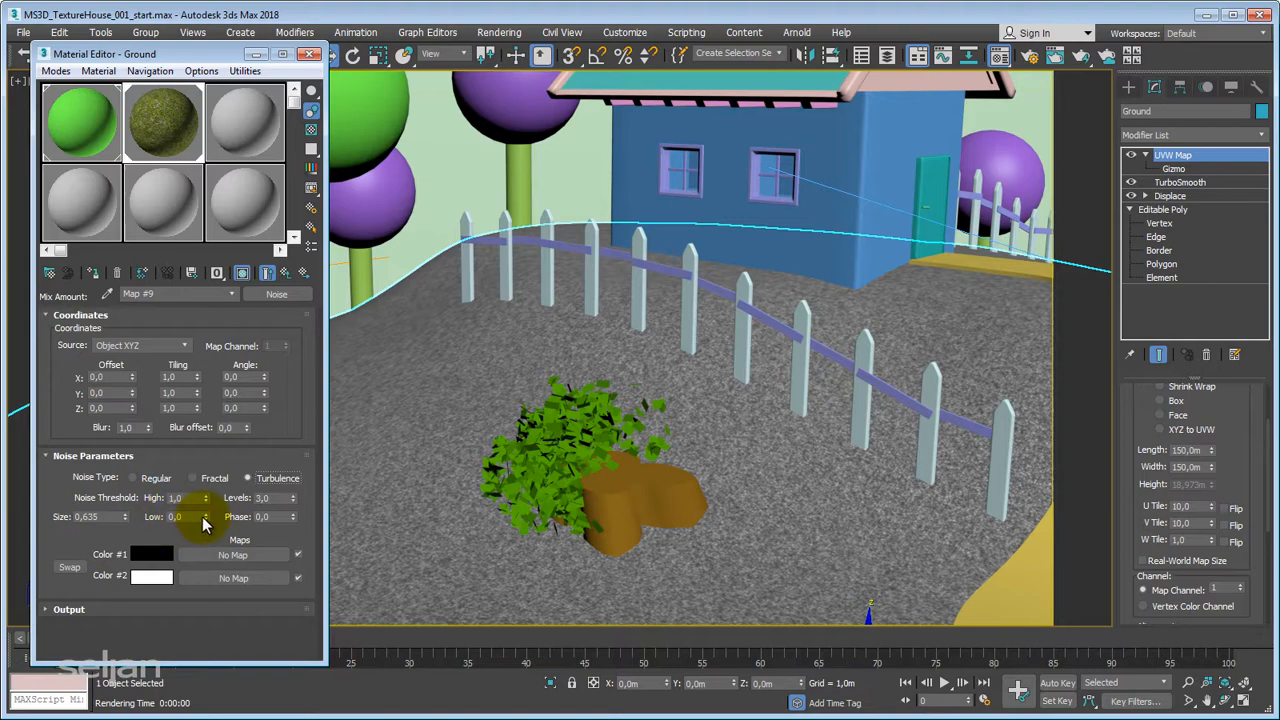
mouse_move(205, 516)
left_mouse_down()
mouse_move(206, 488)
mouse_move(208, 528)
mouse_move(210, 516)
left_mouse_up()
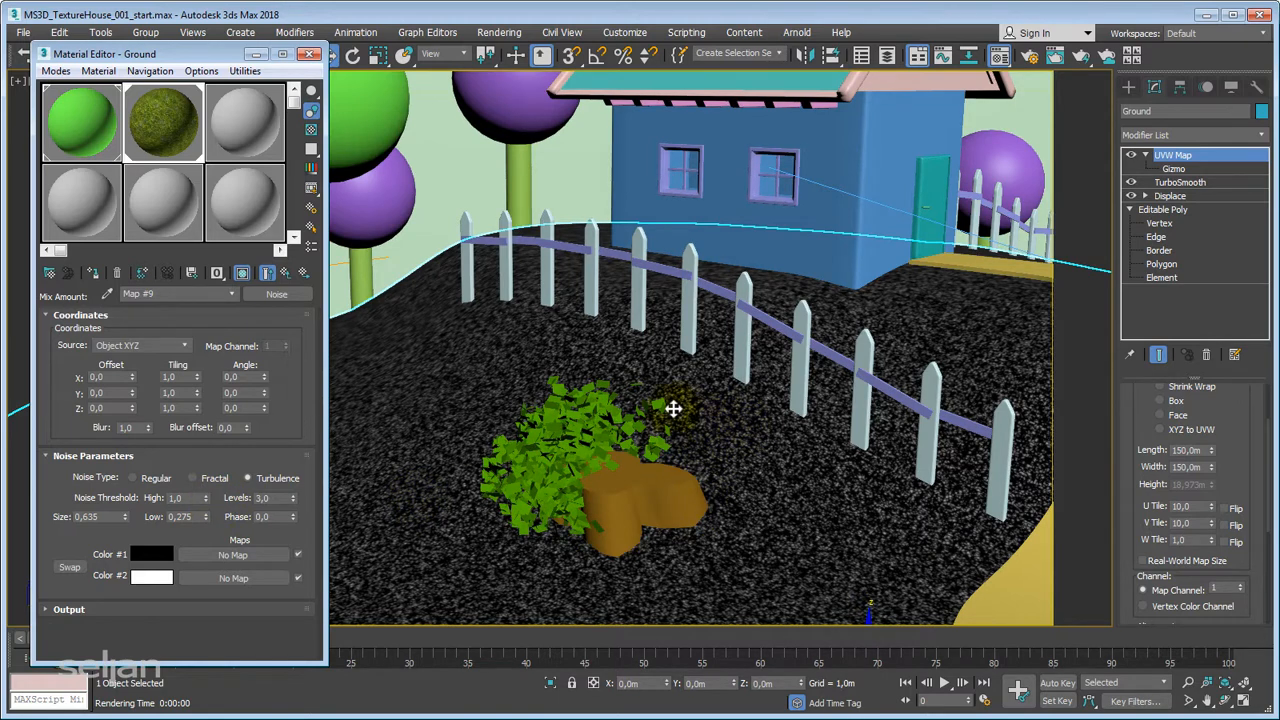
left_click_drag(126, 513, 120, 461)
mouse_move(126, 516)
left_mouse_down()
mouse_move(124, 492)
mouse_move(126, 503)
left_mouse_up()
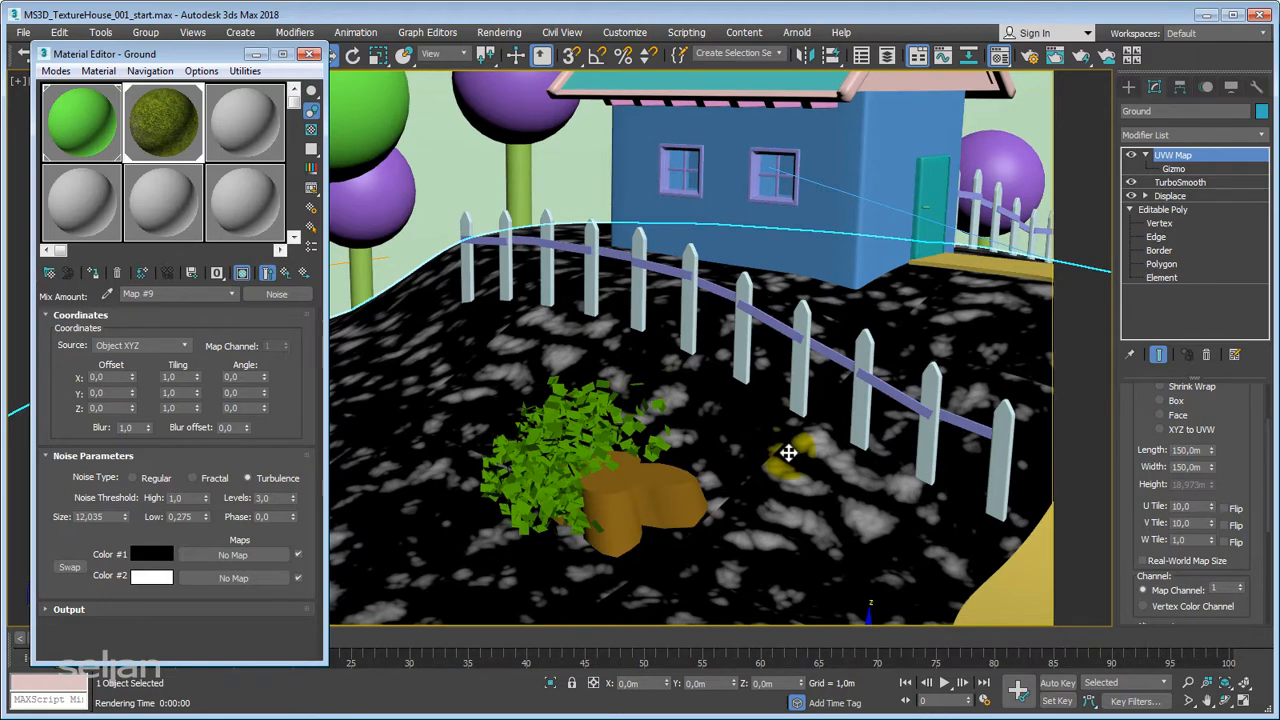
Step: Test-render the ground with the Turbulence noise and move the render window clear of the material settings
key("F9")
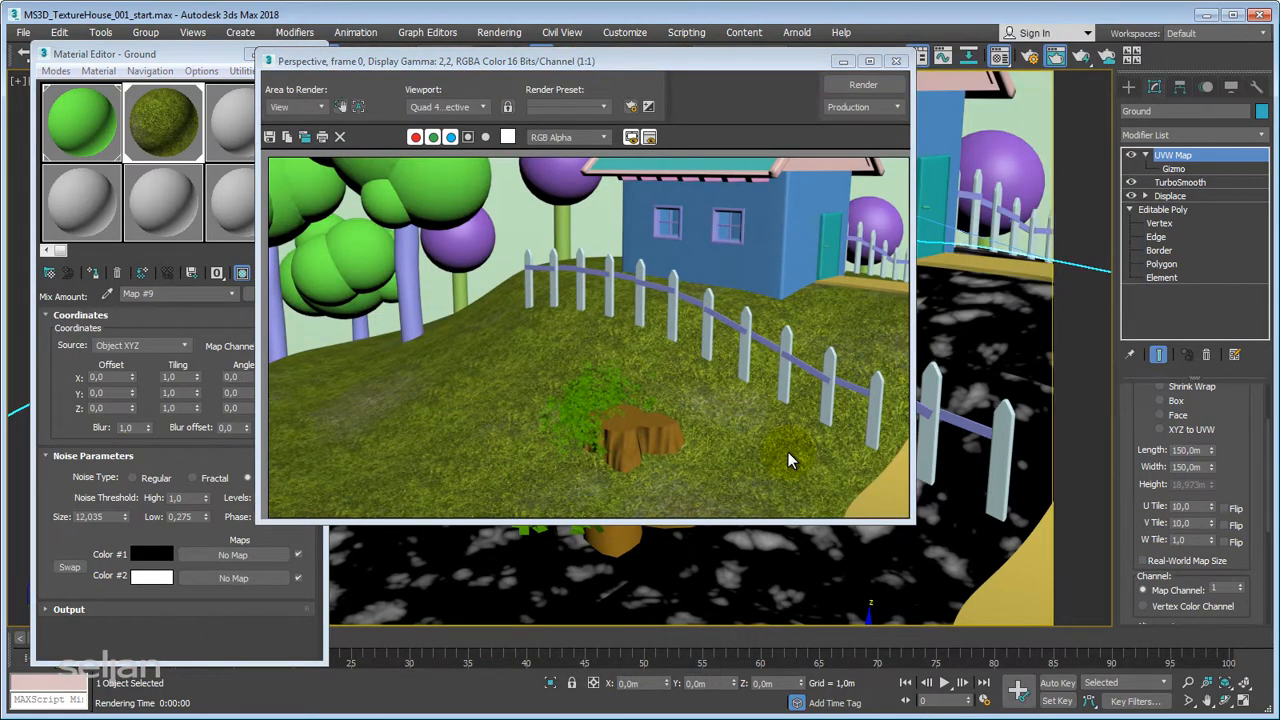
left_click_drag(683, 60, 928, 84)
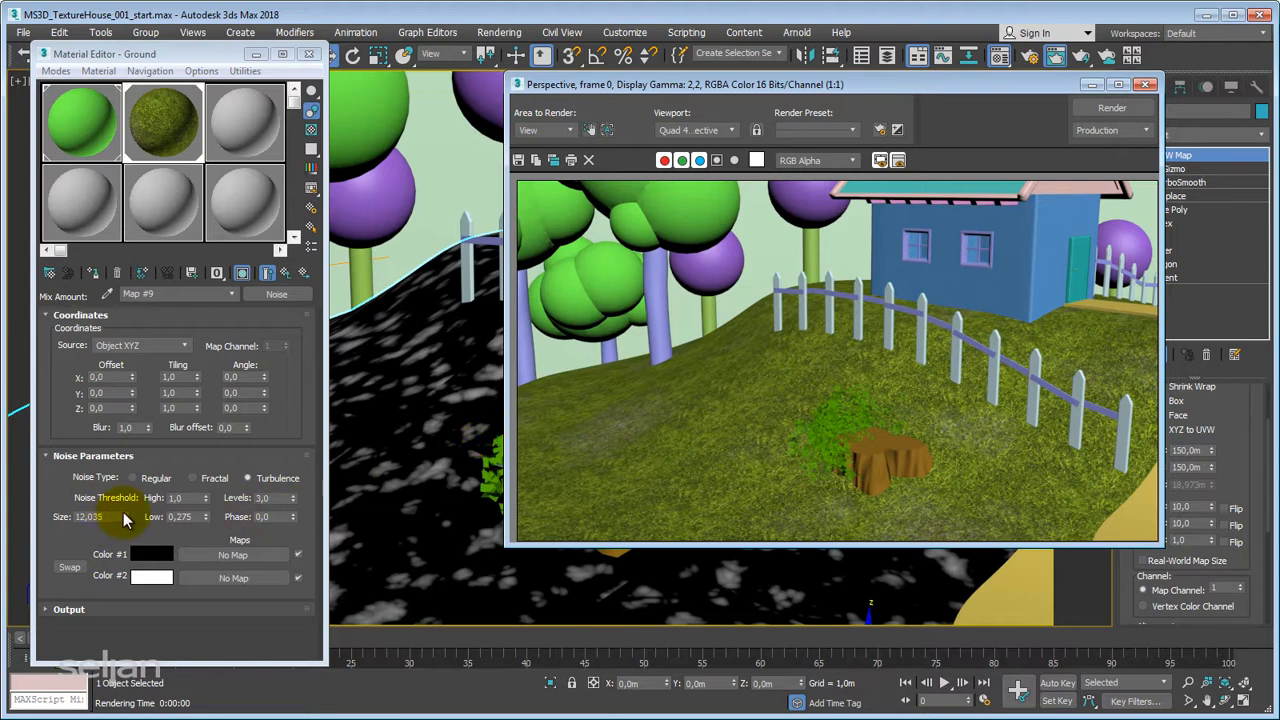
Step: Set the Noise size to 9.035 and re-render the ground to check the patches, closing the render after inspection
left_click_drag(123, 518, 119, 541)
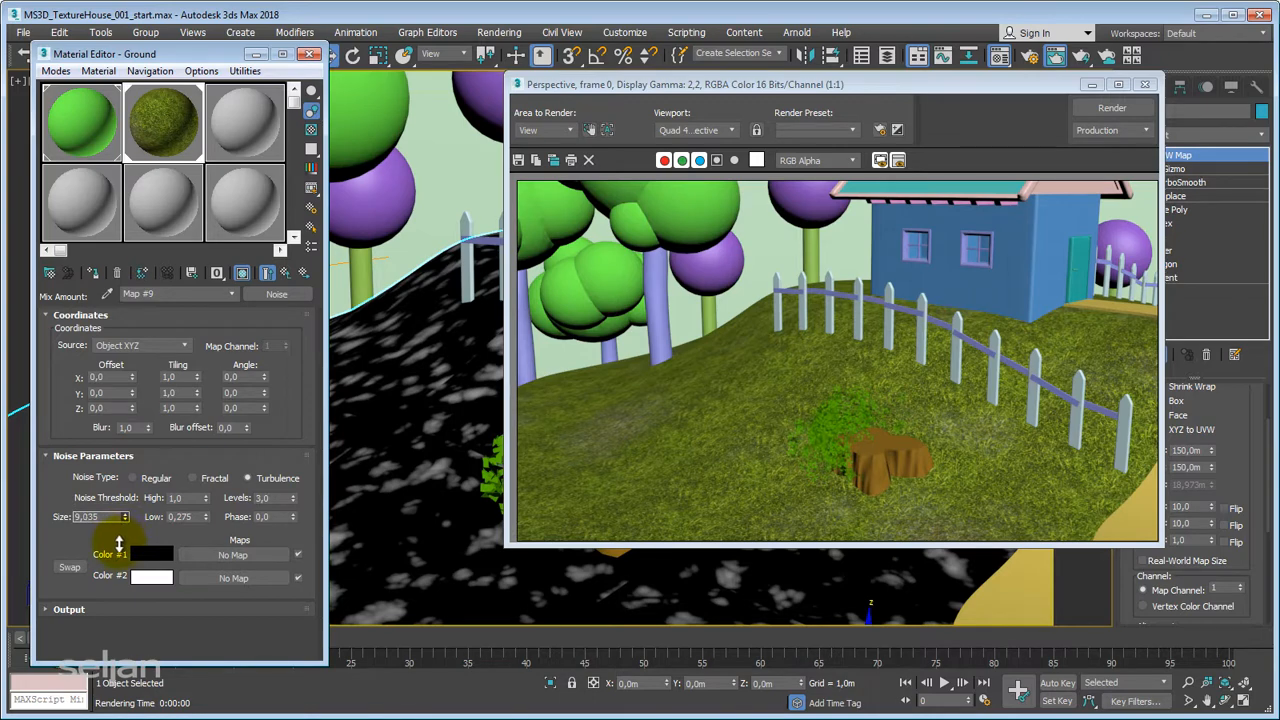
left_click(1112, 107)
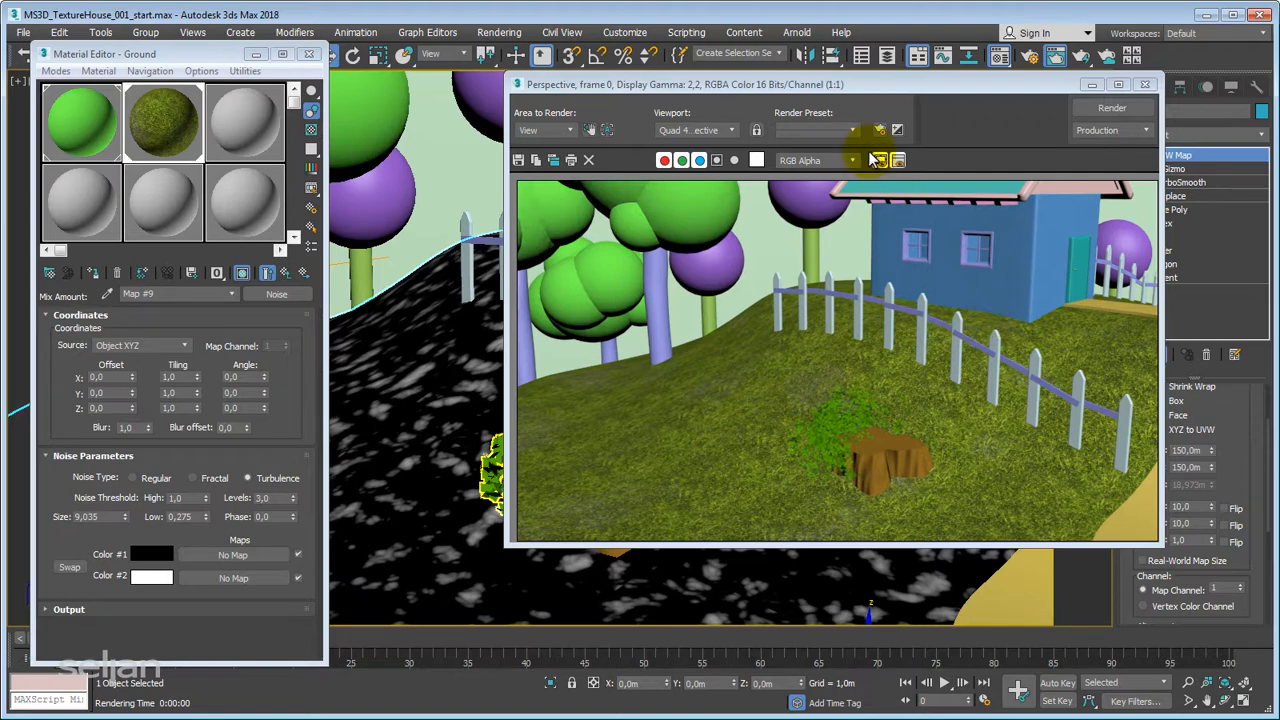
left_click_drag(932, 84, 858, 105)
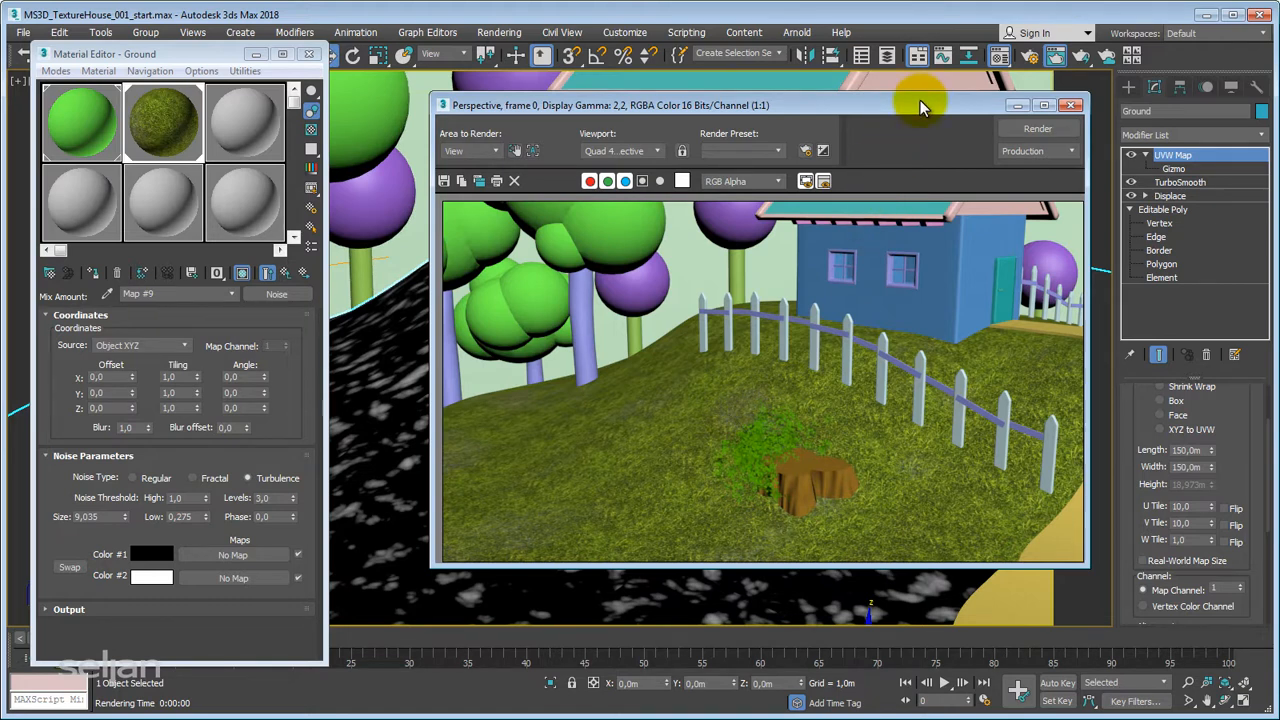
left_click_drag(920, 103, 874, 111)
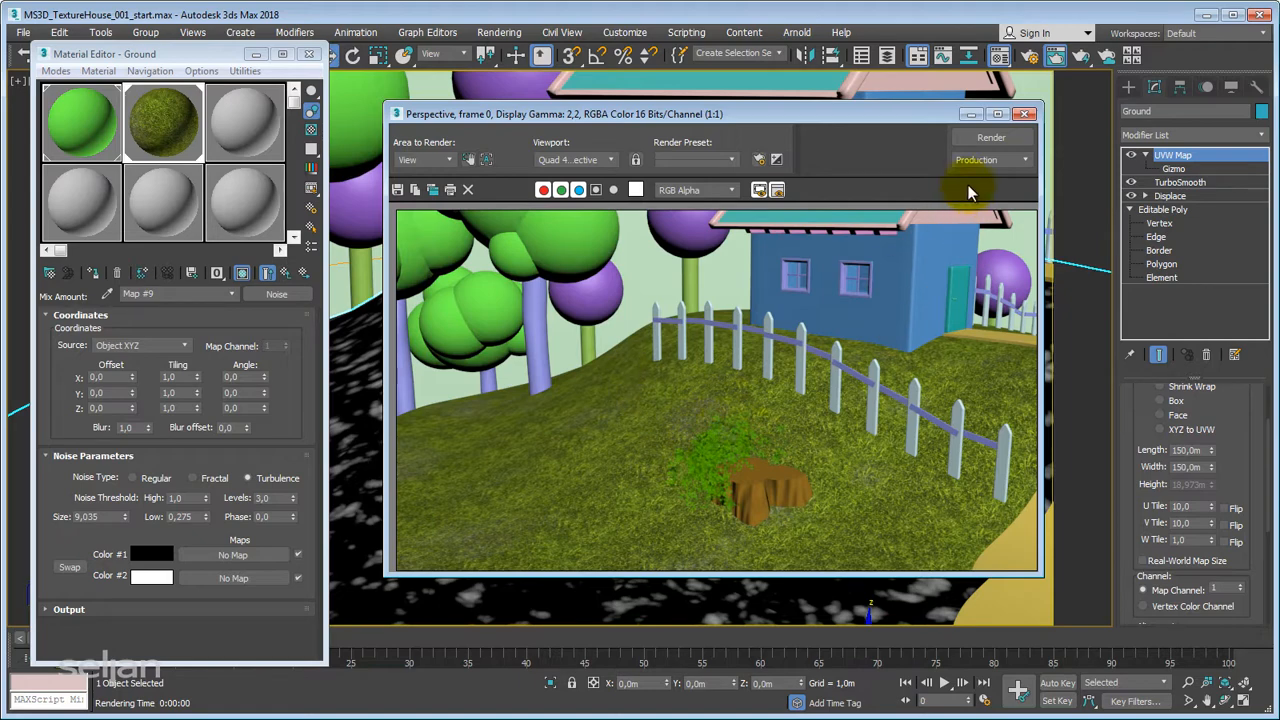
left_click(1025, 113)
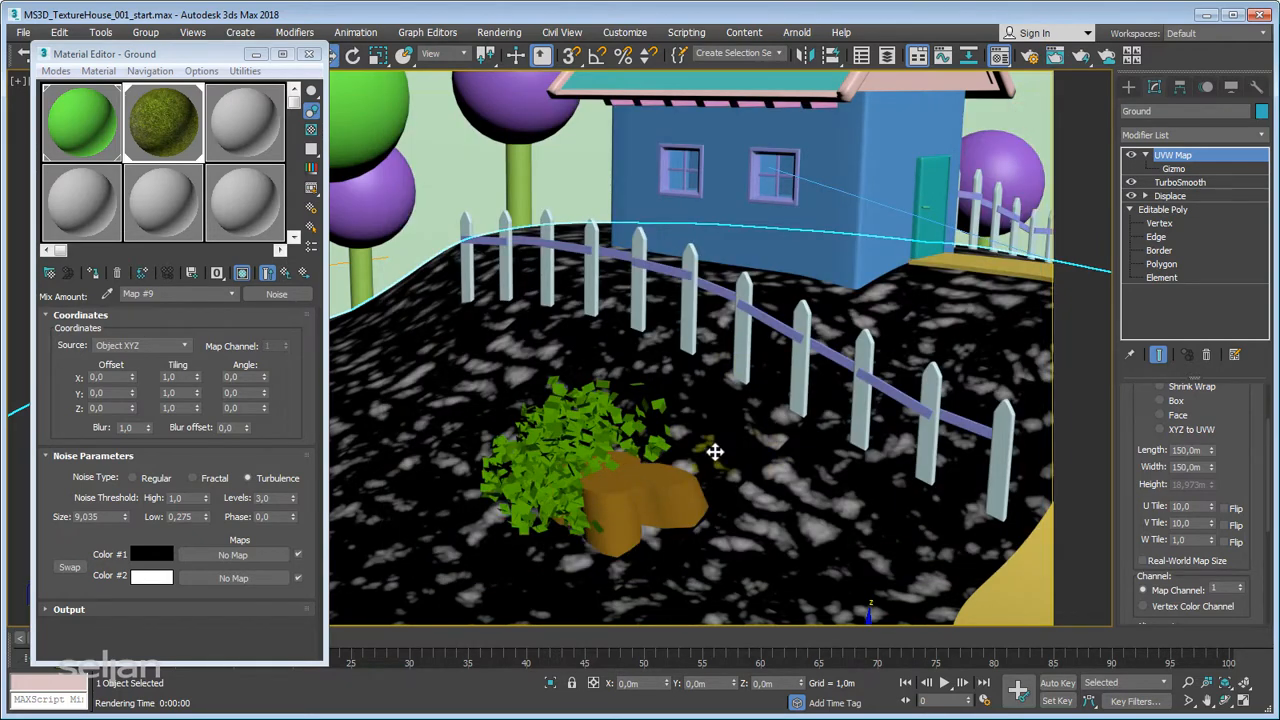
Step: Test-render the ground once more with the smaller noise pattern and close the render
left_click_drag(775, 465, 787, 488)
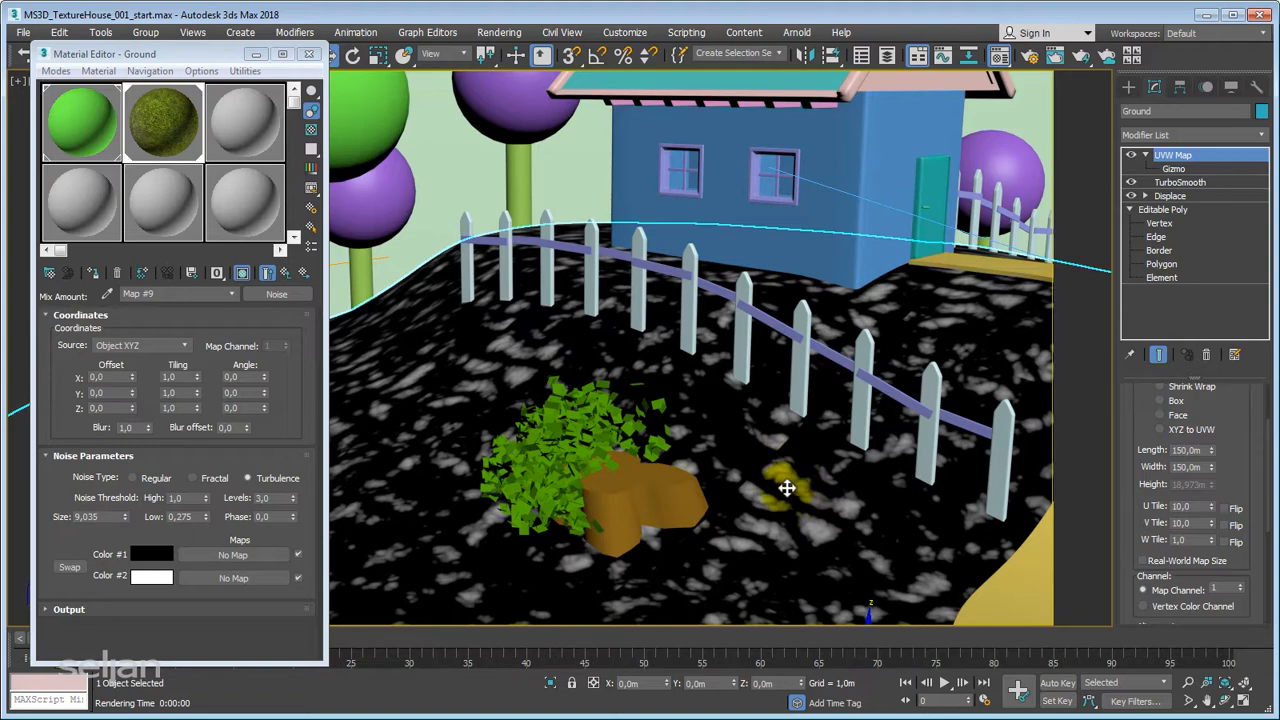
key("F9")
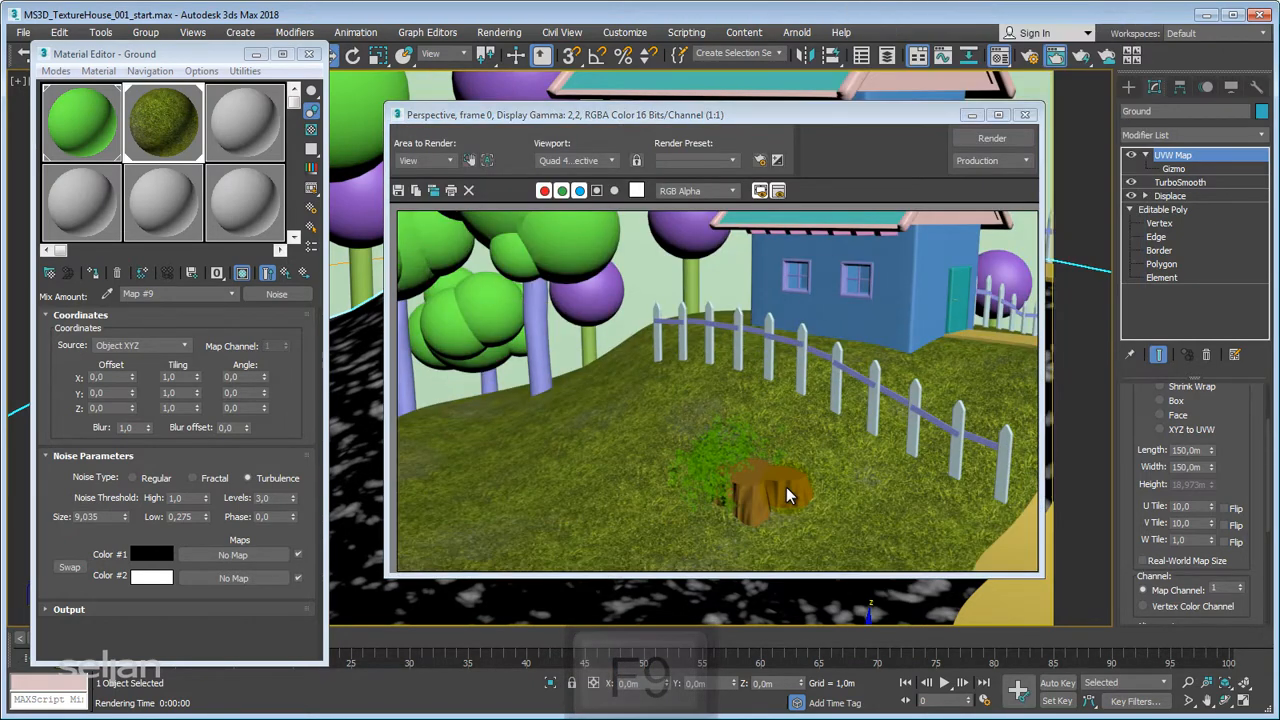
left_click(1025, 114)
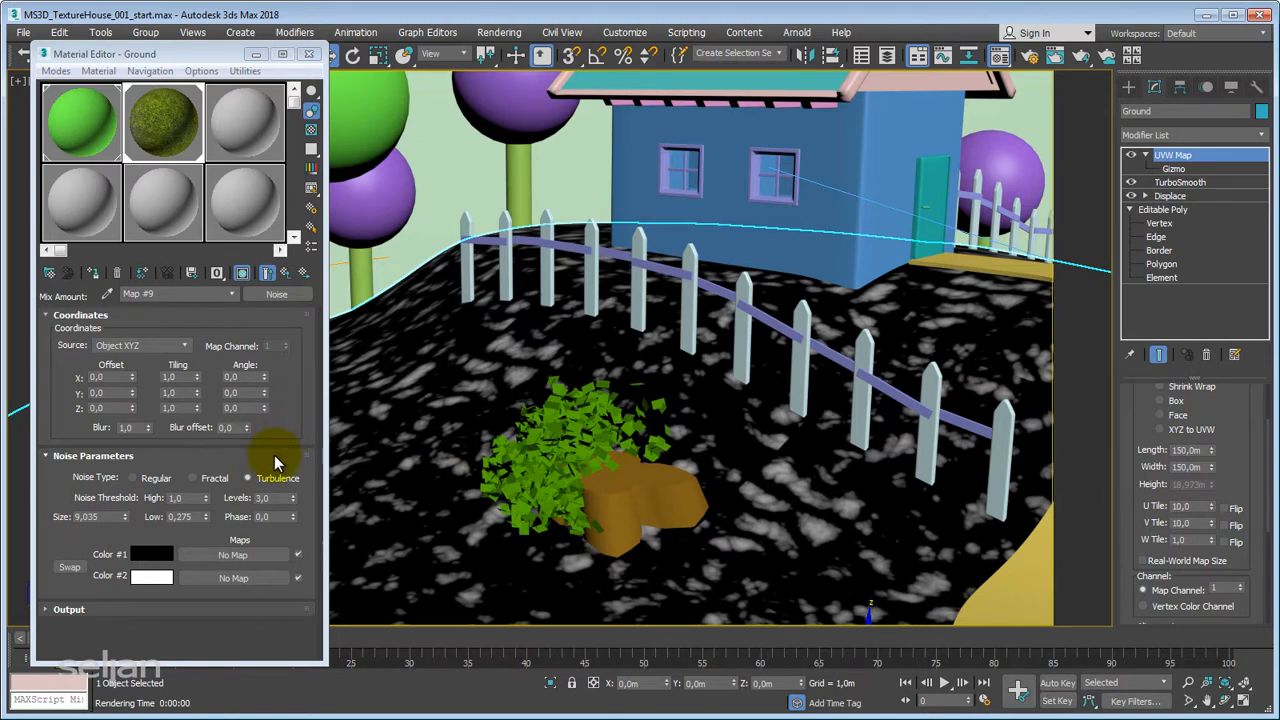
Step: Expand the Noise map's Output settings and set the Output Amount to 5
left_click(57, 610)
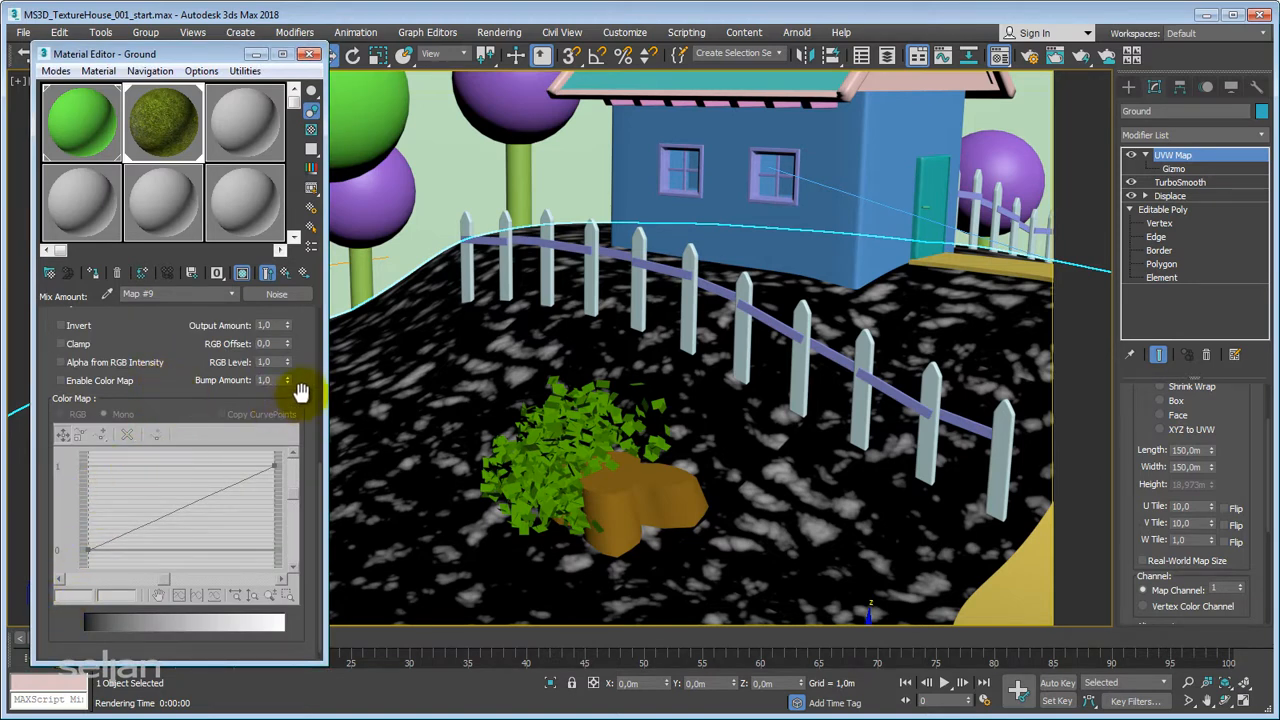
left_click_drag(302, 390, 287, 494)
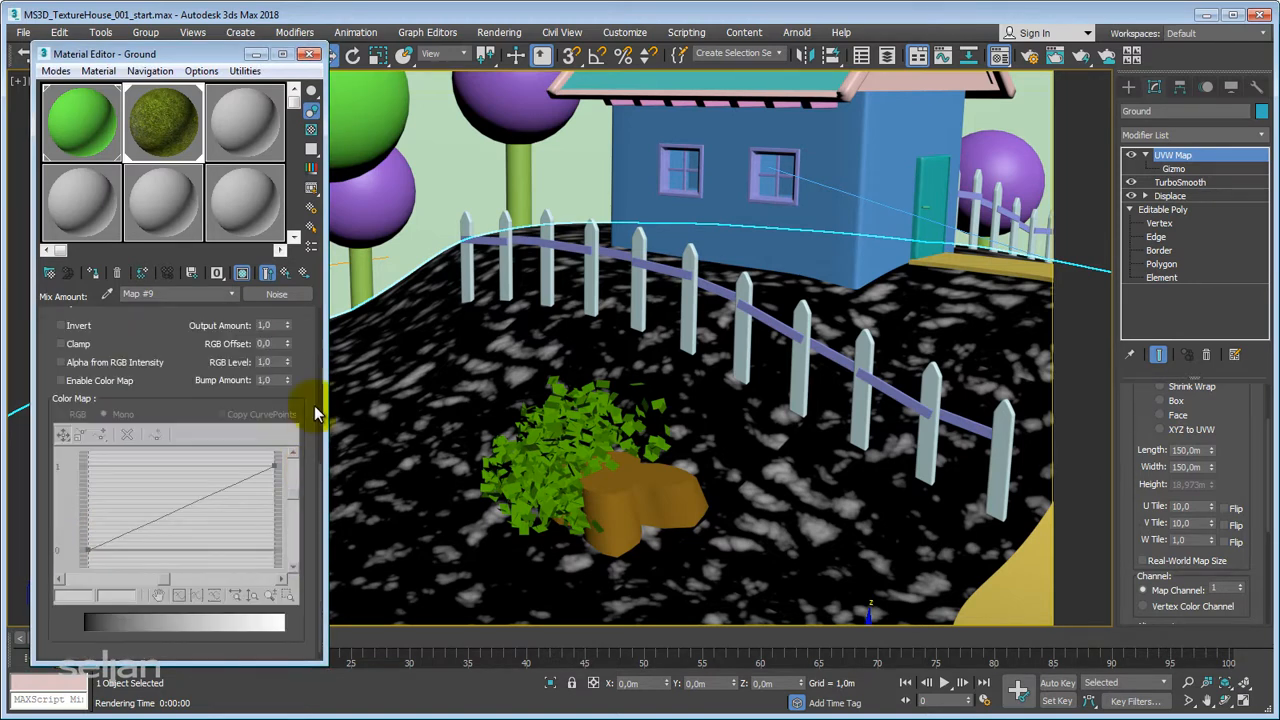
scroll(266, 443, "down", 2)
scroll(266, 445, "up", 8)
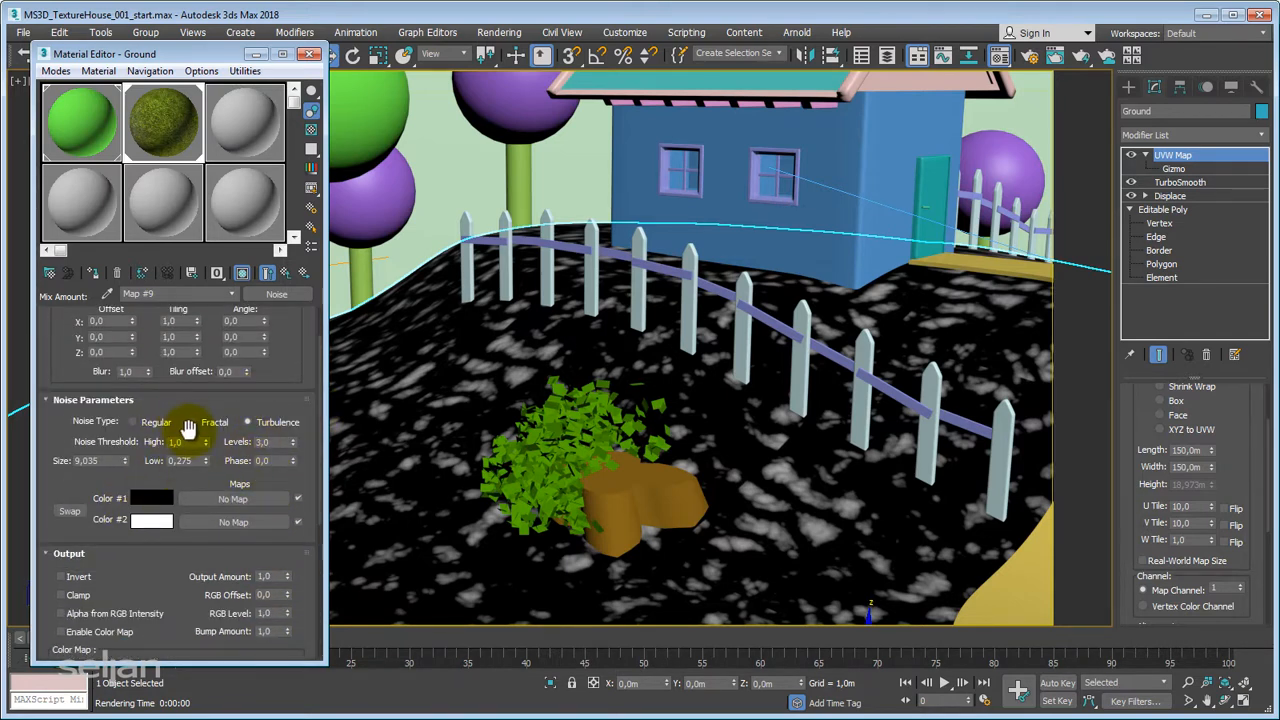
scroll(186, 443, "down", 7)
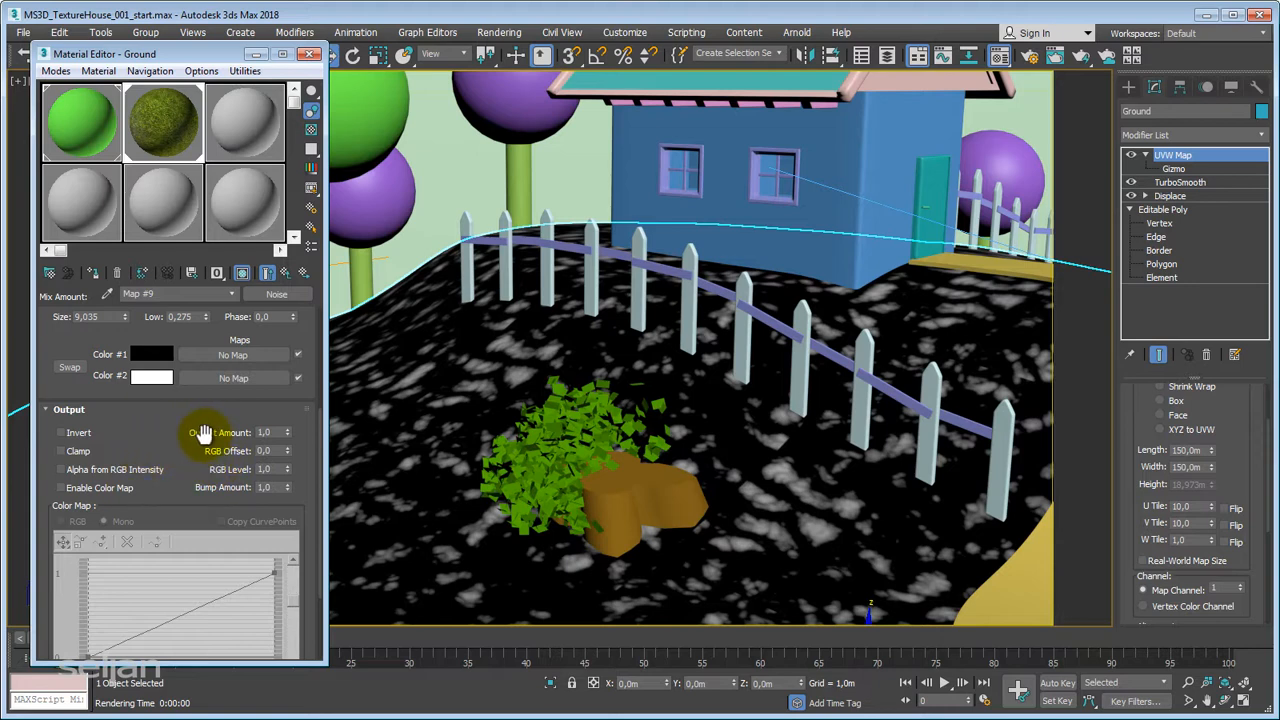
double_click(272, 432)
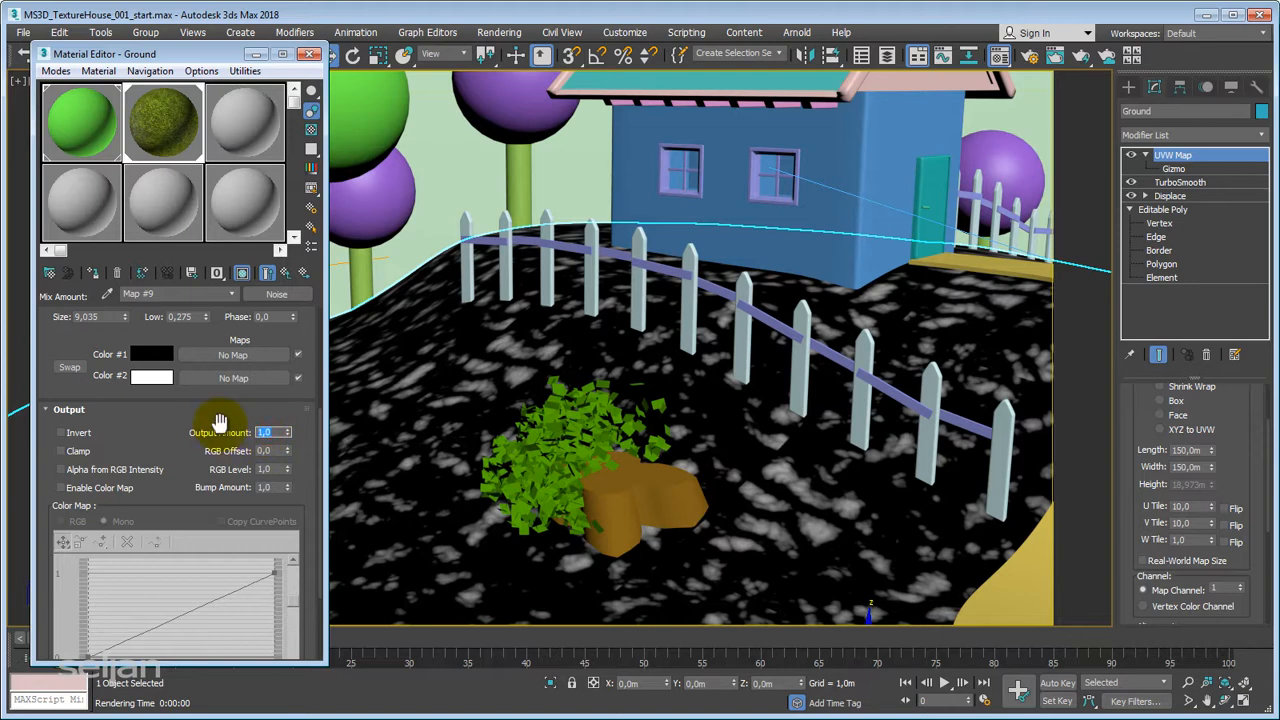
type("5")
key("Return")
Step: Open the enlarged Ground material preview and rotate the sample sphere to examine the grass and pebble blend
double_click(173, 137)
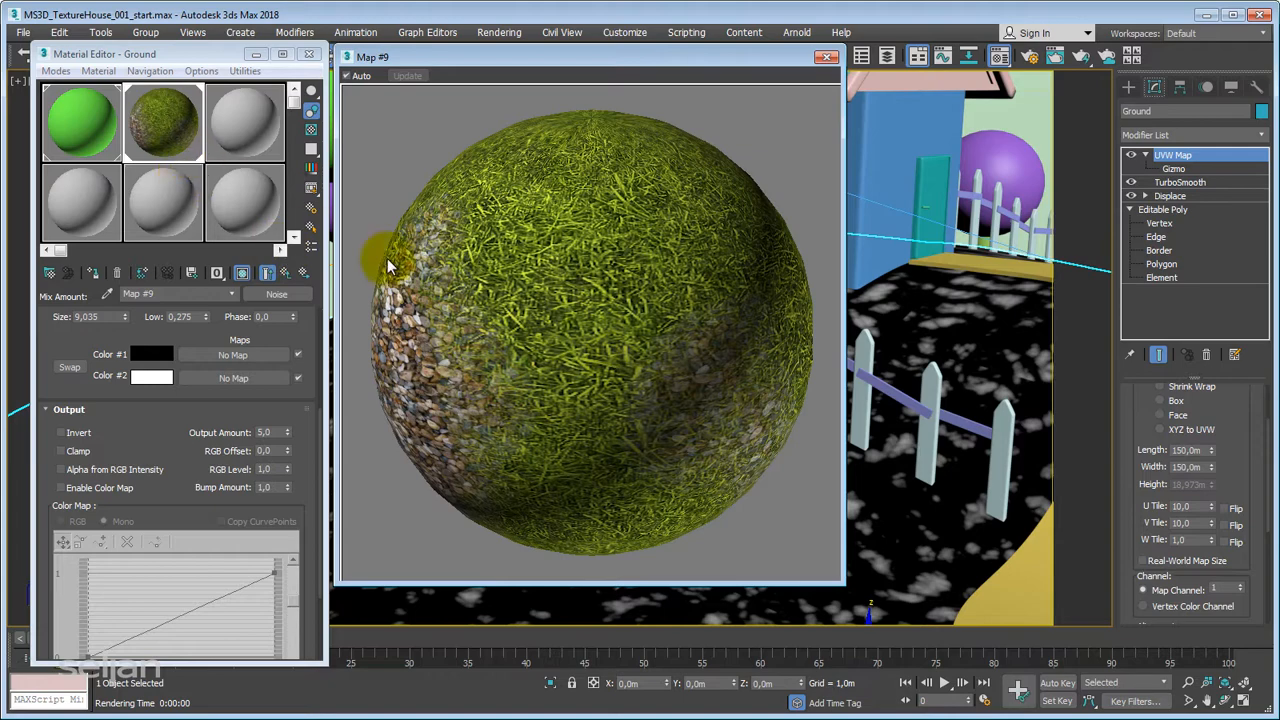
right_click(469, 264)
left_click(523, 289)
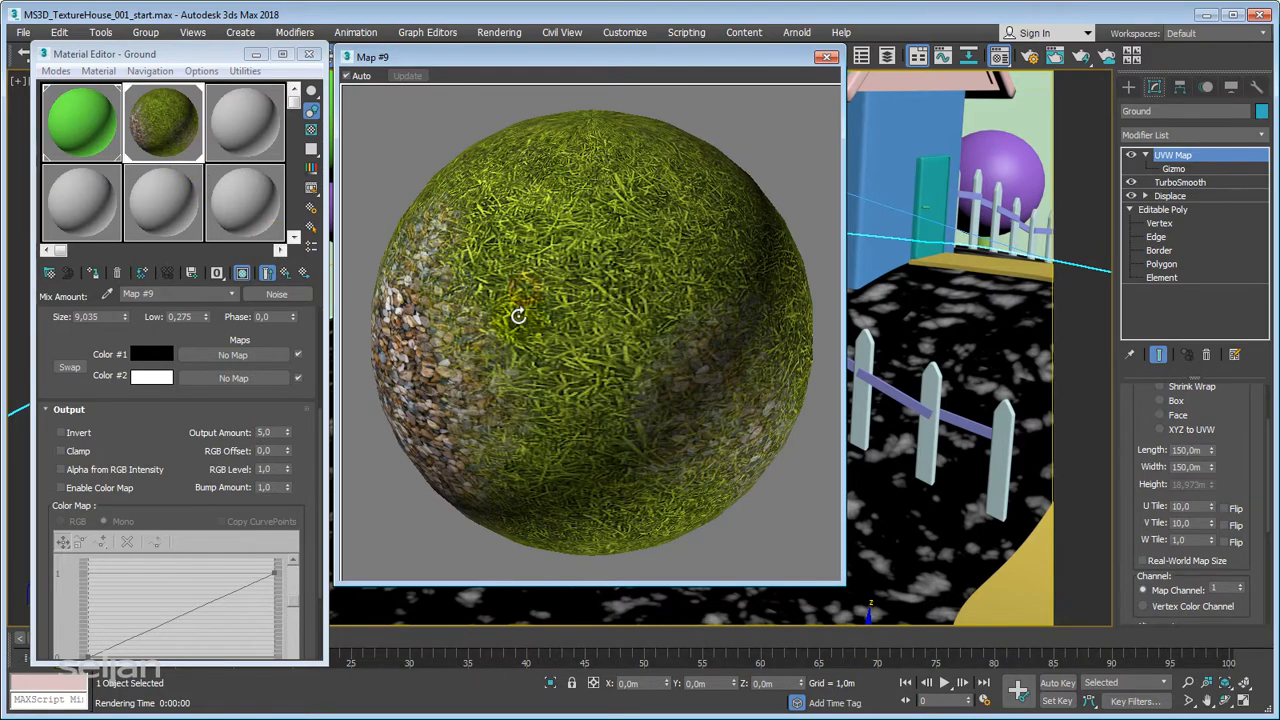
left_click_drag(609, 297, 635, 353)
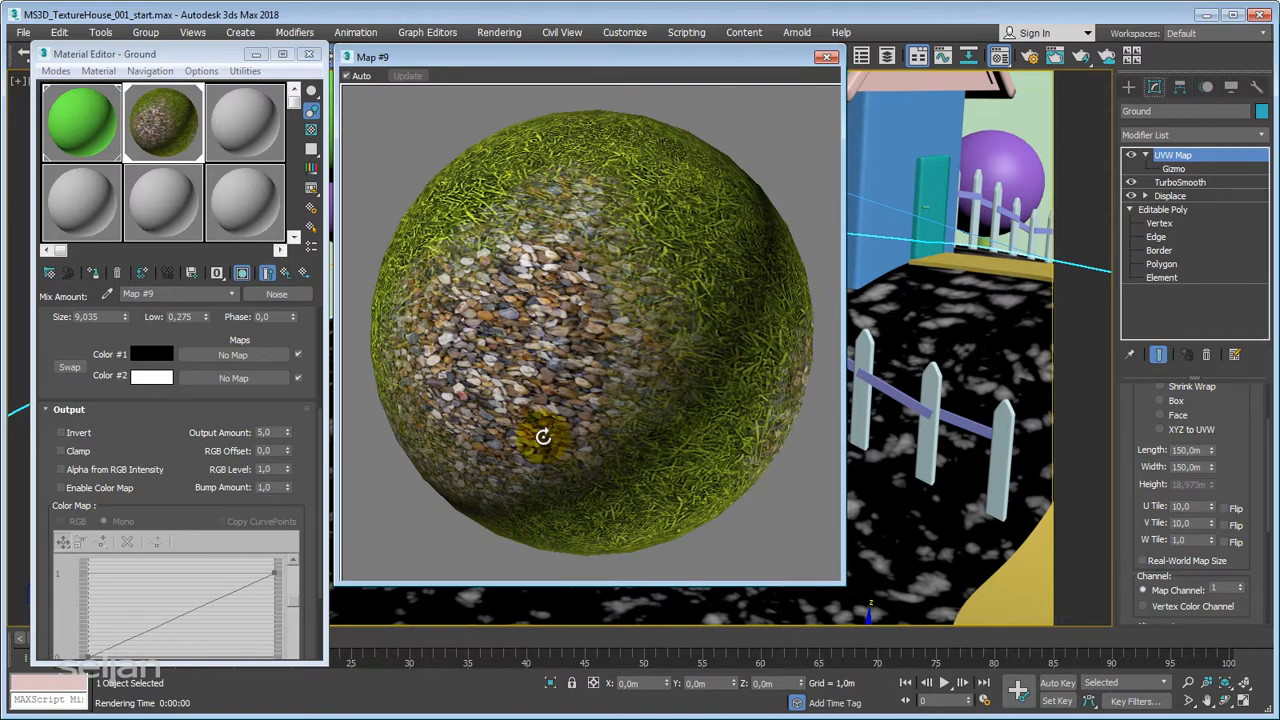
Step: Compare the blend at Output Amount 1, restore the value to 5 and close the enlarged preview
double_click(268, 432)
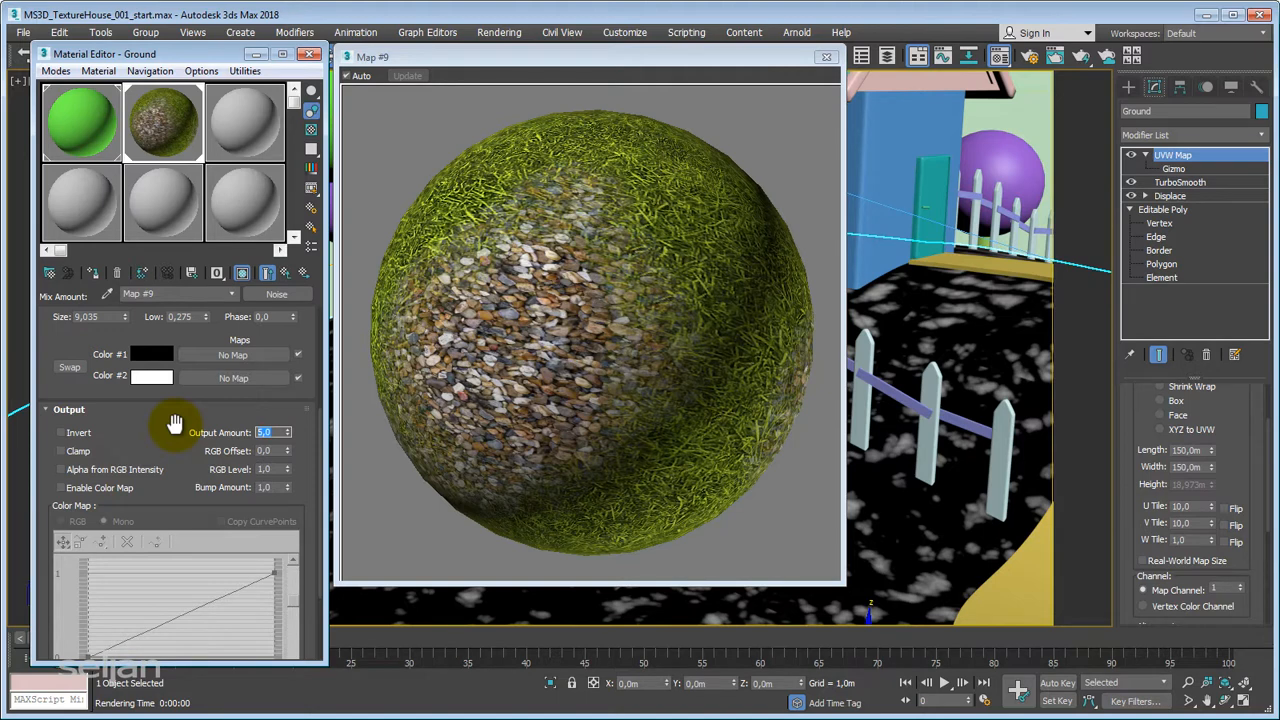
type("1")
key("Return")
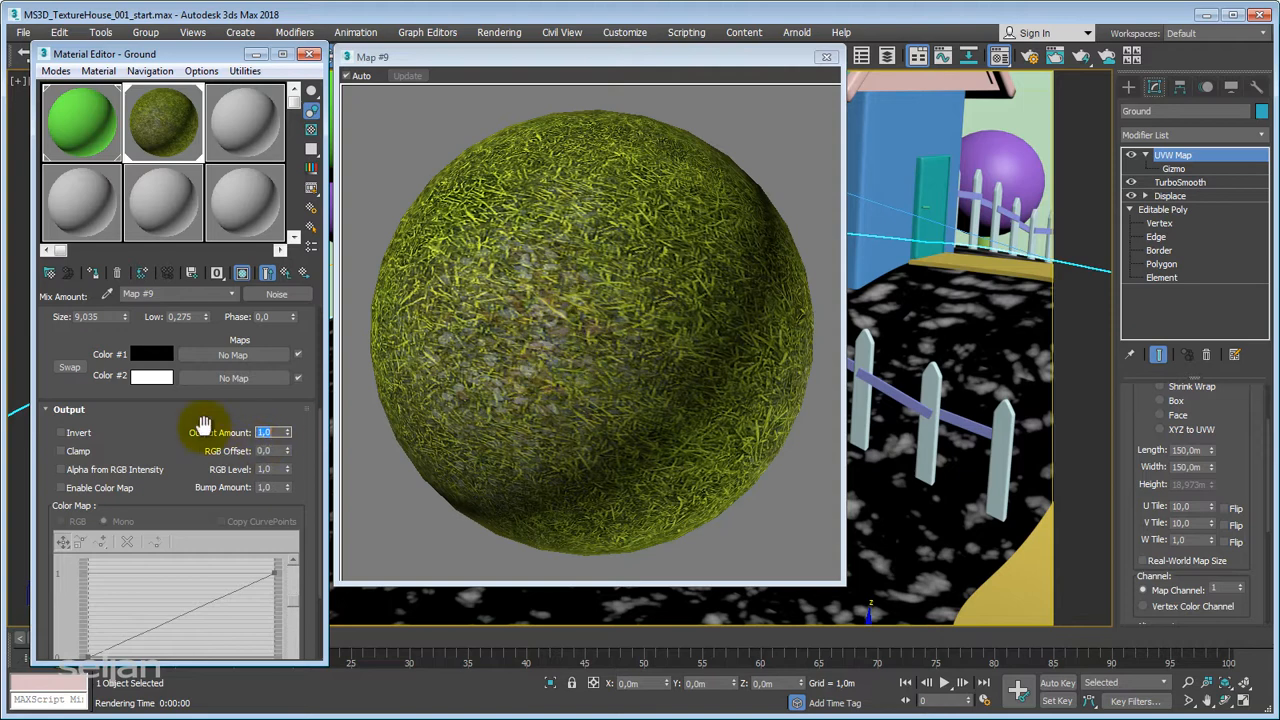
type("5")
key("Return")
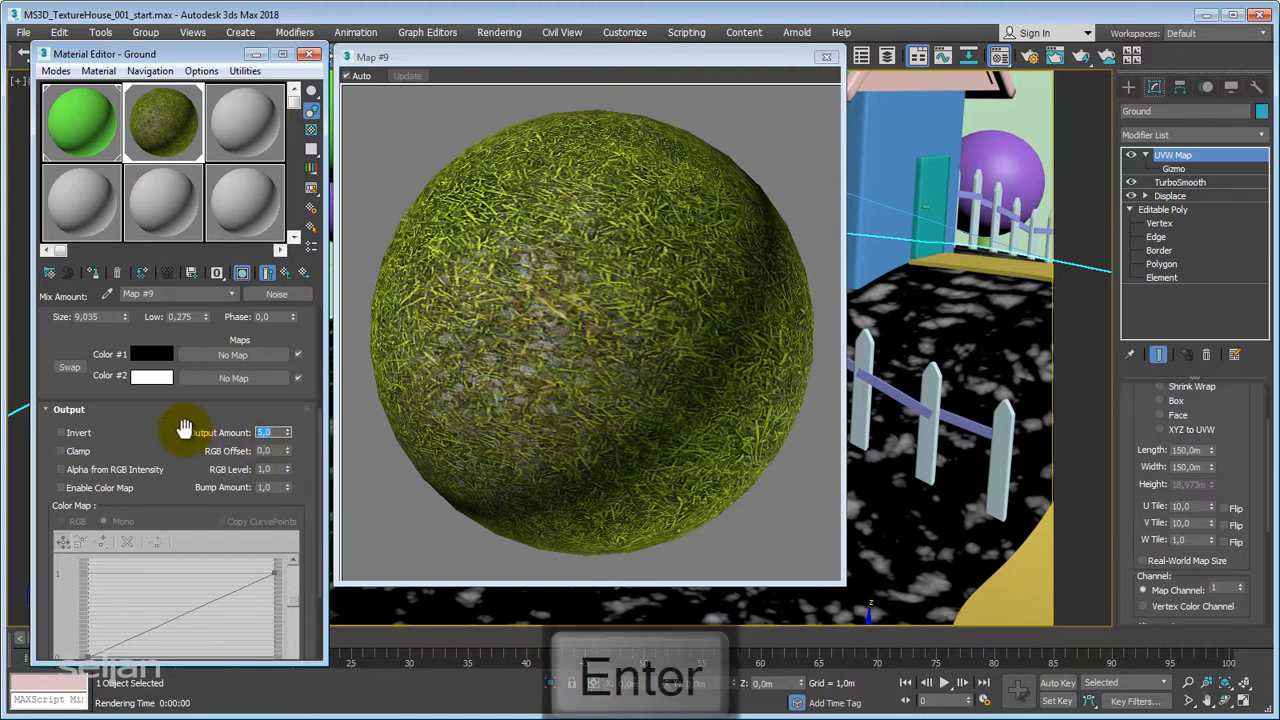
left_click(826, 57)
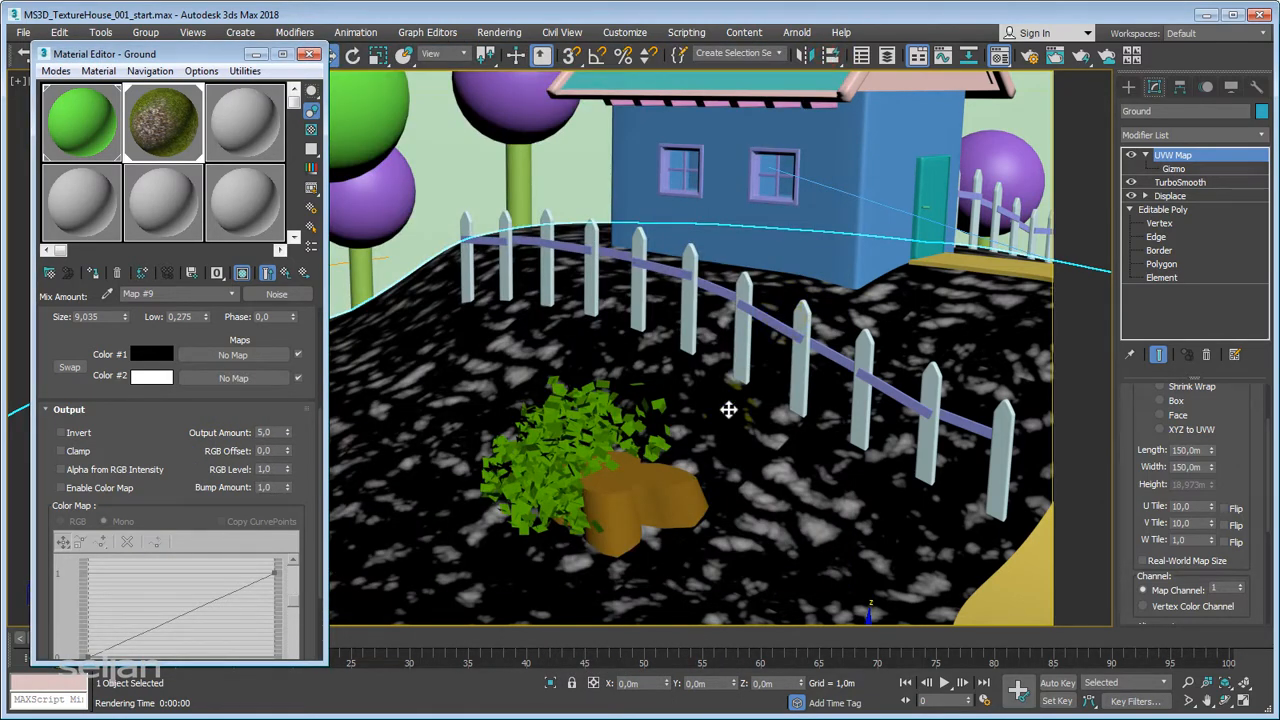
Step: Test-render the ground, and wrap the Grass.png map in a new Mix map, keeping the old map as sub-map
key("F9")
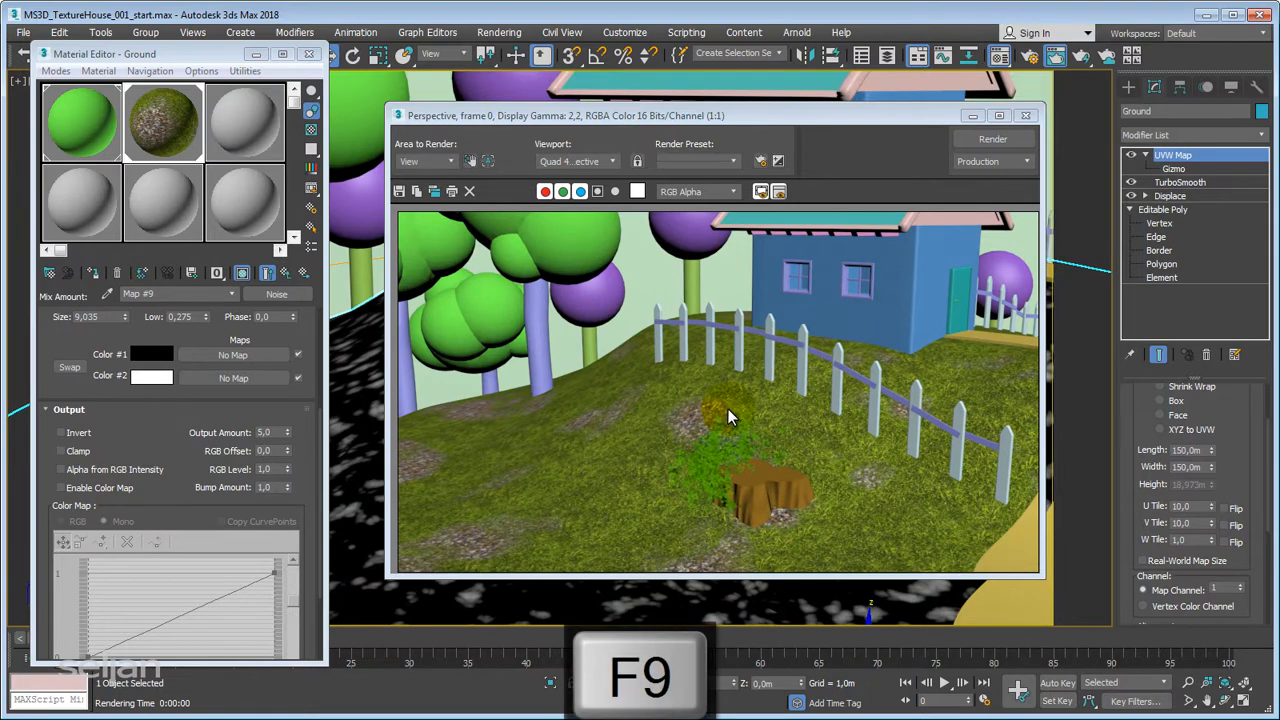
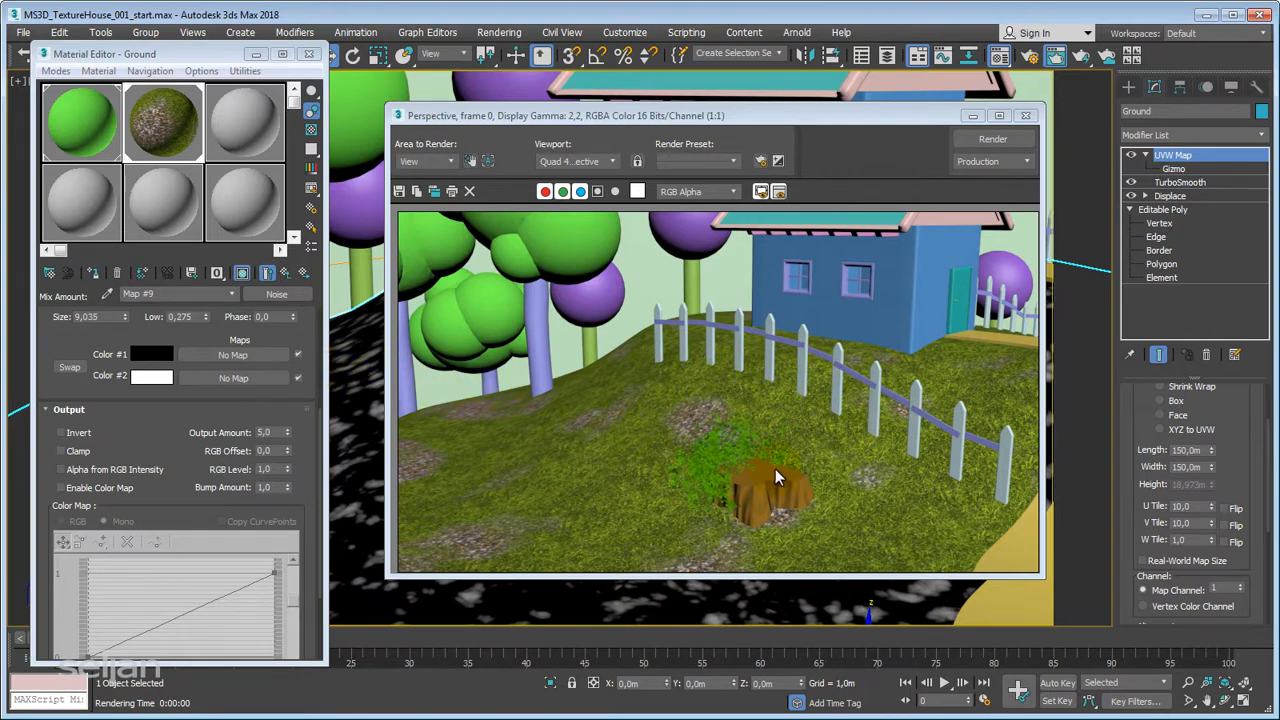
left_click(286, 275)
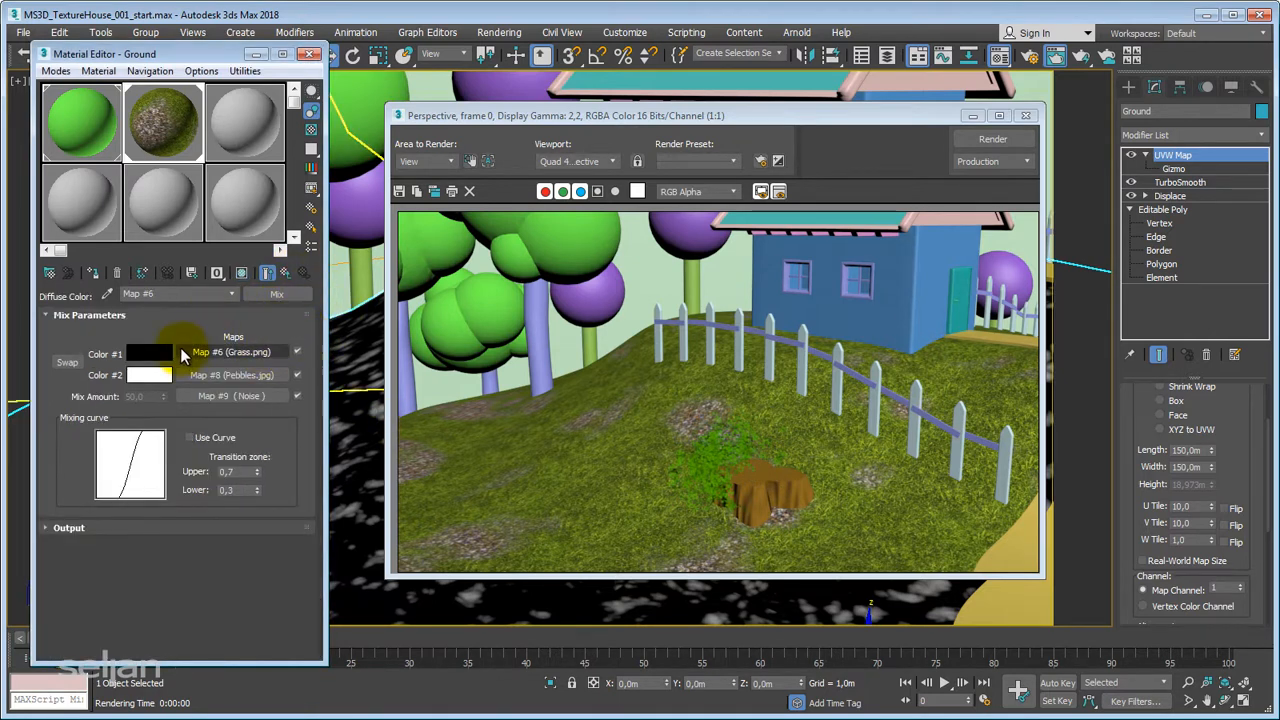
left_click(245, 355)
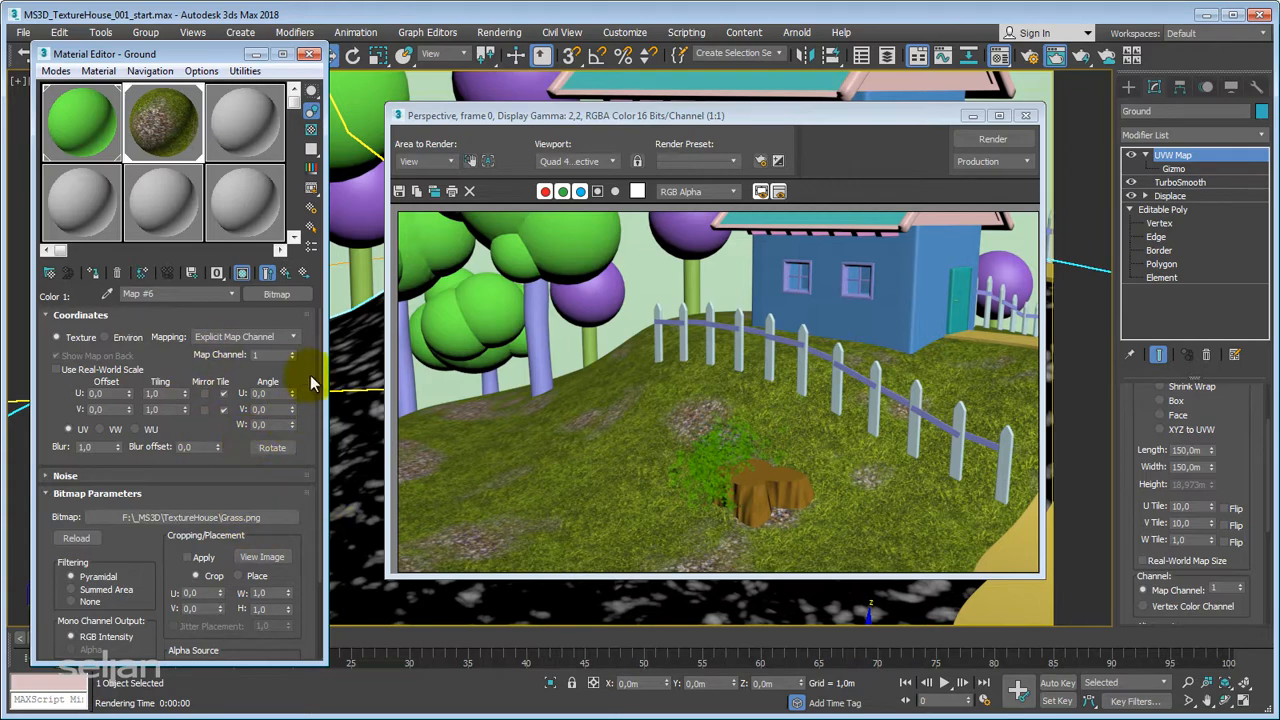
left_click(278, 295)
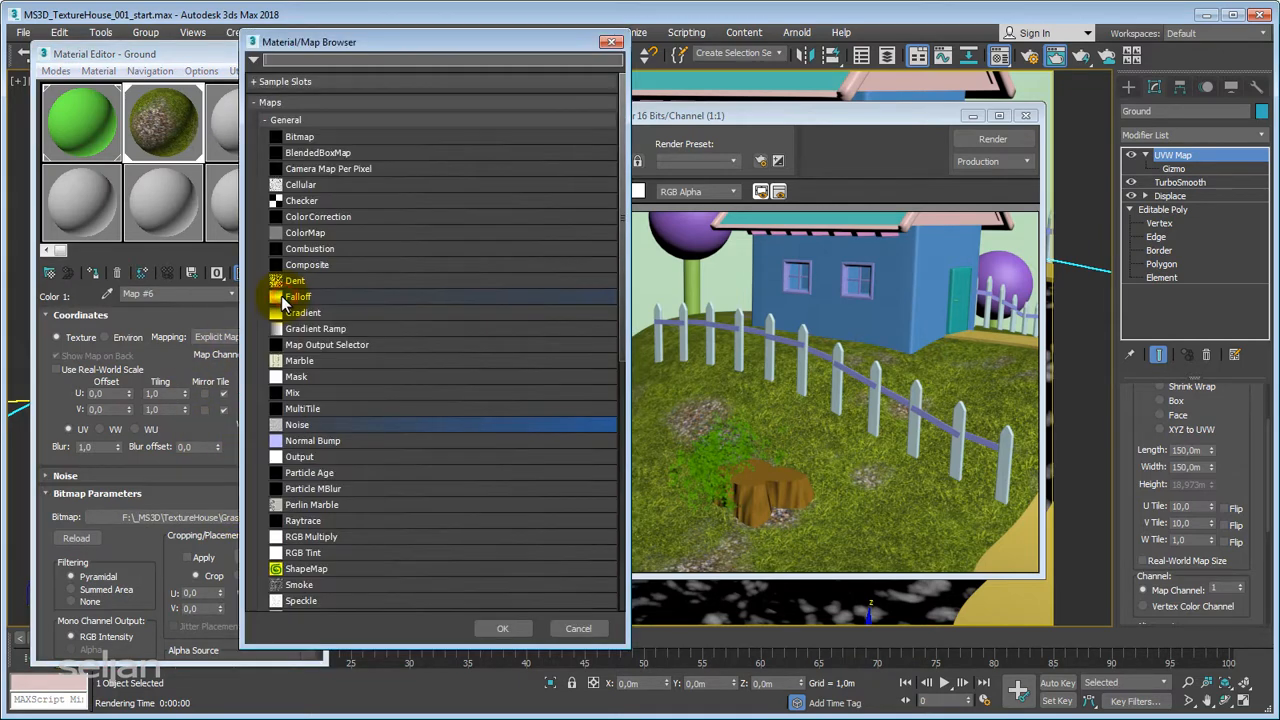
double_click(291, 397)
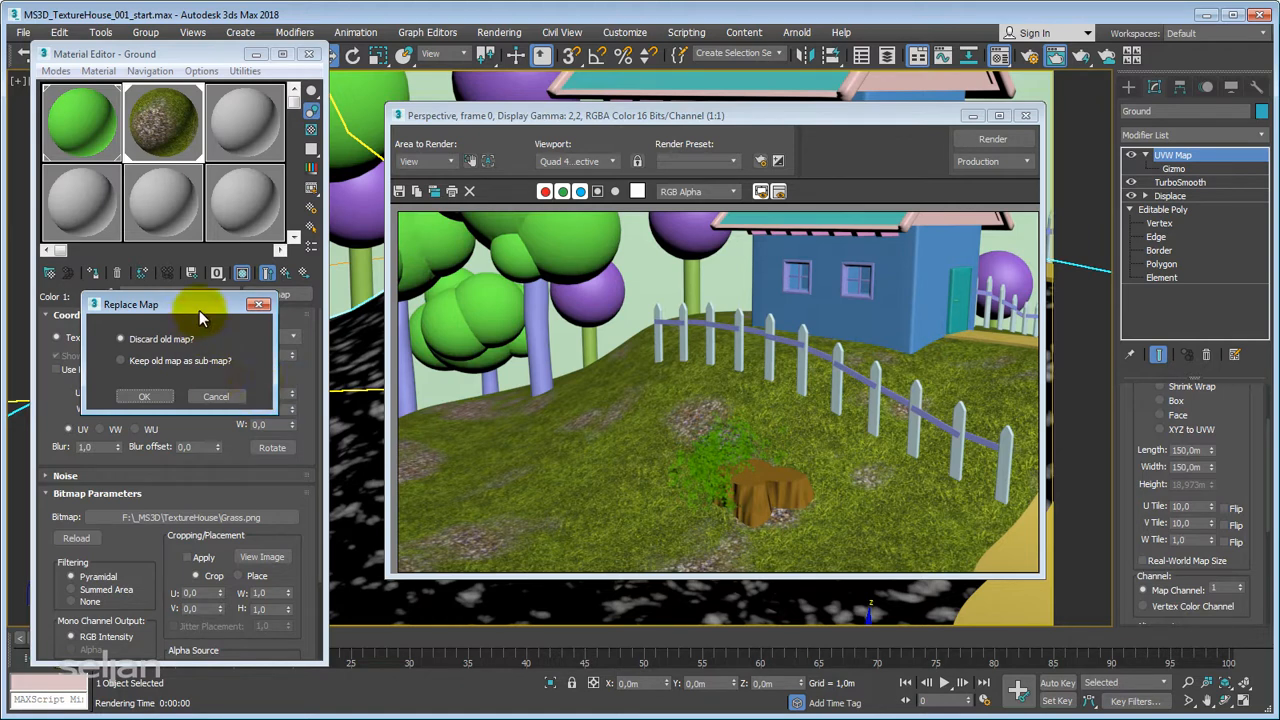
left_click_drag(200, 300, 186, 258)
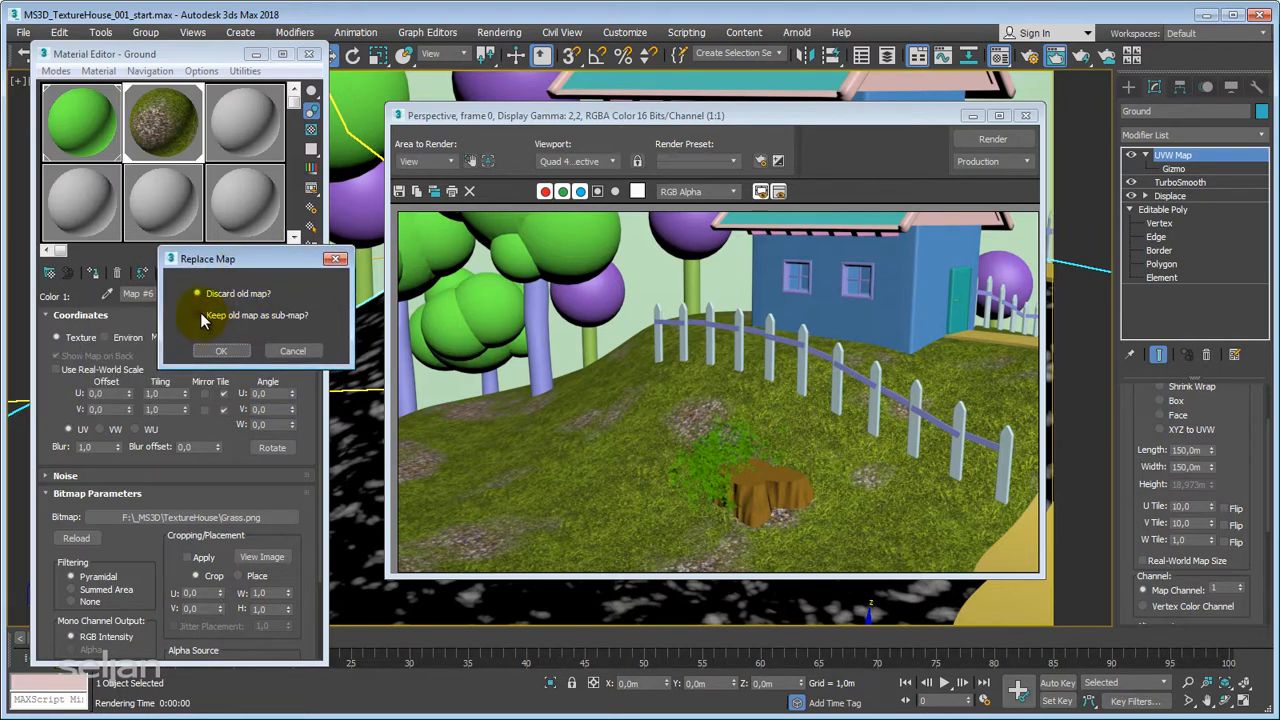
left_click(198, 315)
left_click(221, 351)
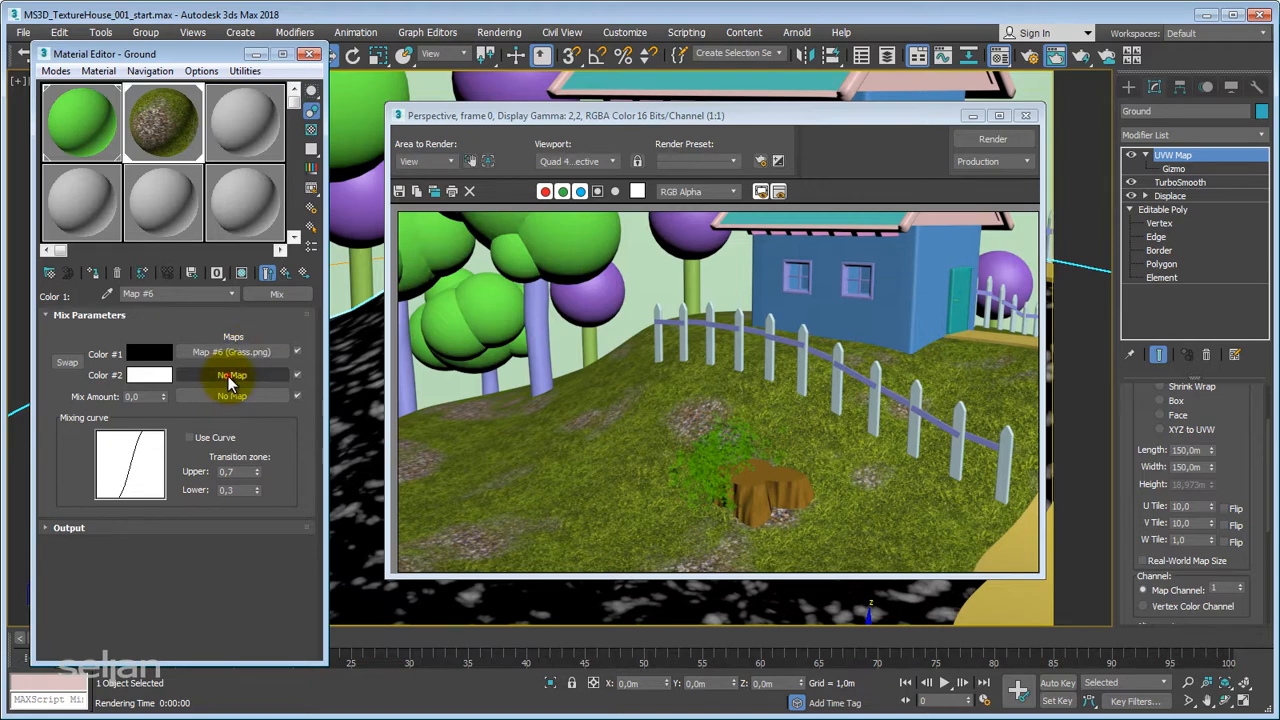
Step: Load Grass_2.jpg as a Bitmap into Color #2 of the nested Mix map and close the render
left_click(232, 375)
left_click(303, 140)
double_click(303, 138)
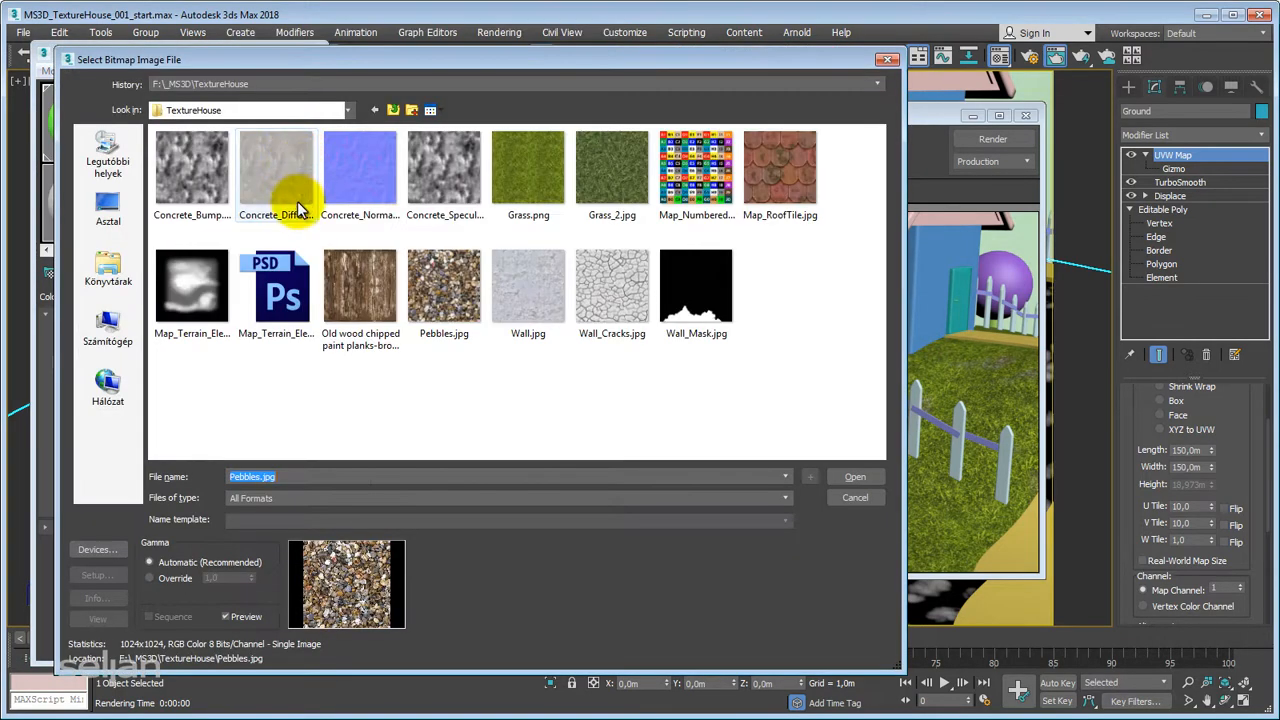
left_click(612, 170)
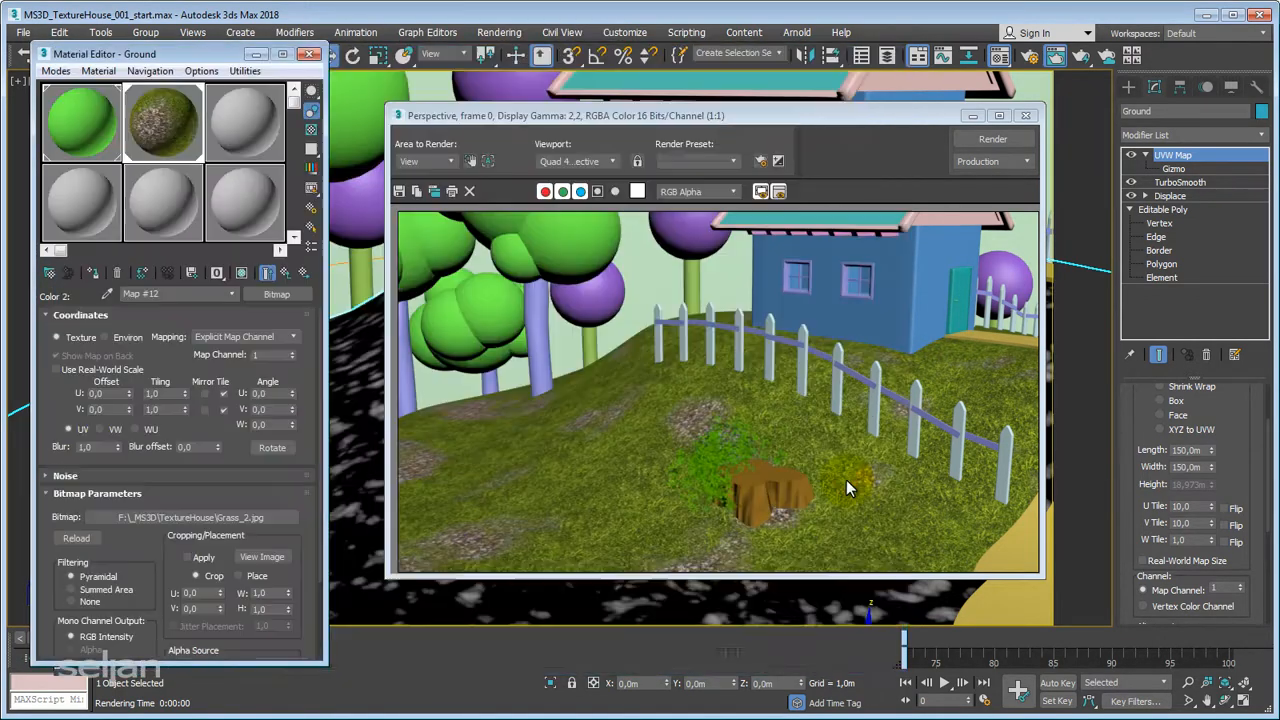
left_click(854, 477)
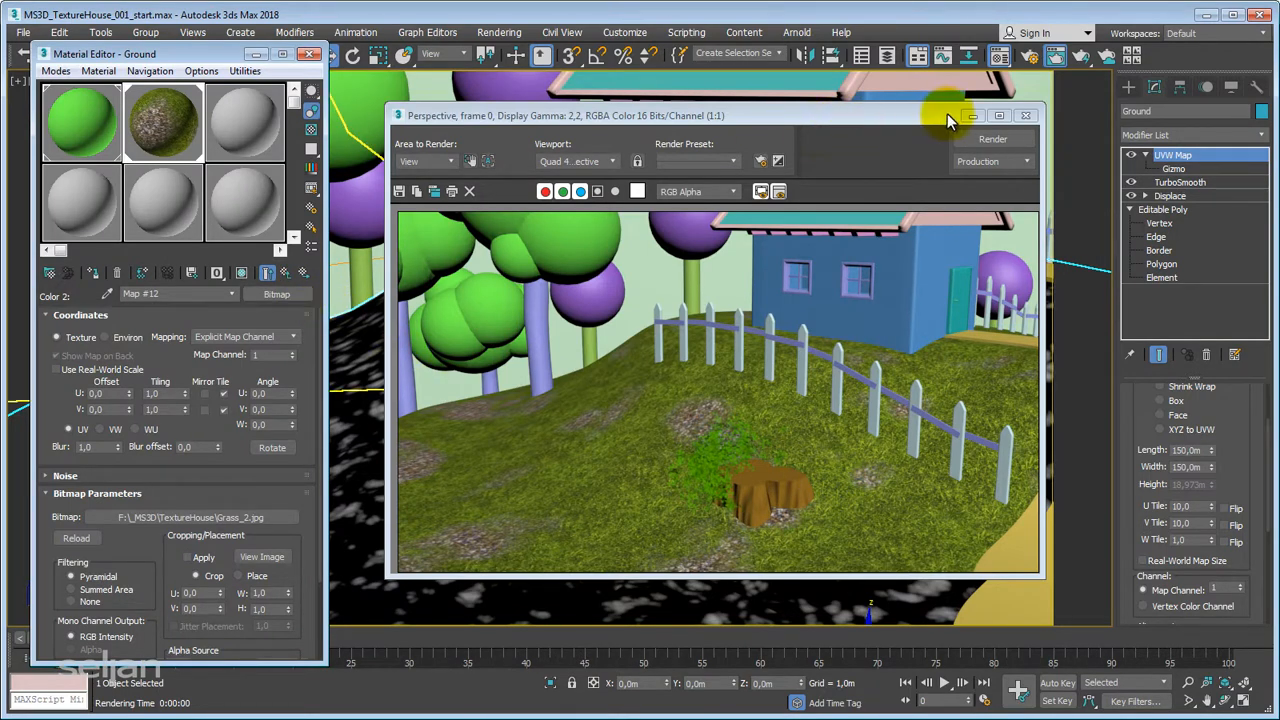
left_click(993, 141)
left_click(154, 221)
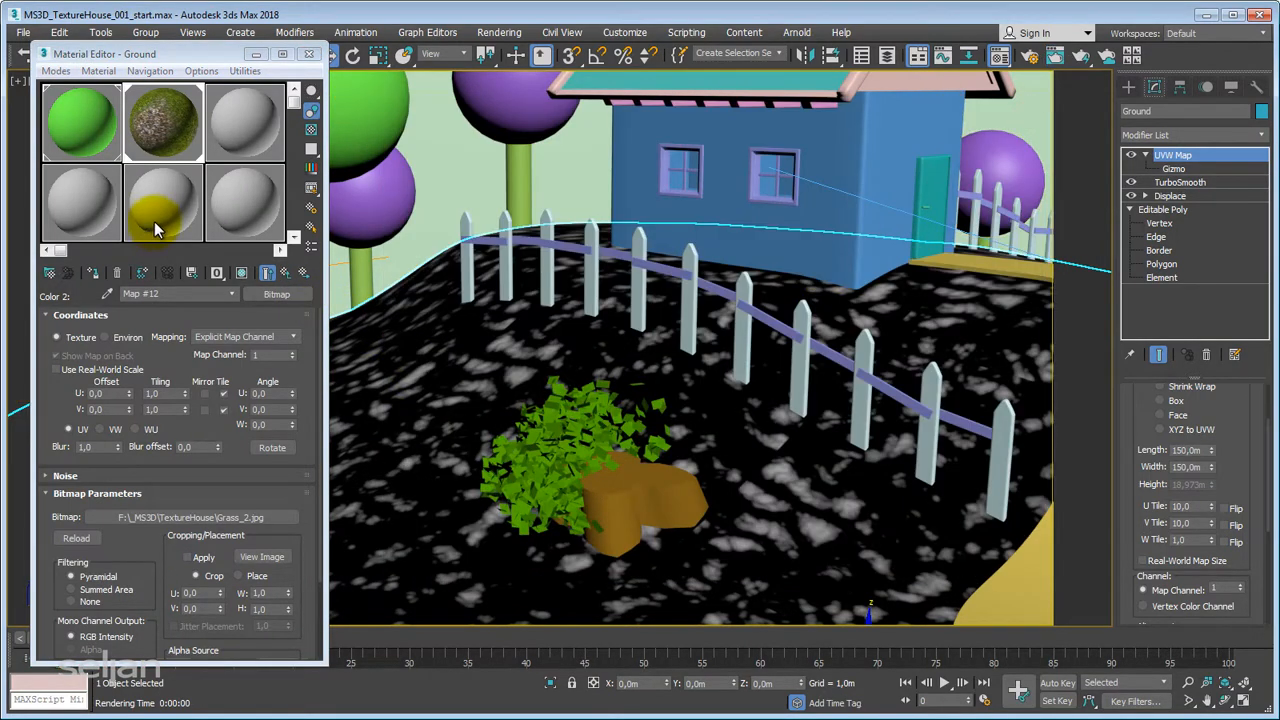
Step: Show the Grass_2.jpg map in the viewport and set its U and V Tiling to 5
left_click(241, 273)
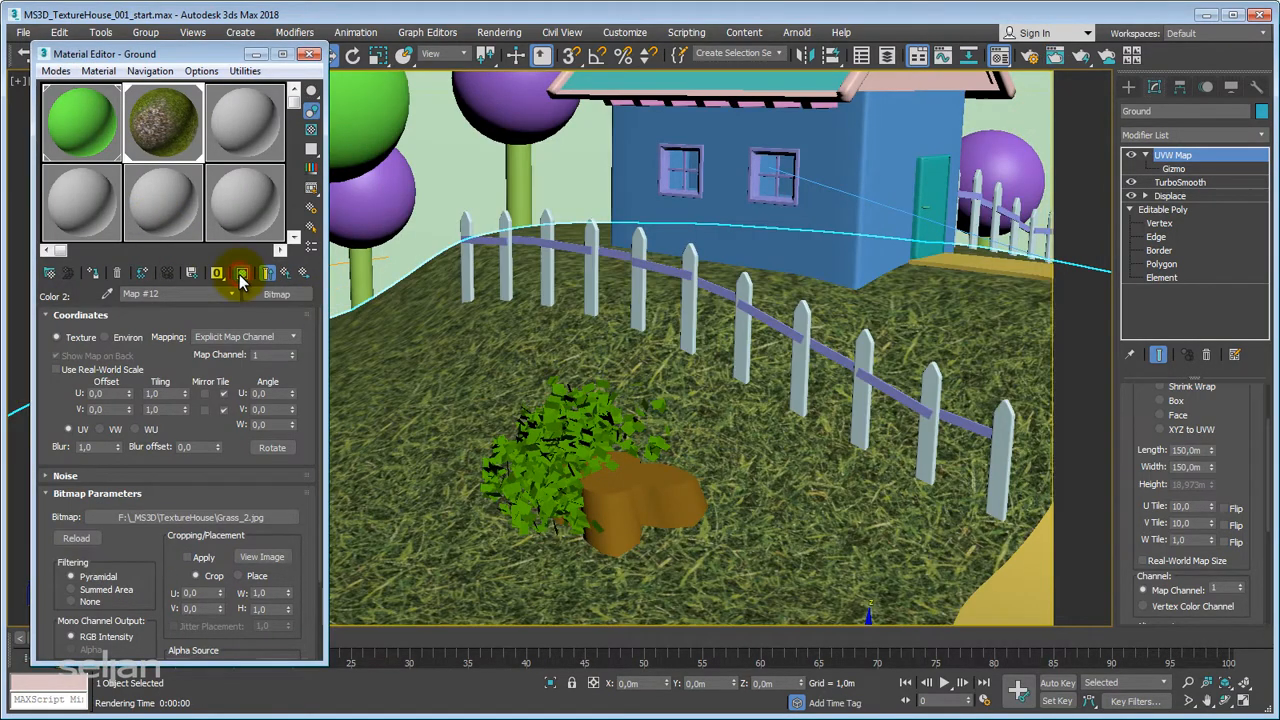
double_click(163, 394)
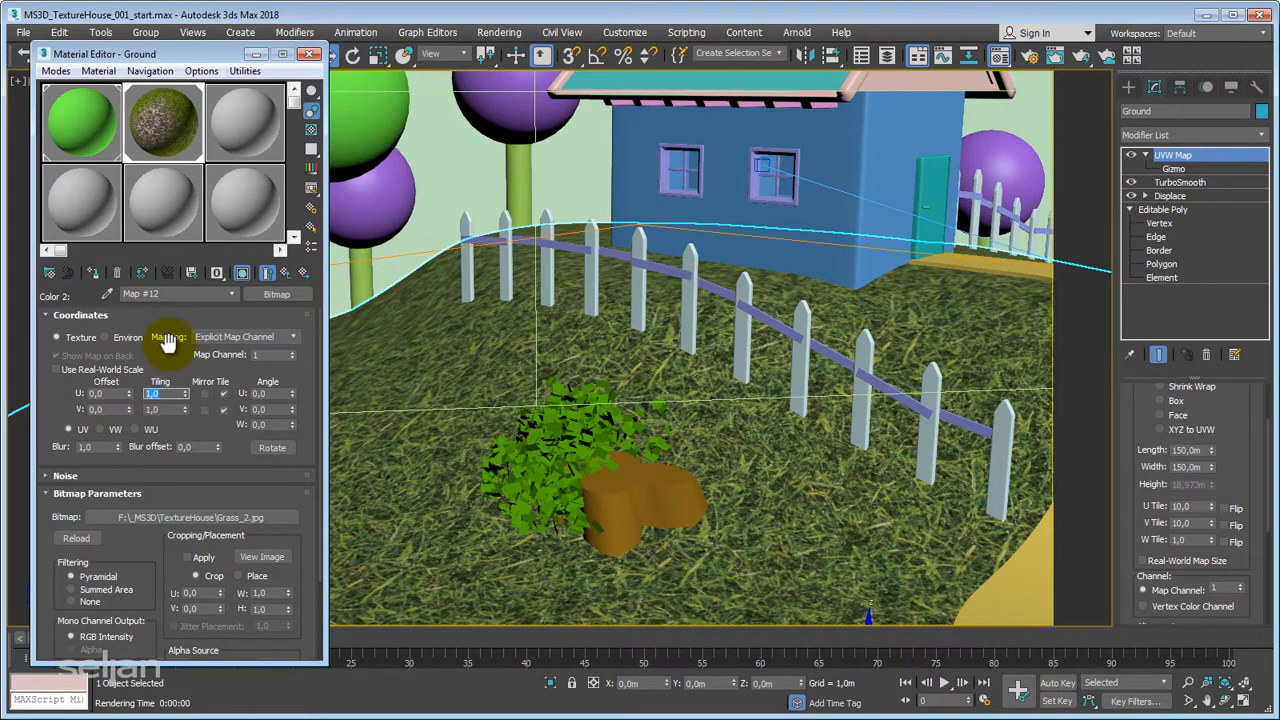
type("5")
key("Tab")
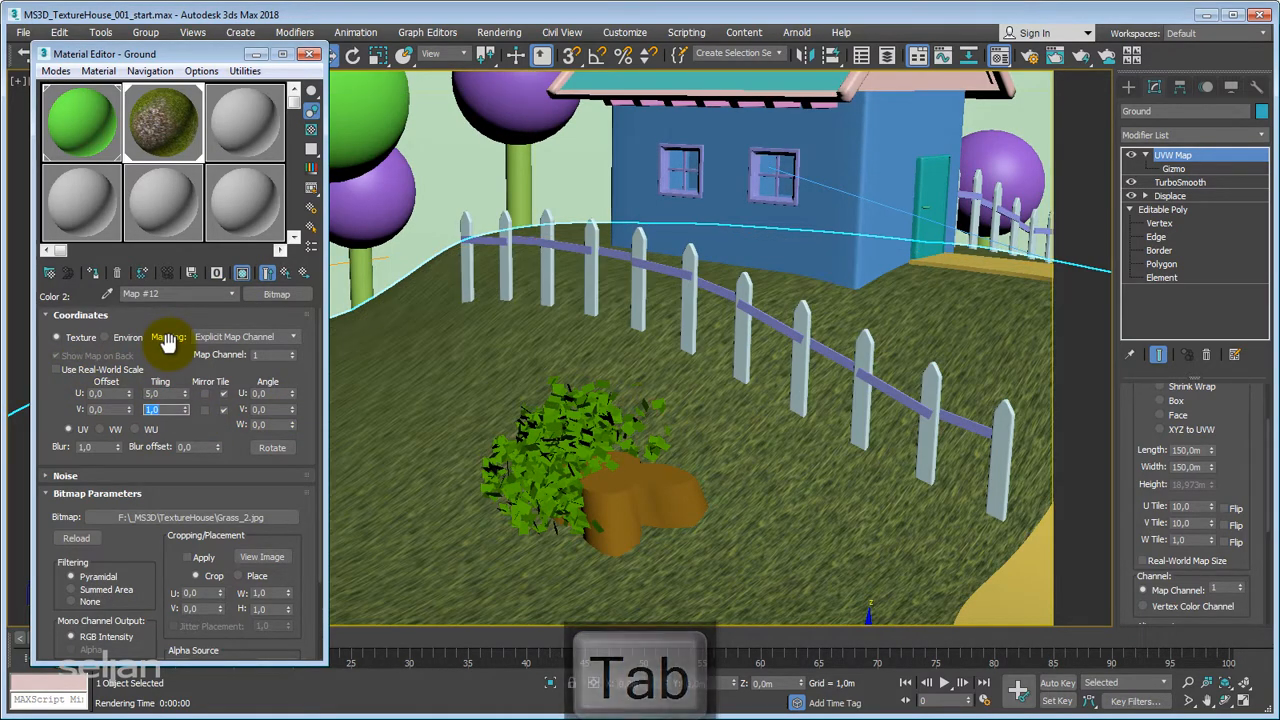
type("5")
key("Tab")
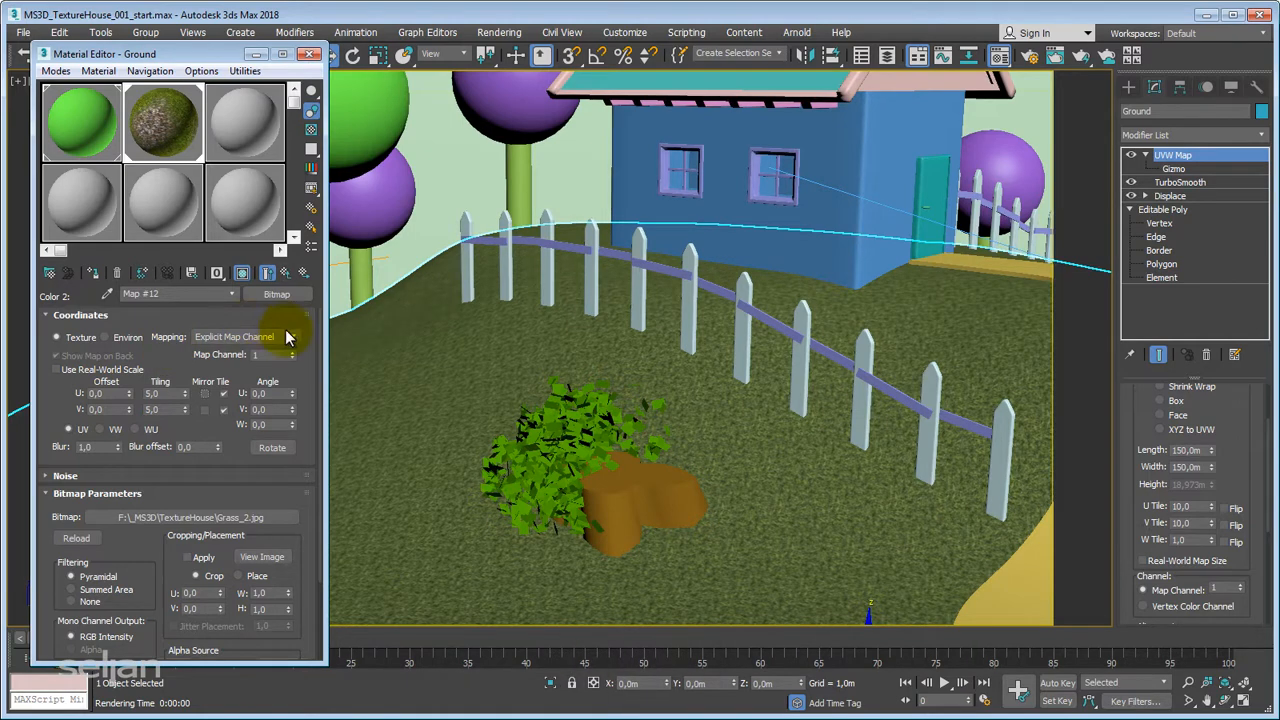
Step: Try a U and V Tiling of 2 for the Grass_2.jpg map
double_click(168, 396)
type("2")
key("Tab")
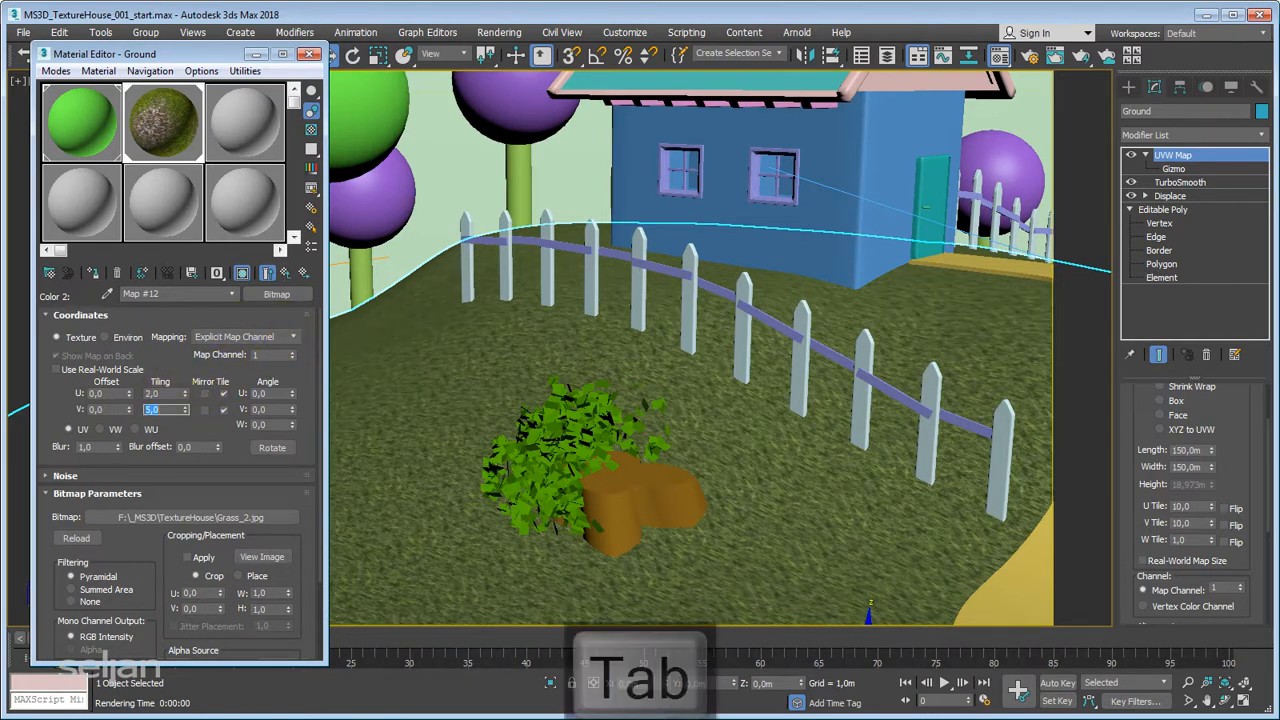
type("2")
key("Tab")
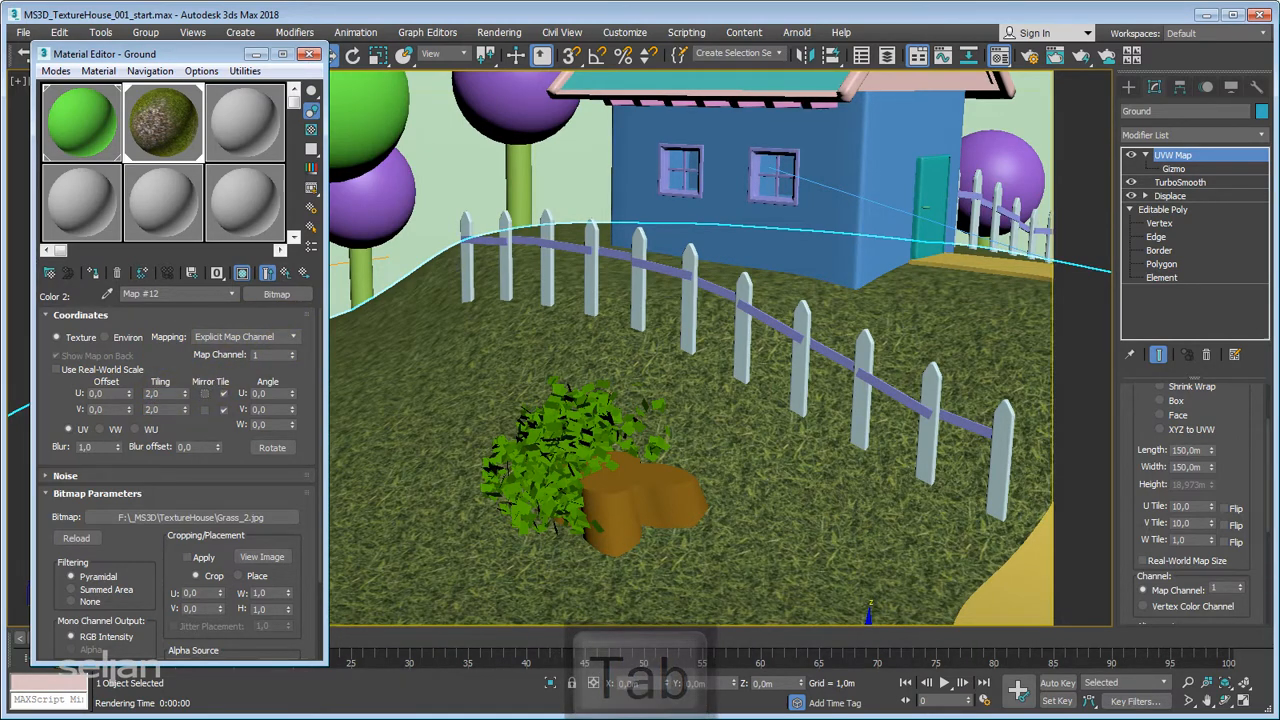
Step: Set the U and V Tiling of the Grass_2.jpg map to 2,5
double_click(165, 393)
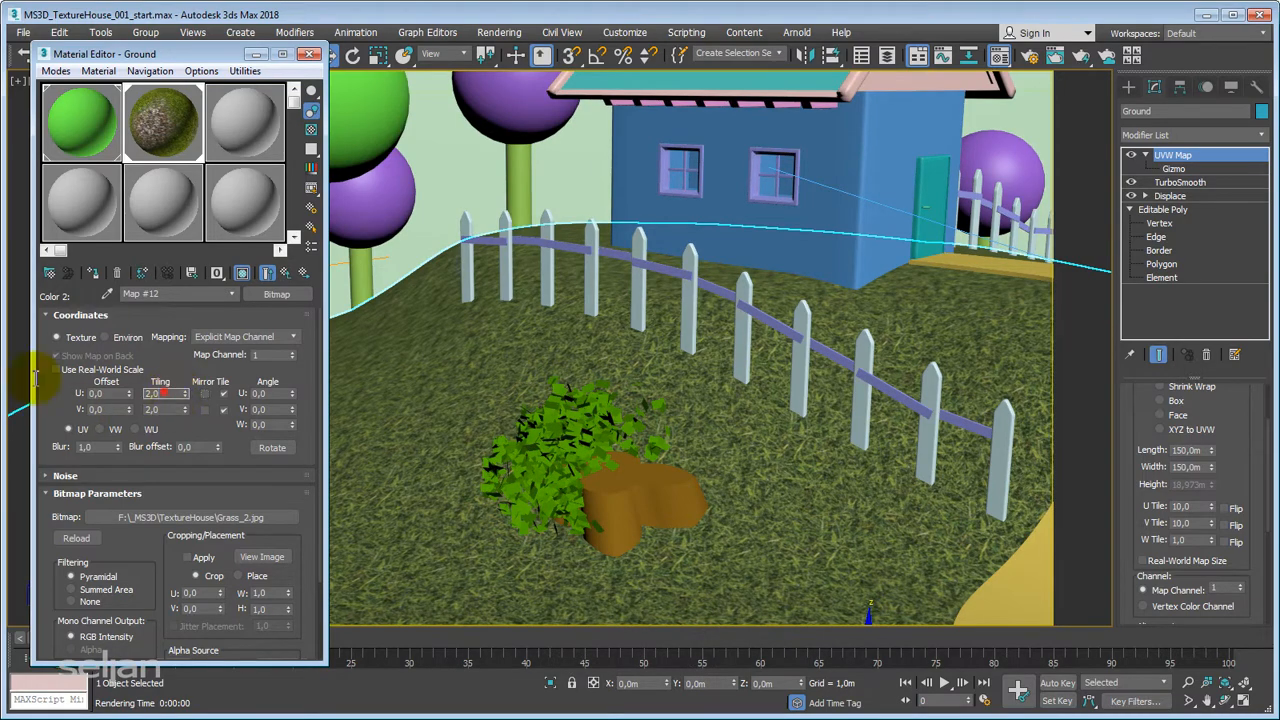
type("2,5")
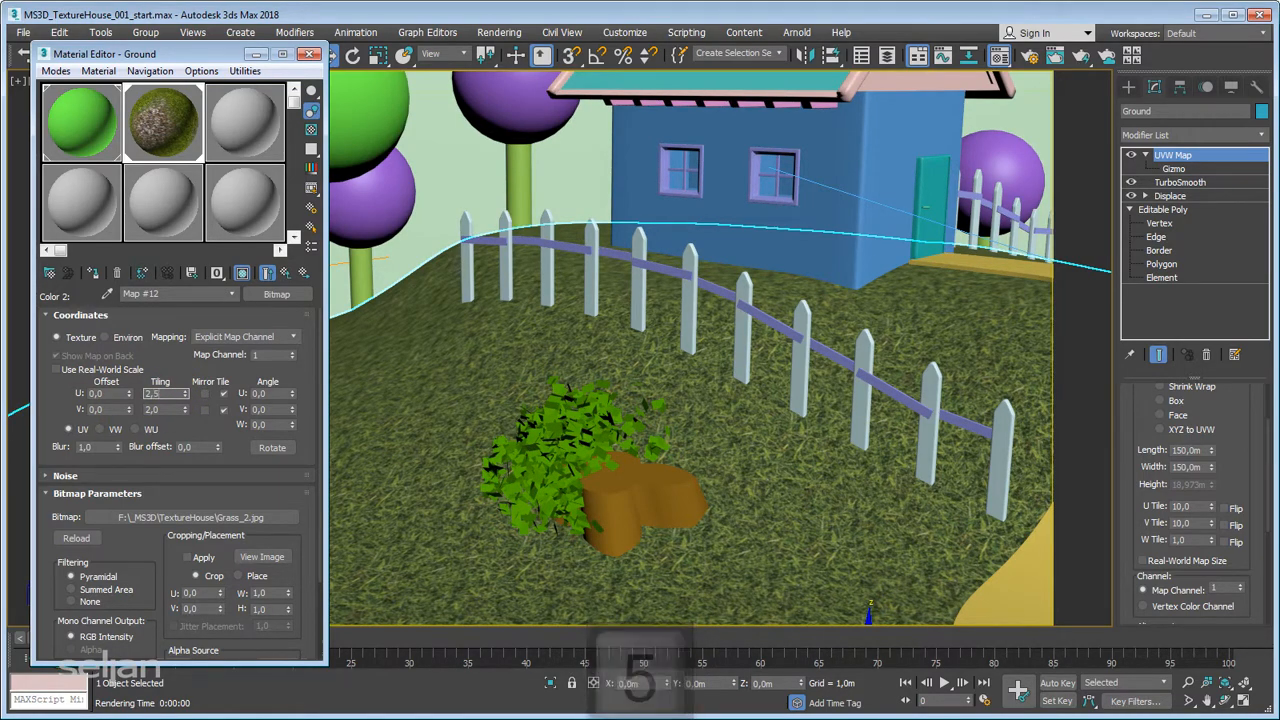
key("Tab")
type("2,5")
key("Return")
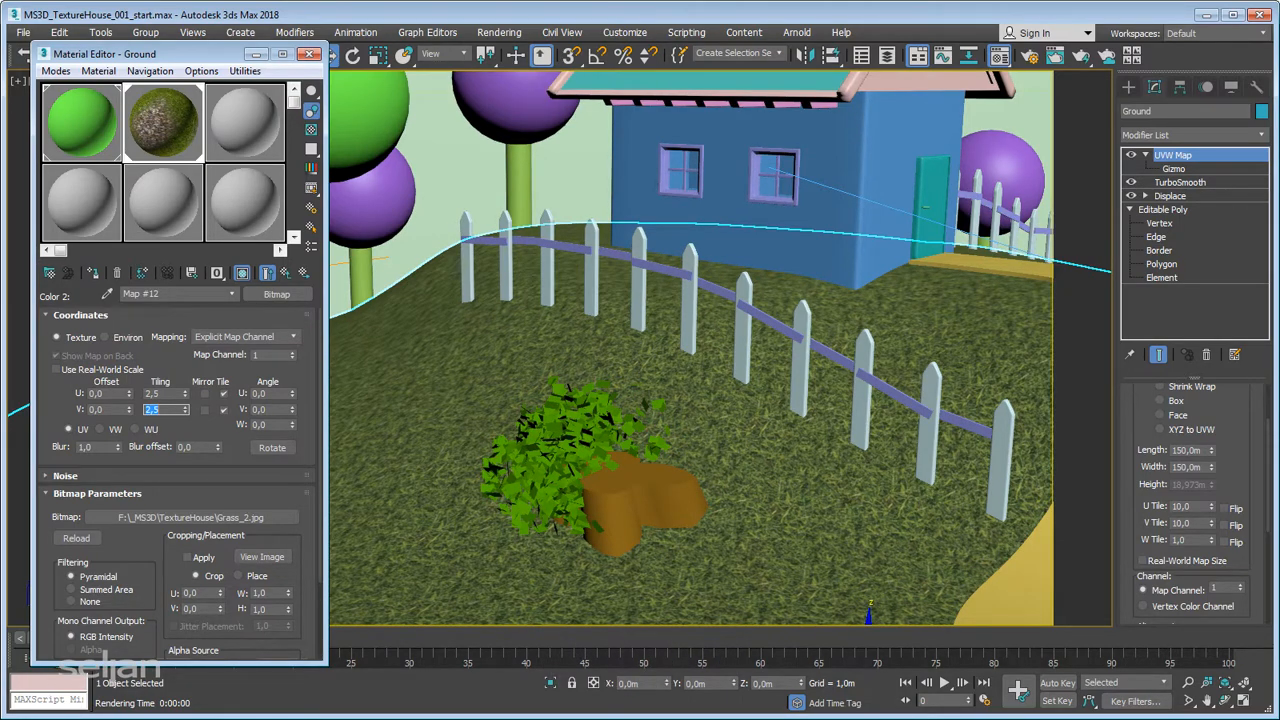
Step: Assign a Noise map to the nested Mix map's Mix Amount and set its Low threshold to 0,4
left_click(294, 272)
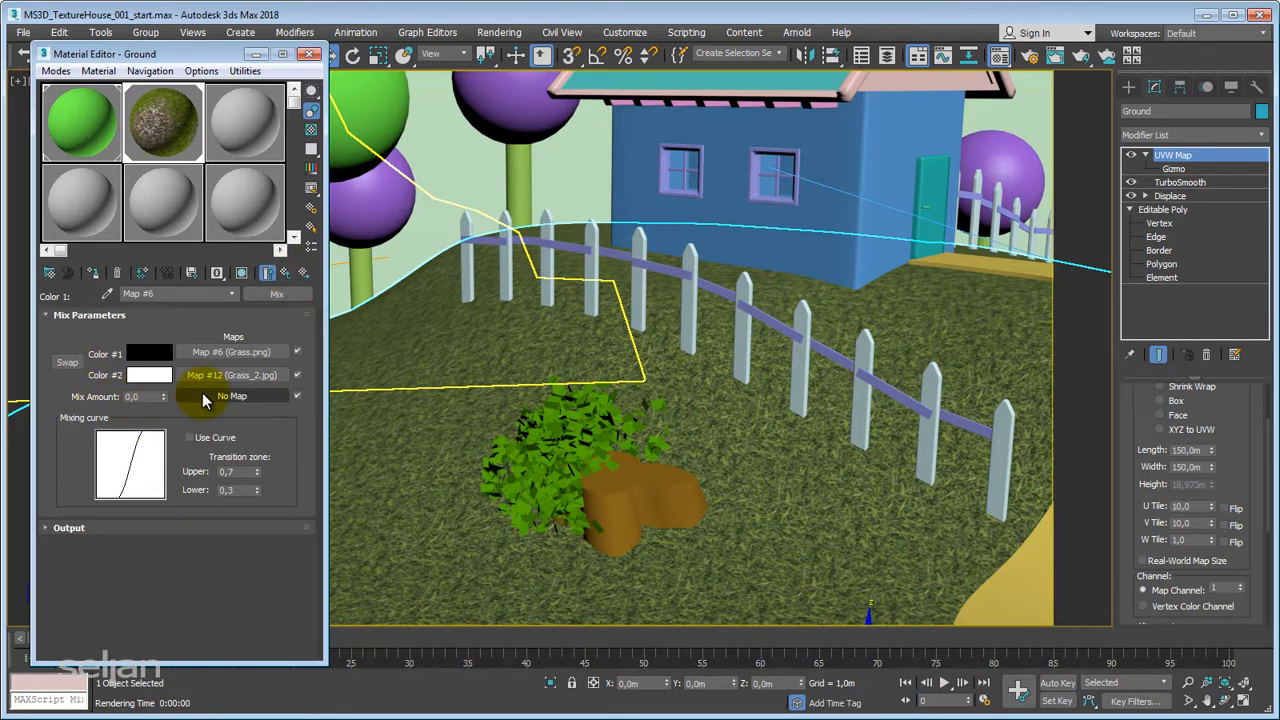
left_click(252, 398)
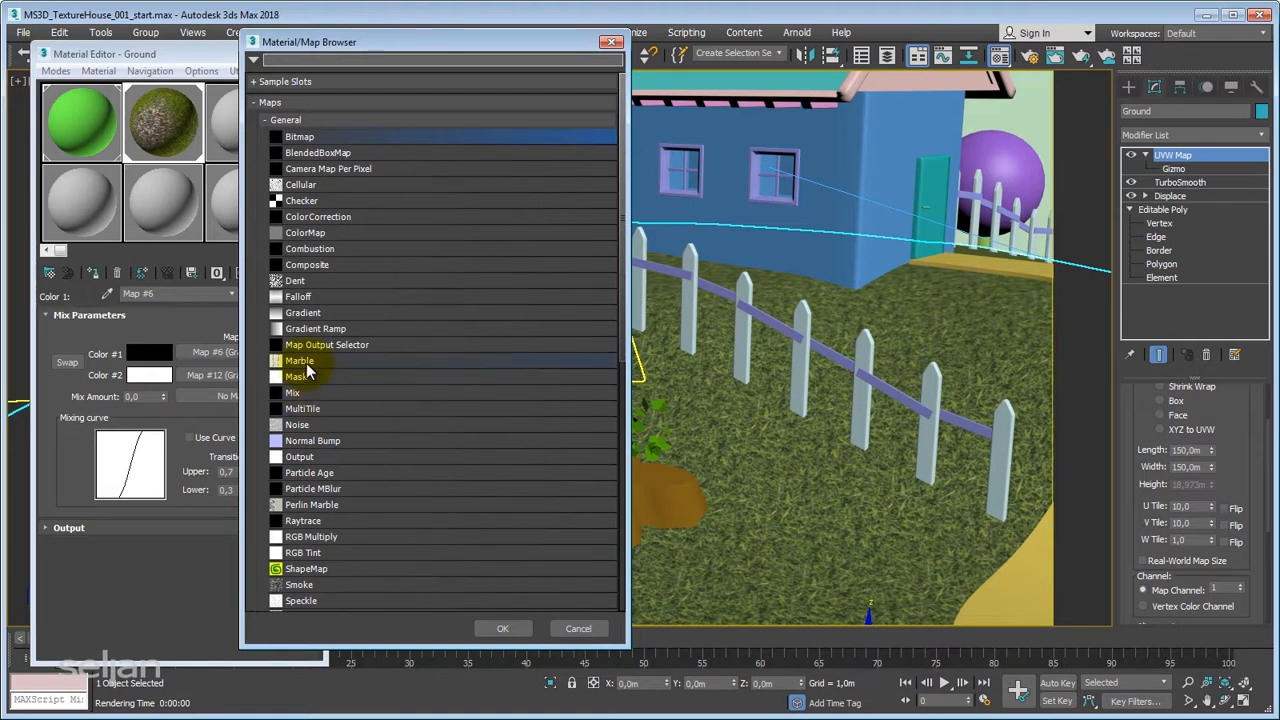
double_click(298, 425)
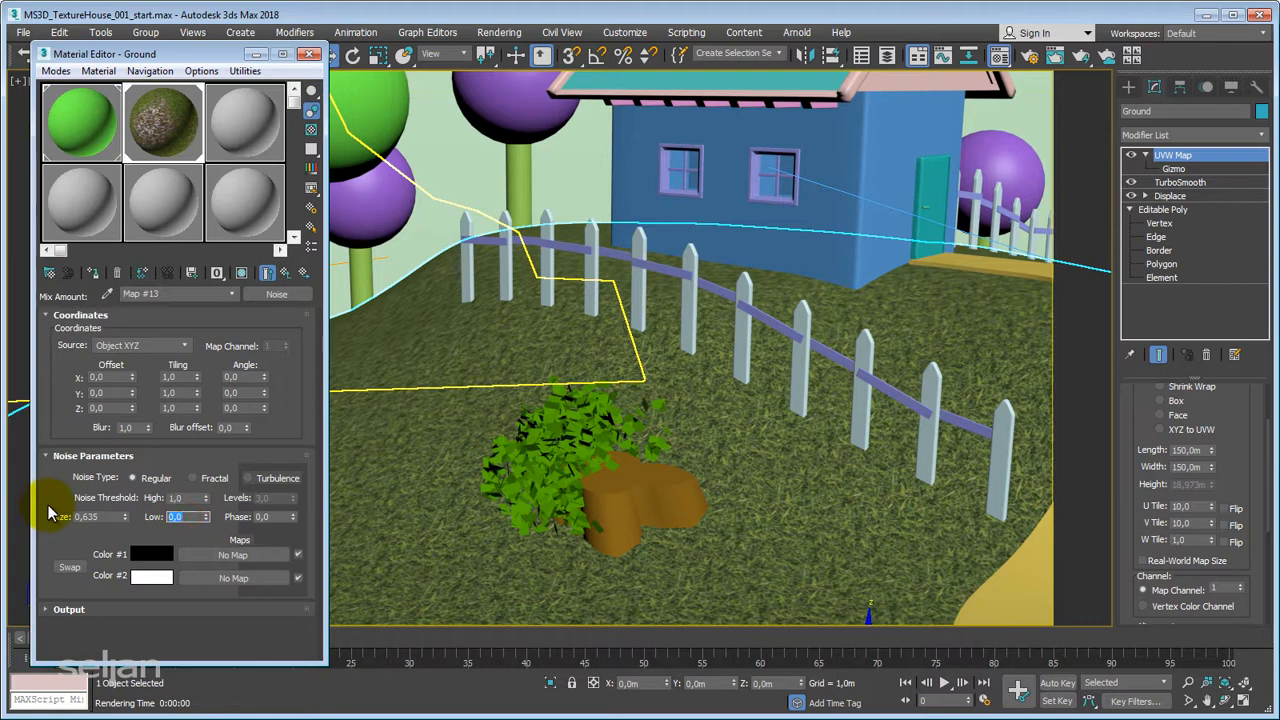
type("0,4")
key("Return")
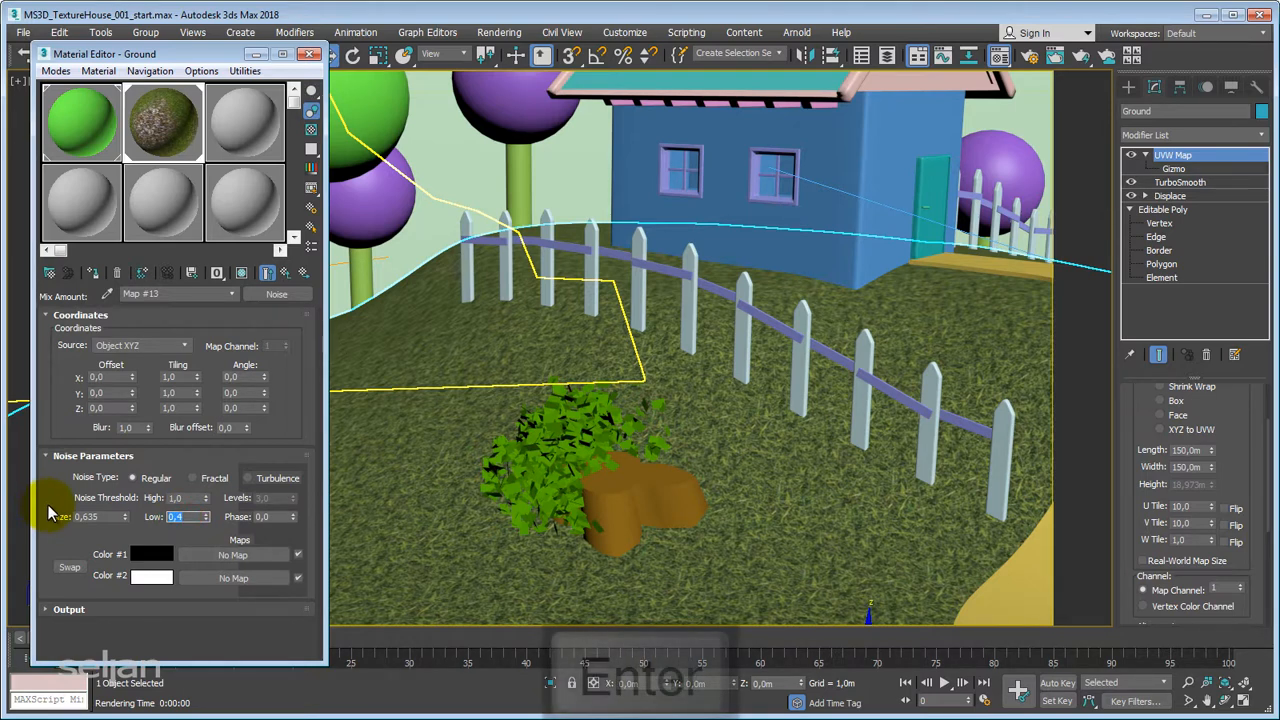
Step: Show the new Noise map in the viewport, switch its type to Turbulence and set its Size to 5,635
left_click(241, 272)
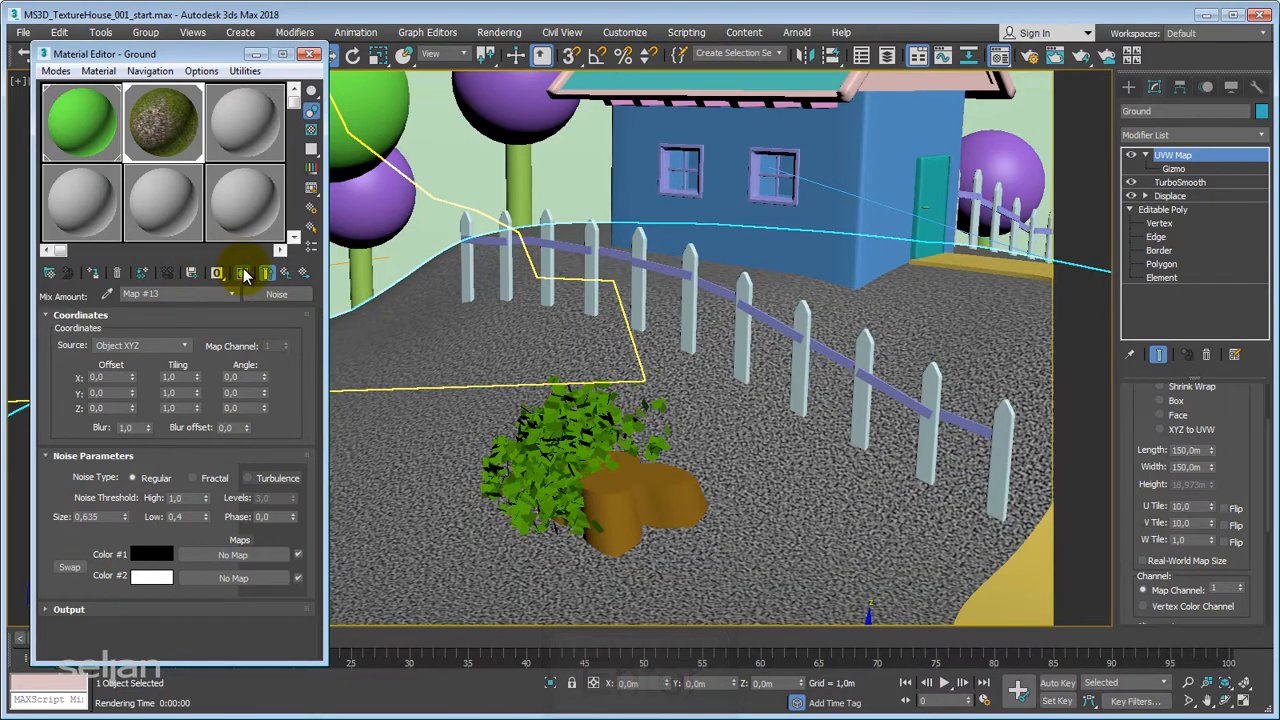
left_click(258, 482)
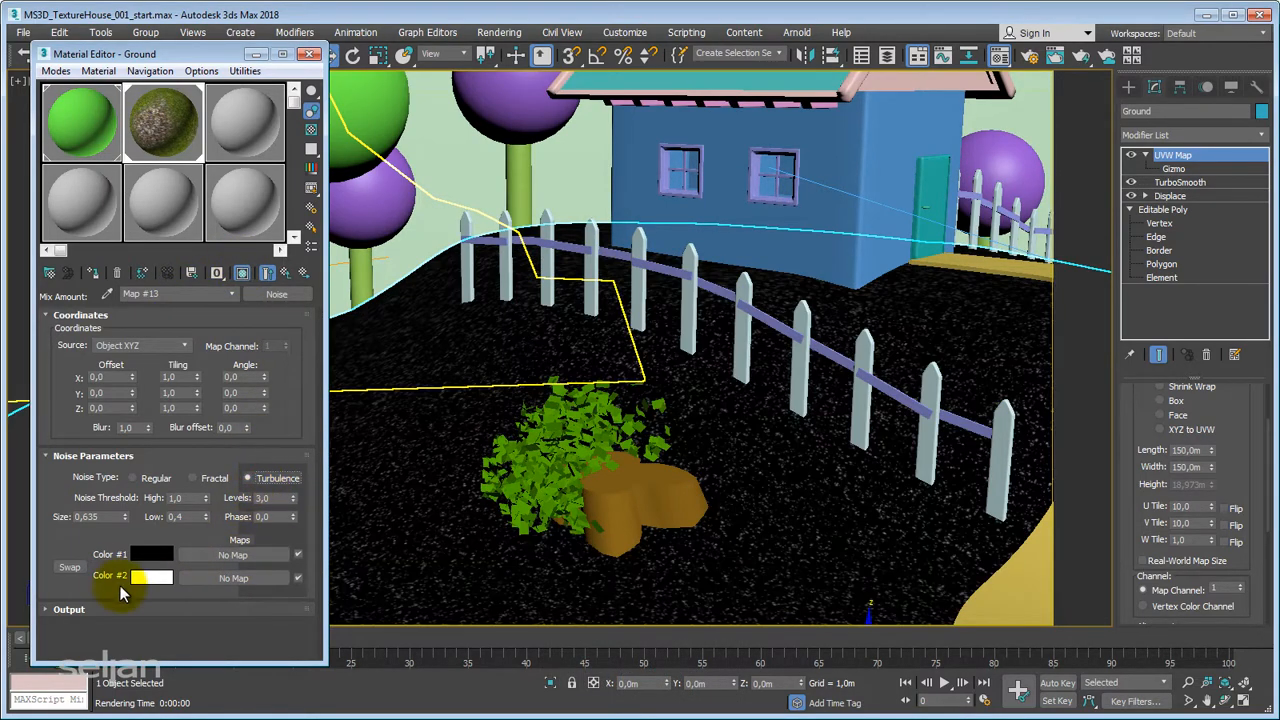
left_click_drag(124, 516, 126, 471)
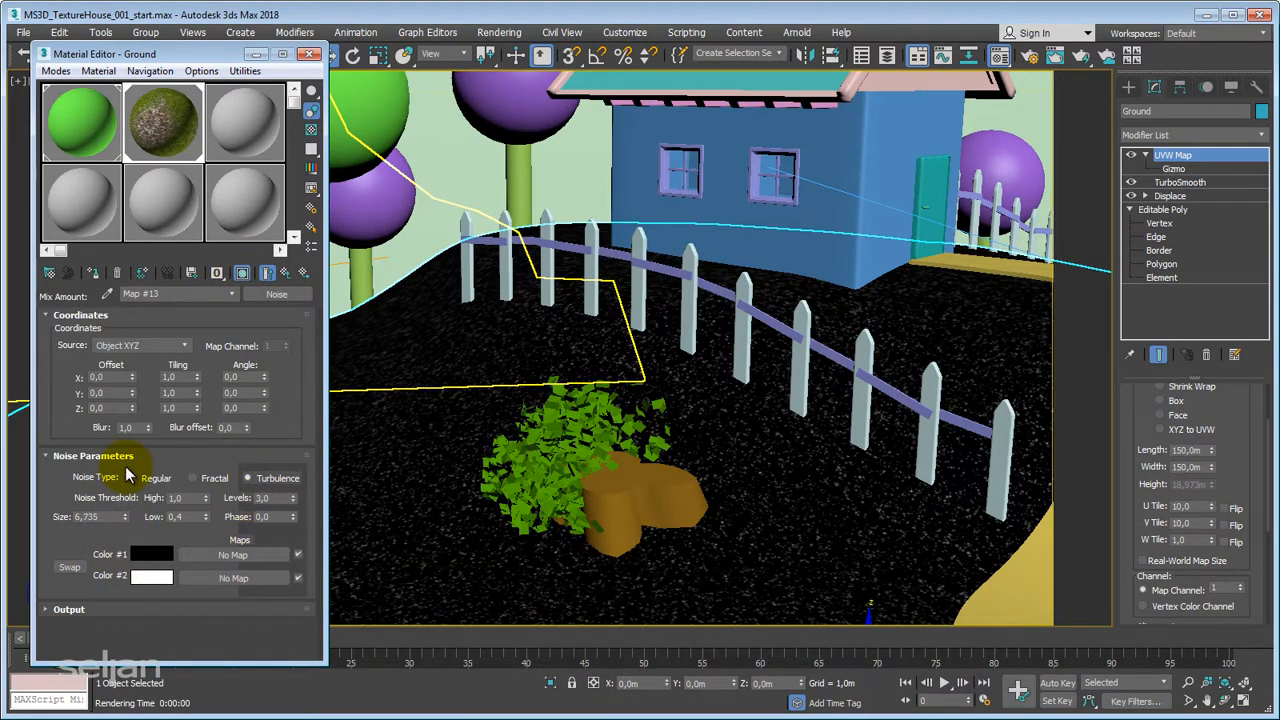
left_click_drag(122, 517, 120, 526)
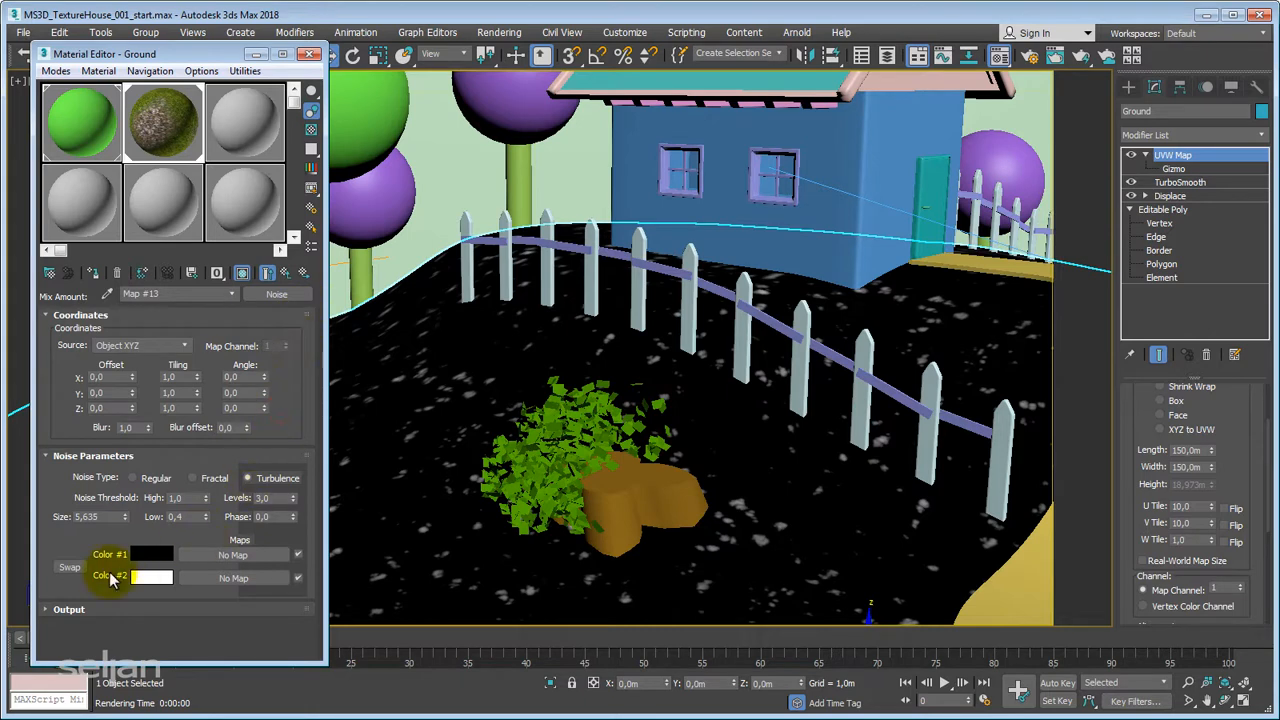
Step: Expand the new Noise map's Output settings and set the Output Amount to 5
left_click(62, 609)
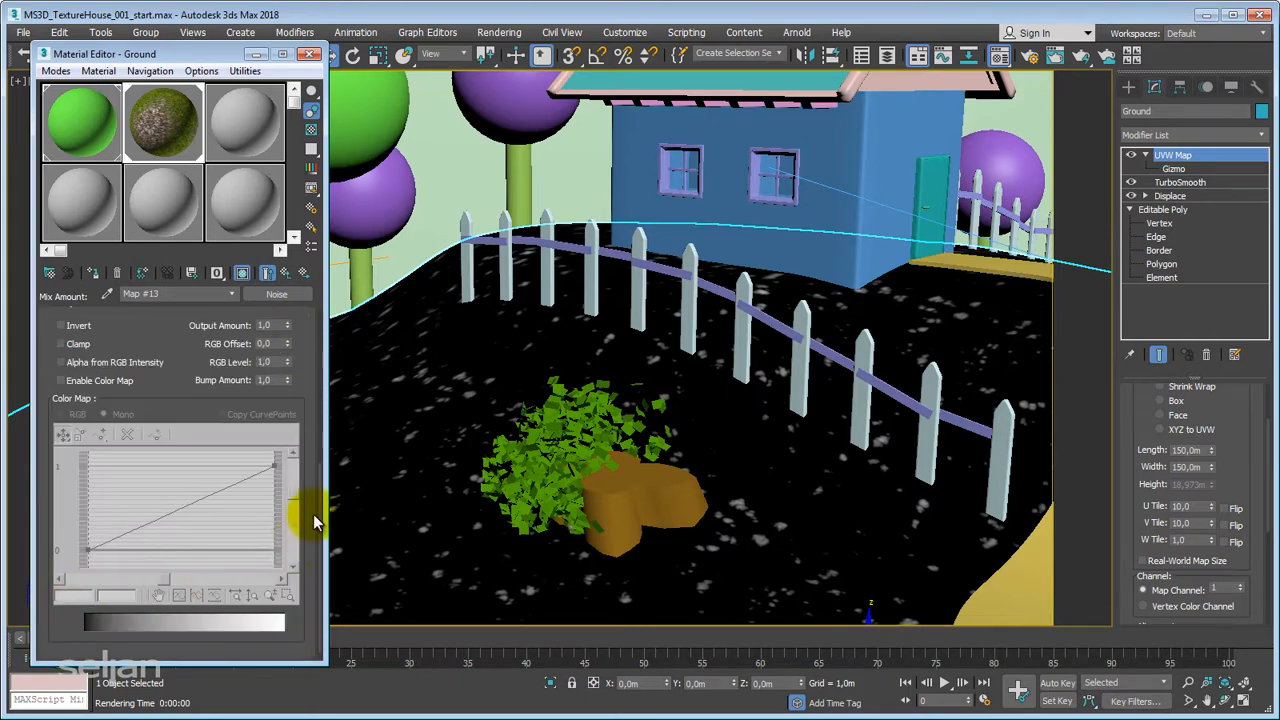
left_click(270, 325)
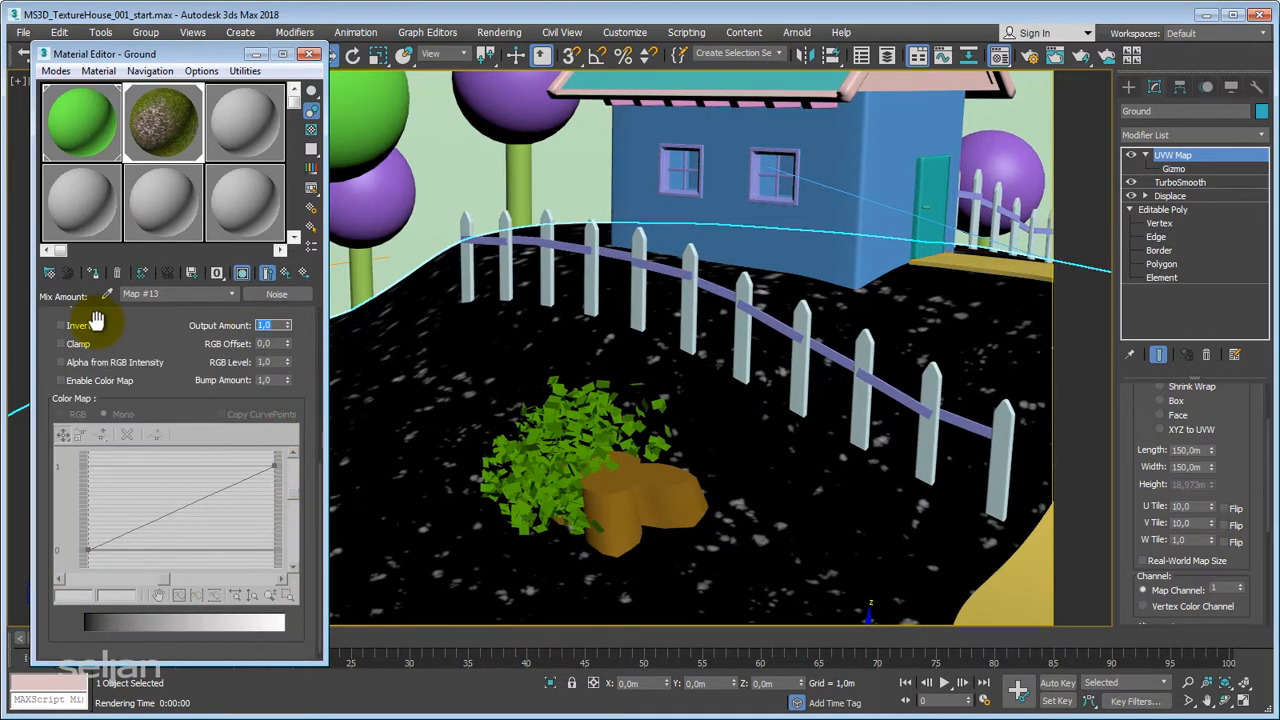
type("5")
key("Return")
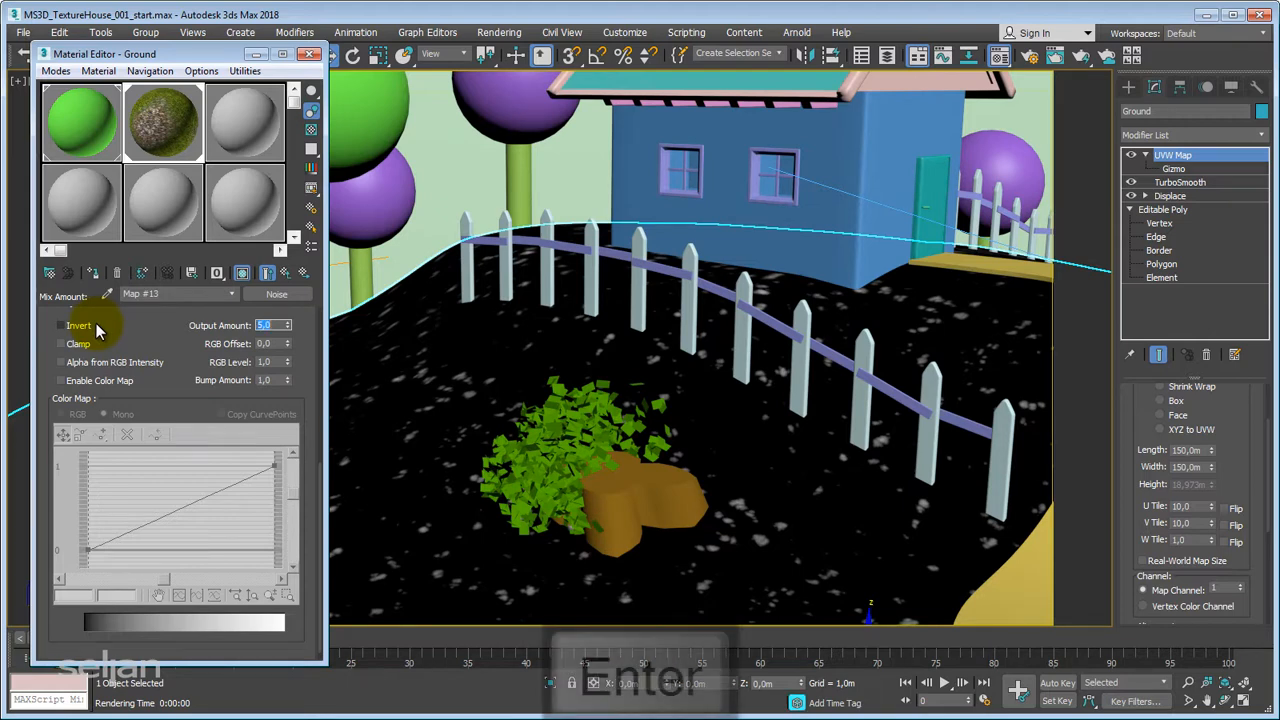
Step: Refresh the noise display in the viewport, test-render the ground with both grass textures and close the render
left_click(243, 273)
left_click(243, 273)
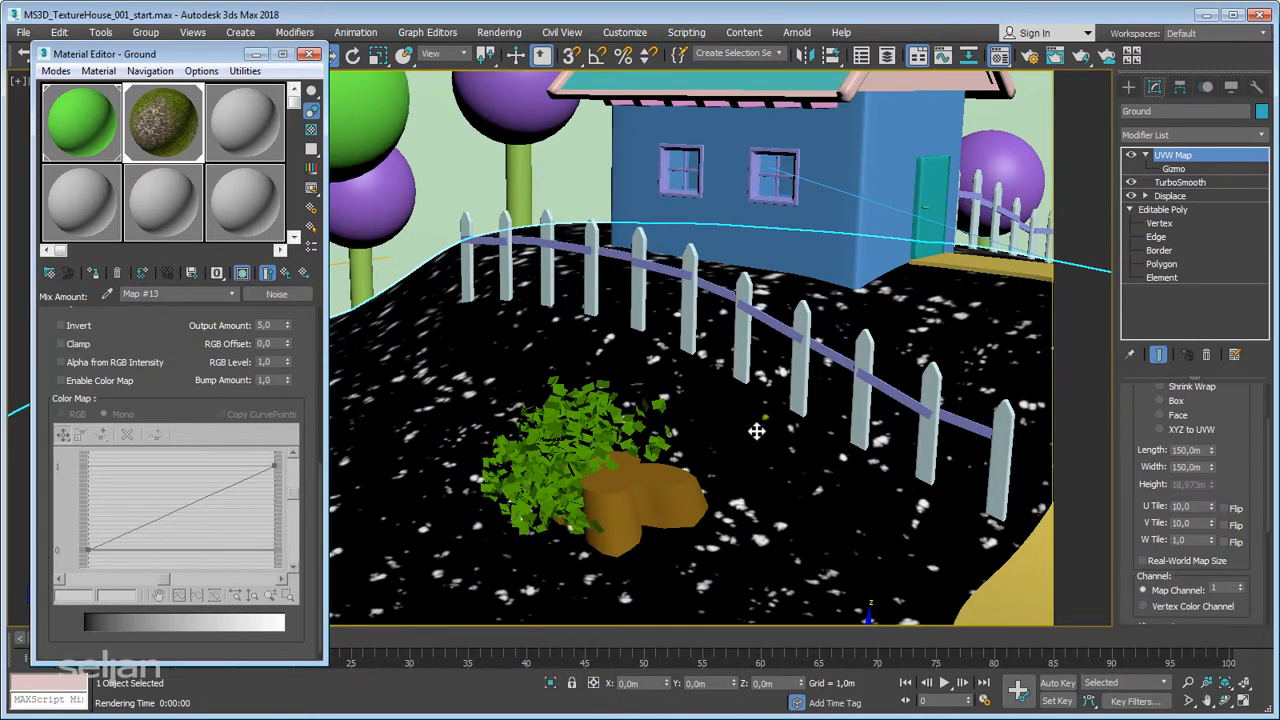
key("F9")
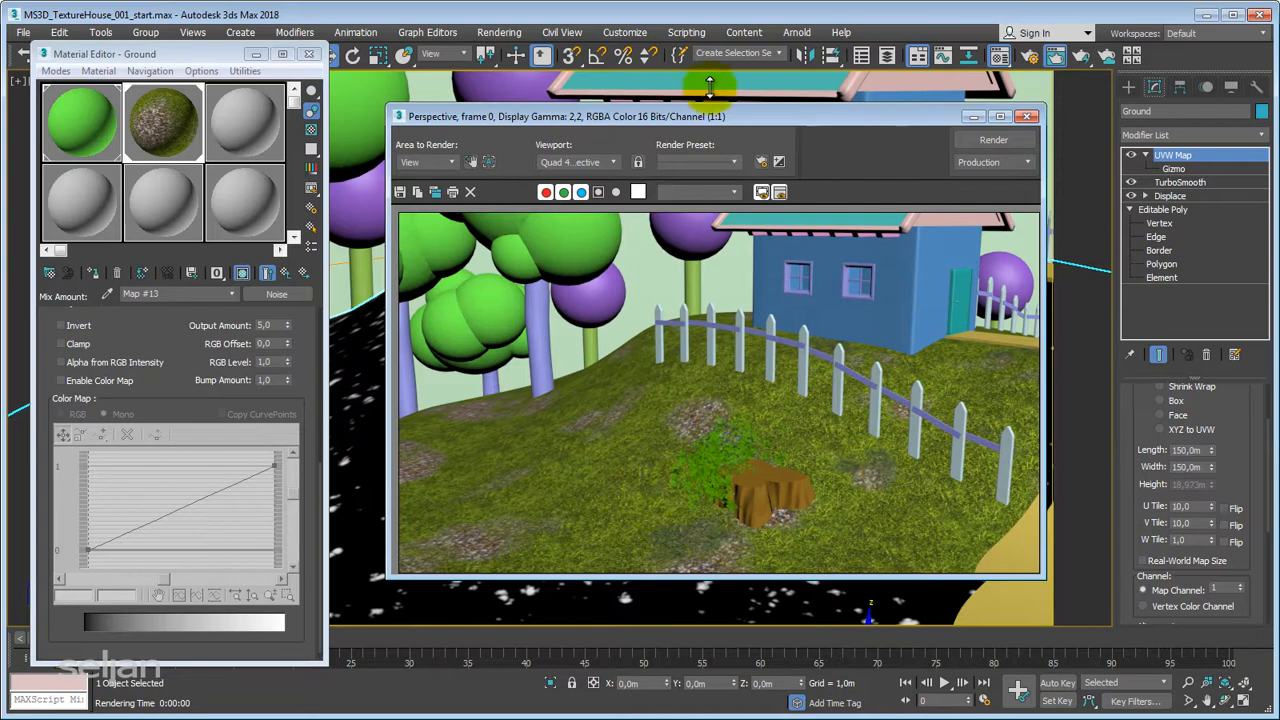
left_click(1027, 116)
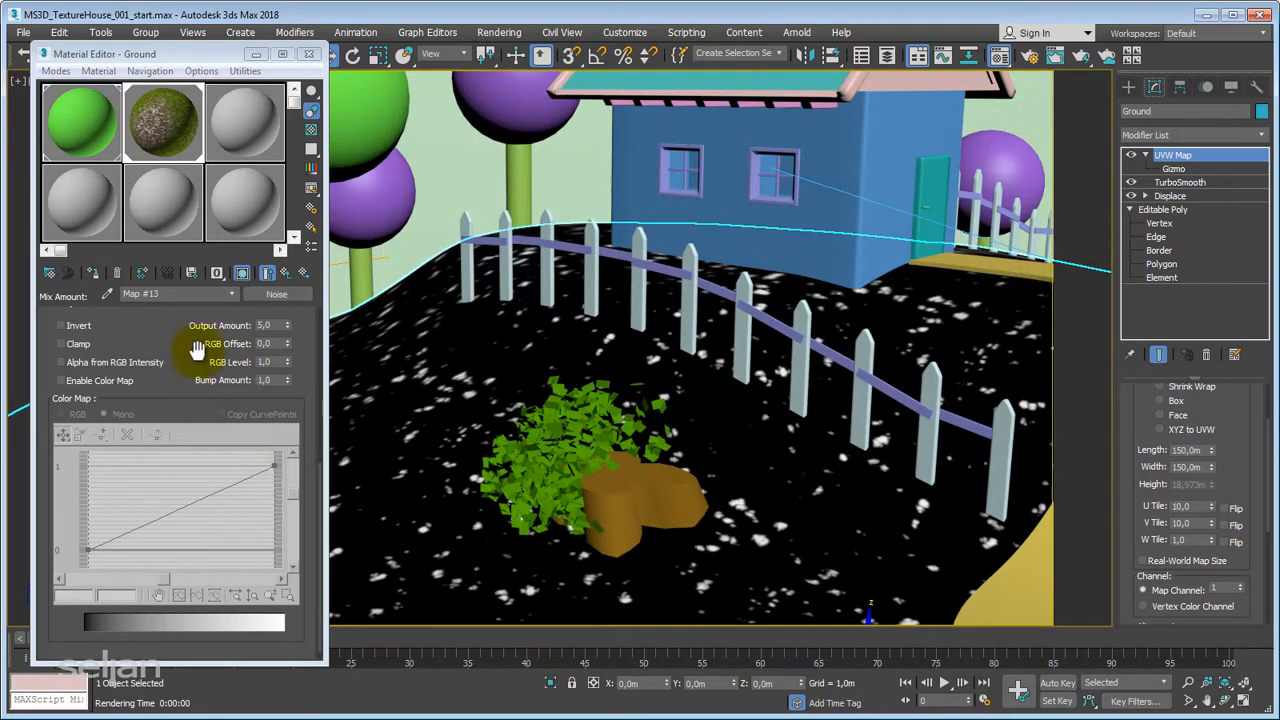
Step: Set the Size of the Noise map that blends the two grasses to 40 and test-render the ground
left_click(286, 273)
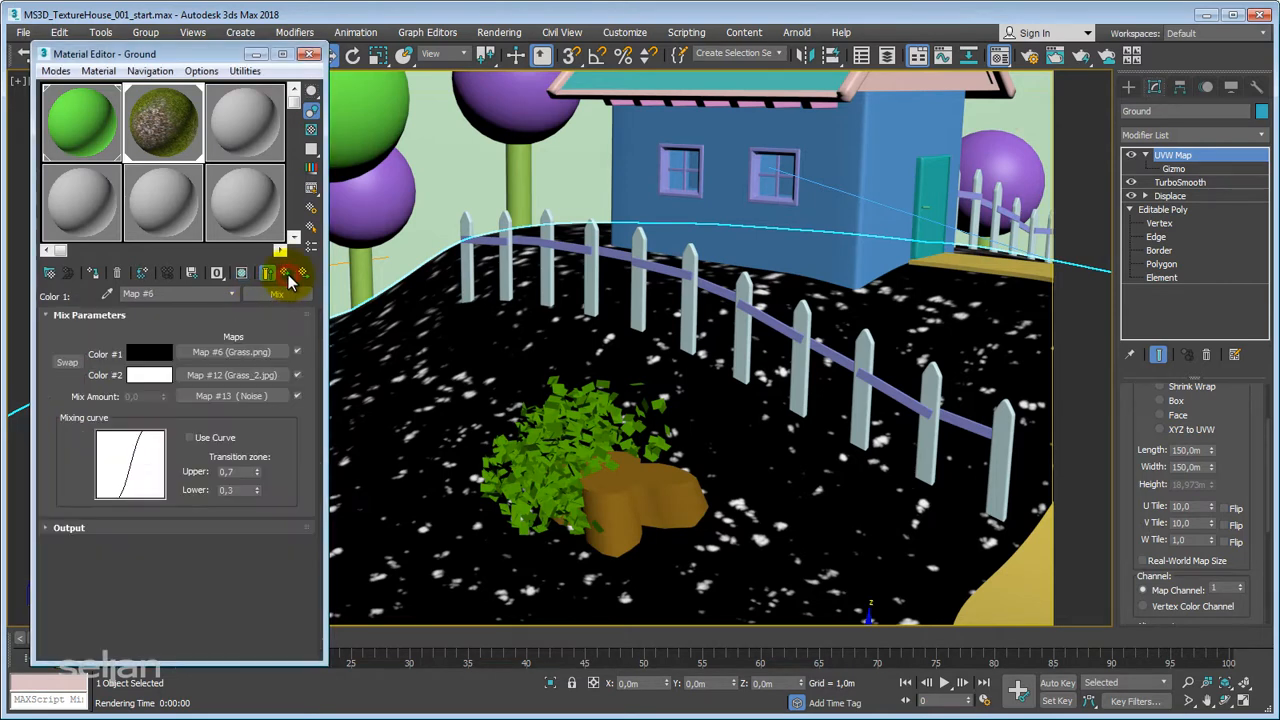
left_click(243, 396)
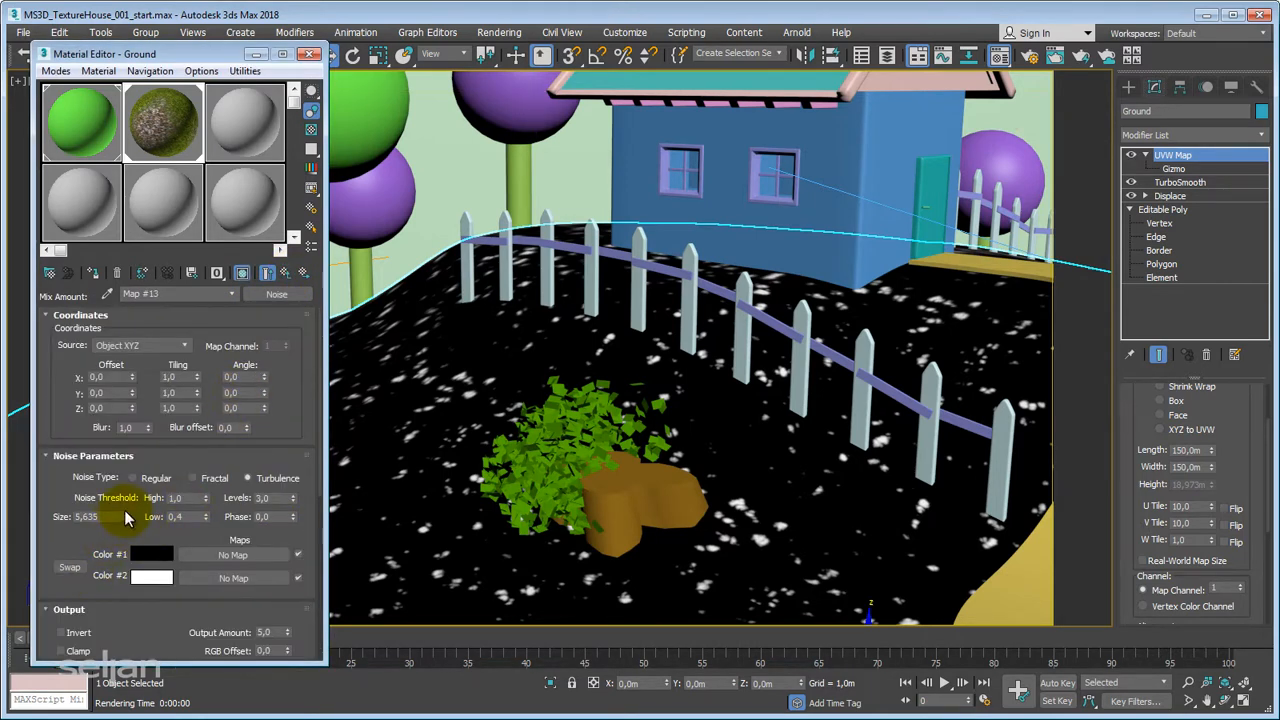
left_click(100, 517)
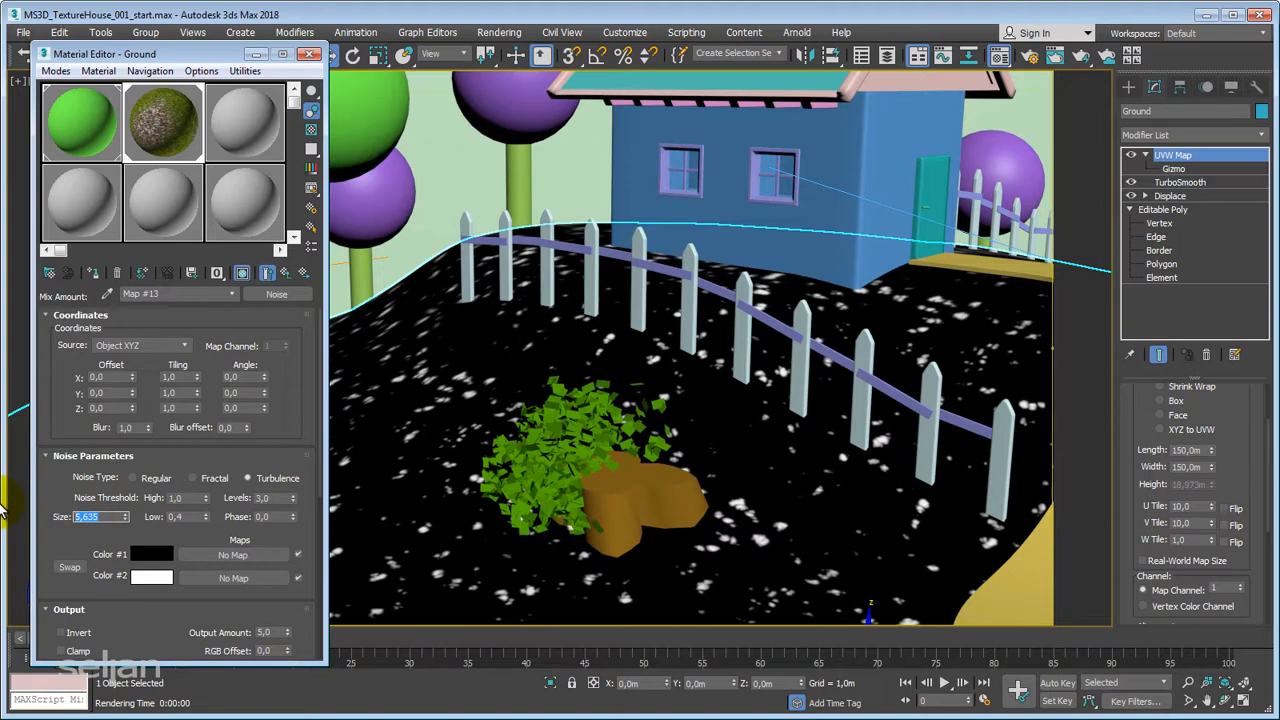
type("40")
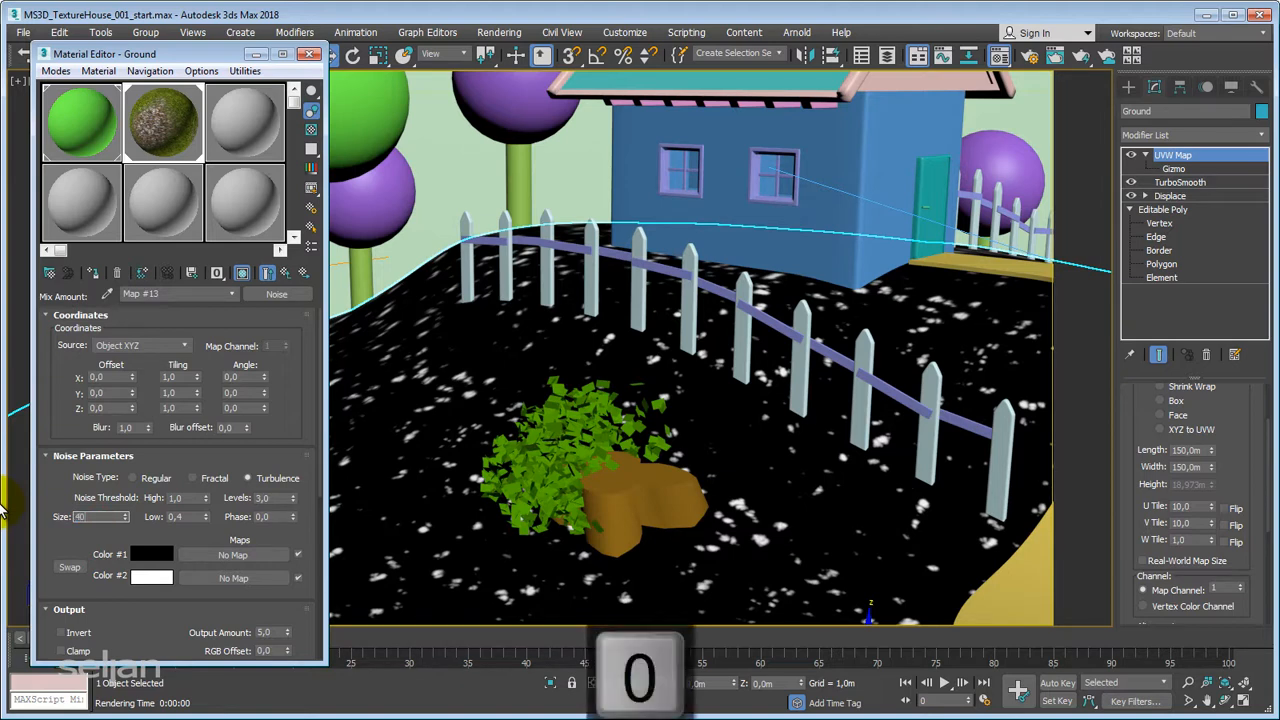
key("Return")
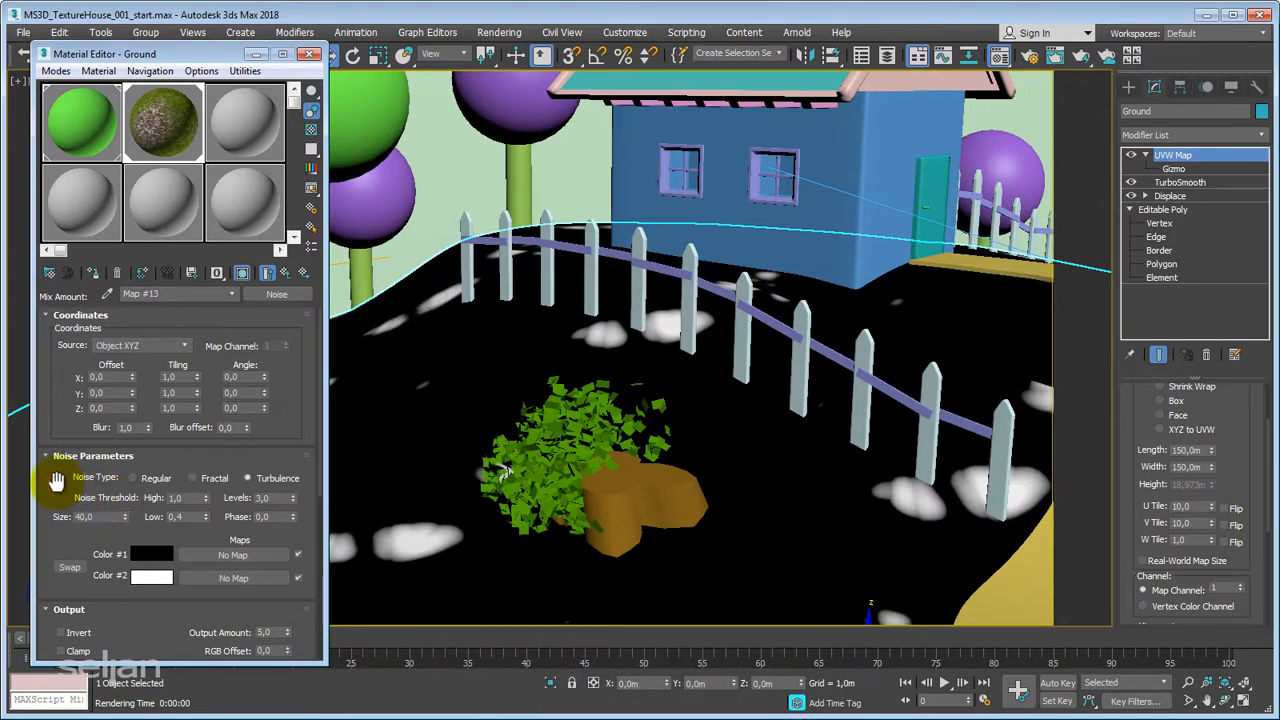
left_click(658, 20)
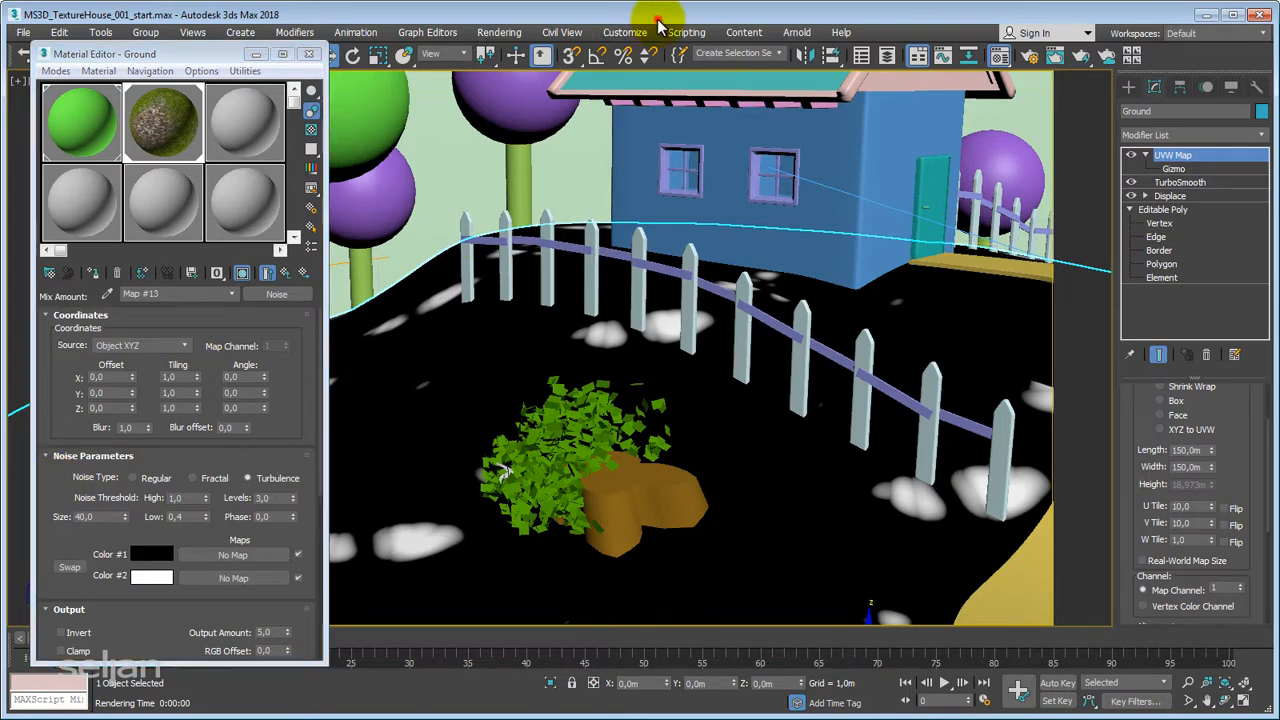
key("F9")
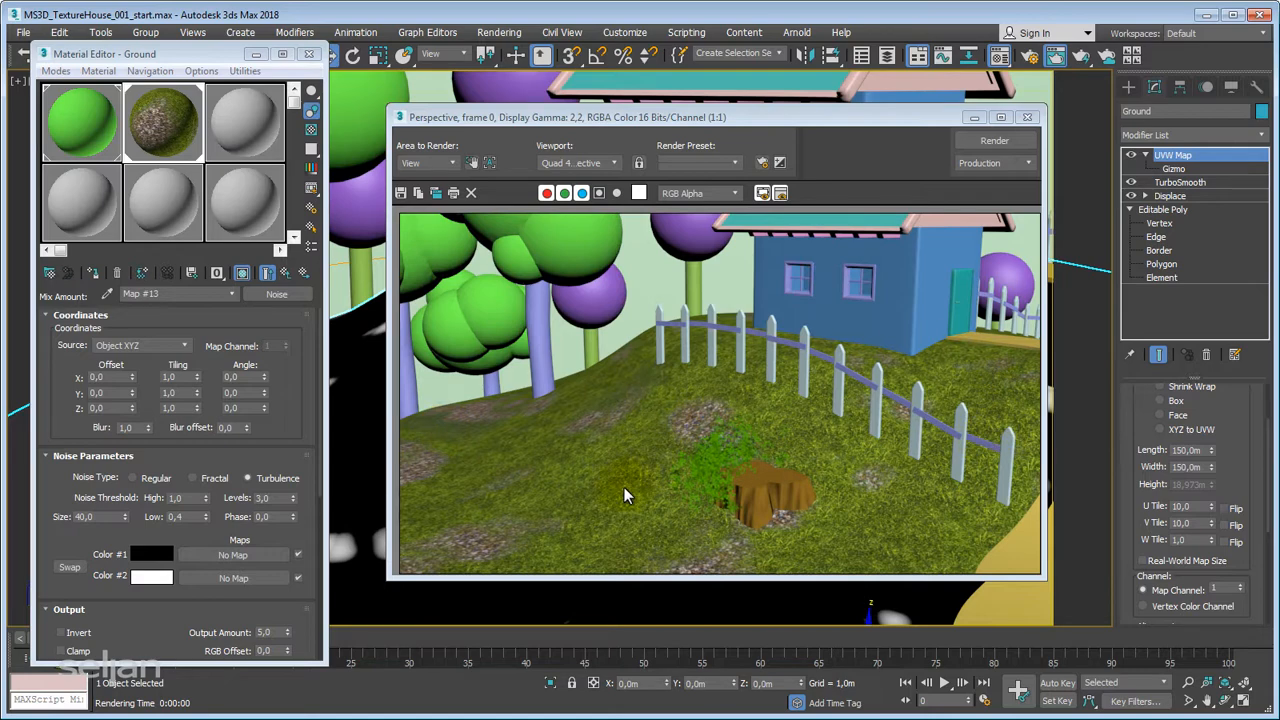
left_click(1027, 117)
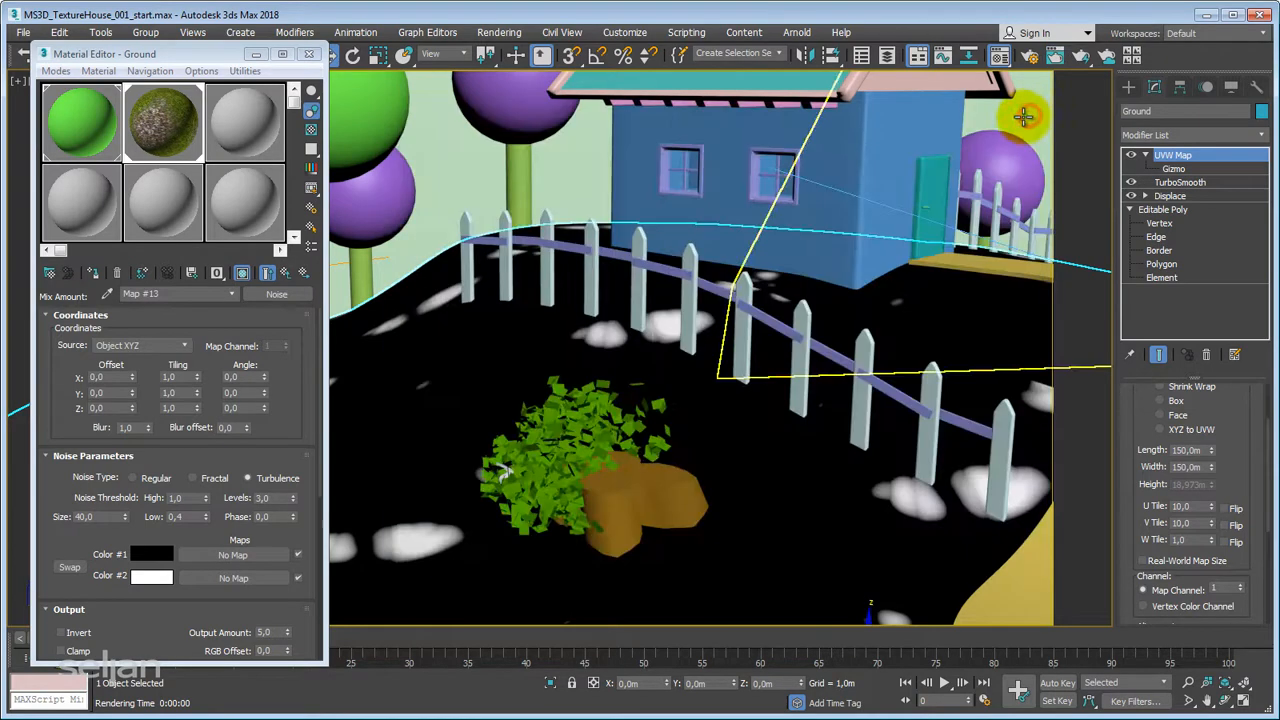
Step: Raise the grass-blending Noise map's Size to 60, test-render the ground and close the render
double_click(108, 517)
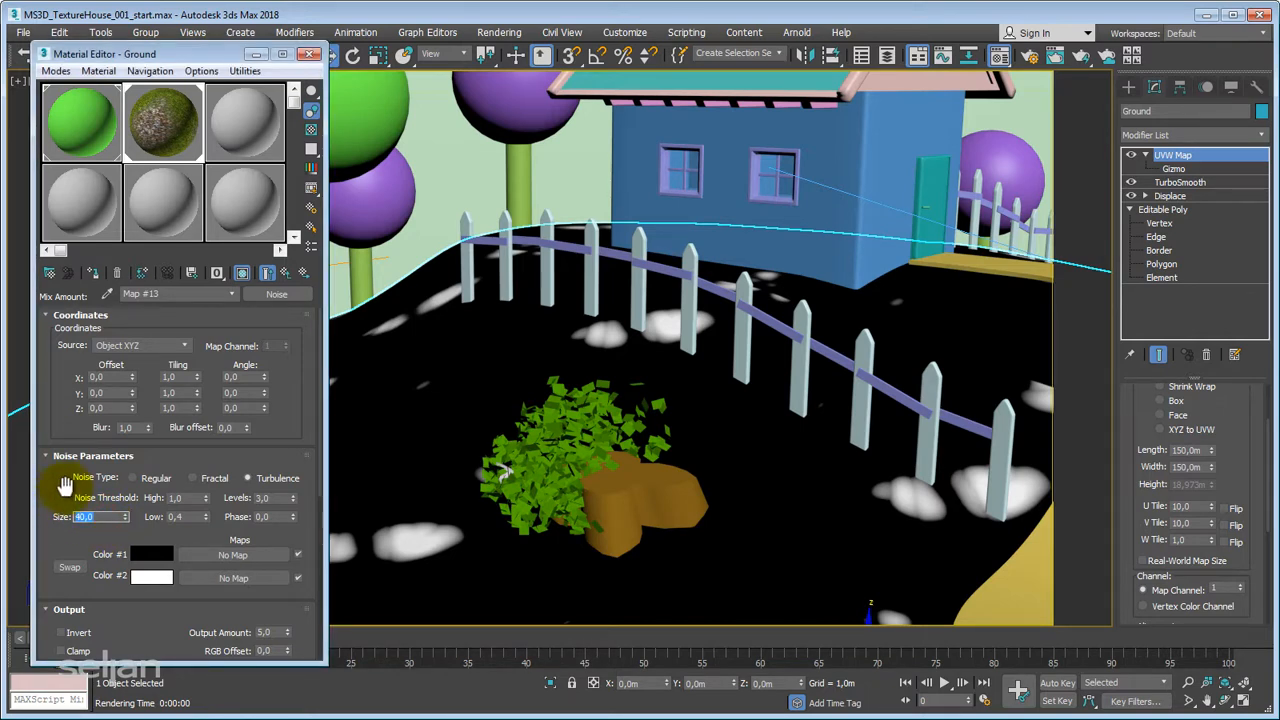
type("60")
key("Return")
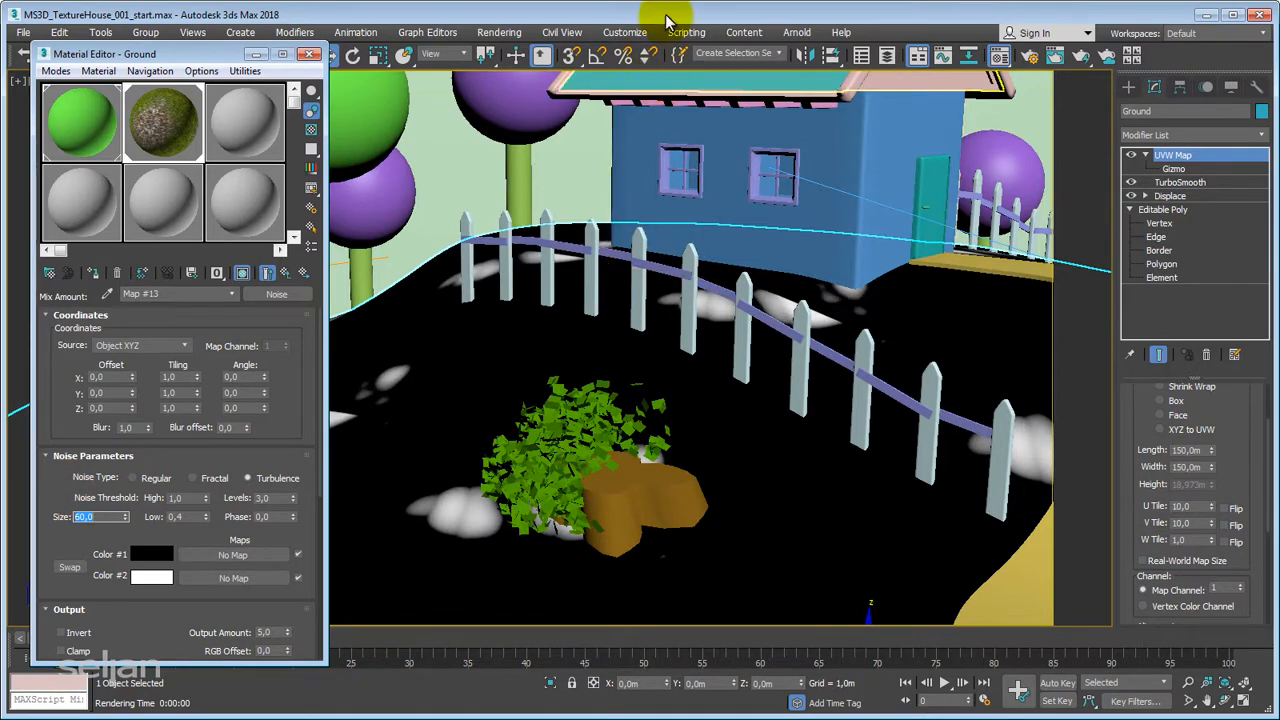
key("shift+q")
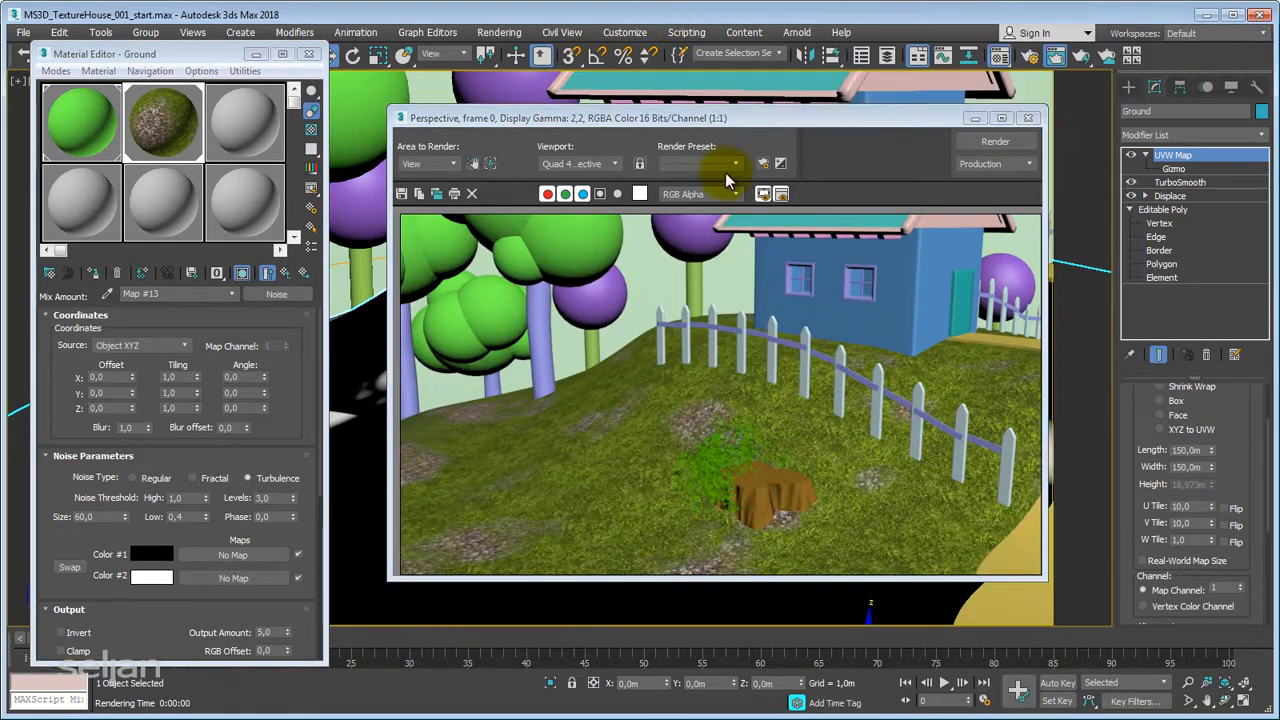
left_click(1030, 118)
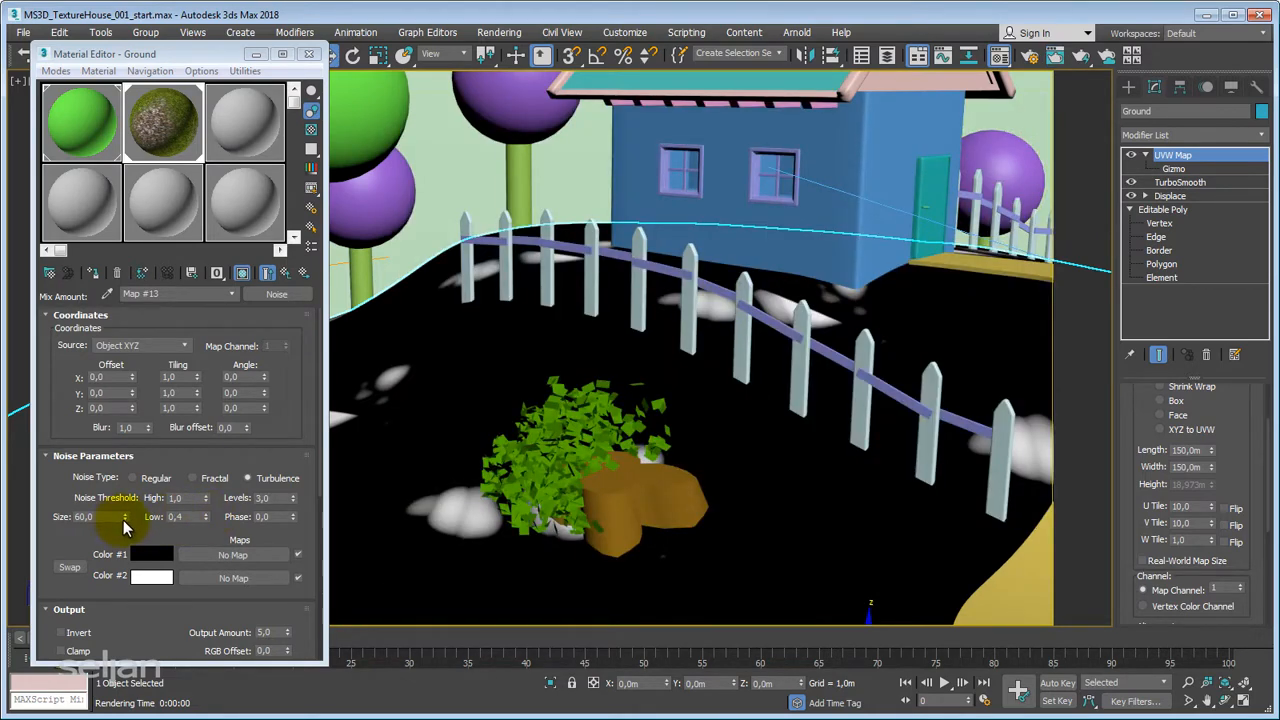
Step: Reduce the grass-blending Noise map's Size to 31,2 and check the ground in a test render
left_click_drag(124, 518, 102, 719)
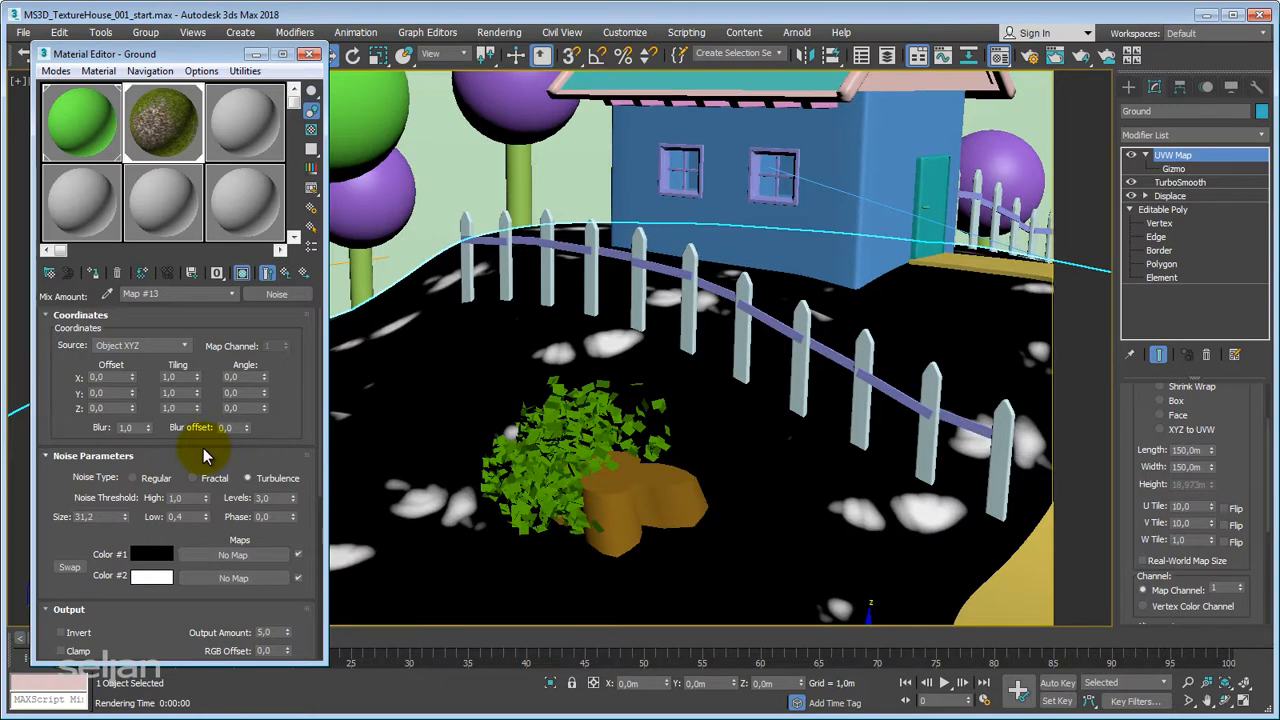
key("shift+q")
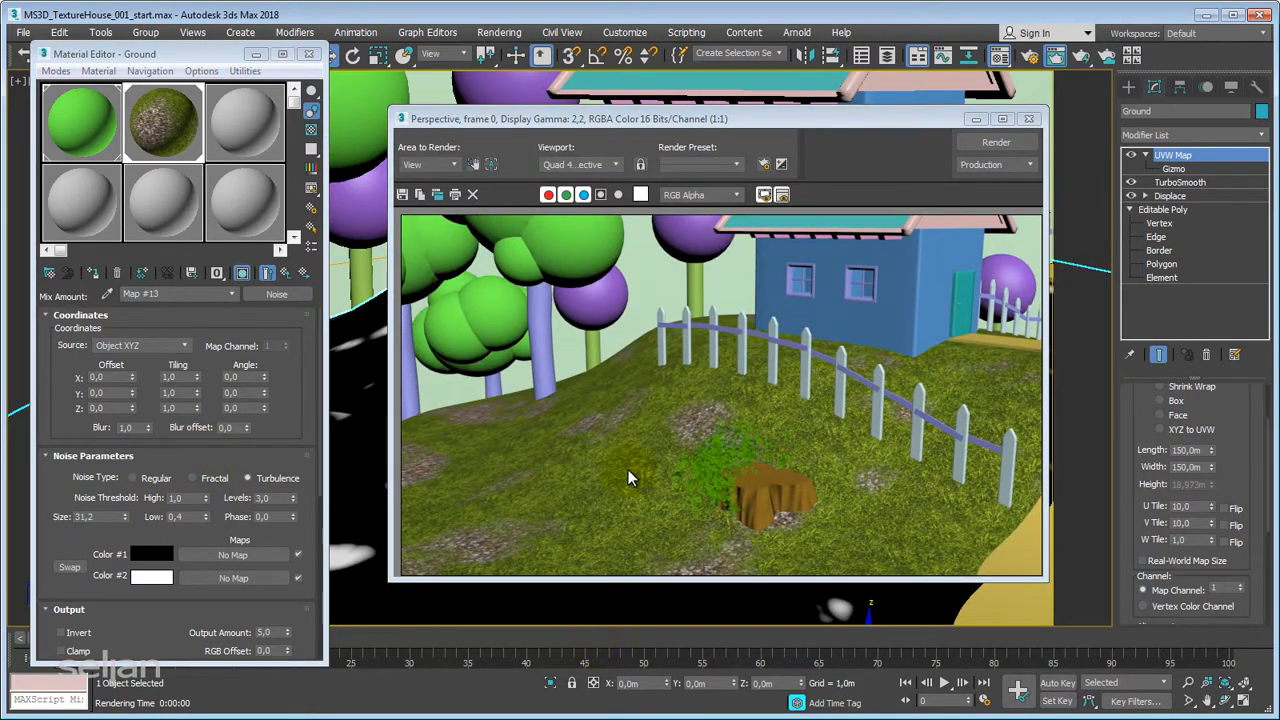
left_click(1028, 118)
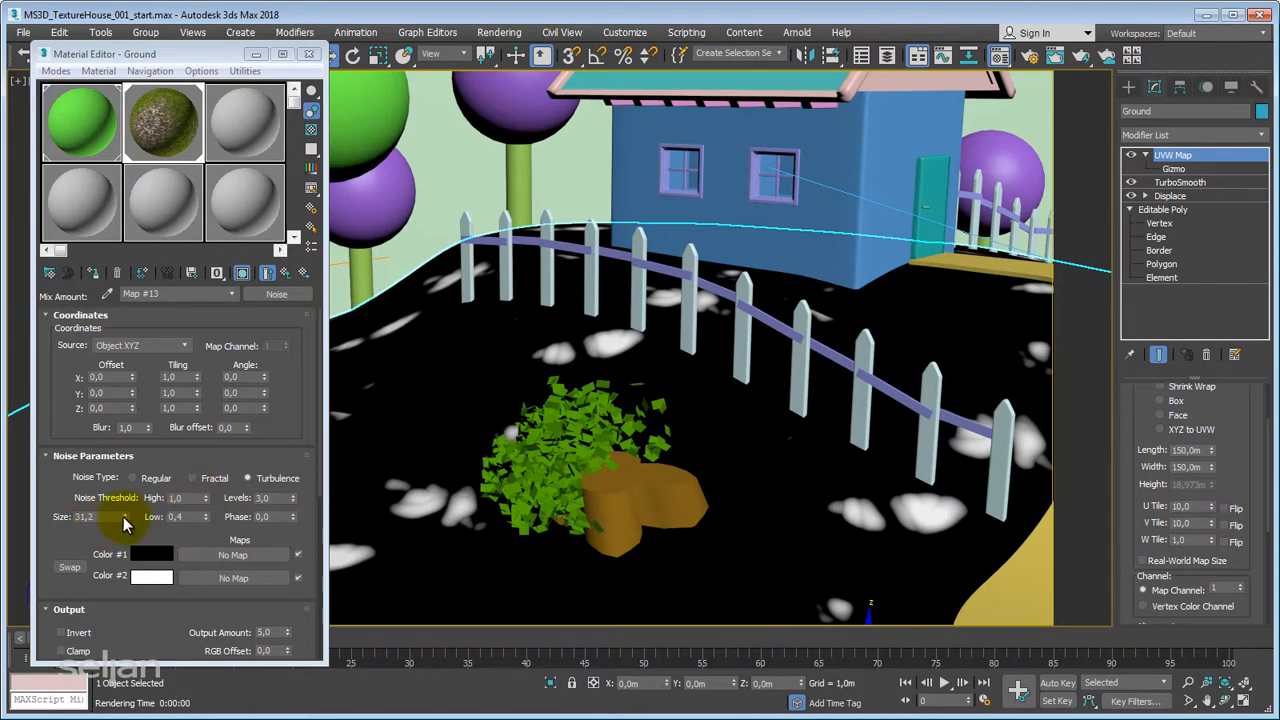
Step: Reduce the grass-blending Noise map's Size to 25,5 and test-render the ground both close up and from a wider, higher viewpoint
left_click_drag(123, 517, 107, 565)
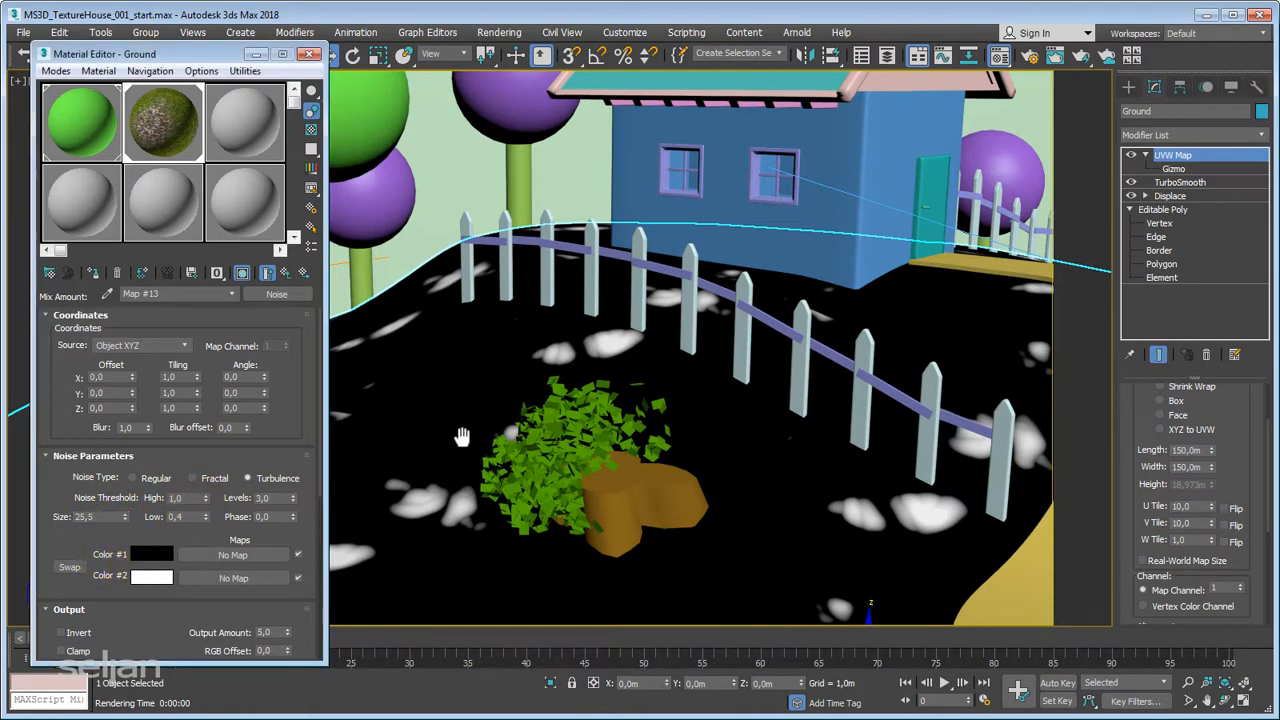
key("shift+q")
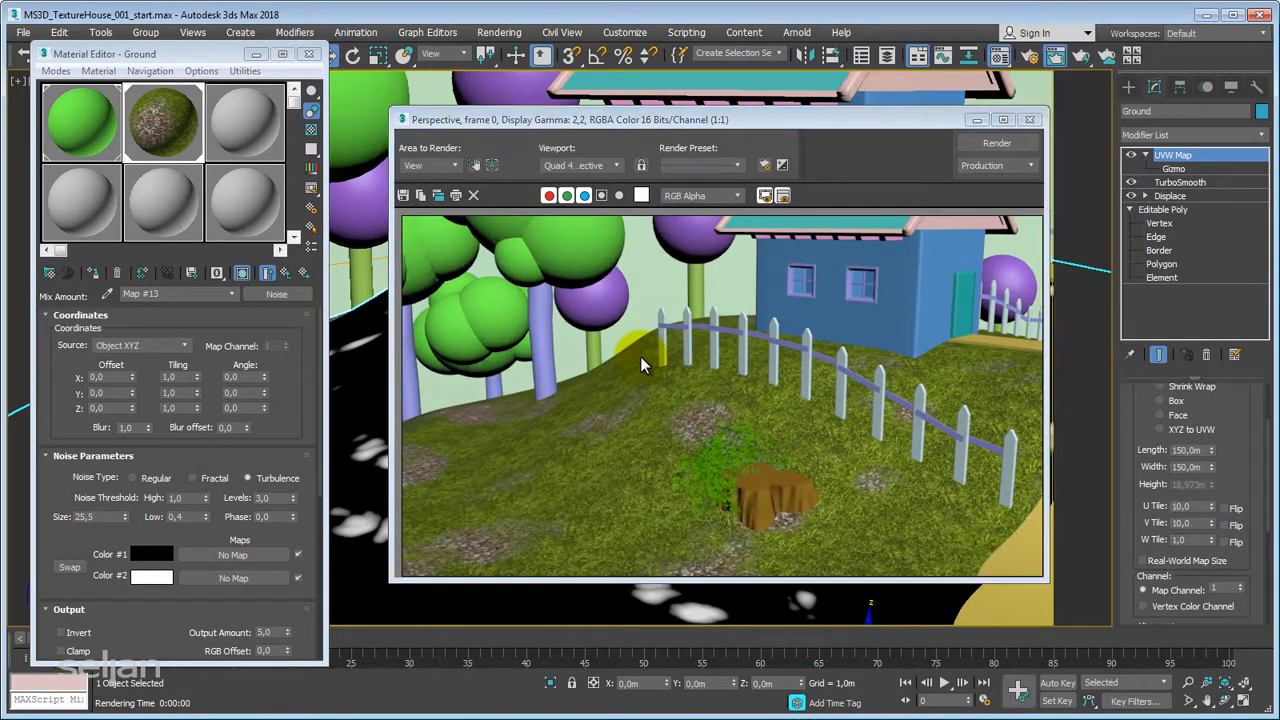
left_click(1033, 119)
scroll(623, 366, "down", 5)
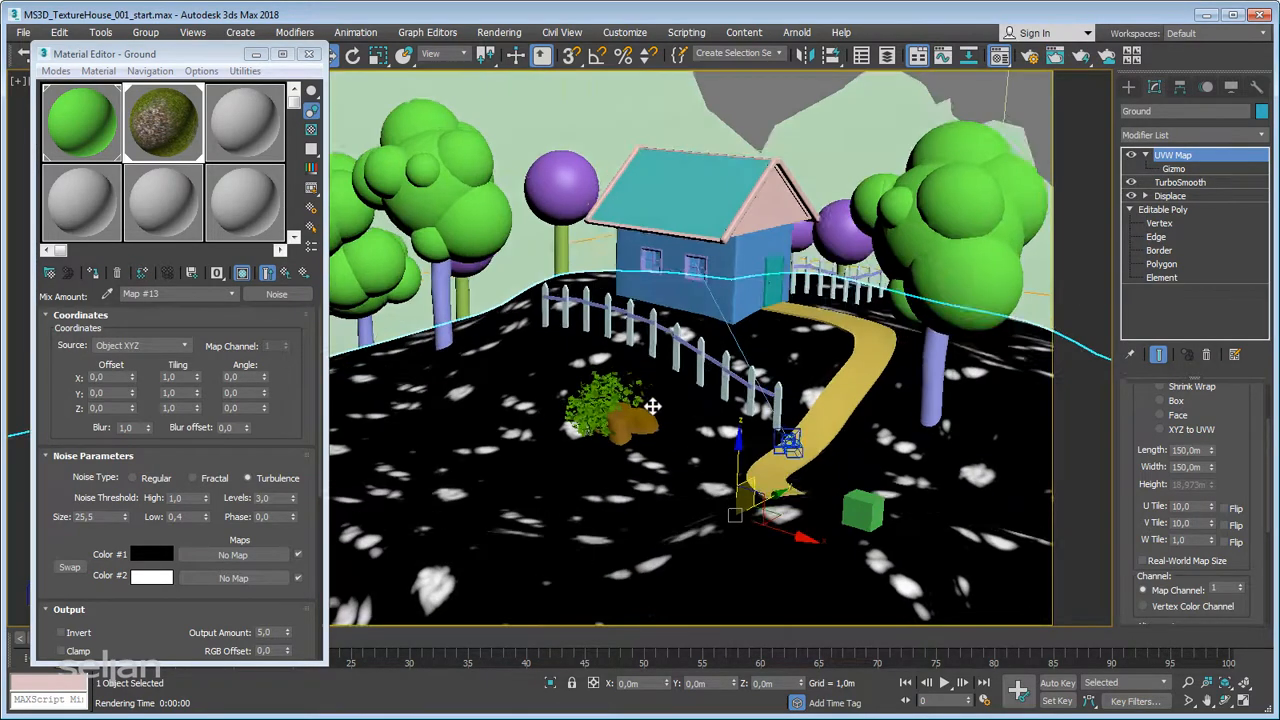
middle_click_drag(651, 406, 701, 351, "alt")
key("shift+q")
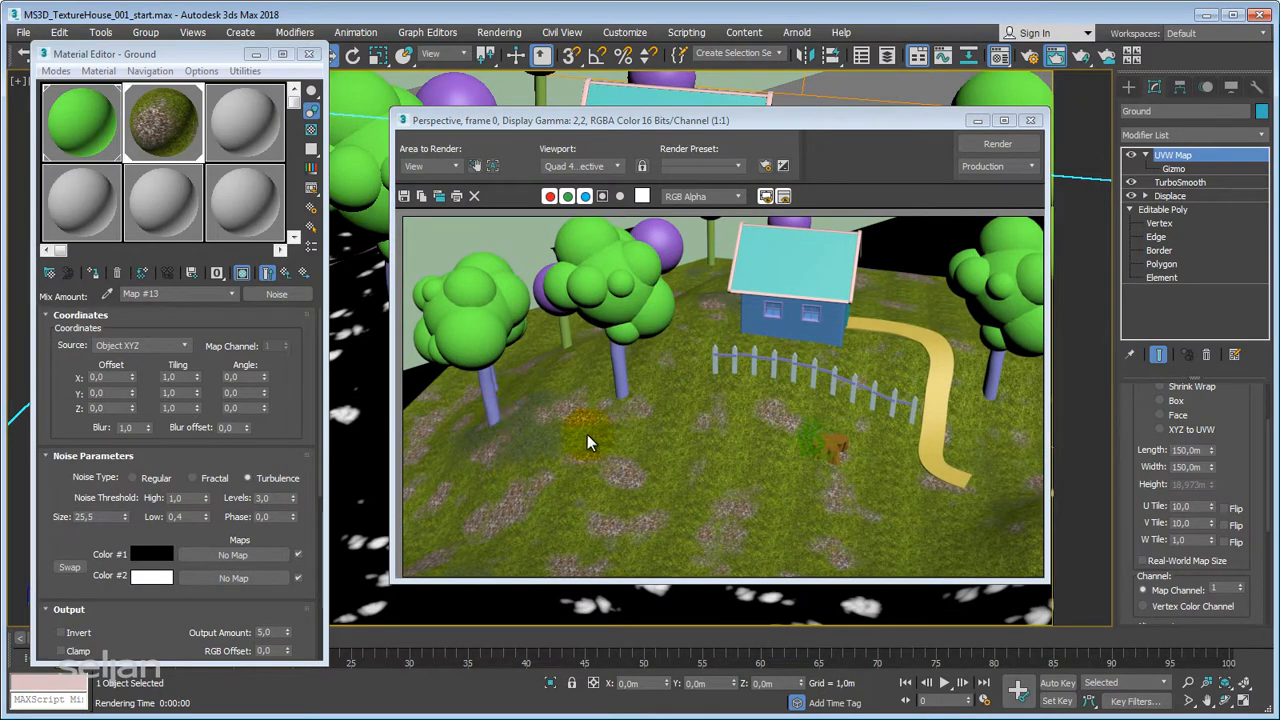
left_click(1033, 119)
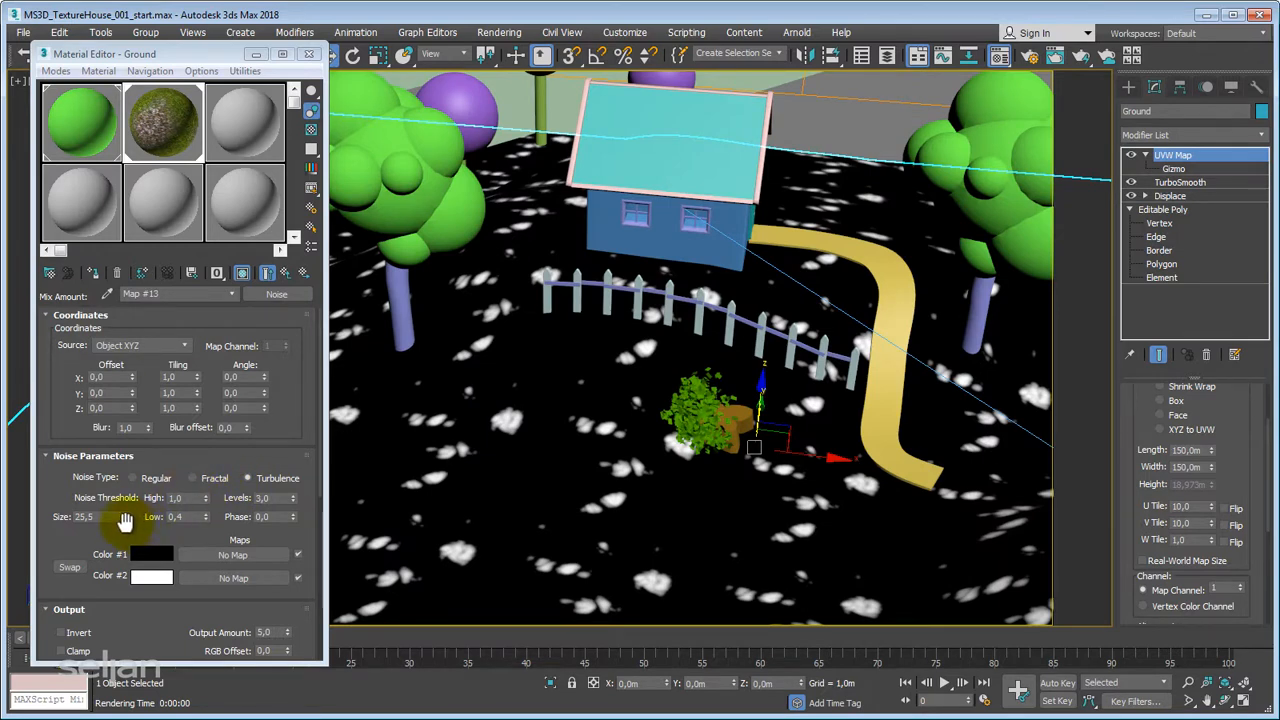
Step: Reduce the grass-blending Noise map's Size to 17,1, test-render the whole ground and close the render
left_click_drag(126, 521, 123, 545)
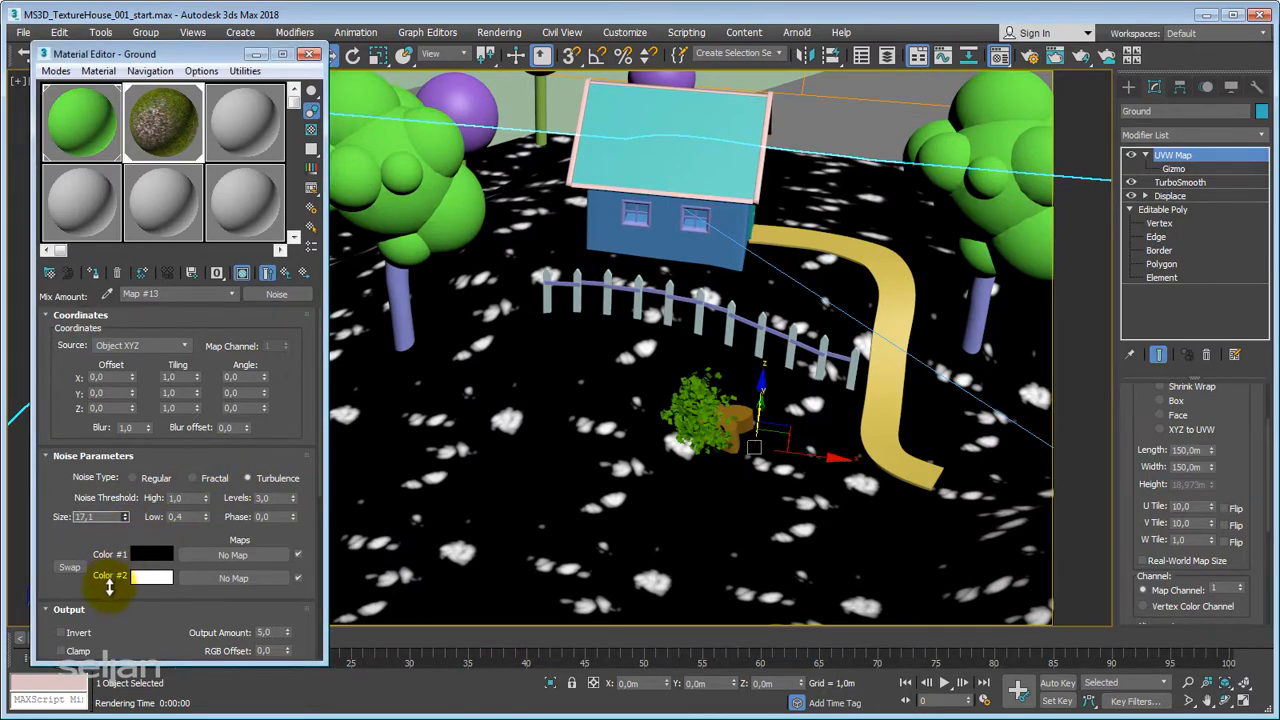
key("shift+q")
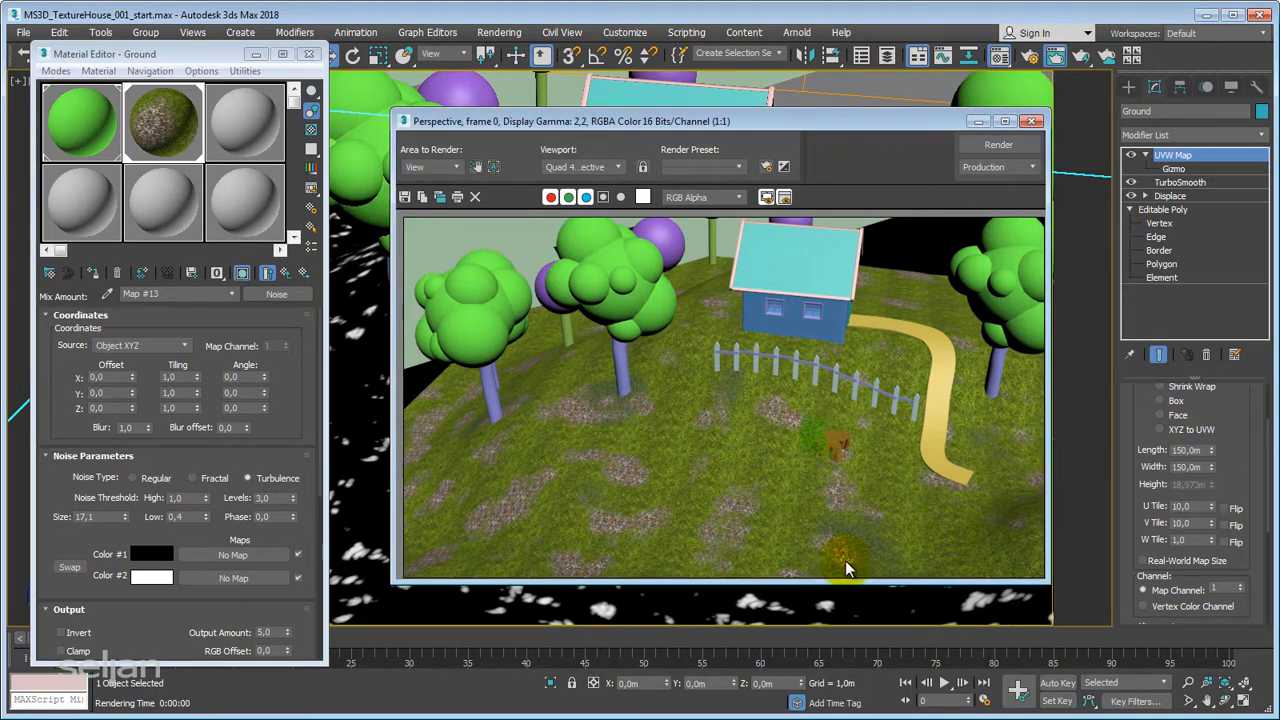
left_click(1033, 122)
Step: Switch to the PhysCamera001 view and render the scene from it through Render Setup to check the ground
key("c")
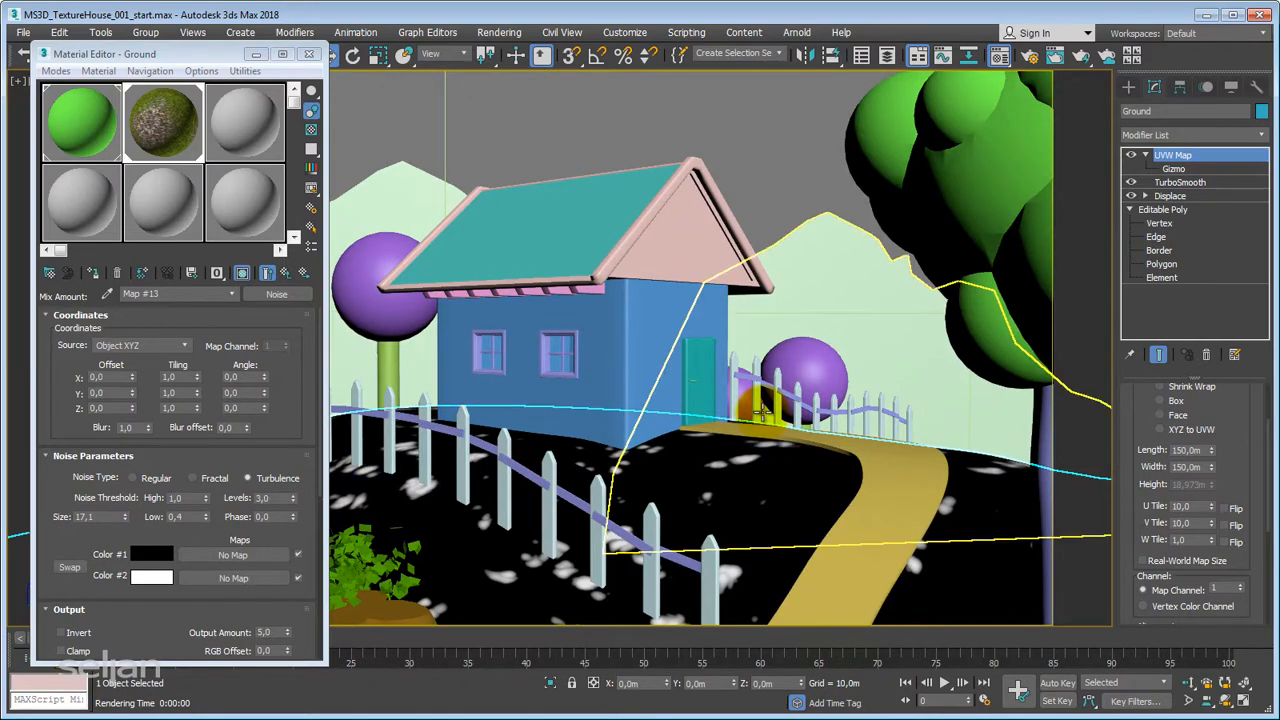
key("shift+q")
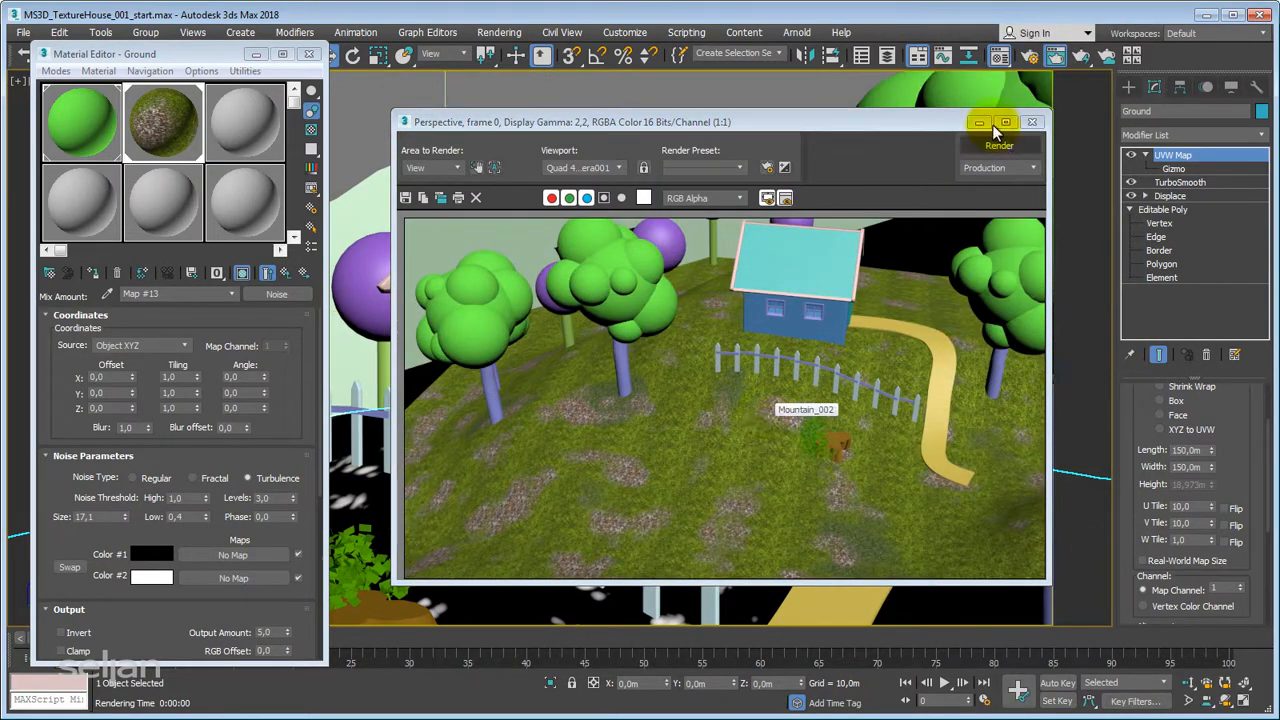
left_click(1033, 122)
key("F10")
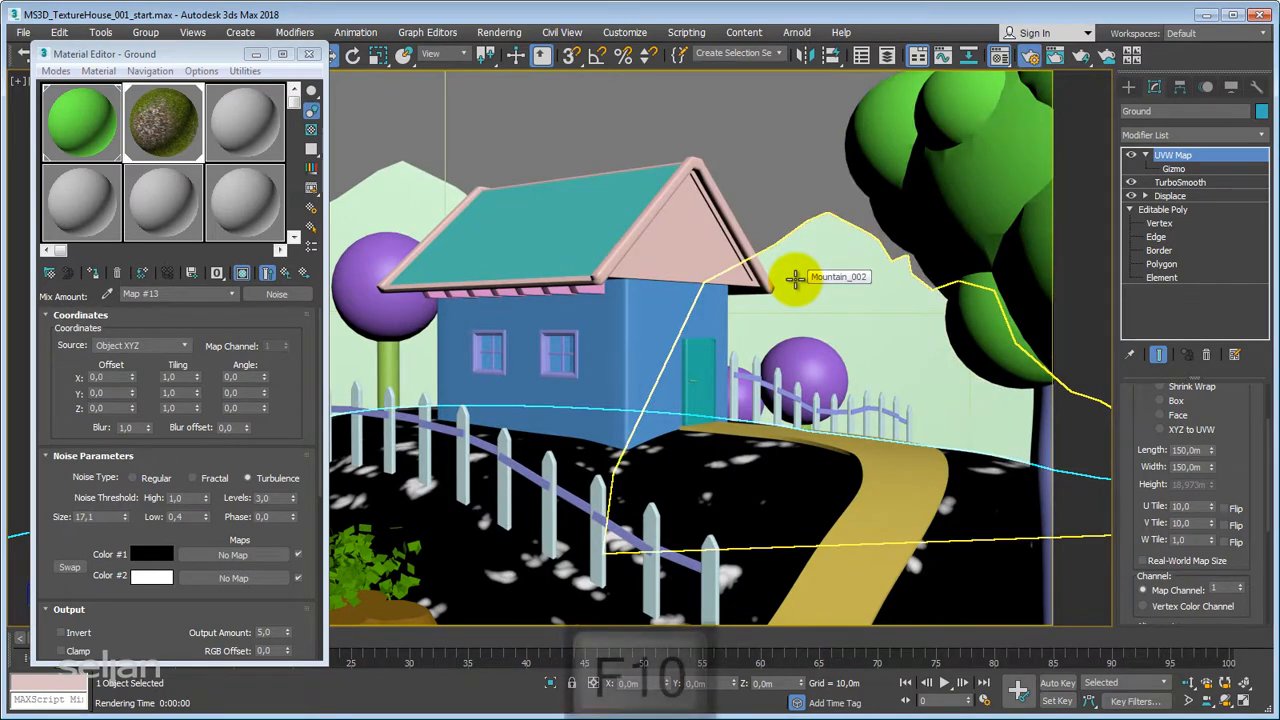
scroll(795, 280, "up", 2)
left_click(618, 118)
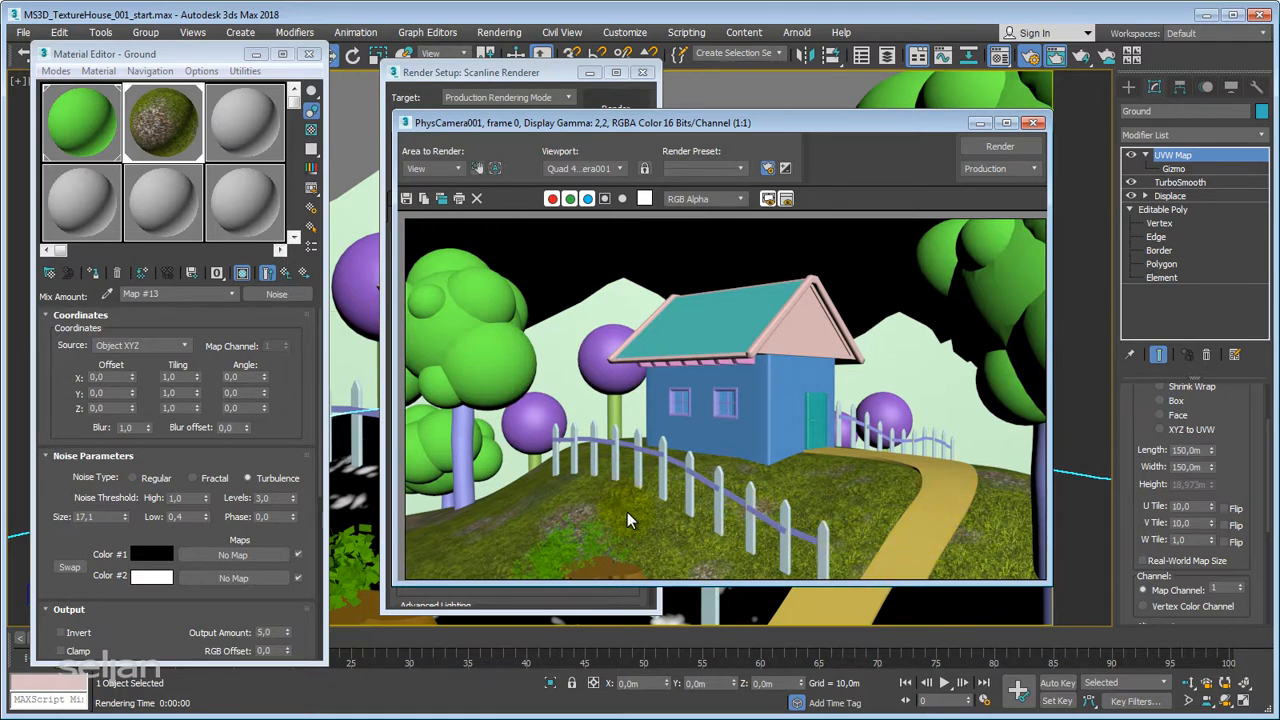
left_click_drag(914, 122, 817, 87)
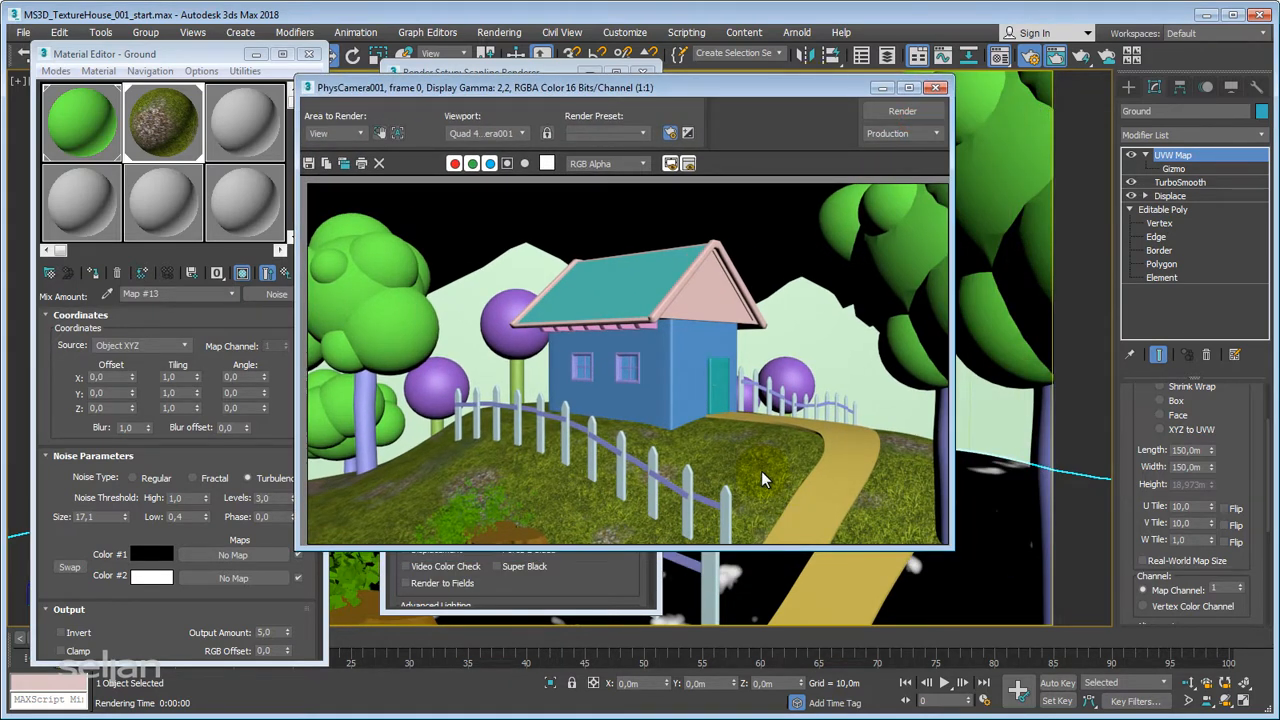